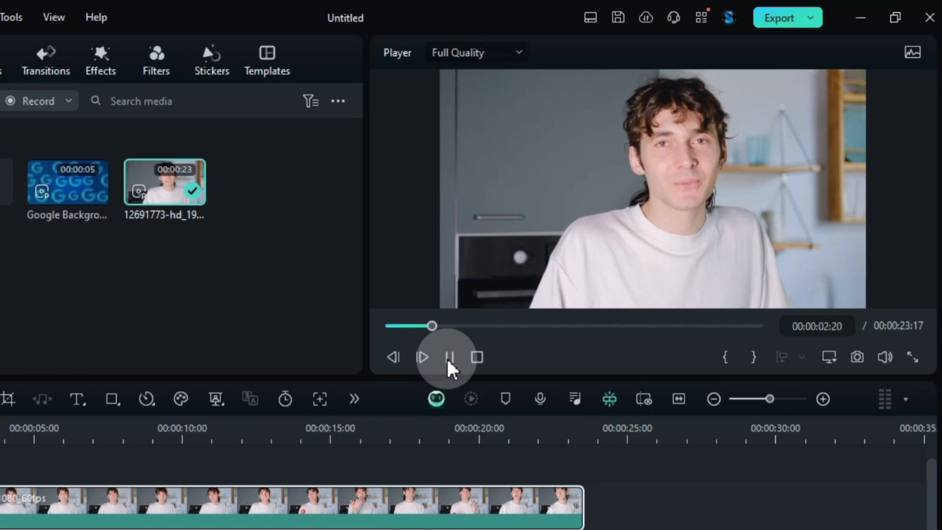
Trim the portrait clip to its first 6 seconds and place Google Background on the track beneath it from the start
click(449, 361)
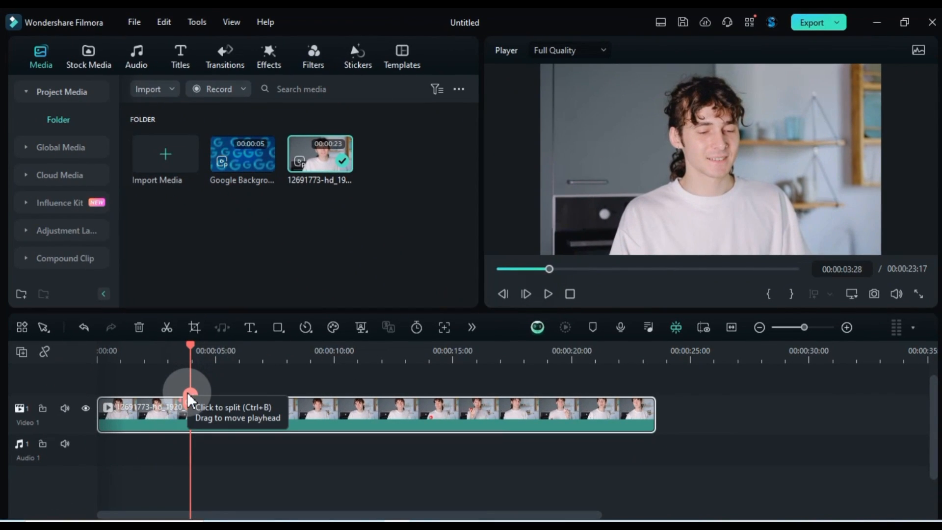
drag(187, 393, 239, 353)
key(Delete)
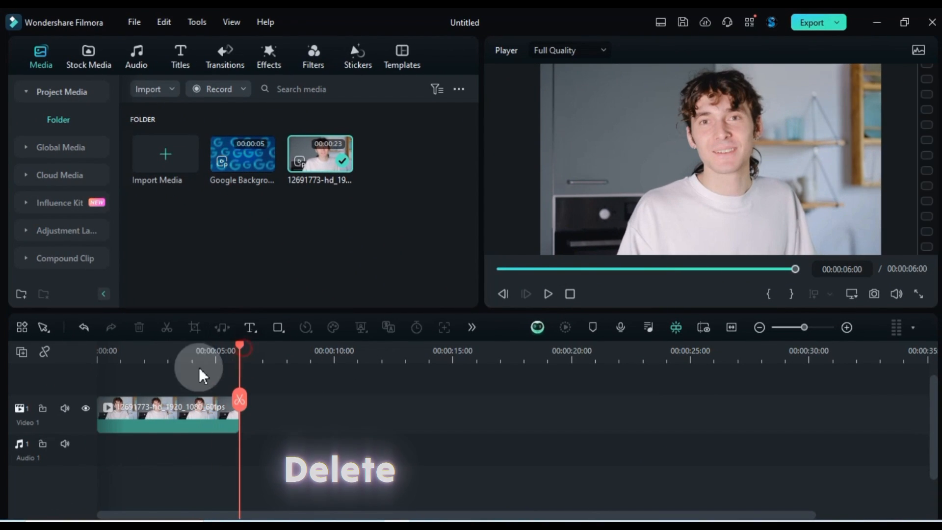
drag(245, 188, 97, 469)
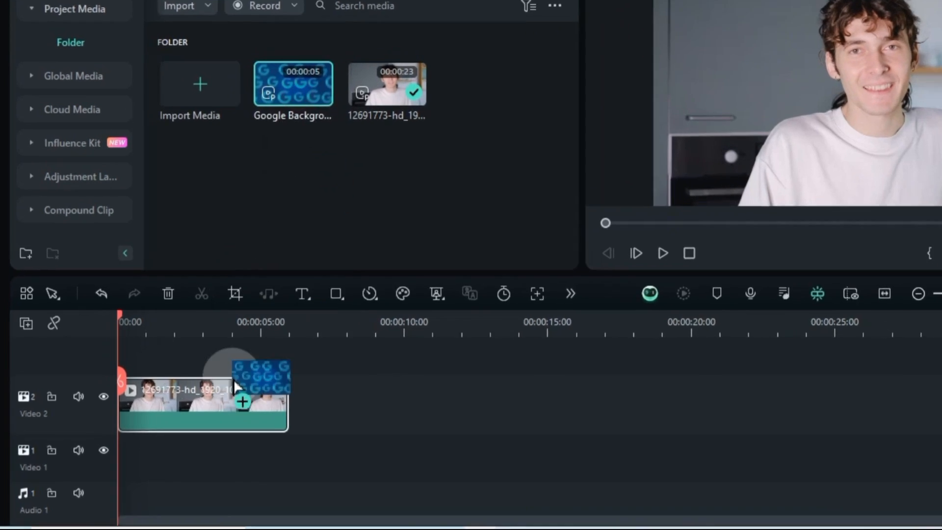
Enable AI Portrait on the portrait clip to remove the background behind the man
click(184, 419)
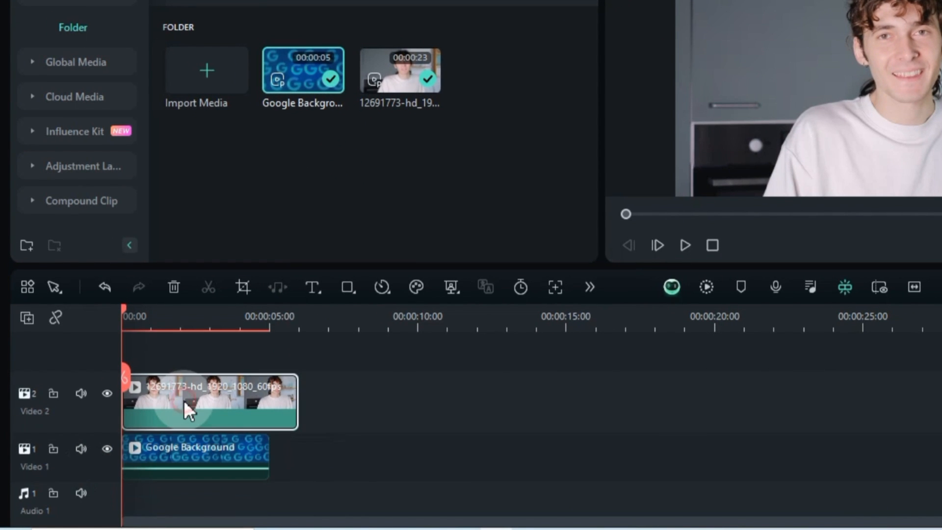
click(450, 288)
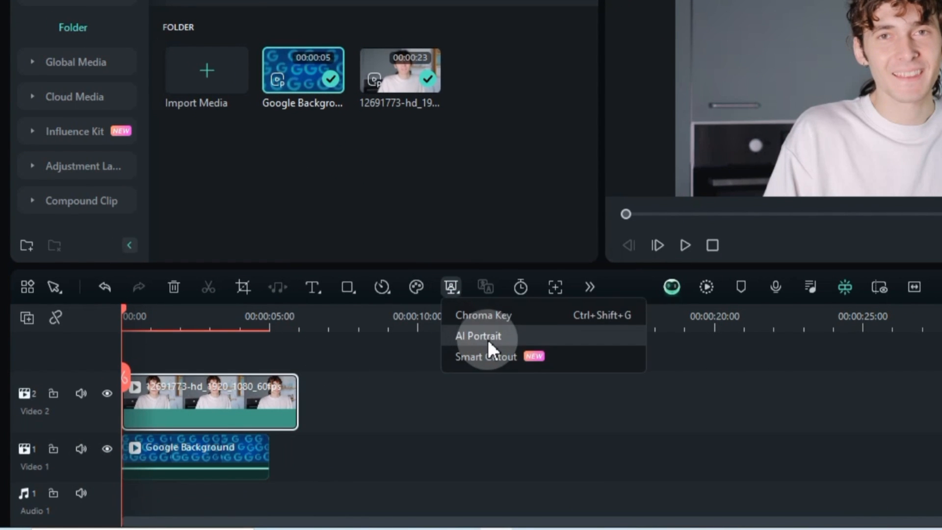
click(531, 279)
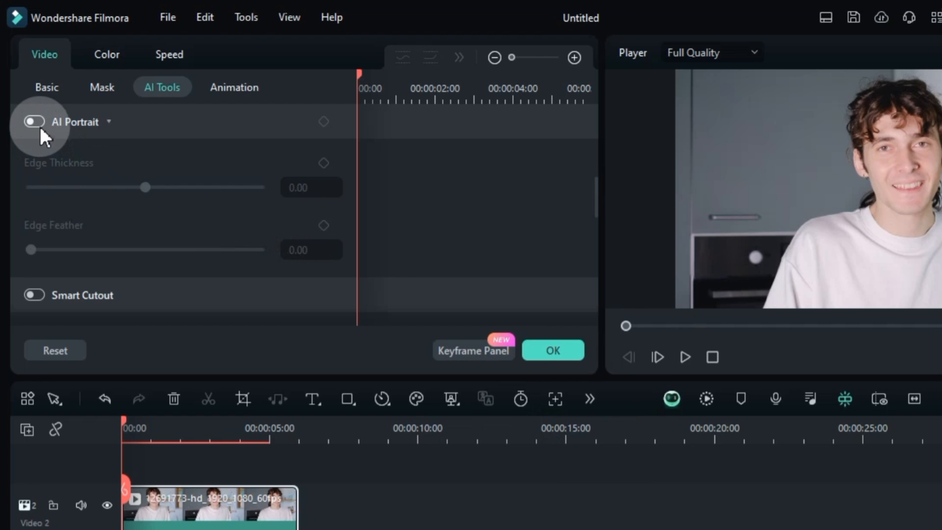
click(38, 123)
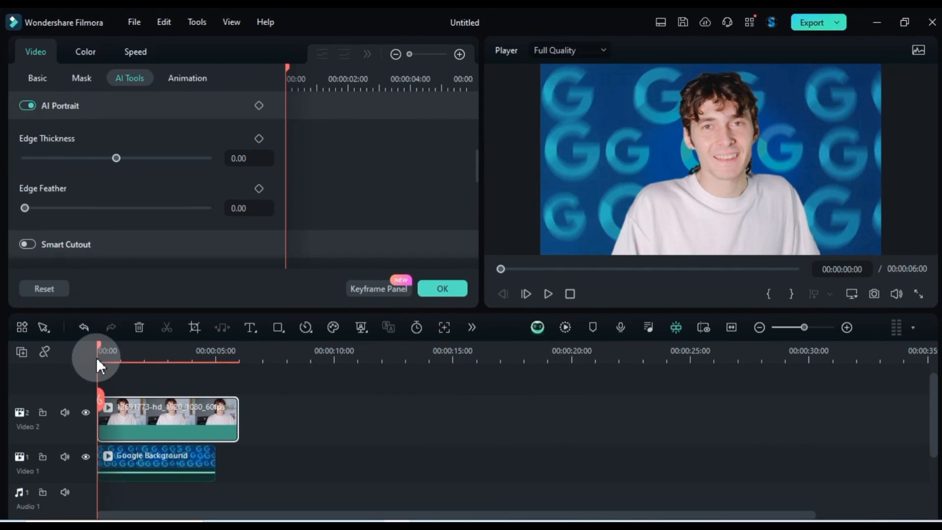
drag(97, 357, 68, 406)
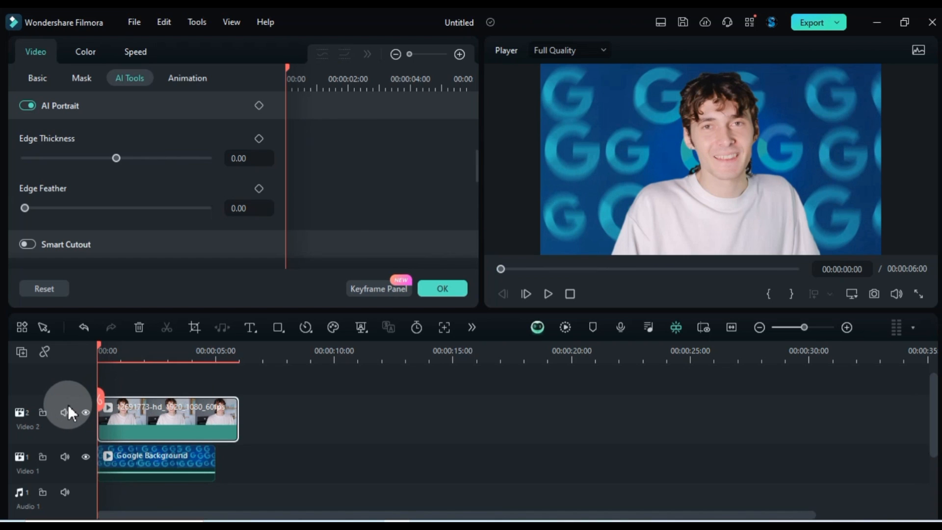
Stretch the Google Background clip to end with the portrait clip at 6 seconds and preview the composite
click(175, 459)
drag(215, 453, 239, 452)
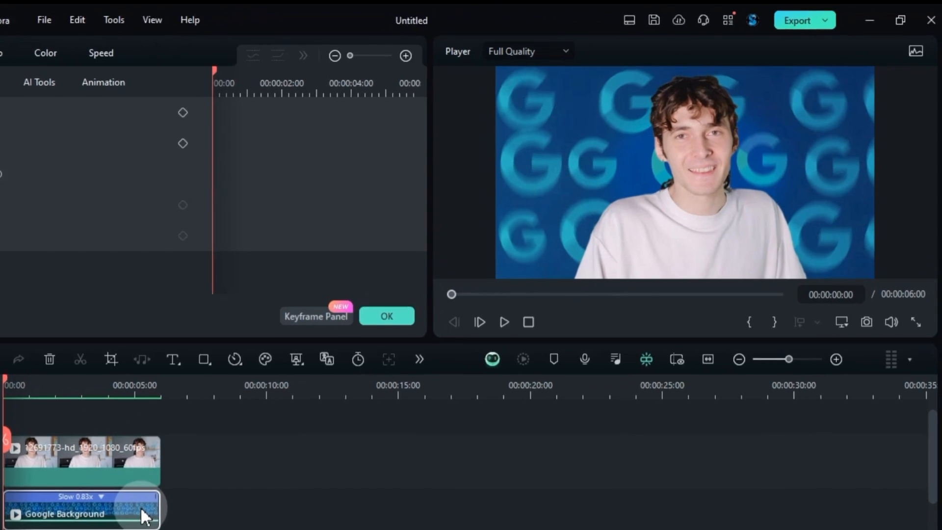
key(space)
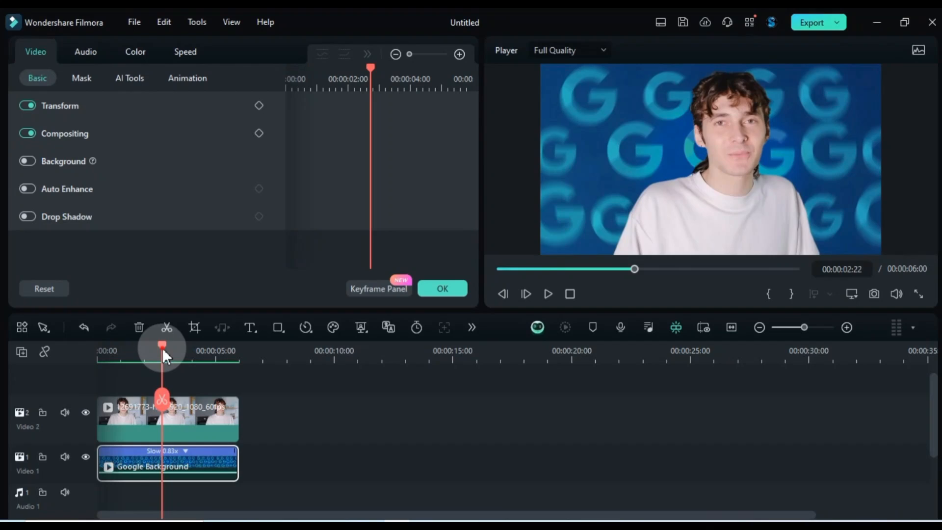
drag(162, 348, 96, 417)
Enable Drop Shadow on the portrait clip, set its distance to 15% and raise its opacity
click(172, 420)
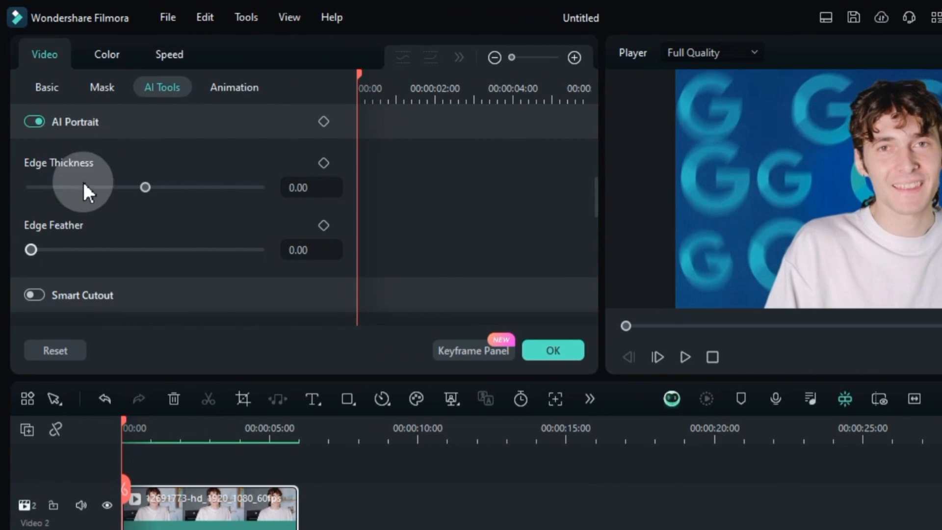
click(39, 79)
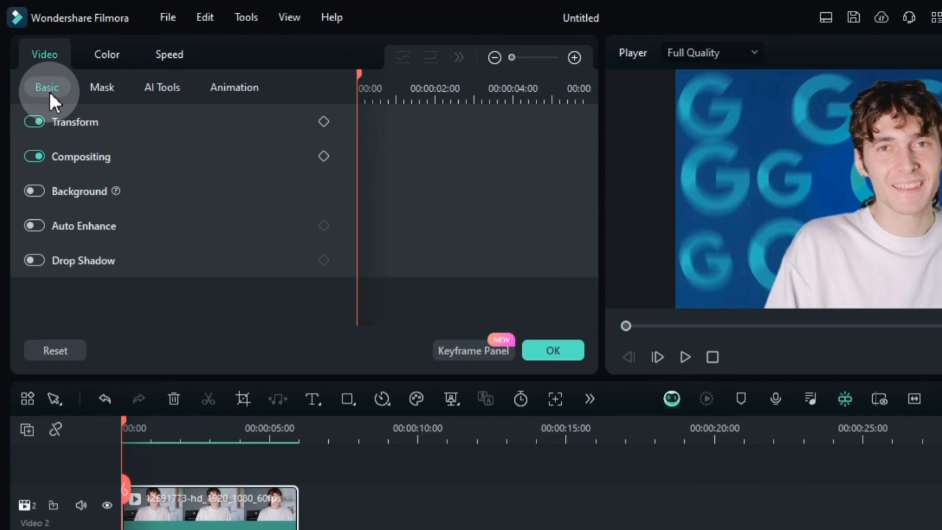
click(34, 261)
scroll(166, 246, down, 3)
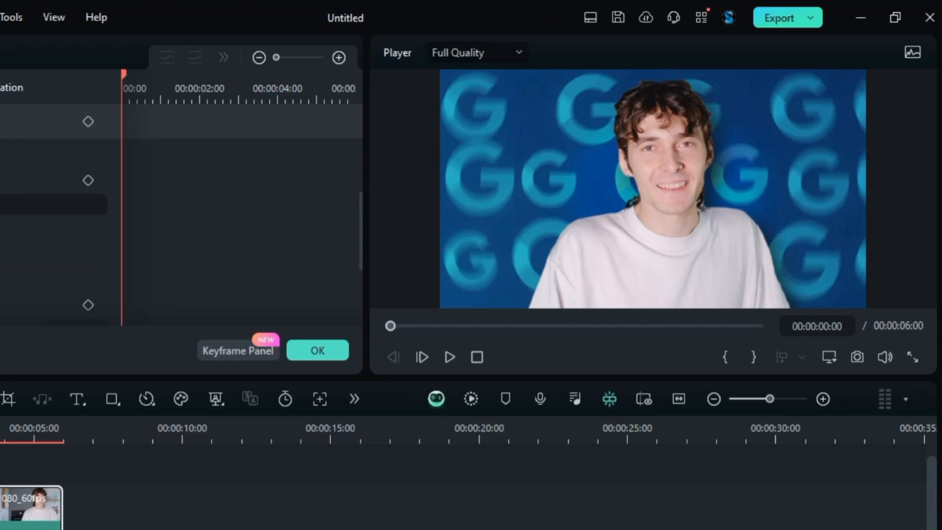
scroll(60, 236, down, 2)
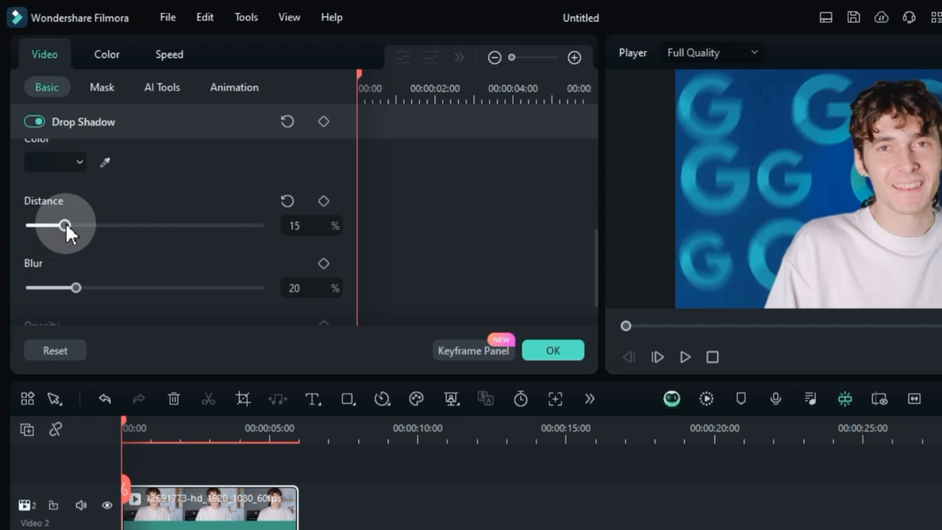
scroll(83, 235, down, 1)
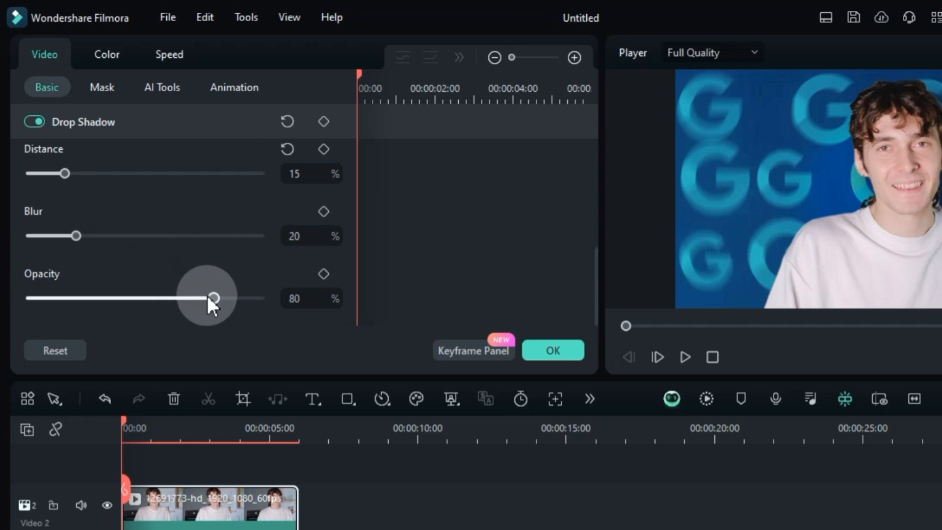
drag(212, 302, 261, 305)
click(201, 459)
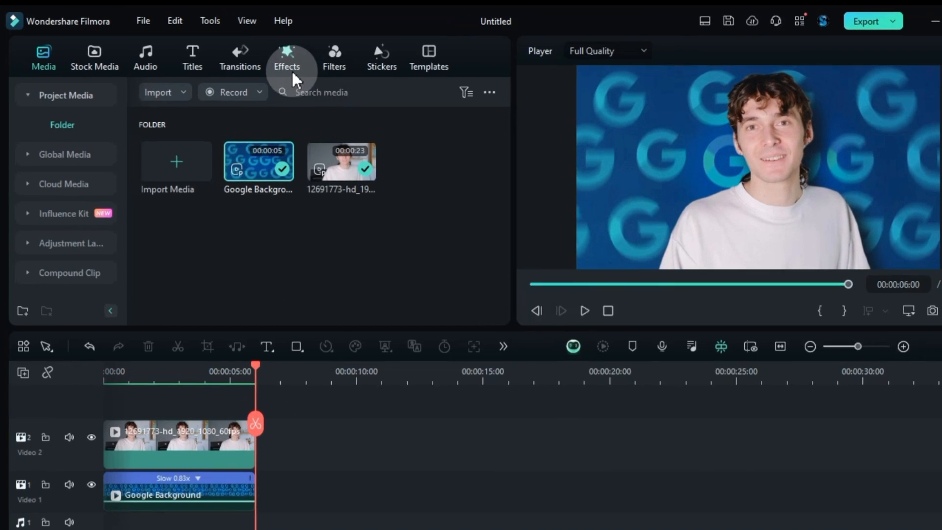
Find the "Blur to clear" effect and add Blur to Clear 01 above the portrait clip, covering its full 6 seconds
click(269, 58)
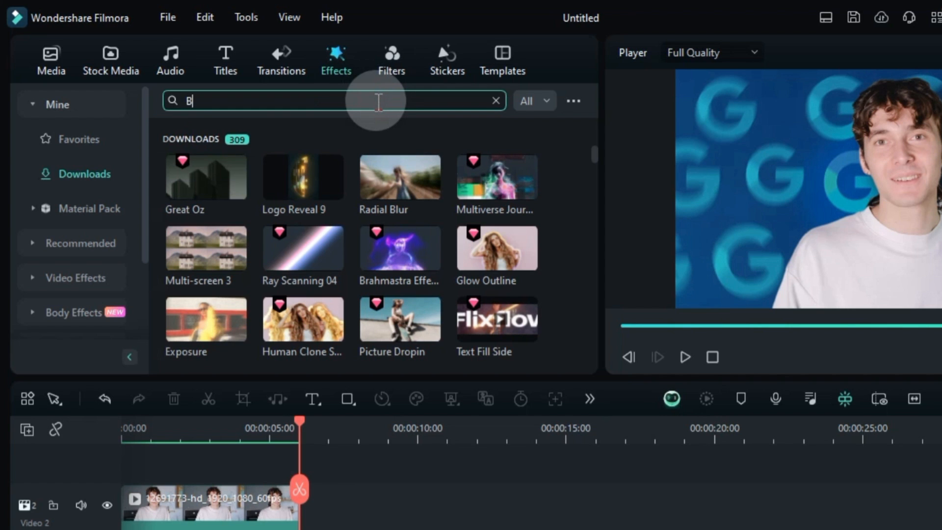
key(Return)
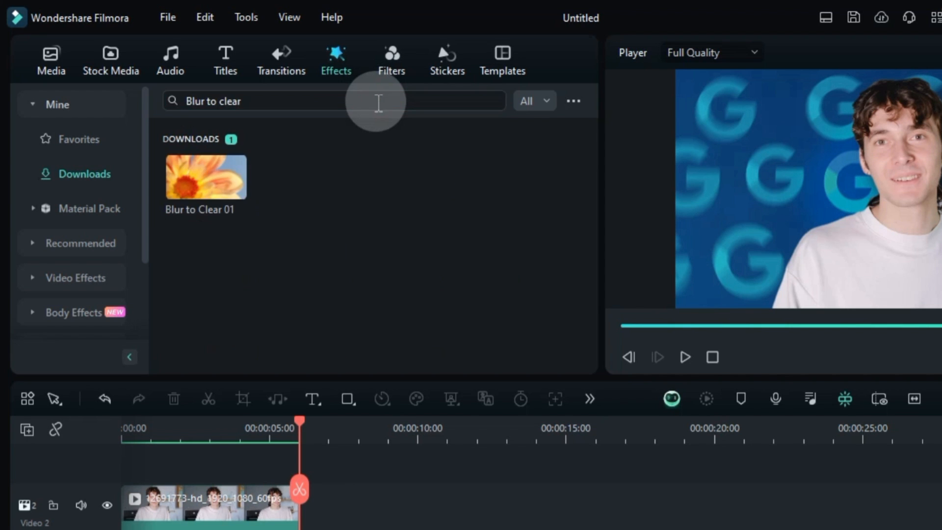
drag(210, 210, 97, 466)
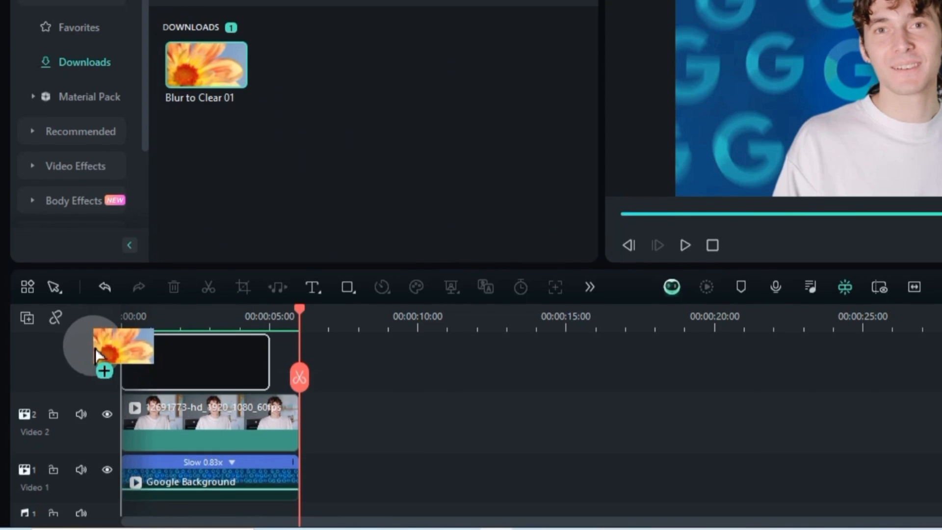
drag(96, 354, 170, 372)
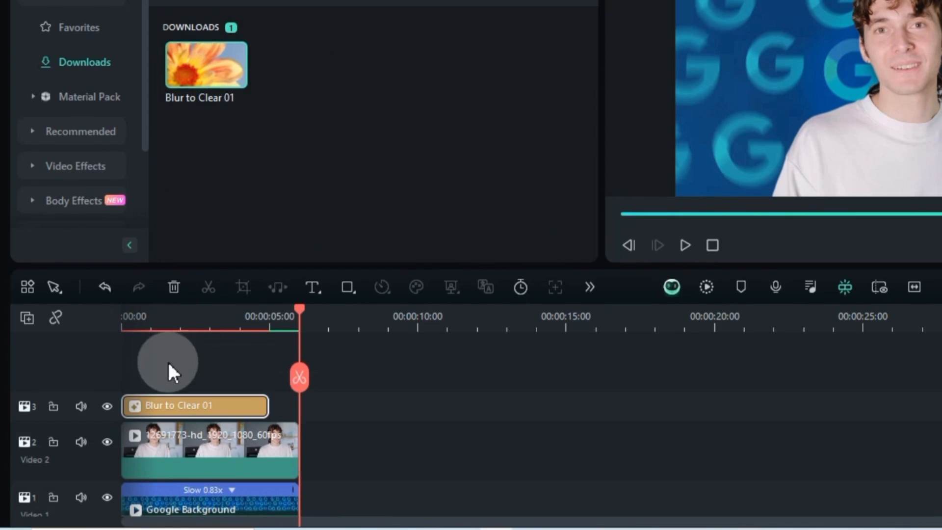
drag(300, 314, 161, 375)
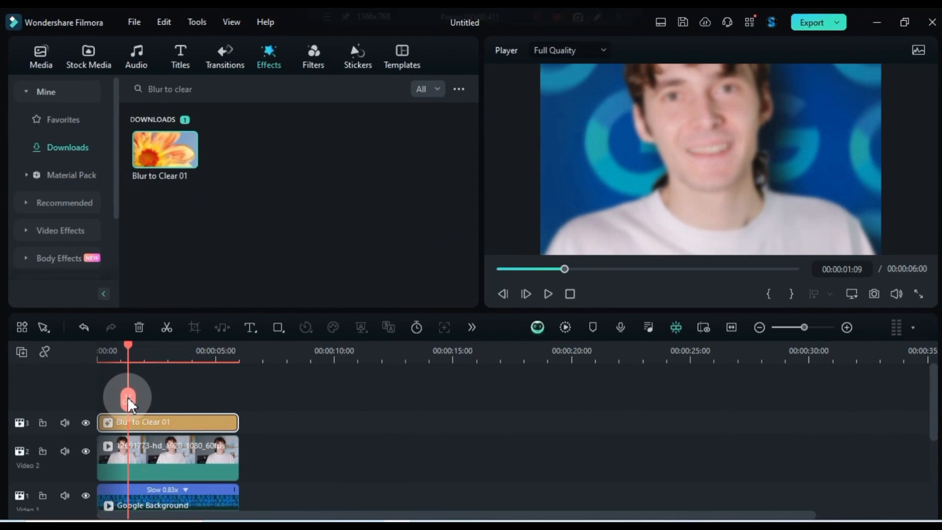
Shorten the Duration setting of the Blur to Clear 01 effect and preview it from the start
double_click(158, 423)
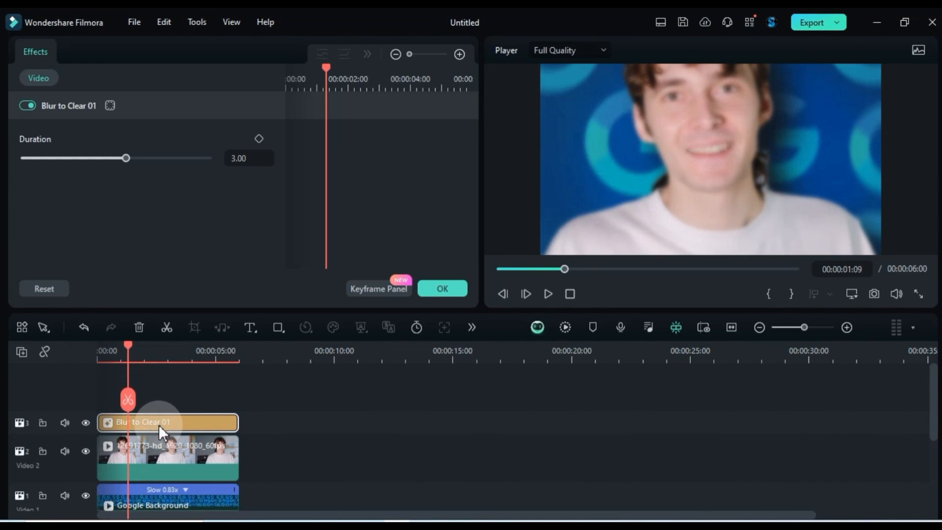
drag(126, 158, 55, 189)
drag(127, 346, 98, 352)
click(125, 381)
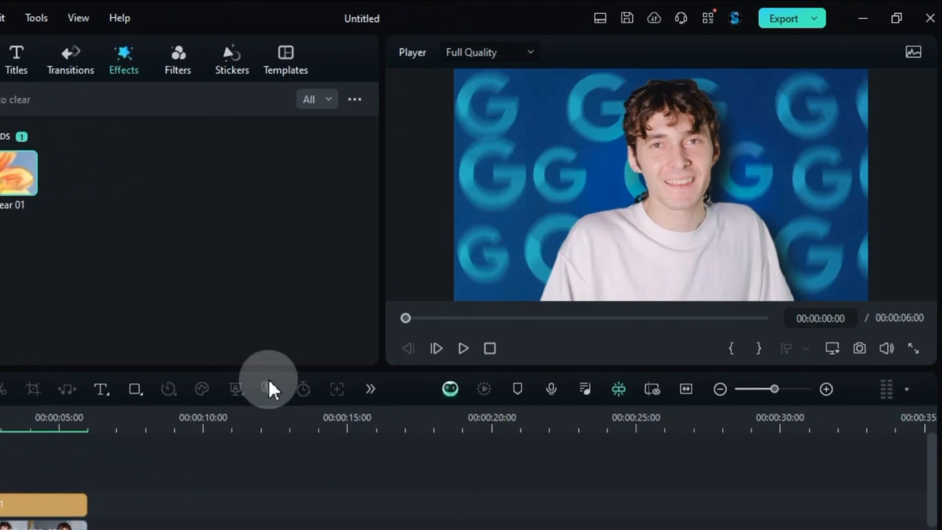
click(446, 360)
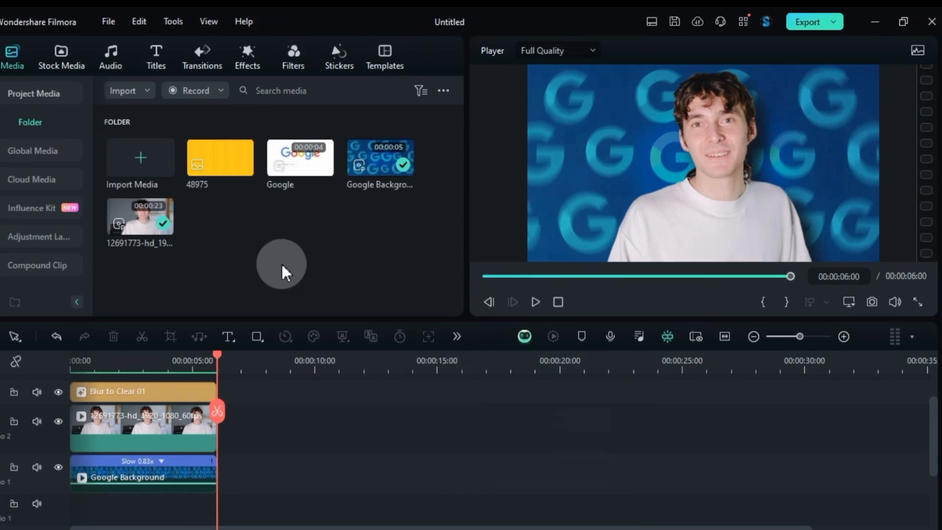
Preview the Google media clip and duplicate the portrait clip directly after the original, starting at 6 seconds
click(310, 169)
key(space)
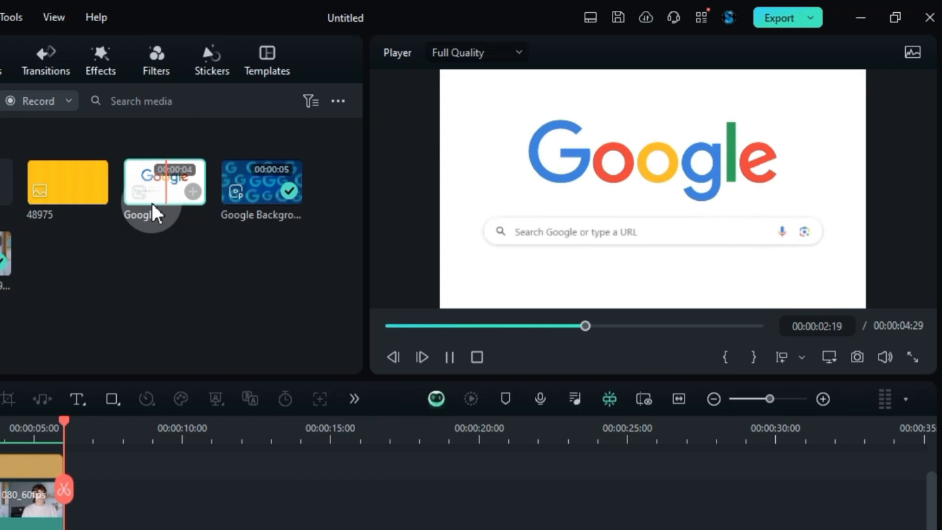
key(space)
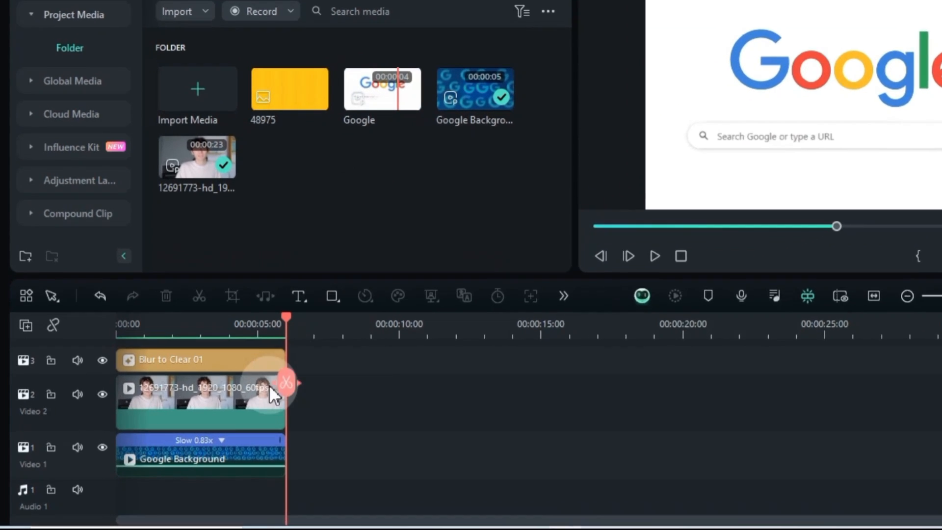
click(149, 417)
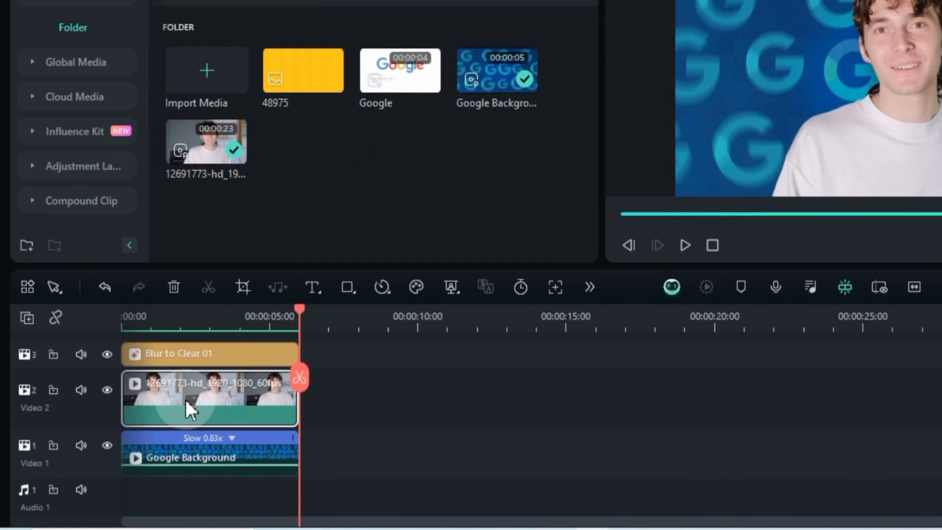
drag(161, 400, 330, 400)
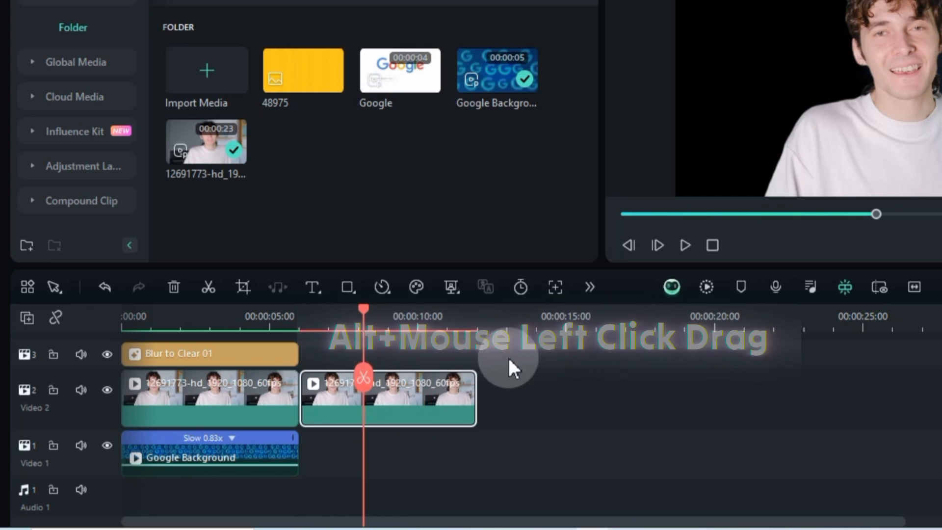
Shift all timeline clips up one track to leave Video 1 empty, and enlarge the Video 3 track's height
drag(231, 466, 259, 409)
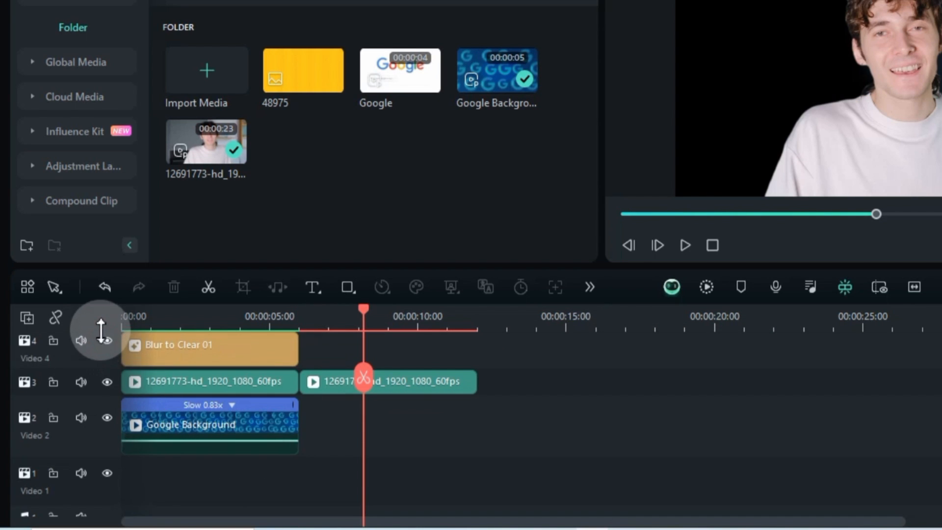
key(ctrl+z)
drag(478, 484, 192, 342)
drag(194, 454, 175, 411)
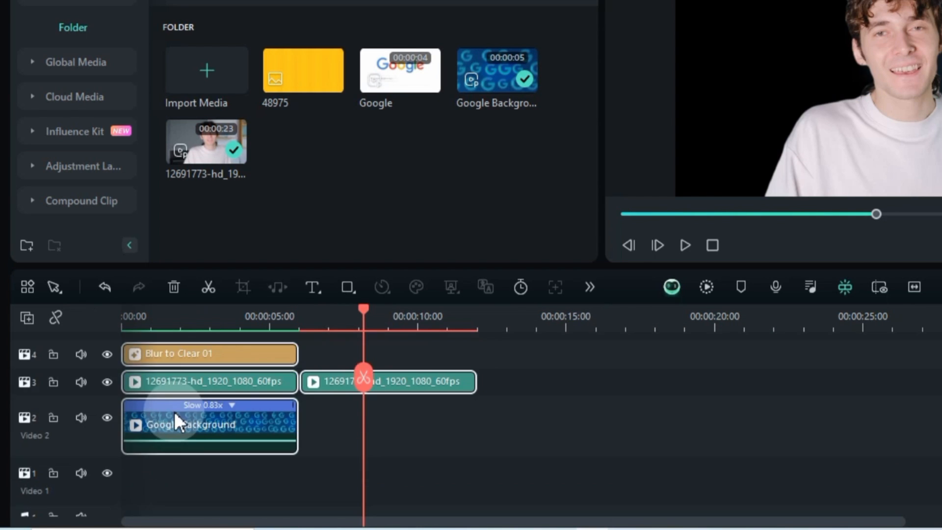
scroll(175, 414, down, 2)
scroll(177, 416, up, 2)
drag(107, 368, 108, 351)
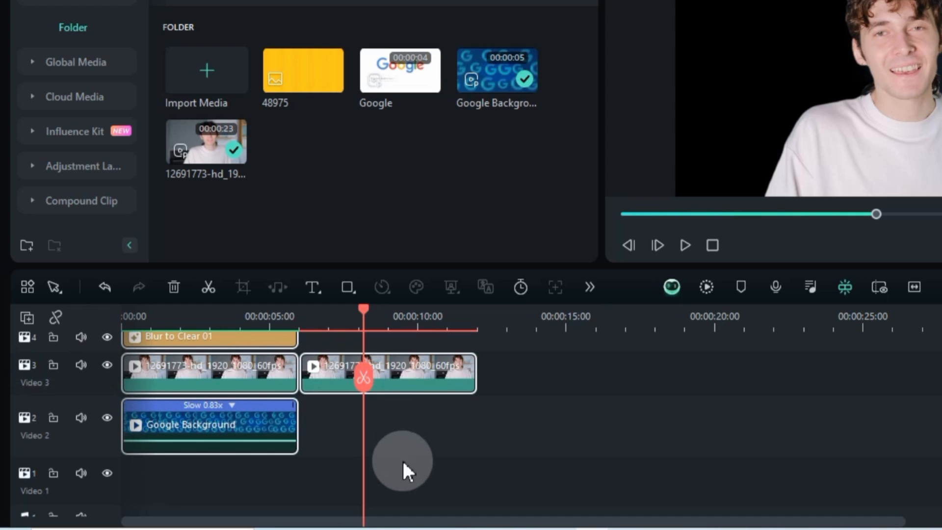
scroll(403, 461, up, 2)
click(436, 460)
Place the Google clip on Video 1 at 6 seconds and stretch it to end with the duplicated portrait clip
key(Up)
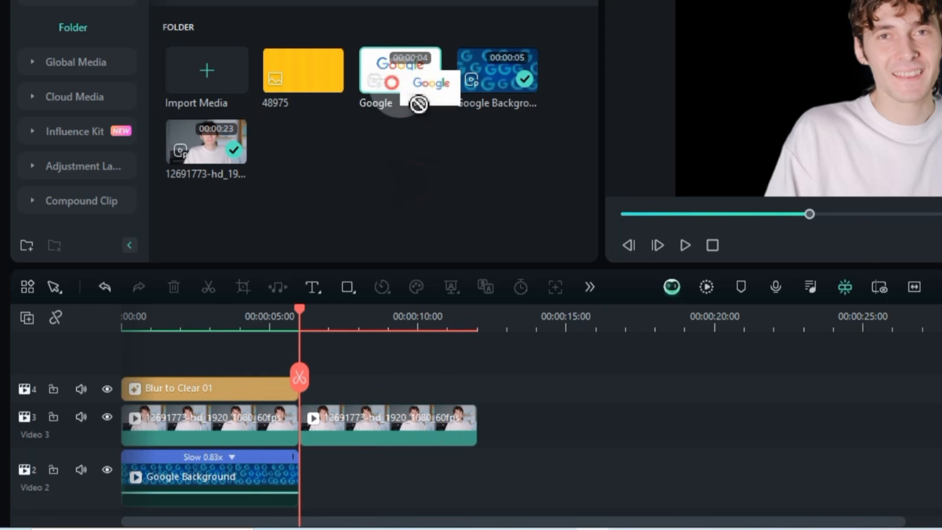
drag(419, 103, 337, 439)
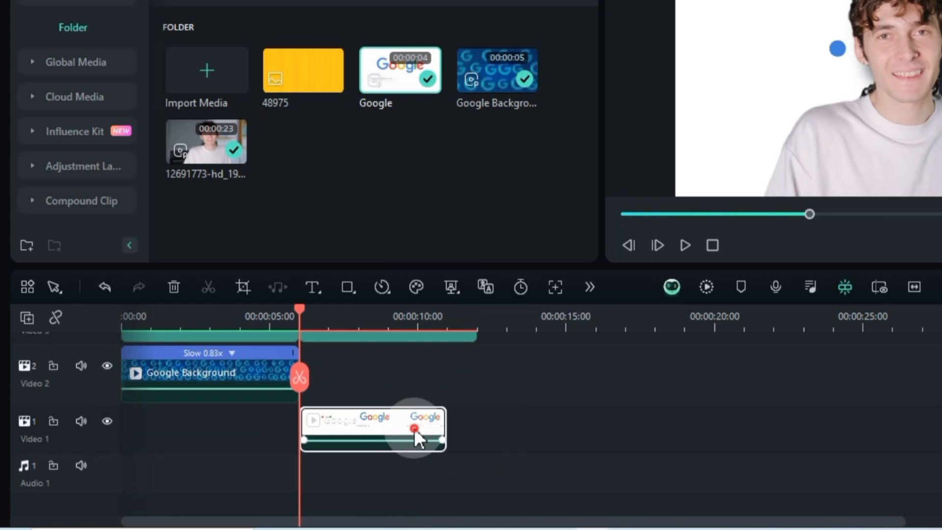
drag(416, 439, 472, 426)
drag(300, 308, 417, 321)
key(Up)
Place the yellow 48975 image on Video 2 at 6 seconds, above the Google clip
click(291, 72)
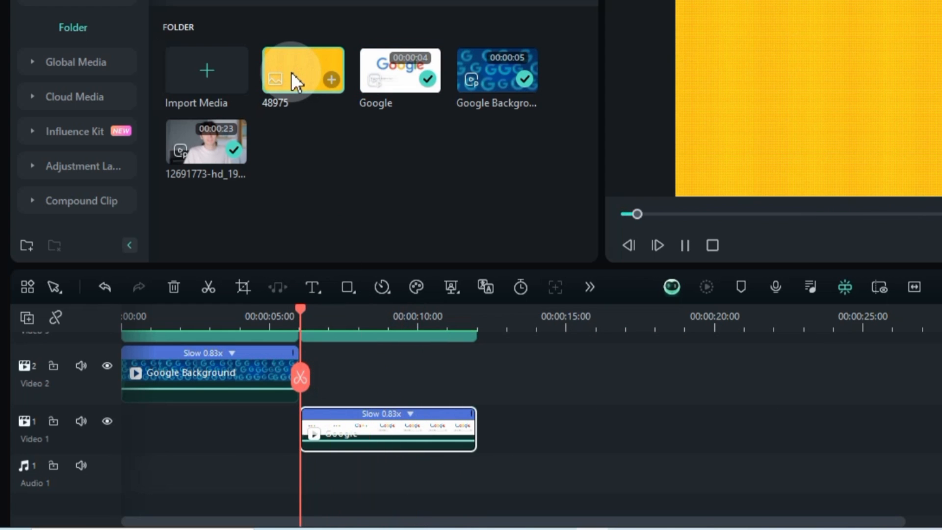
drag(290, 72, 306, 380)
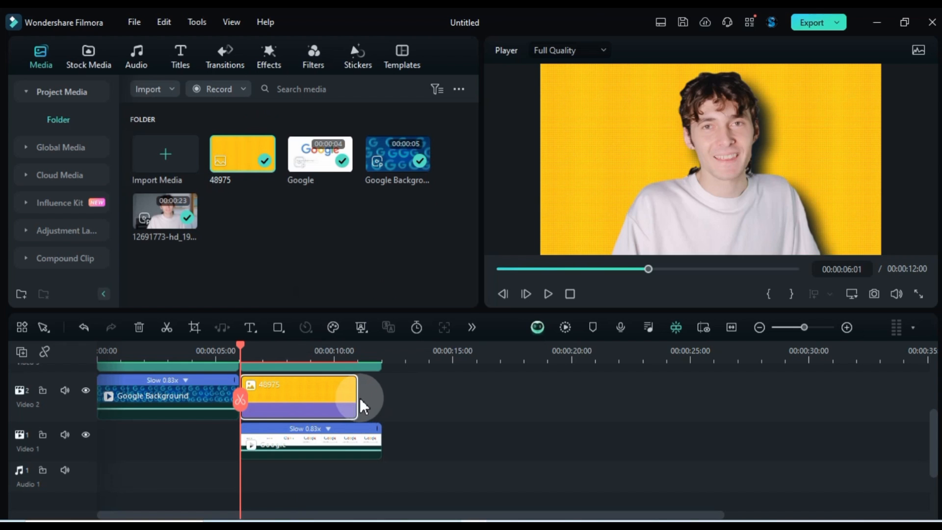
Extend the yellow 48975 image to end with the Google clip and set its blend mode to Darken
drag(376, 397, 380, 399)
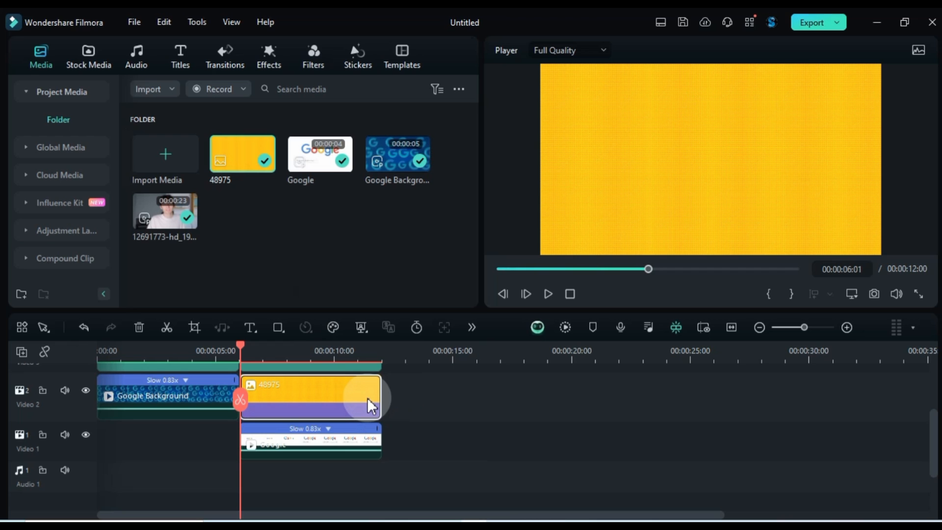
double_click(346, 397)
scroll(173, 232, down, 5)
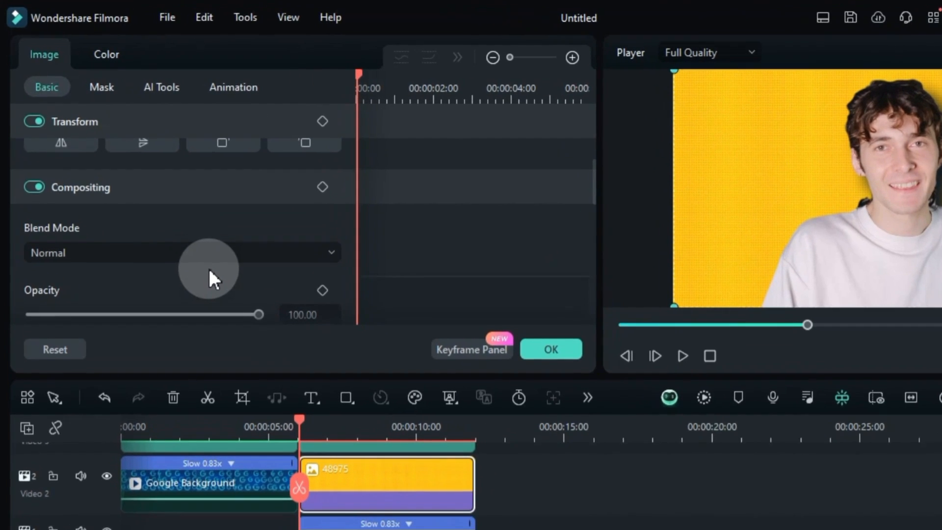
click(205, 259)
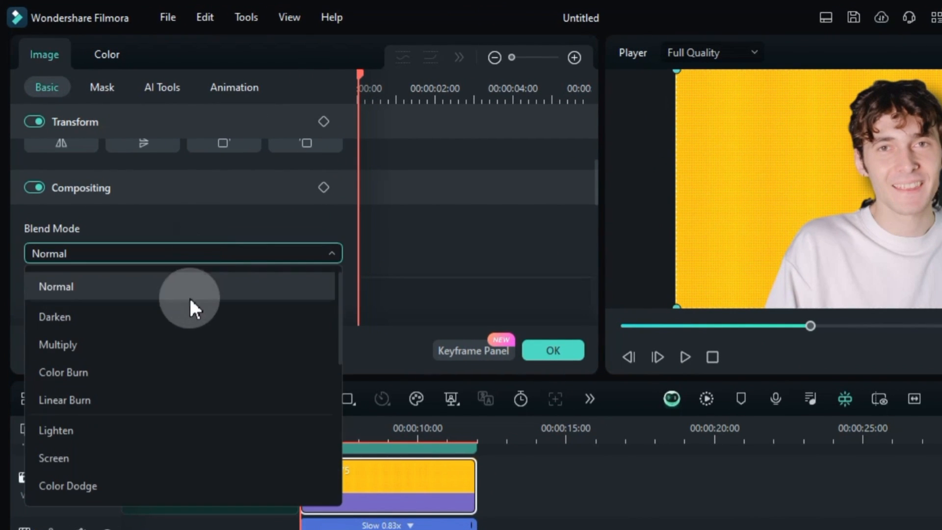
click(185, 314)
drag(301, 424, 406, 426)
scroll(504, 492, up, 1)
click(268, 491)
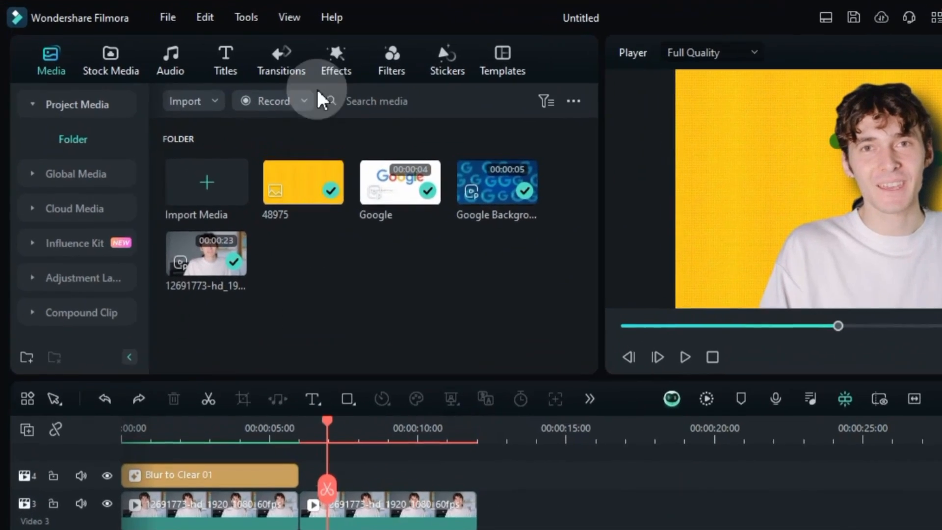
Search the effects for Particle and apply the first Star Particle overlay to the yellow 48975 image
click(269, 58)
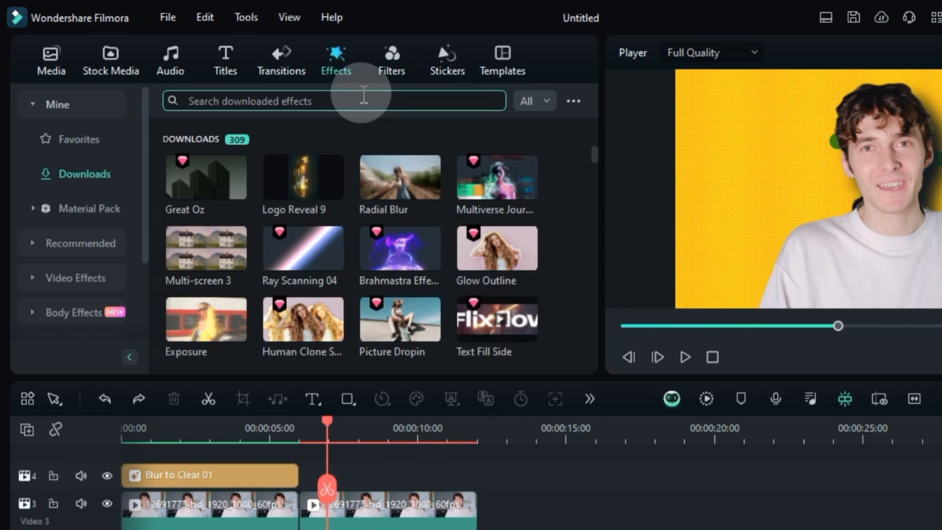
key(Return)
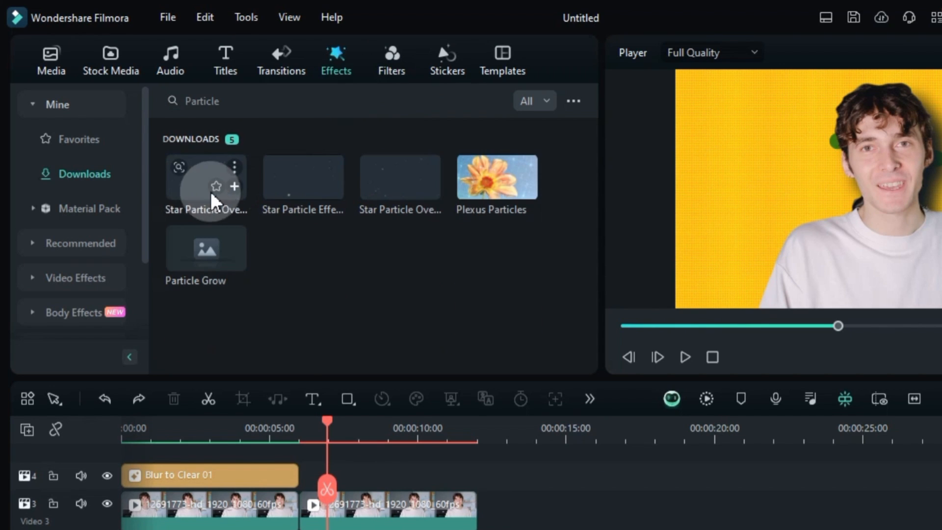
drag(196, 213, 363, 529)
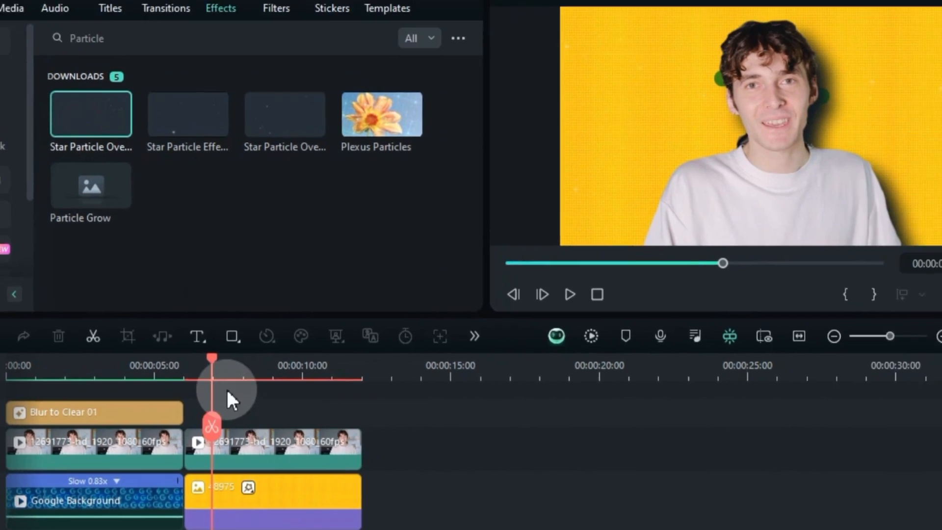
drag(327, 309, 381, 320)
drag(174, 407, 150, 412)
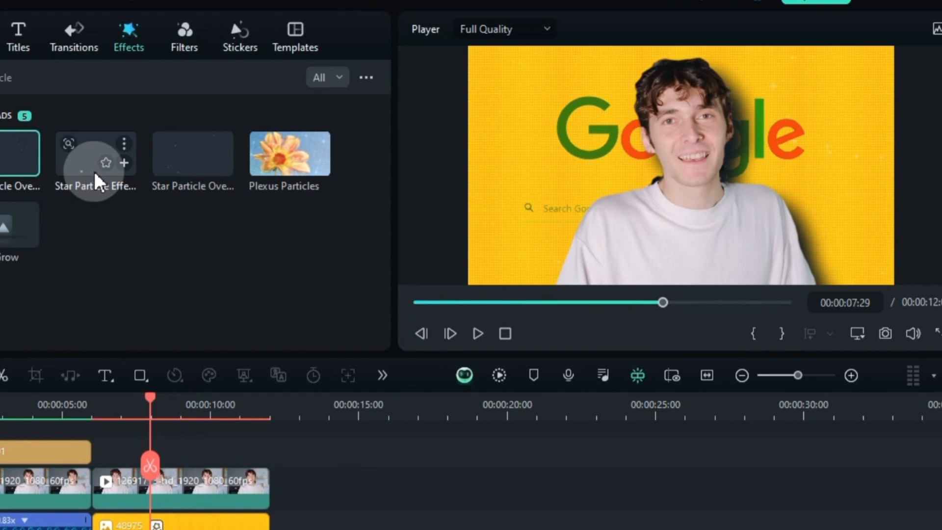
Add the Star Particle Effect to the yellow 48975 image as well and check the section from 6 seconds
drag(90, 189, 156, 529)
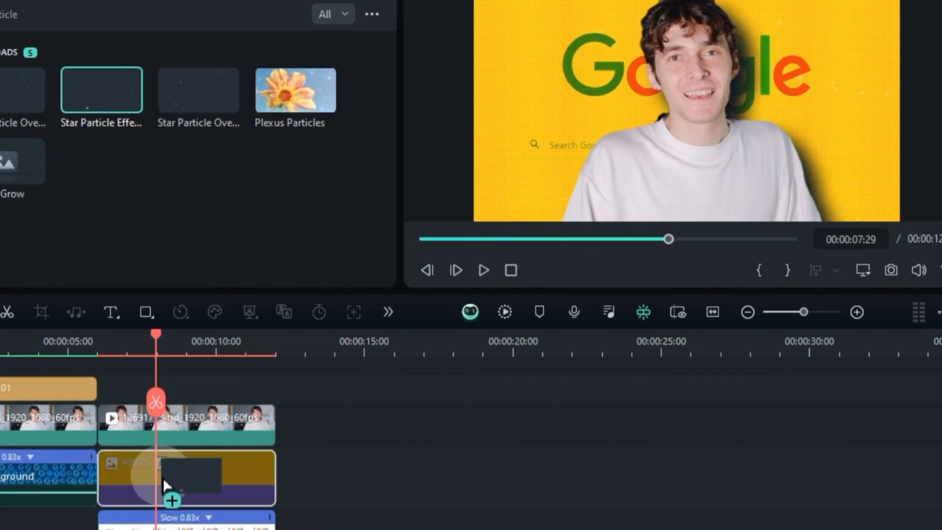
drag(156, 351, 112, 365)
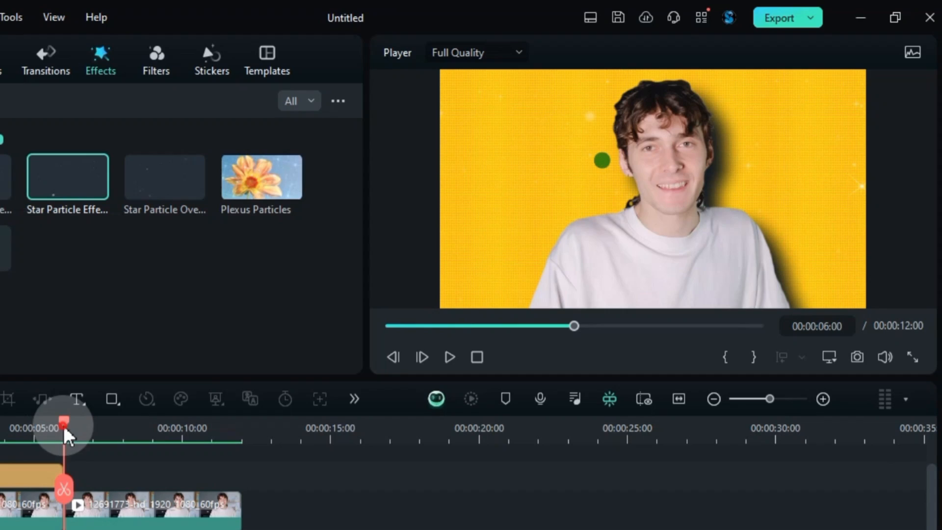
drag(98, 346, 157, 351)
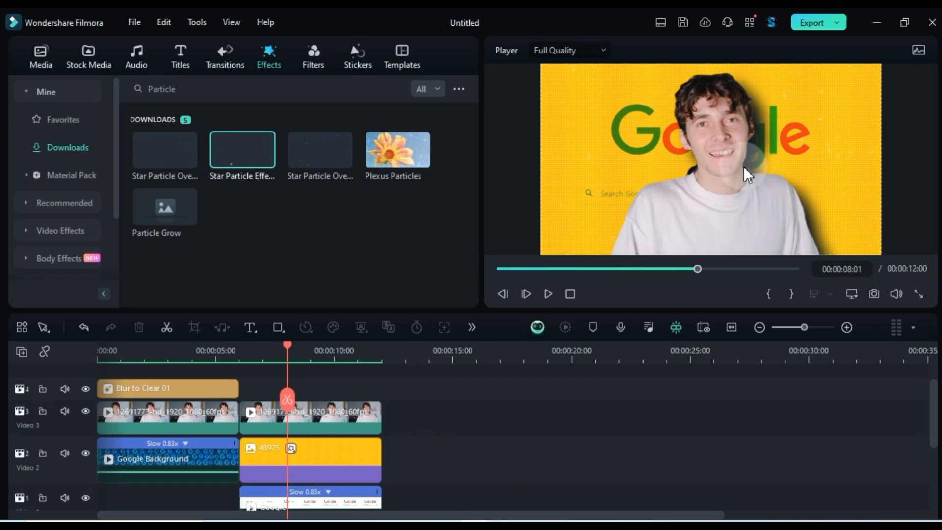
Soften the drop shadow of the second portrait clip and preview it over the yellow background
double_click(298, 422)
scroll(176, 177, down, 10)
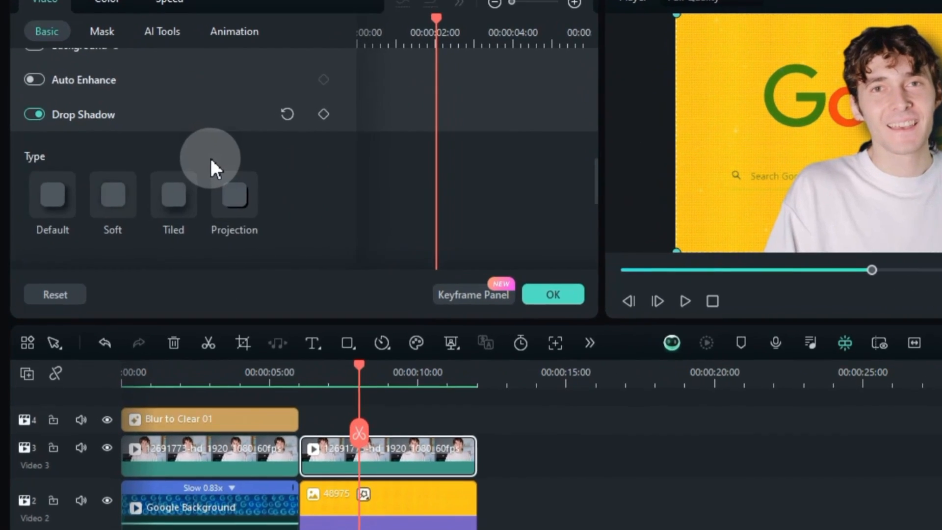
scroll(210, 167, down, 5)
drag(257, 245, 199, 253)
drag(160, 408, 127, 416)
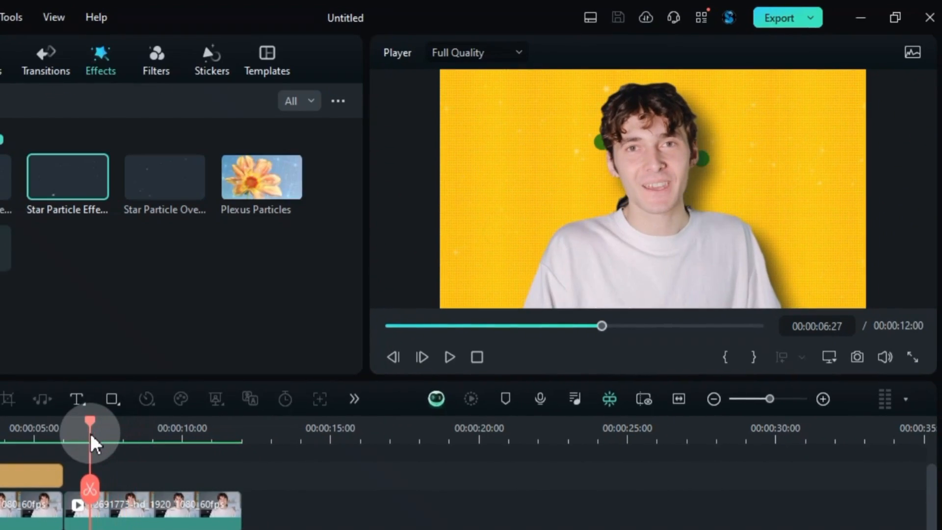
key(space)
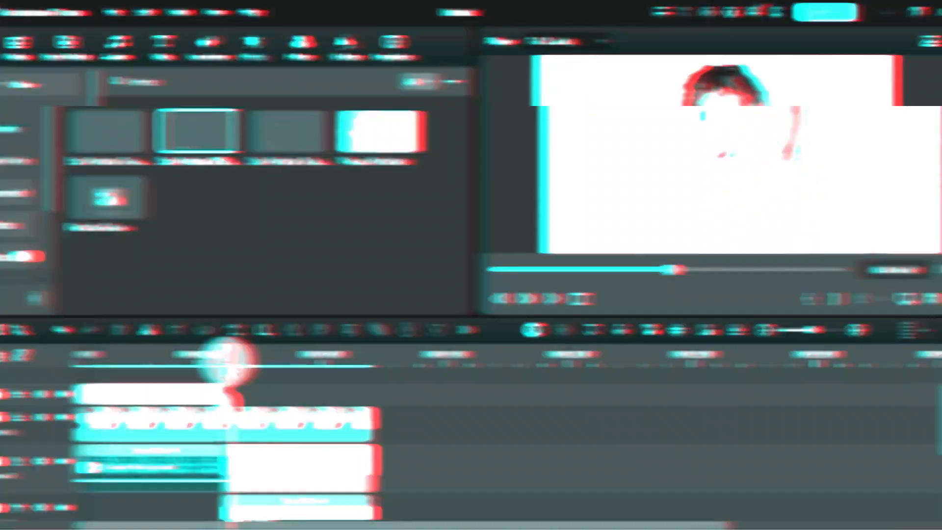
Find the Round Zoom Out transition, place it between the Google Background and 48975 clips on Video 2, and preview it
drag(222, 358, 242, 357)
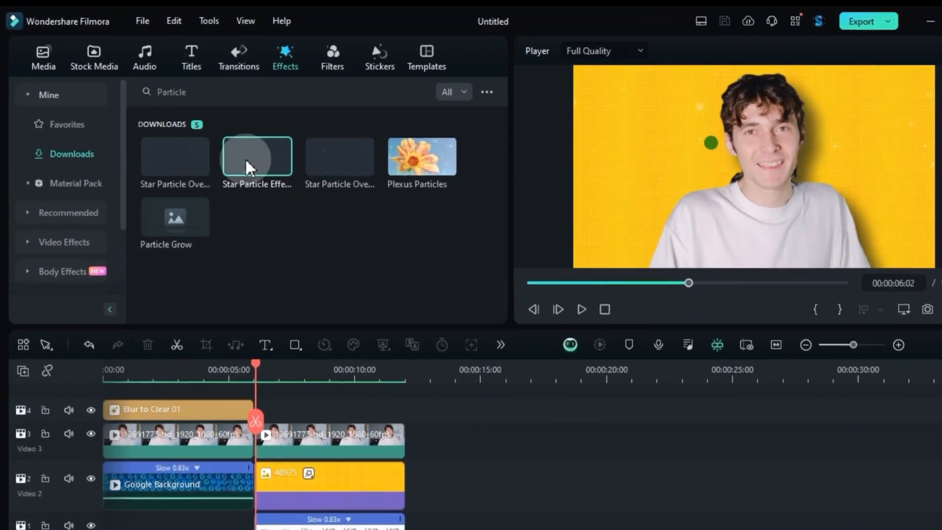
click(221, 60)
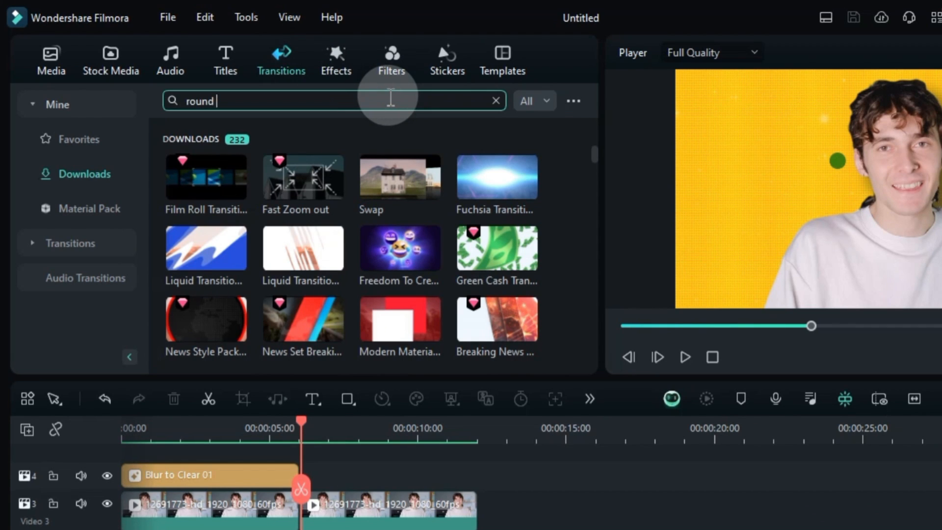
key(Return)
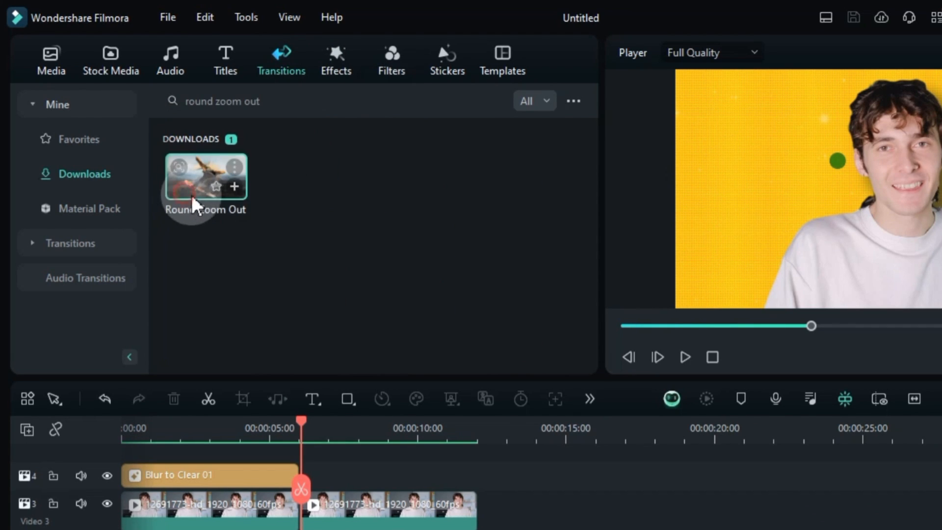
drag(194, 204, 293, 451)
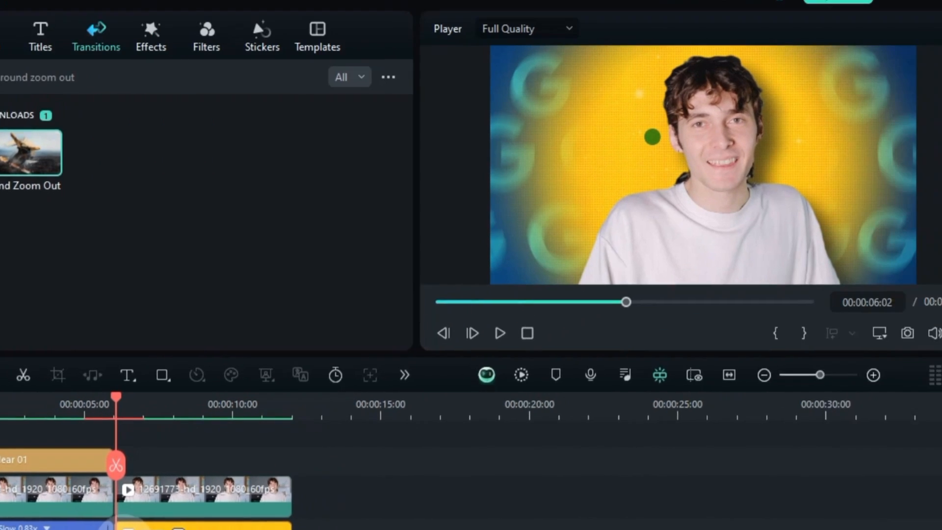
click(82, 412)
key(space)
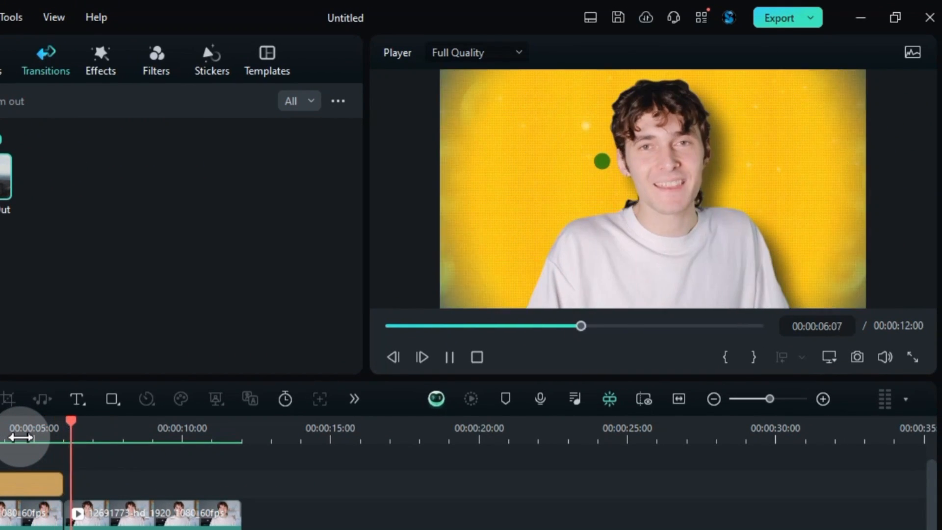
click(21, 436)
key(space)
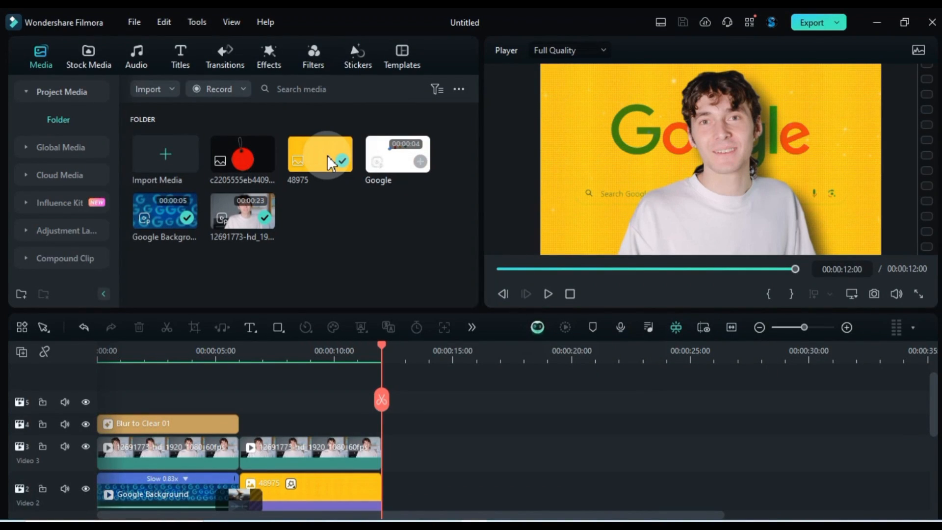
Place the red tag image on Video 3 directly after the portrait clips and add Glow Title 3 above it at 12 seconds
double_click(242, 156)
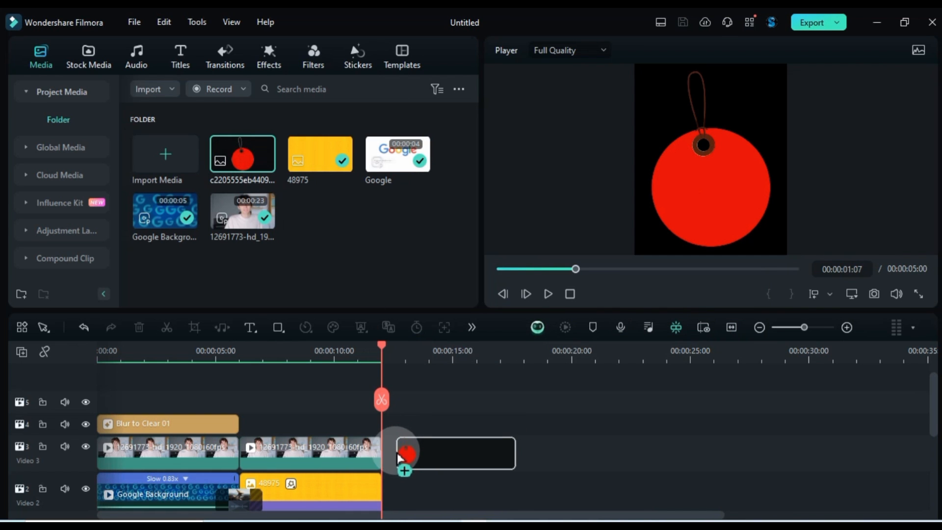
drag(398, 456, 400, 454)
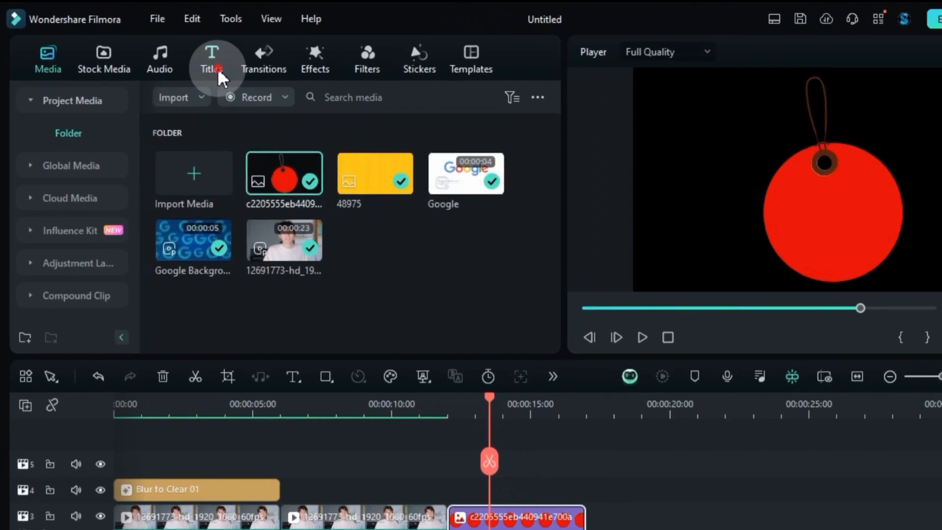
click(180, 58)
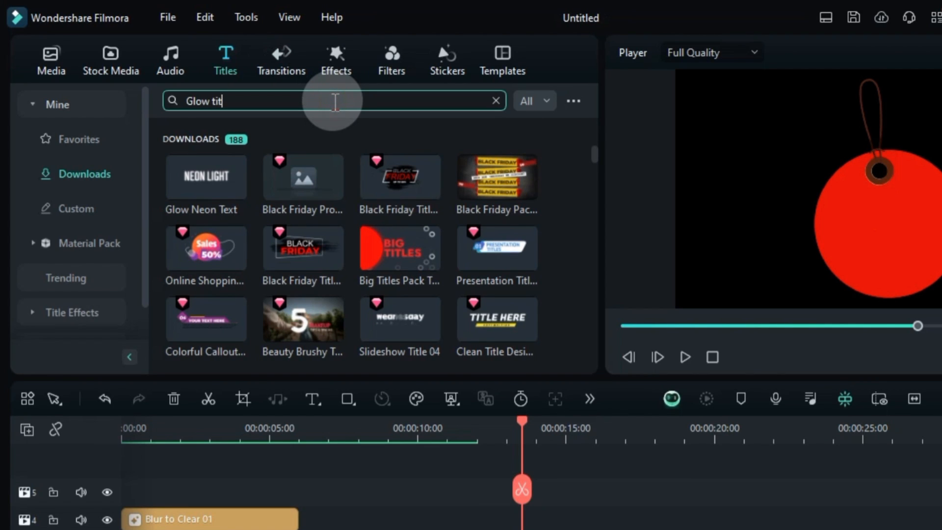
text(le 3)
key(Return)
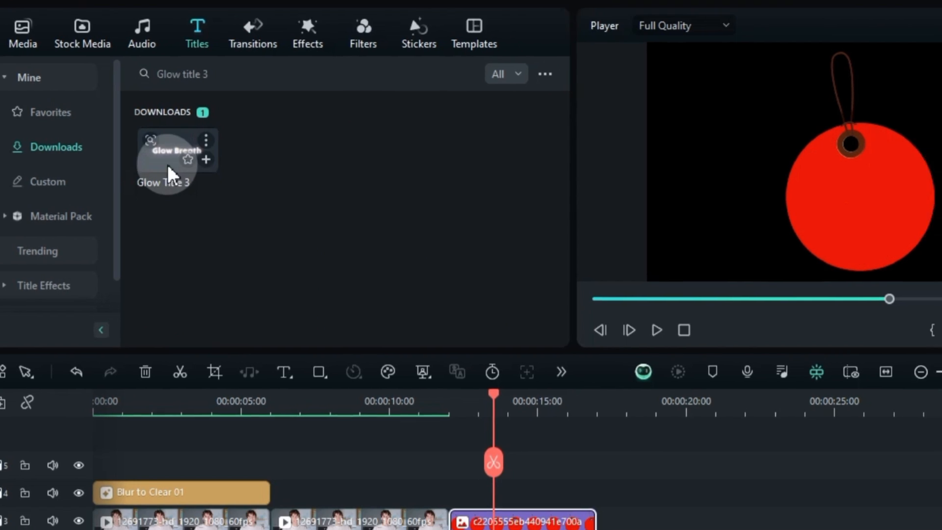
drag(196, 191, 488, 529)
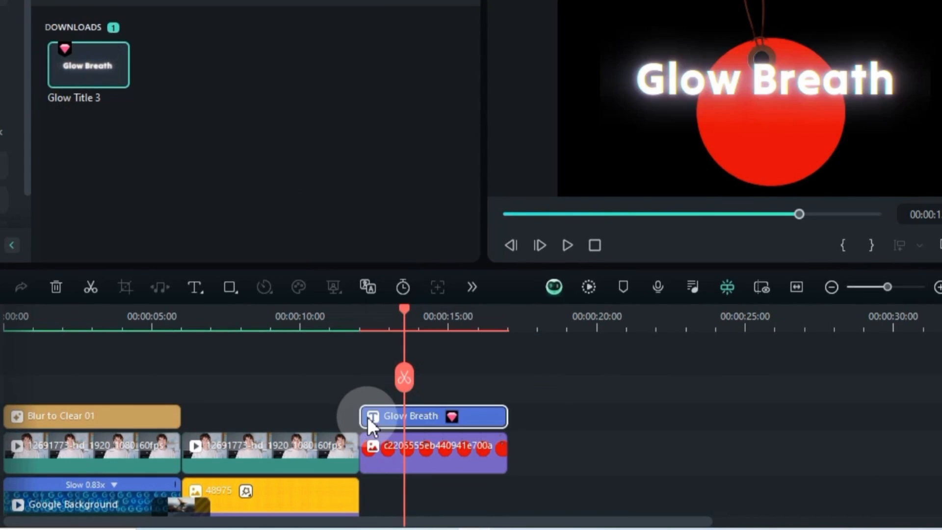
Change the text of the glow title to FREE
double_click(432, 421)
click(42, 55)
click(117, 186)
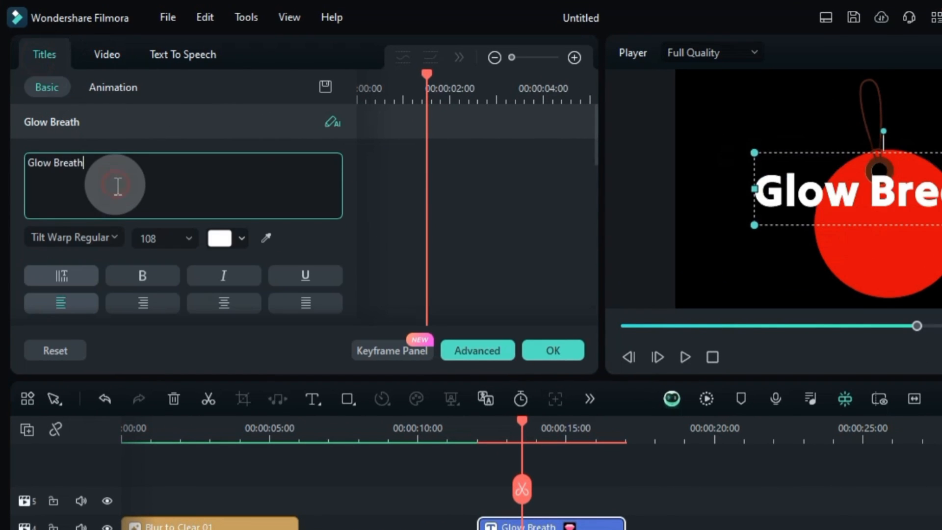
triple_click(125, 184)
text(FREE)
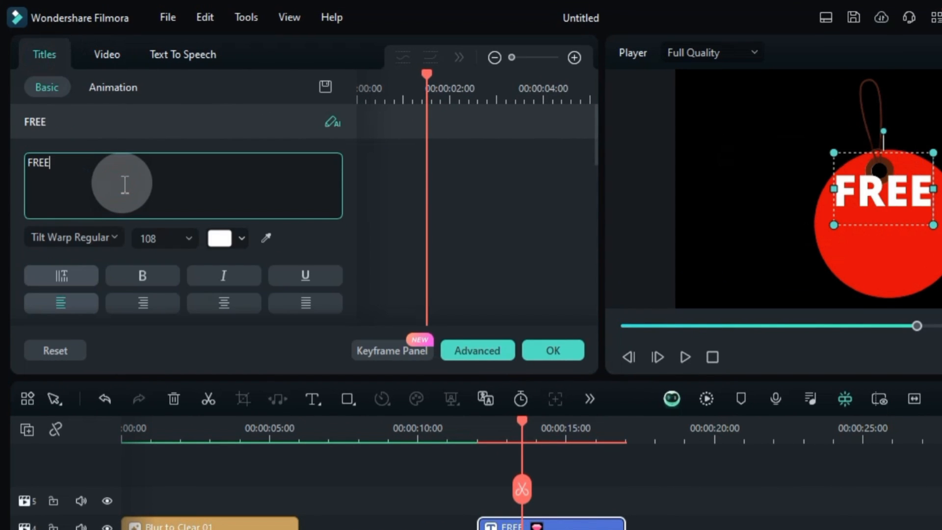
Centre the FREE title on the red tag at position X 38, Y -149 and scale it to 117%
click(107, 64)
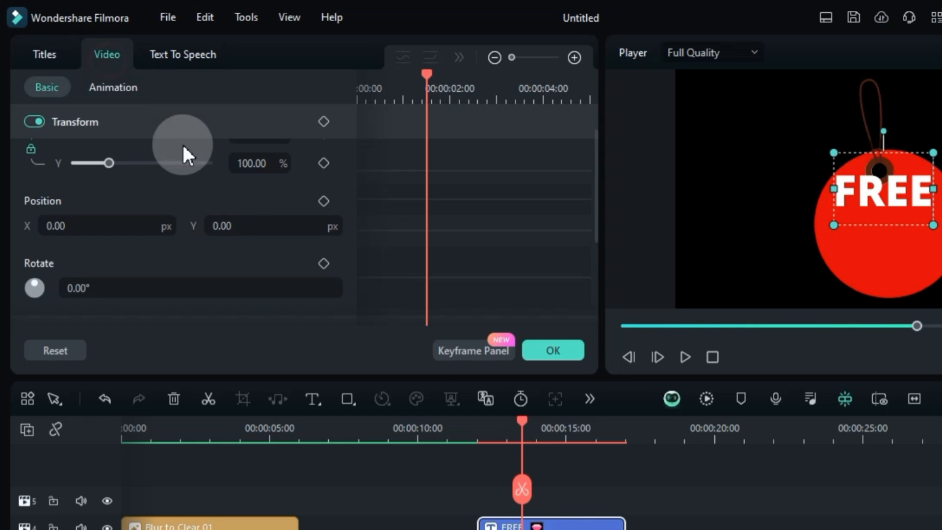
drag(265, 228, 236, 223)
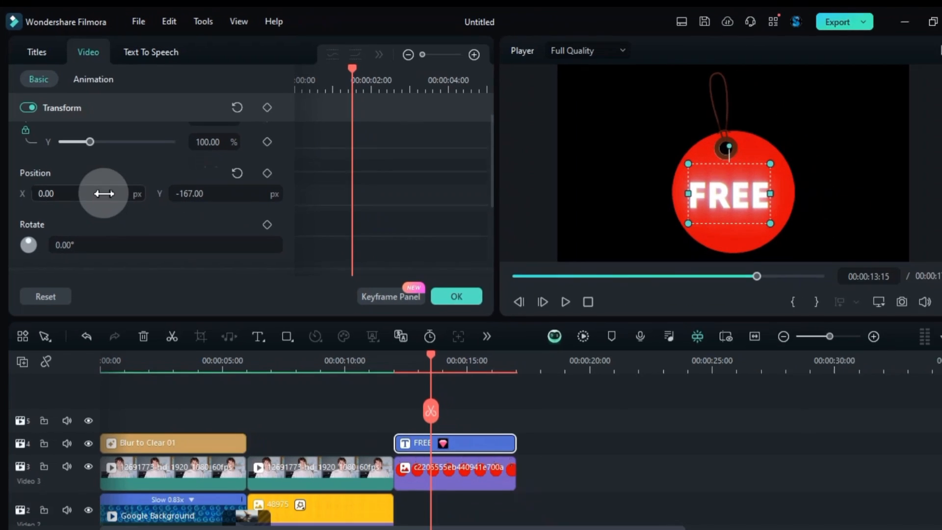
drag(67, 227, 125, 226)
drag(114, 190, 112, 191)
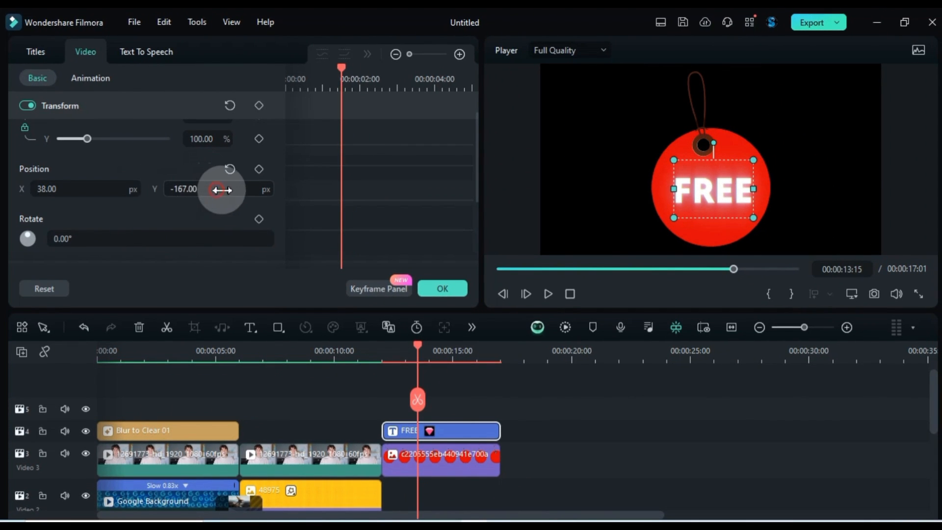
scroll(214, 178, up, 1)
drag(201, 158, 202, 157)
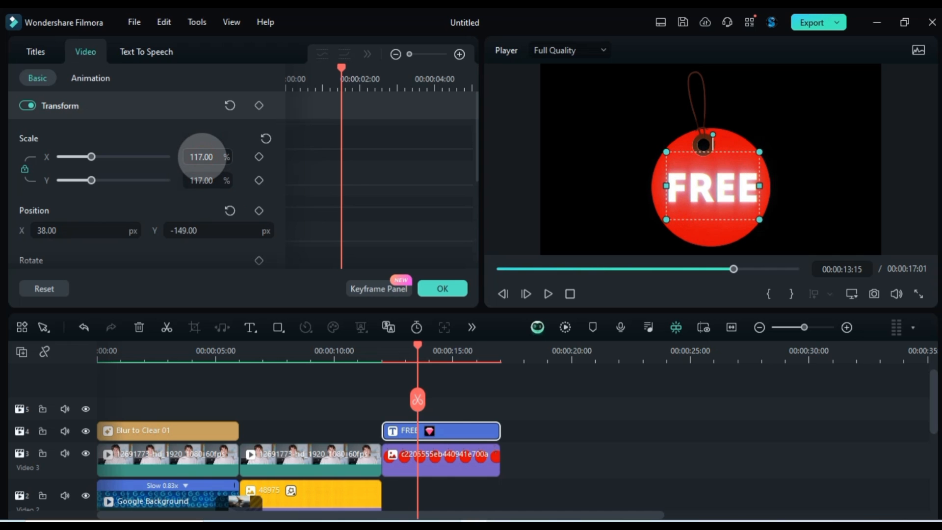
Duplicate the FREE title onto Video 5, directly above the original
drag(456, 428, 452, 407)
click(436, 358)
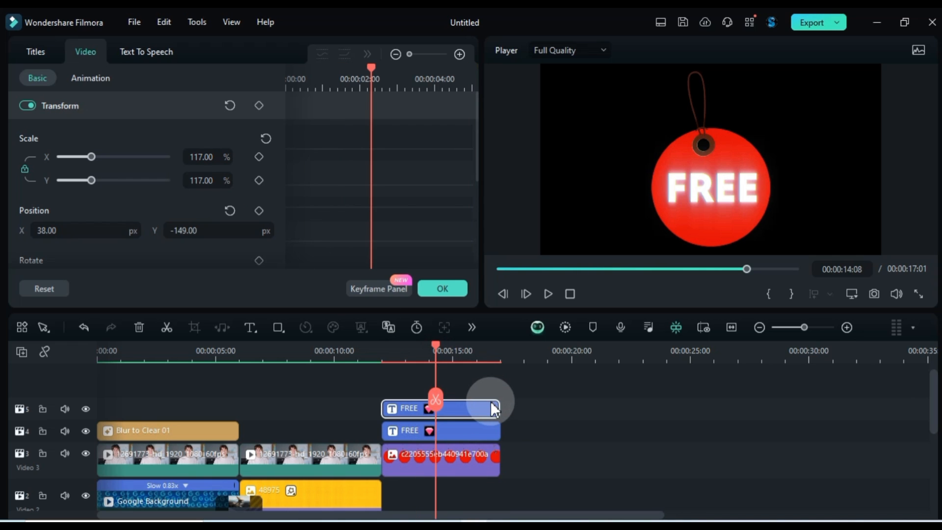
click(487, 387)
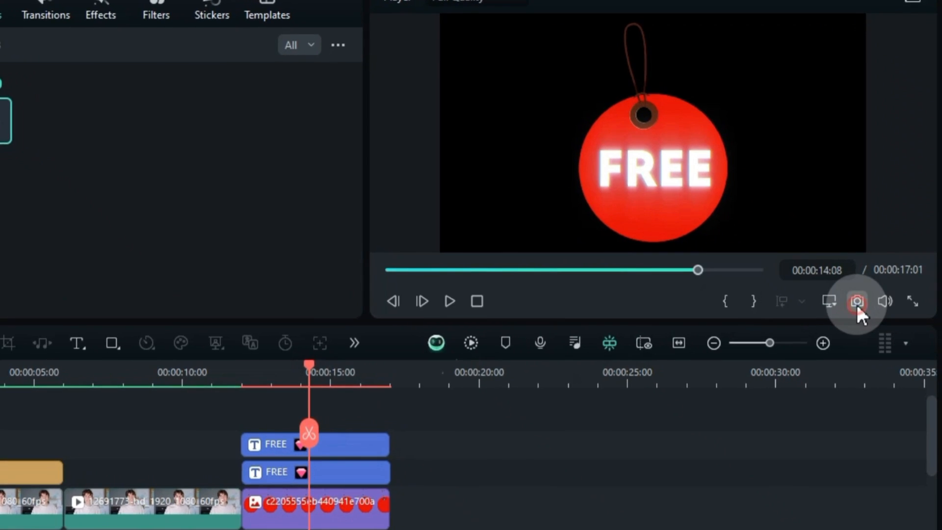
Take a PNG snapshot of the FREE tag frame at 14:08, saved to D:/Filmora 13/Ad
click(874, 294)
click(358, 184)
click(343, 210)
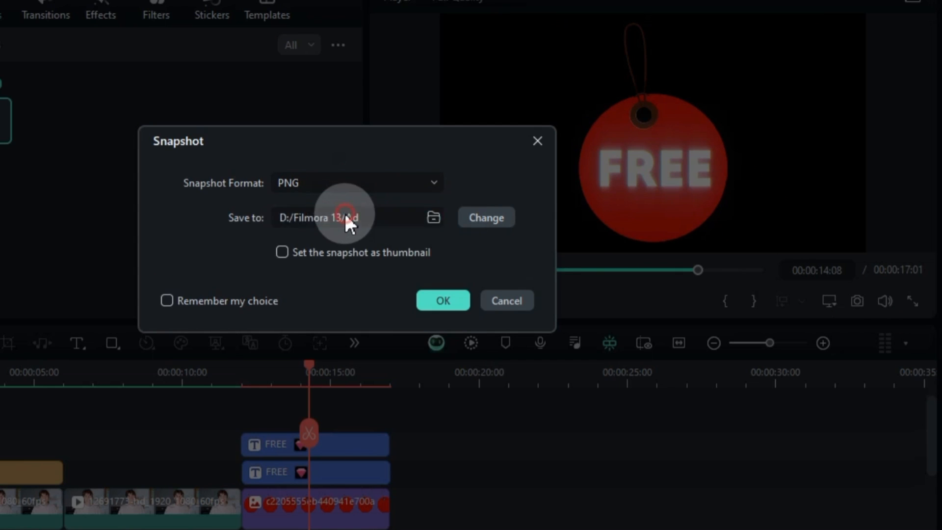
click(450, 303)
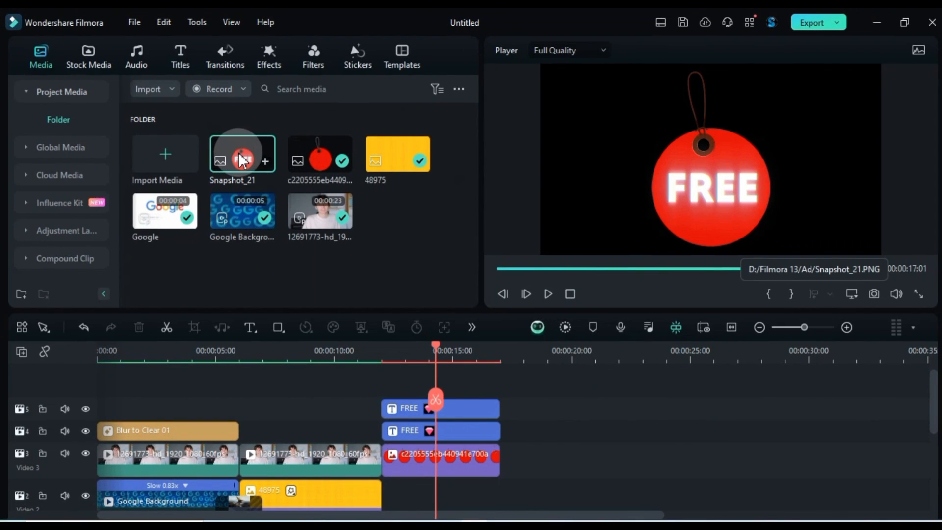
Add Snapshot_21 to Video 4 past the existing clips, and delete the two FREE titles and the red tag image
drag(244, 161, 543, 430)
drag(506, 382, 466, 464)
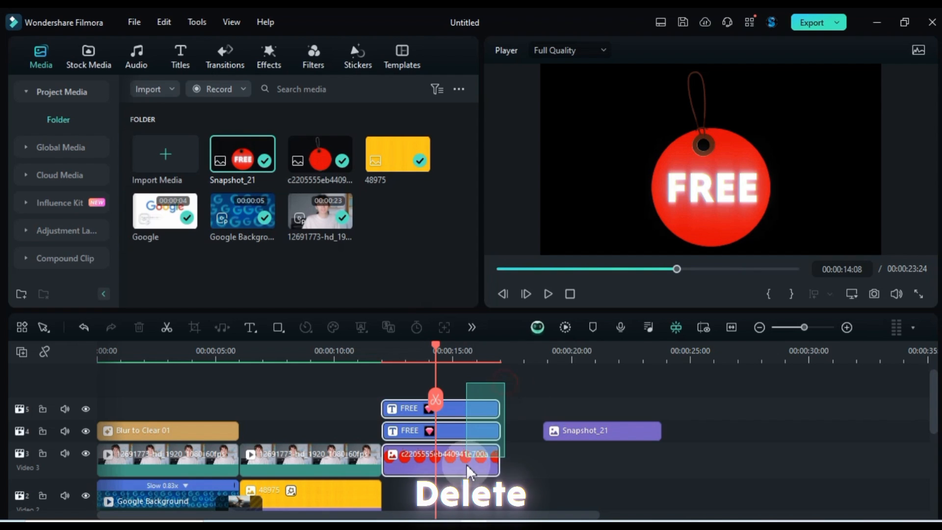
key(Delete)
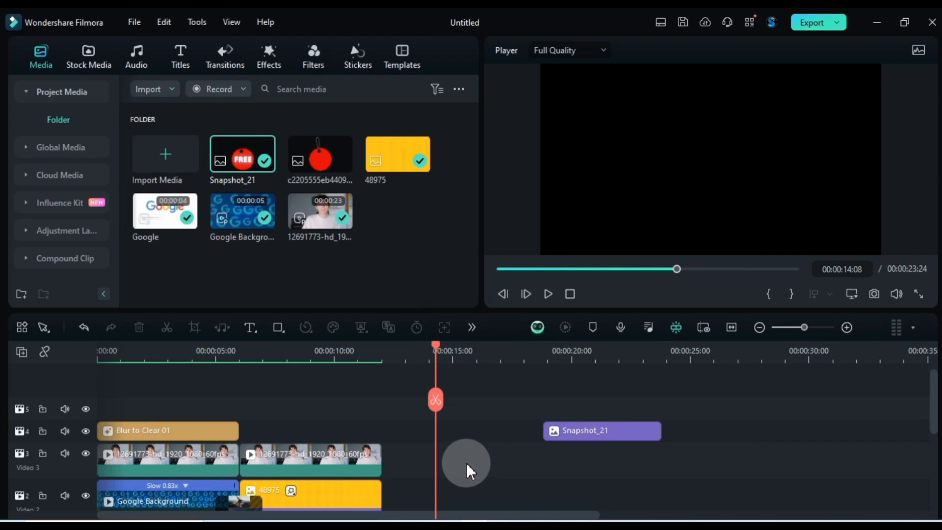
Move the second speaker clip up to Video 4 and place Snapshot_21 beneath it on Video 3, spanning 6 to 12 seconds
drag(609, 430, 451, 482)
drag(297, 436, 337, 437)
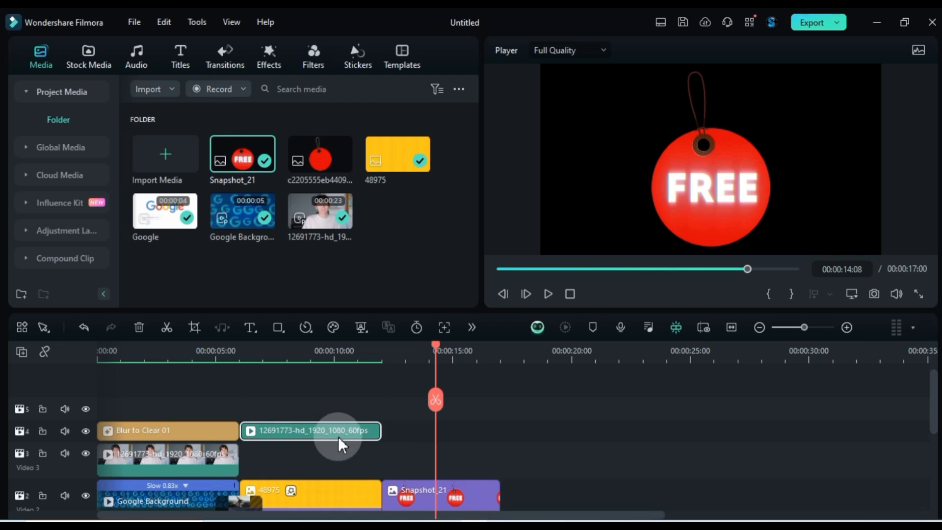
scroll(435, 474, down, 1)
drag(434, 474, 362, 430)
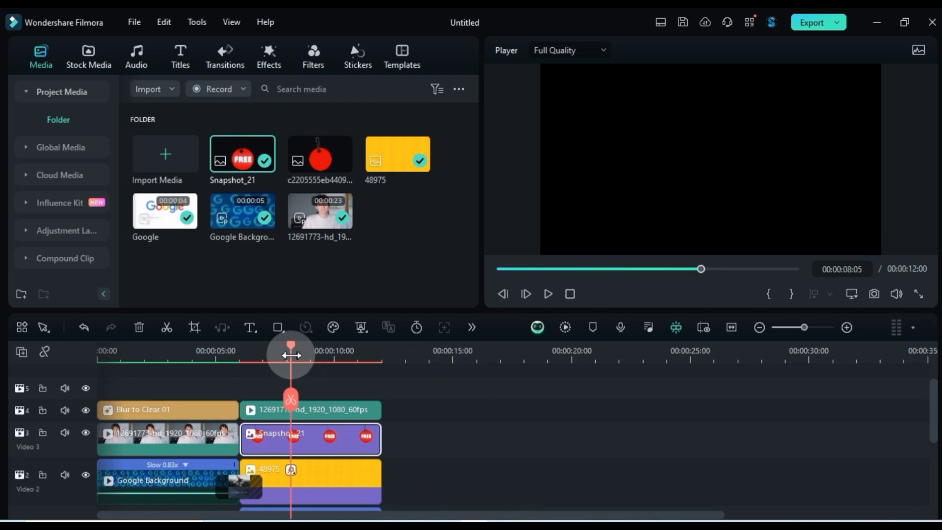
Scale the Snapshot_21 tag to 90% and position it at X 641, Y 255, beside the speaker's head
double_click(320, 440)
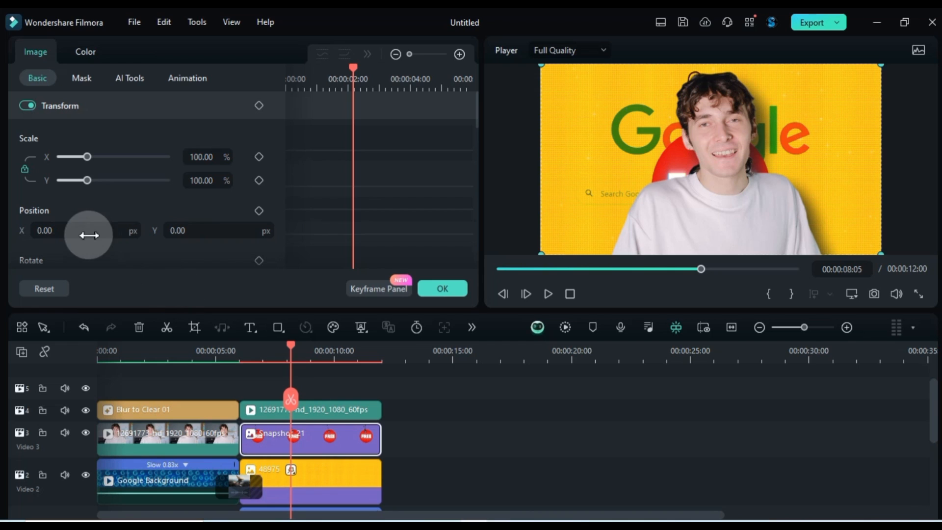
mouse_move(101, 231)
mouse_down()
mouse_move(85, 233)
mouse_move(110, 238)
mouse_up()
drag(211, 231, 207, 232)
text(90)
key(Return)
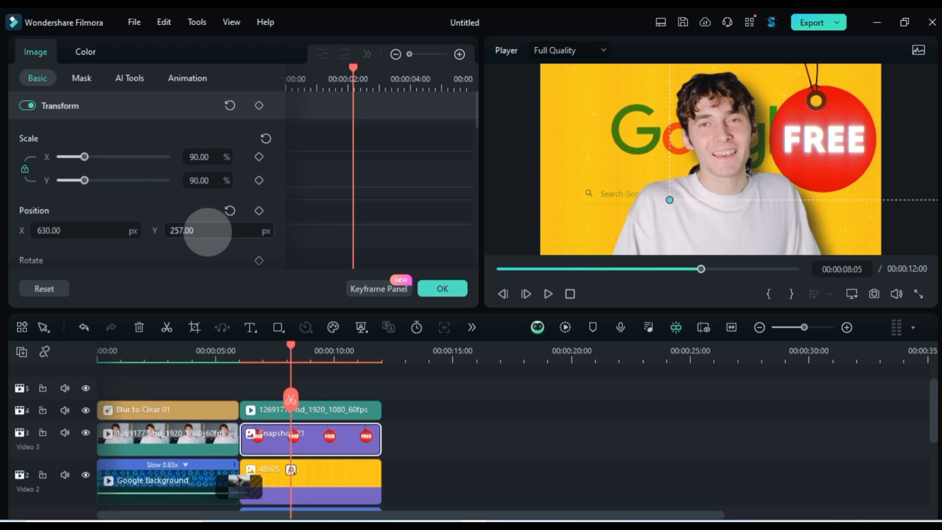
drag(108, 231, 101, 229)
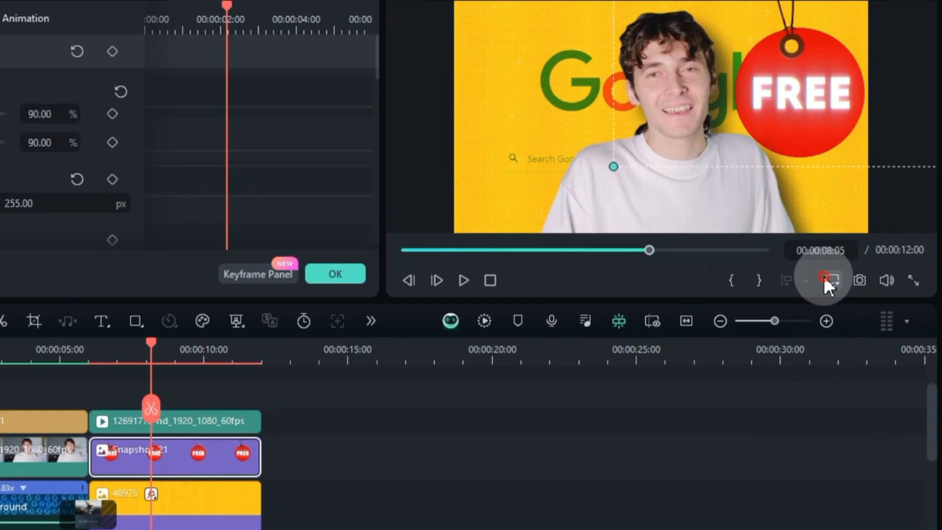
Show the preview ruler and place a vertical guide through the FREE tag's hole
click(851, 293)
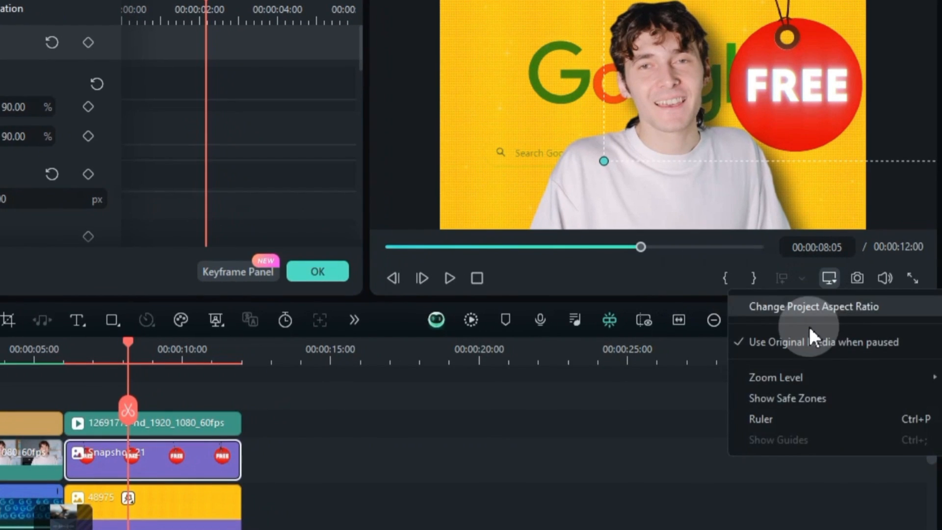
click(821, 406)
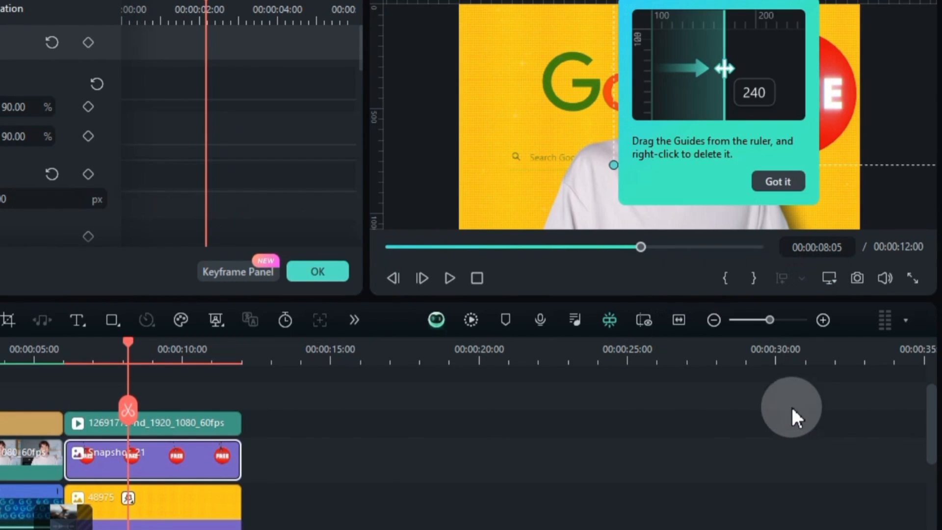
click(380, 143)
drag(379, 141, 783, 170)
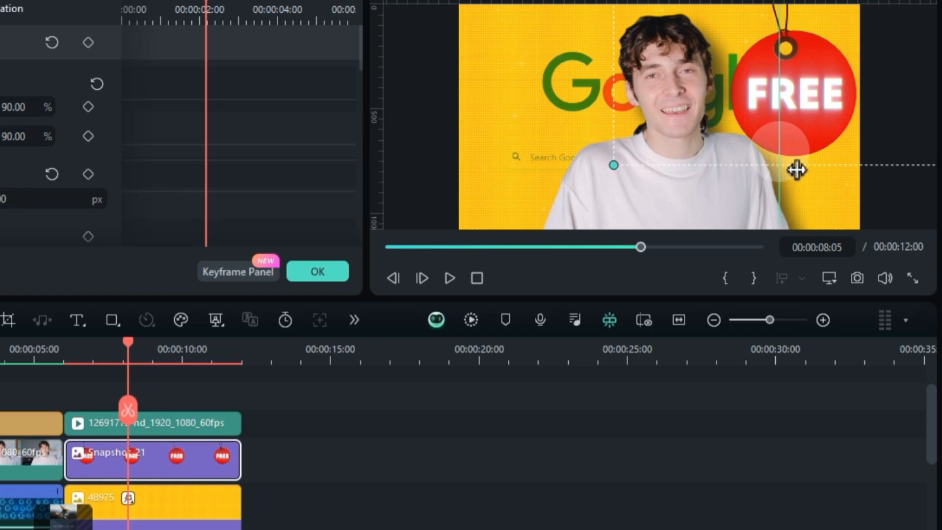
click(765, 35)
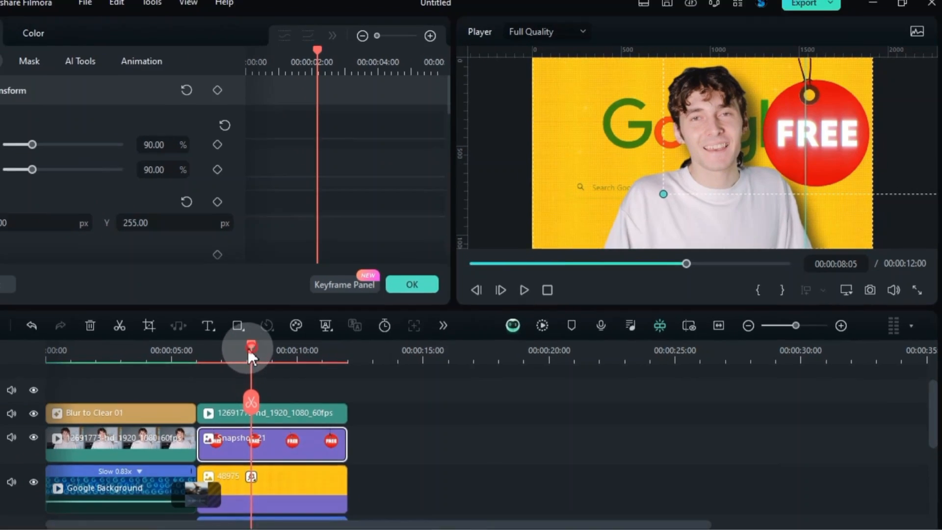
Add a Transform keyframe to the tag at 00:00:06:00 with rotation -23° and X position 778
drag(128, 349, 60, 379)
click(259, 442)
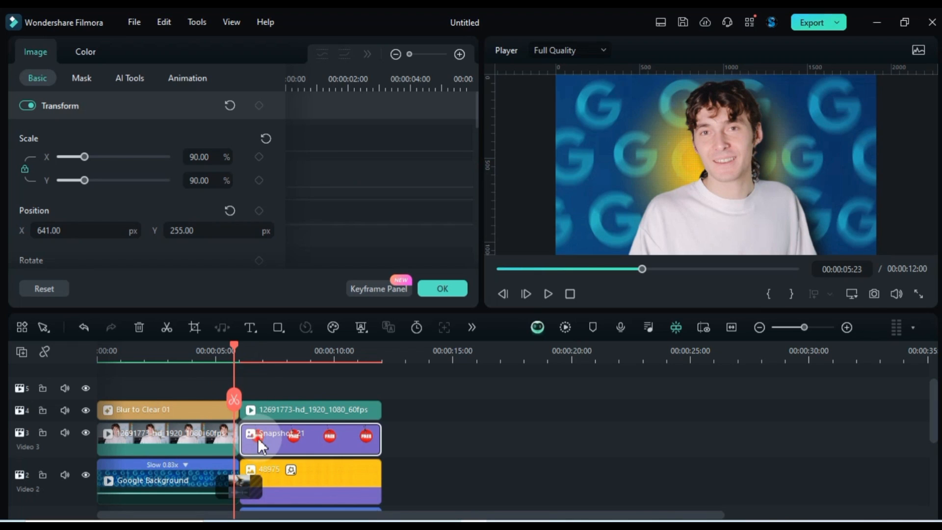
click(258, 106)
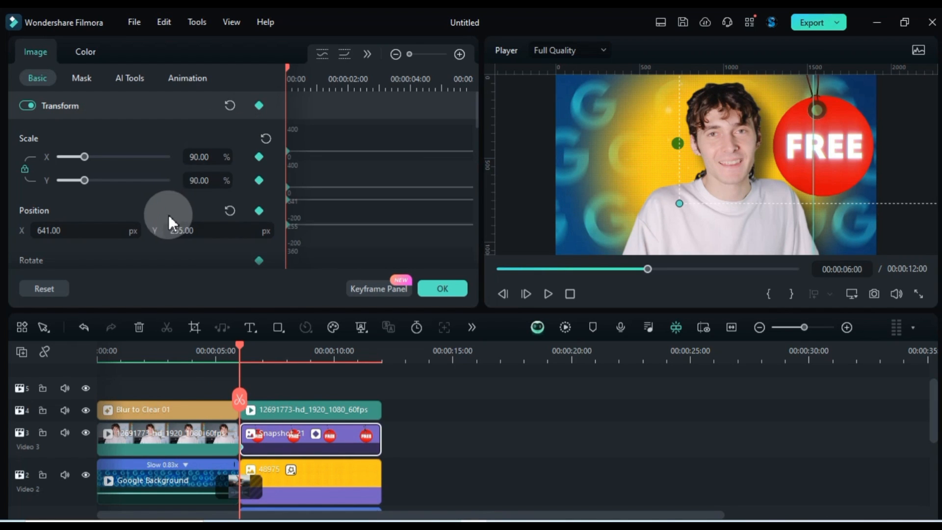
scroll(162, 216, down, 2)
drag(126, 196, 127, 197)
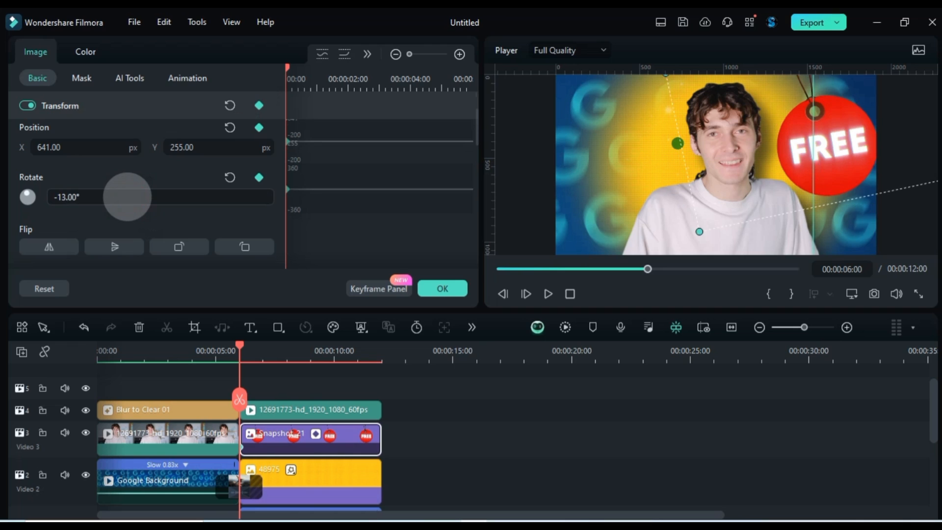
drag(93, 148, 94, 147)
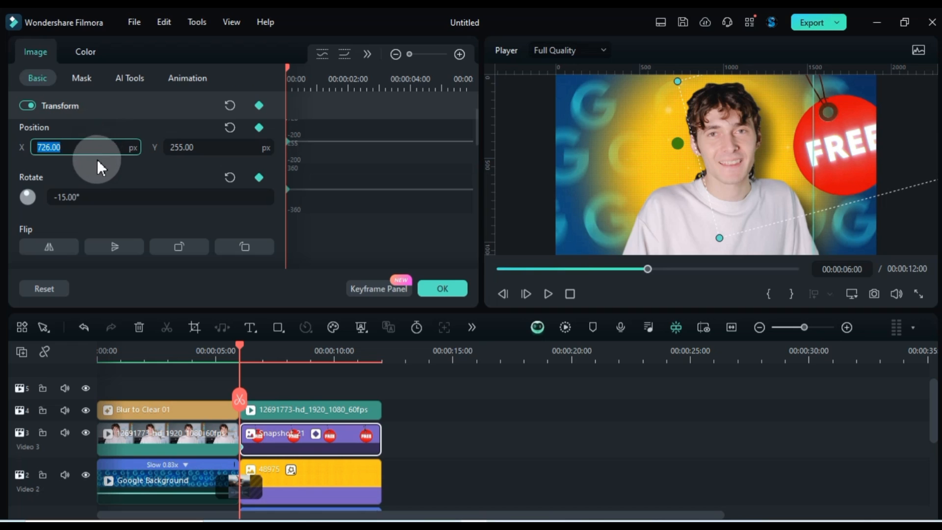
click(87, 187)
drag(82, 196, 87, 196)
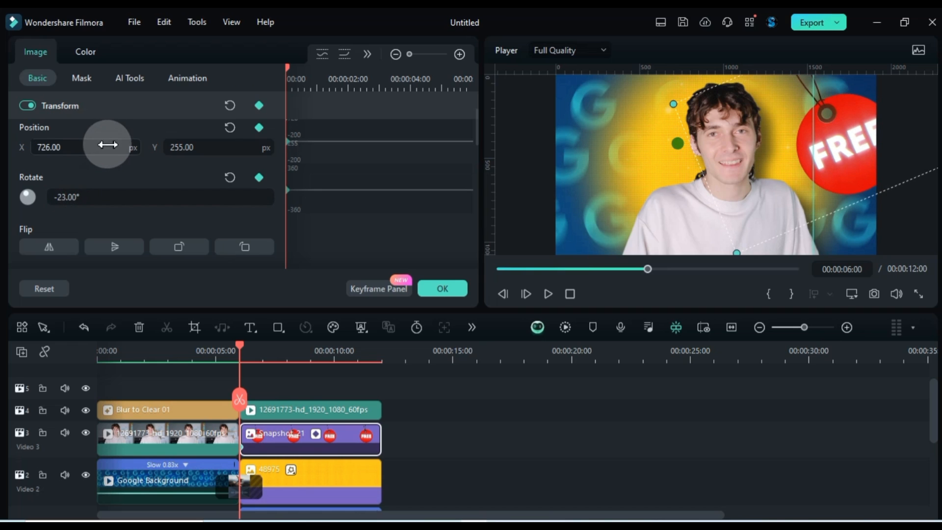
drag(107, 145, 96, 144)
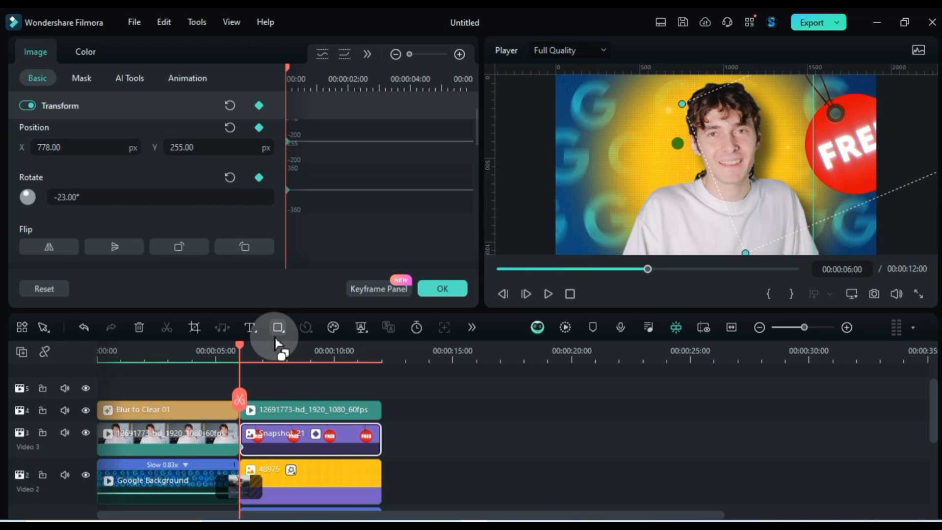
Add Transform keyframes with the tag's current tilt and position at 00:00:12:00 and 00:00:08:27
drag(240, 346, 364, 341)
click(259, 106)
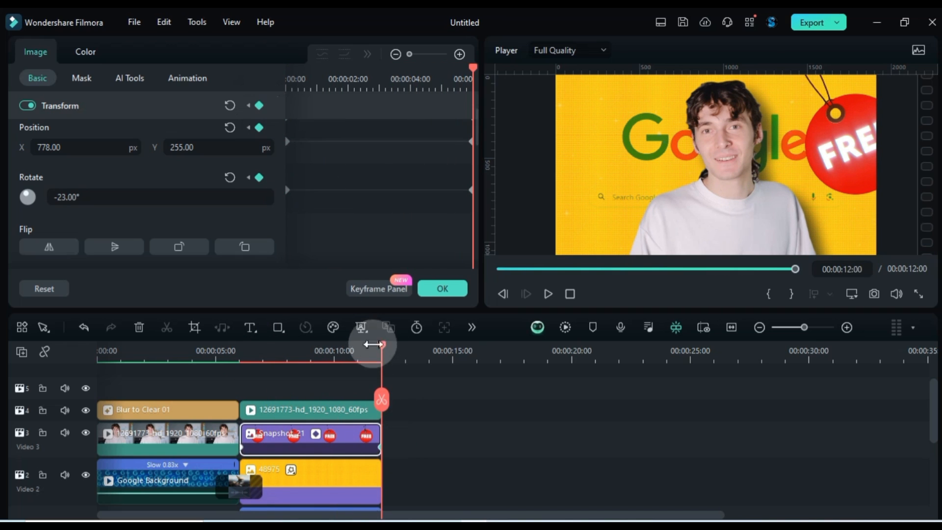
drag(314, 382, 308, 388)
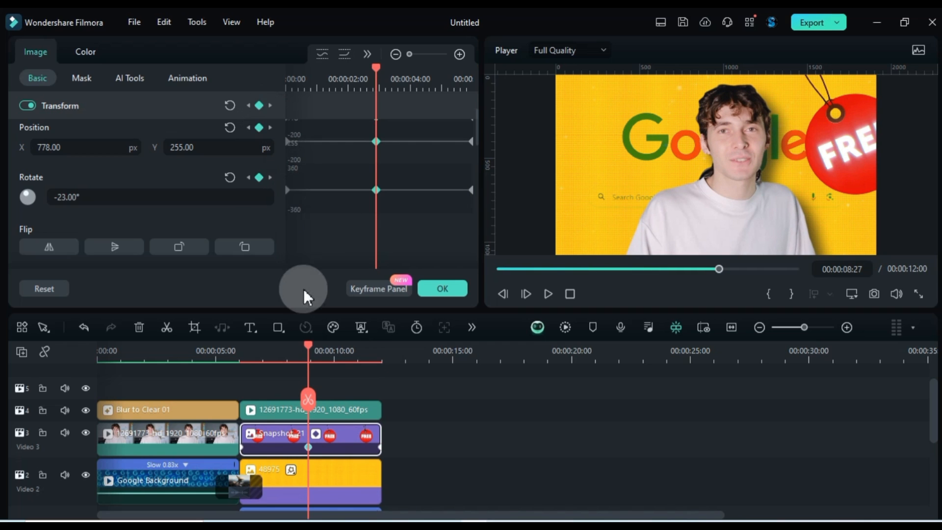
At 00:00:07:12, swing the tag the other way with rotation 39° and X position 439
drag(309, 349, 274, 374)
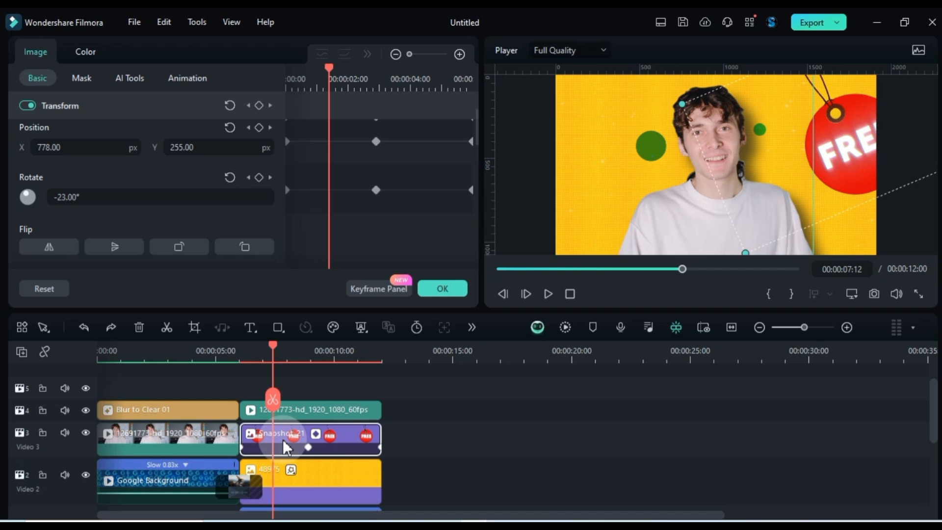
drag(153, 196, 142, 189)
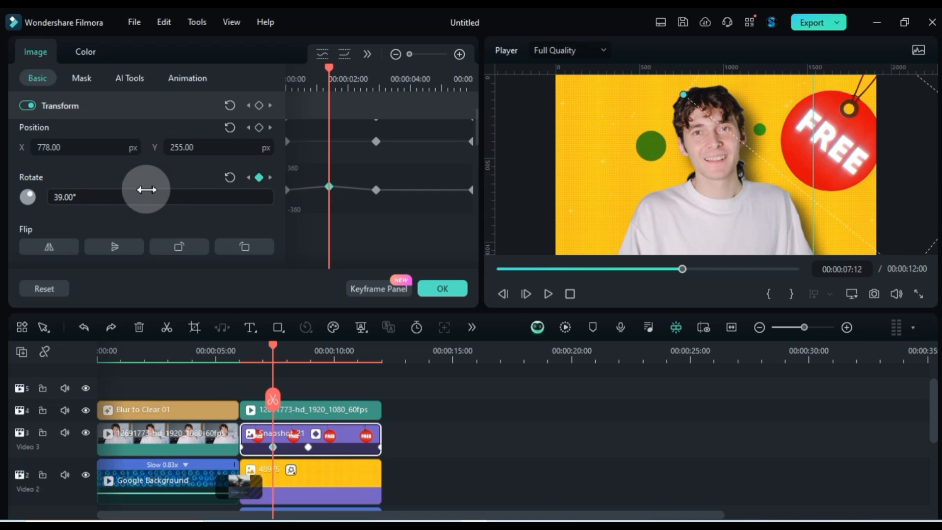
drag(130, 147, 116, 145)
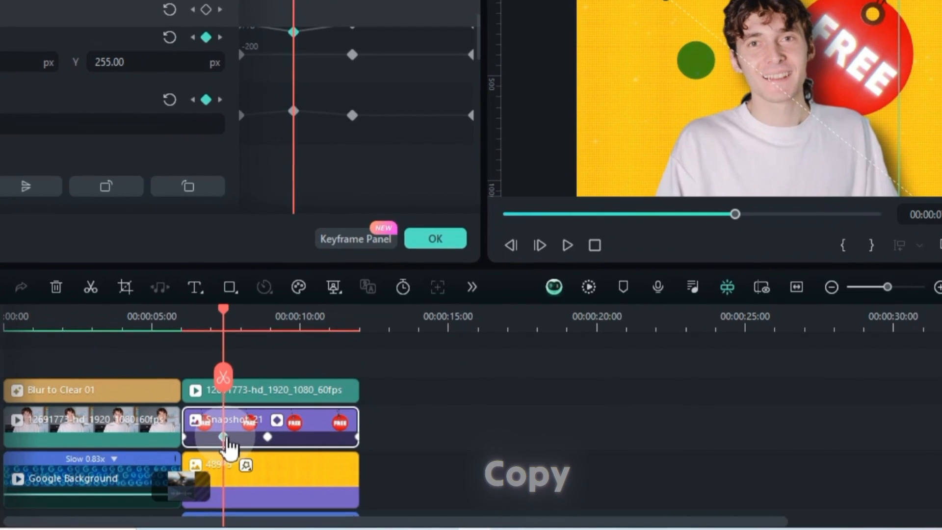
Copy the tag's keyframe at 00:00:07:12 and paste it at 00:00:10:10
right_click(273, 447)
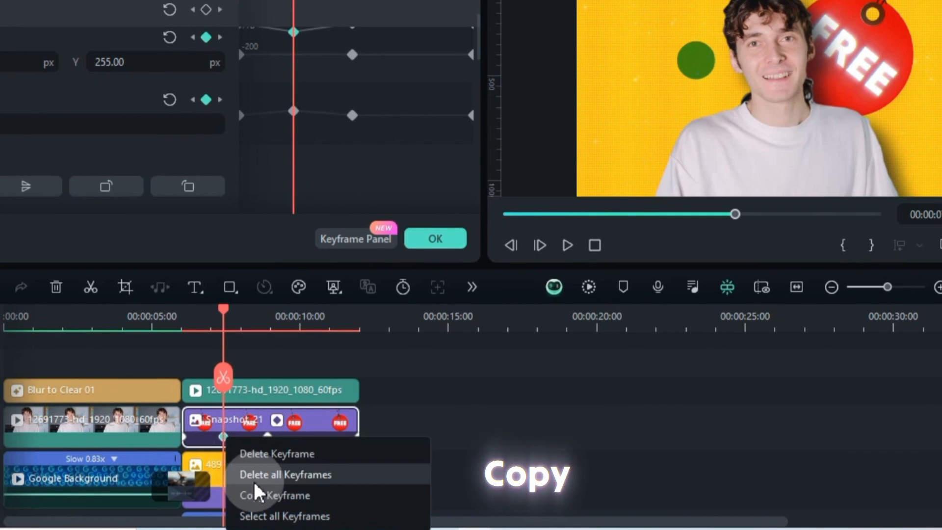
click(258, 495)
click(310, 318)
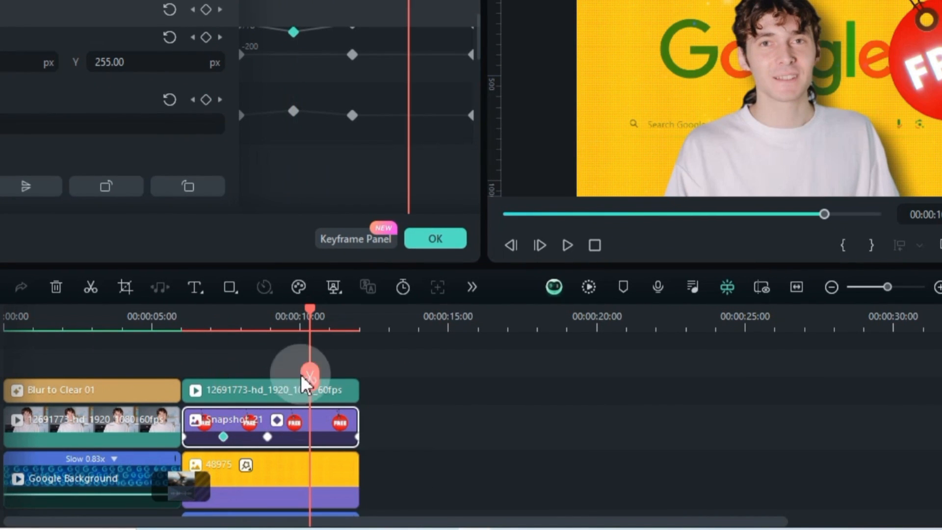
right_click(313, 444)
mouse_move(516, 449)
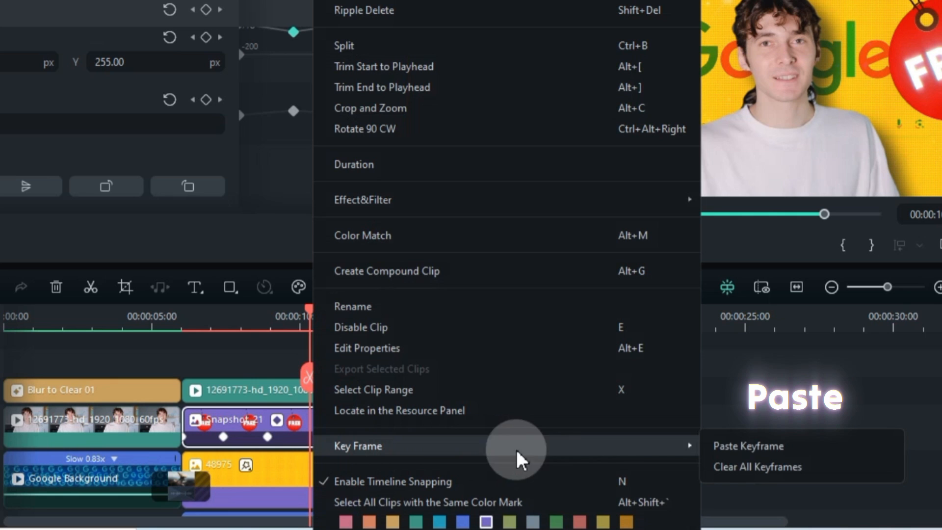
click(736, 447)
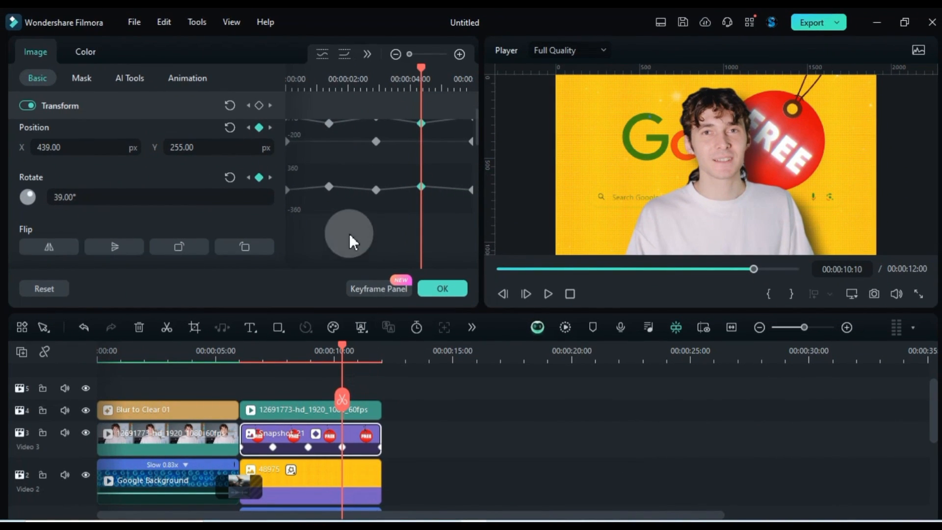
Apply smooth curve interpolation to all of the tag's keyframes and play back the swinging animation
scroll(361, 210, up, 3)
key(ctrl+a)
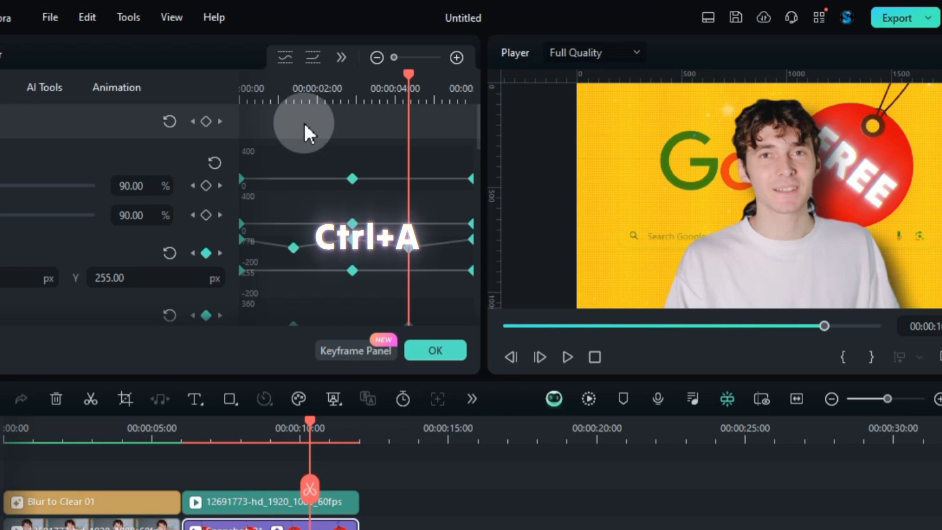
click(286, 60)
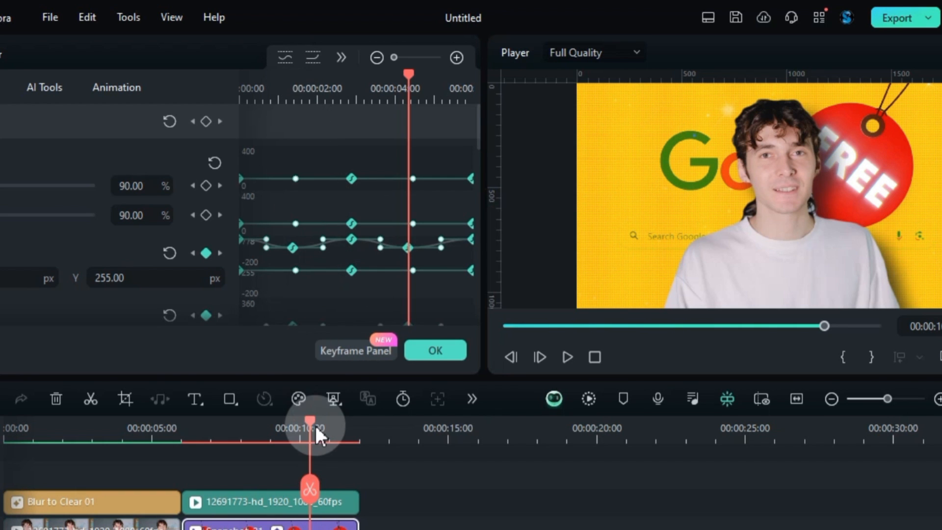
drag(316, 425, 196, 469)
key(space)
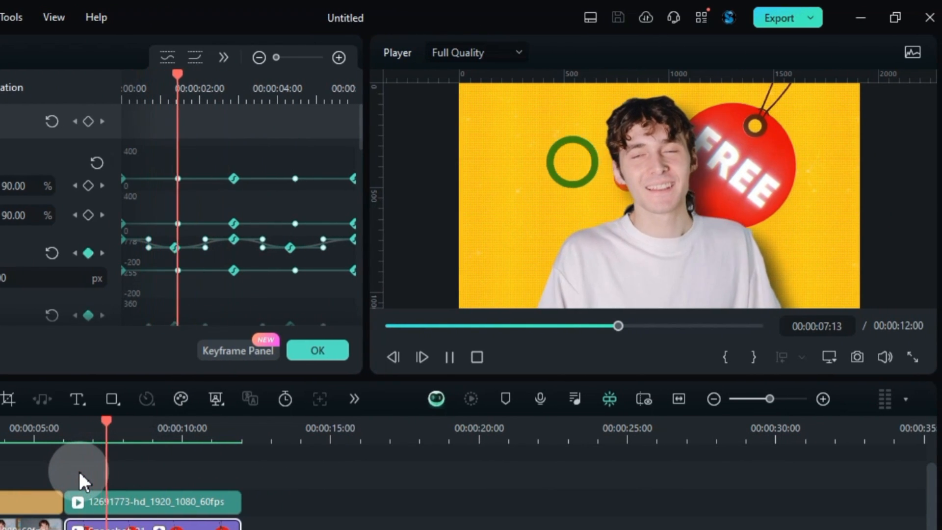
key(space)
Enable a Default drop shadow on the FREE tag with 69% opacity and return the playhead to the clip's start
scroll(63, 209, down, 6)
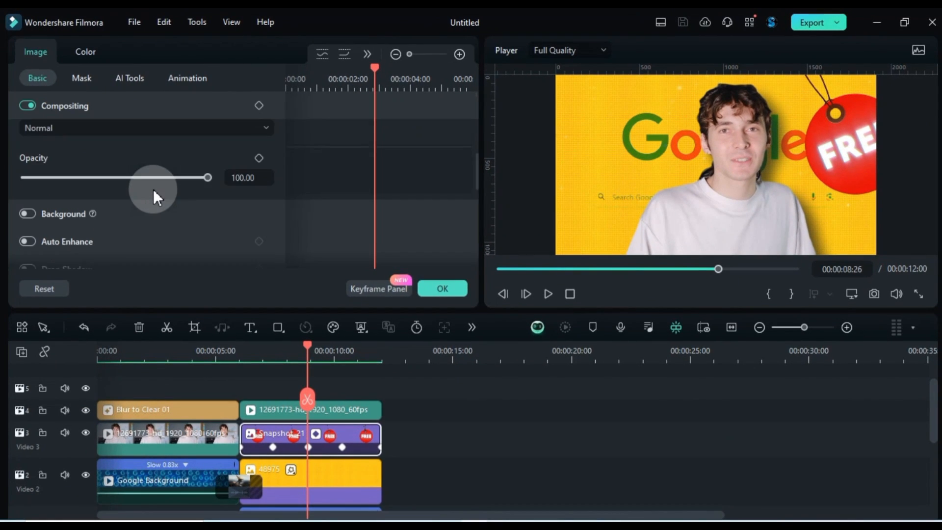
scroll(153, 197, down, 2)
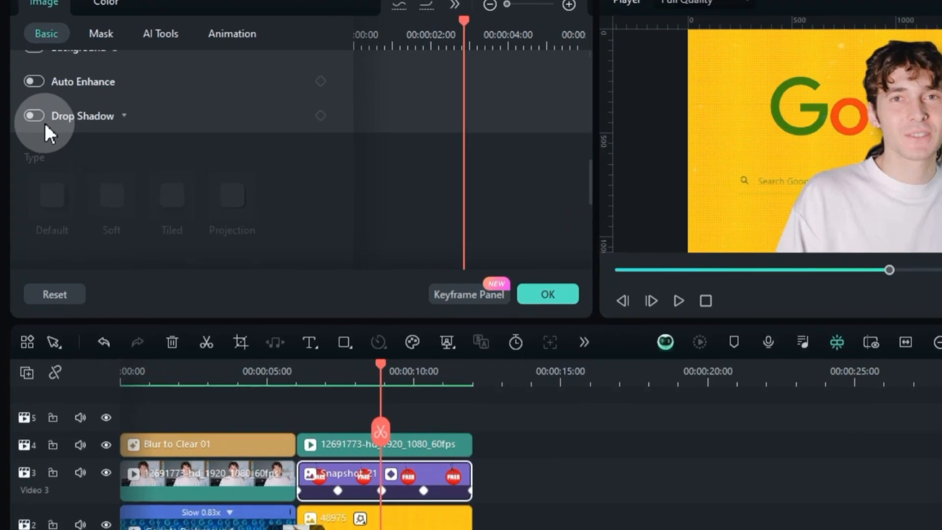
click(29, 186)
click(39, 249)
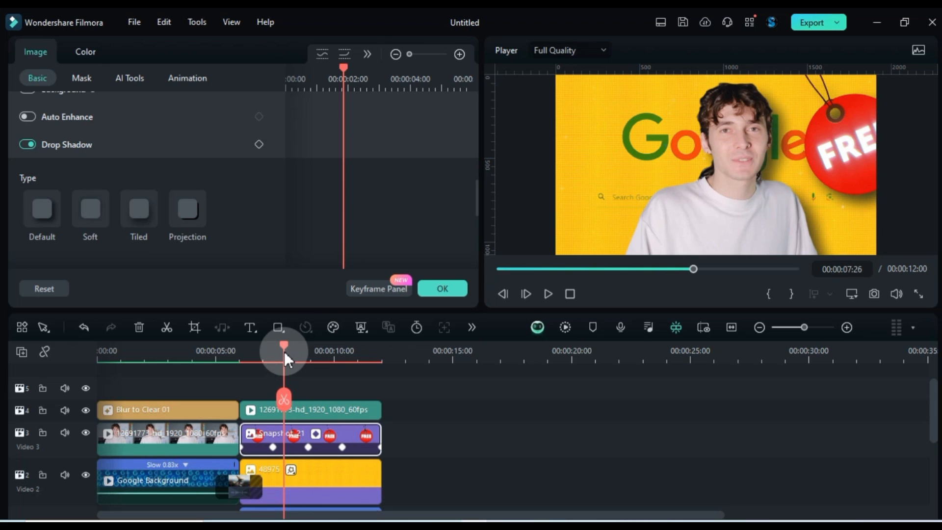
drag(285, 354, 294, 356)
scroll(153, 179, down, 5)
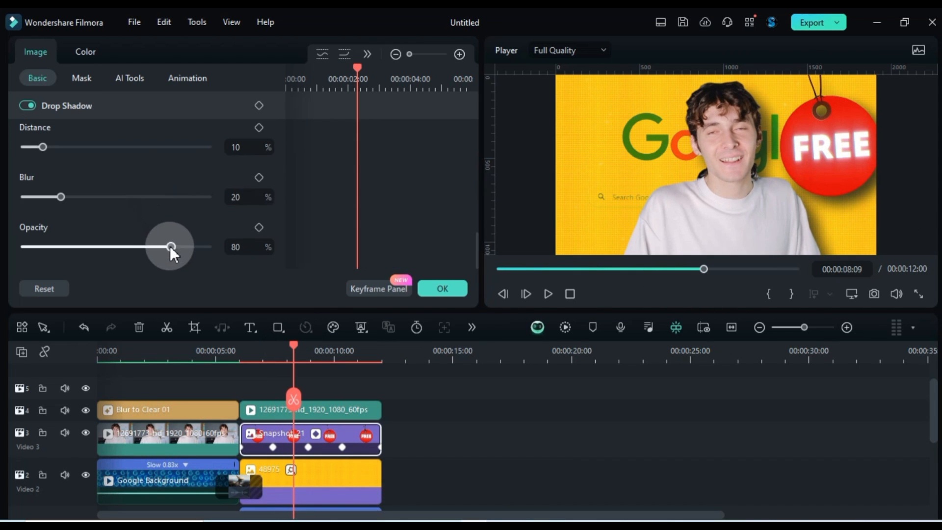
drag(170, 247, 155, 248)
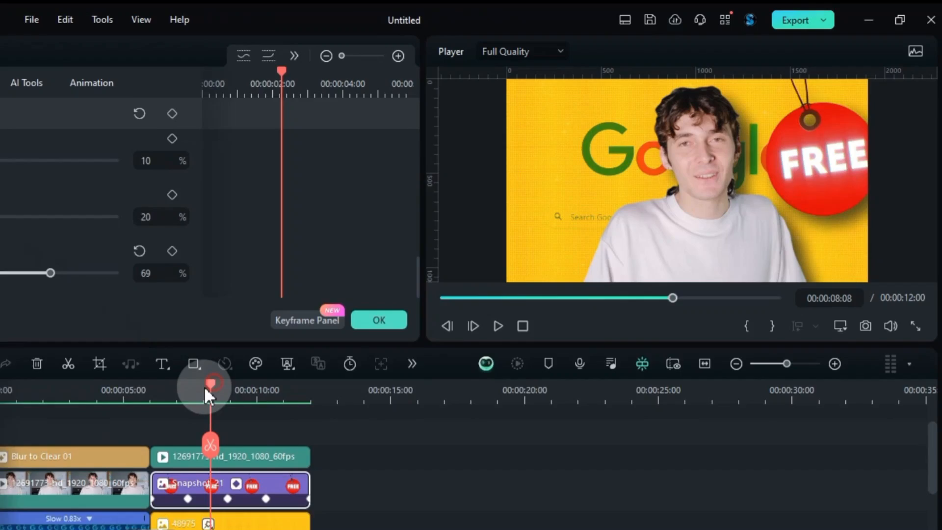
drag(293, 350, 242, 360)
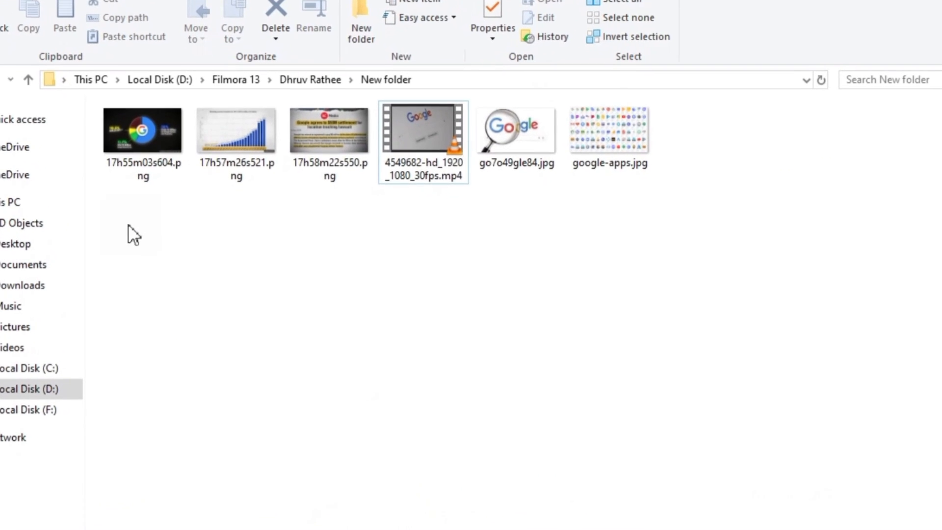
Import all five Google images and the 4549682-hd video from New folder into the project media
drag(125, 212, 639, 159)
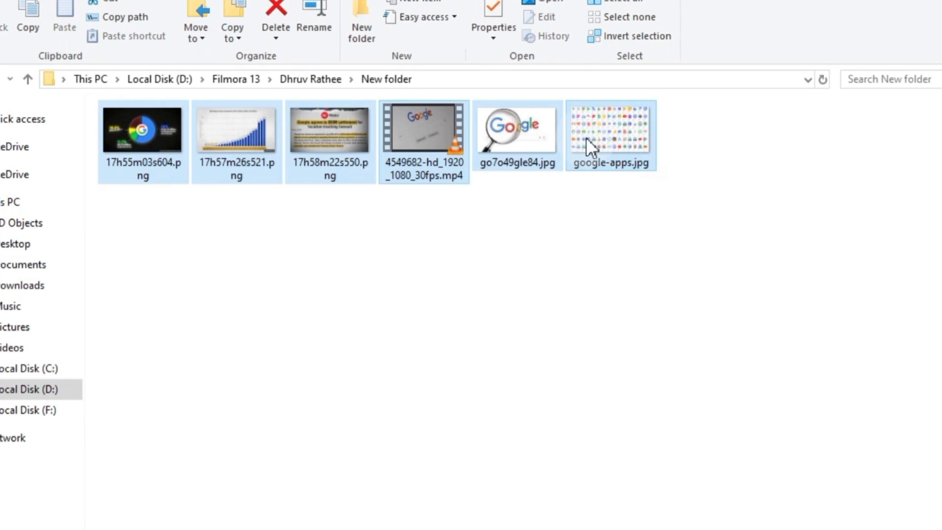
drag(587, 139, 432, 307)
drag(412, 269, 419, 266)
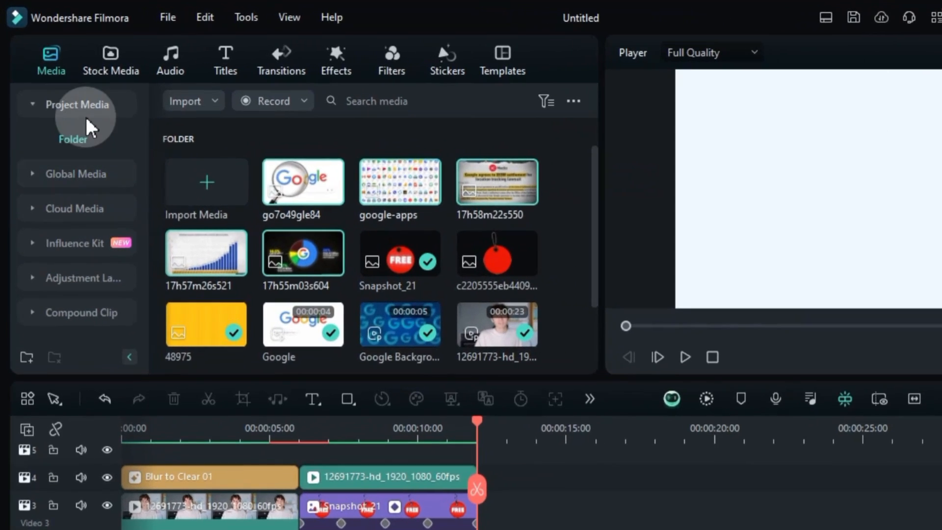
Create a second folder under Project Media with its default name and reopen the original Folder
right_click(69, 98)
click(130, 127)
click(76, 141)
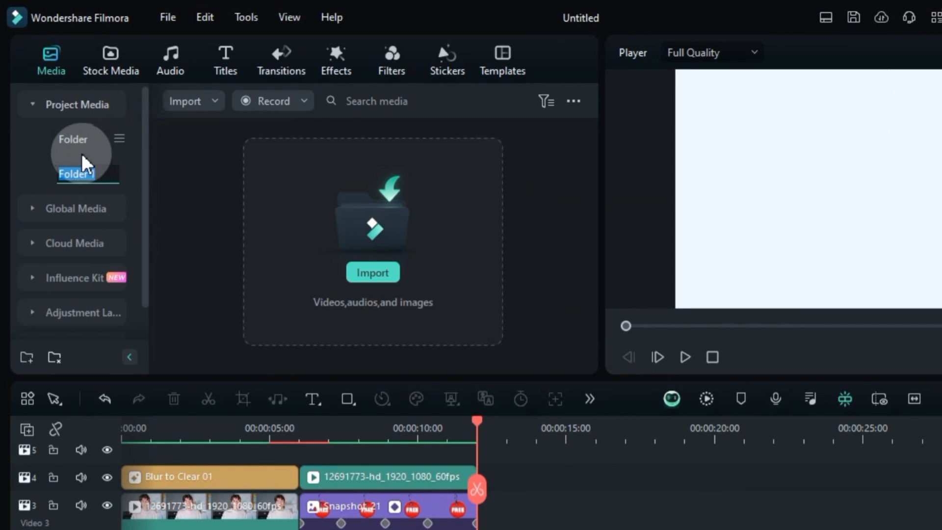
click(81, 176)
click(81, 148)
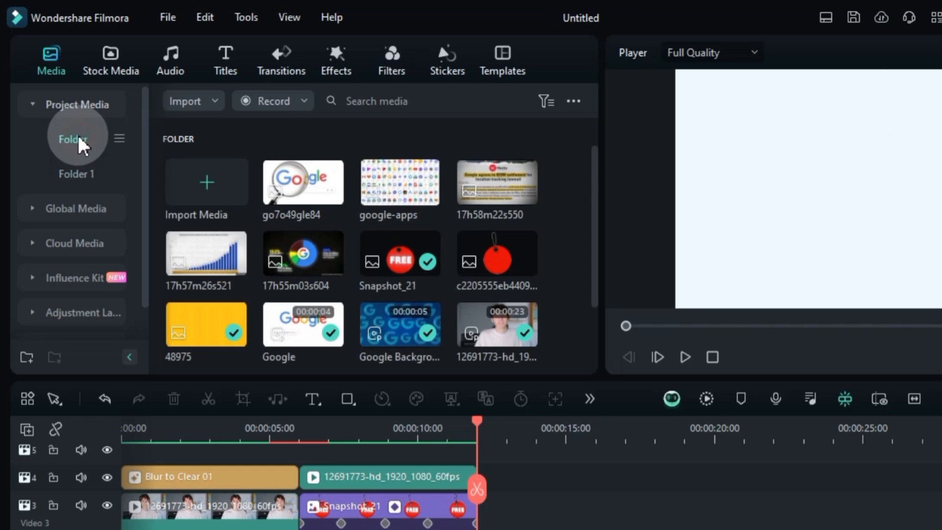
Move go7o49gle84, google-apps, 17h58m22s550, 17h57m26s521 and the 4549682-hd video into Folder 1 and open that folder
click(536, 183)
shift+click(326, 182)
drag(204, 240, 69, 186)
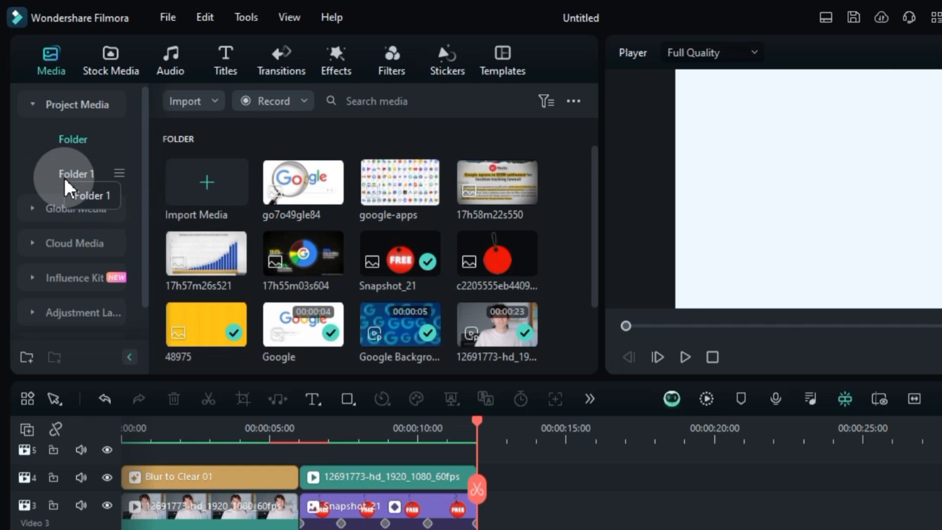
click(67, 181)
Place go7o49gle84 and google-apps after the speaker clip on track 4, shortening them to under two seconds each
click(310, 182)
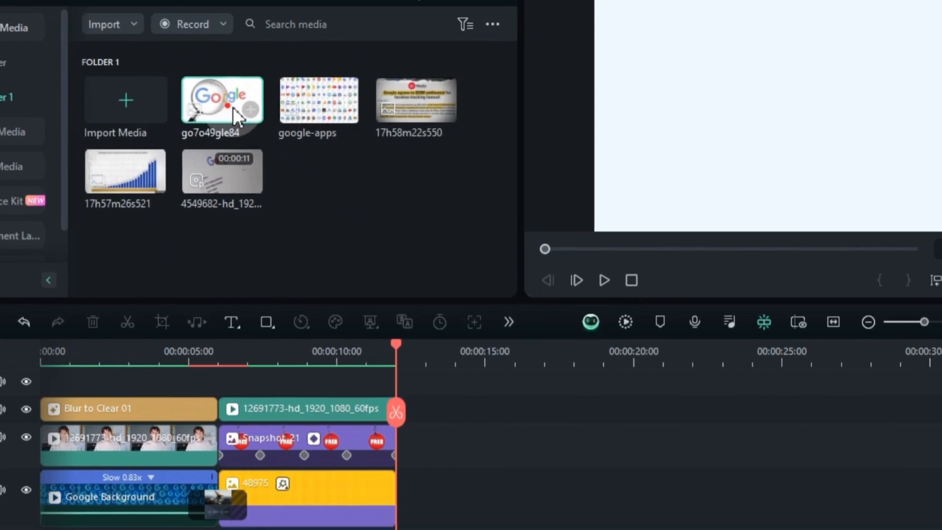
drag(233, 107, 412, 407)
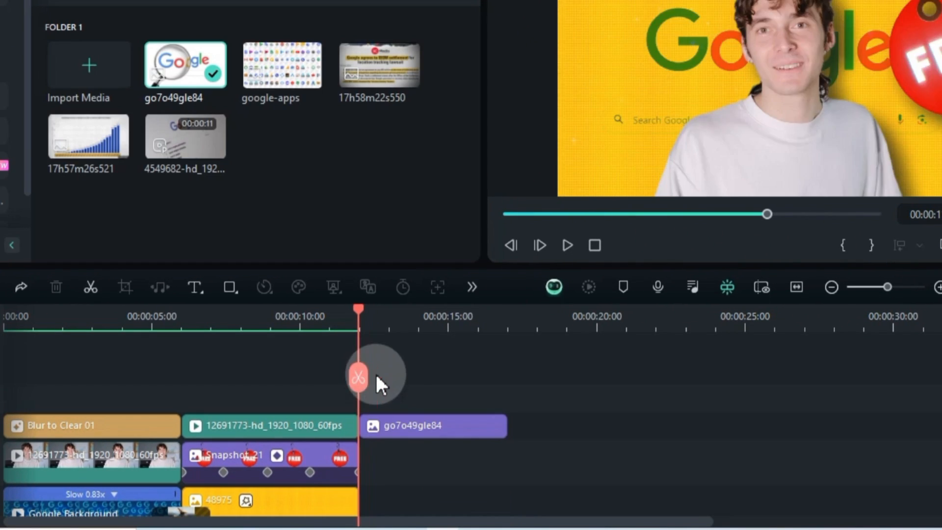
drag(376, 374, 441, 429)
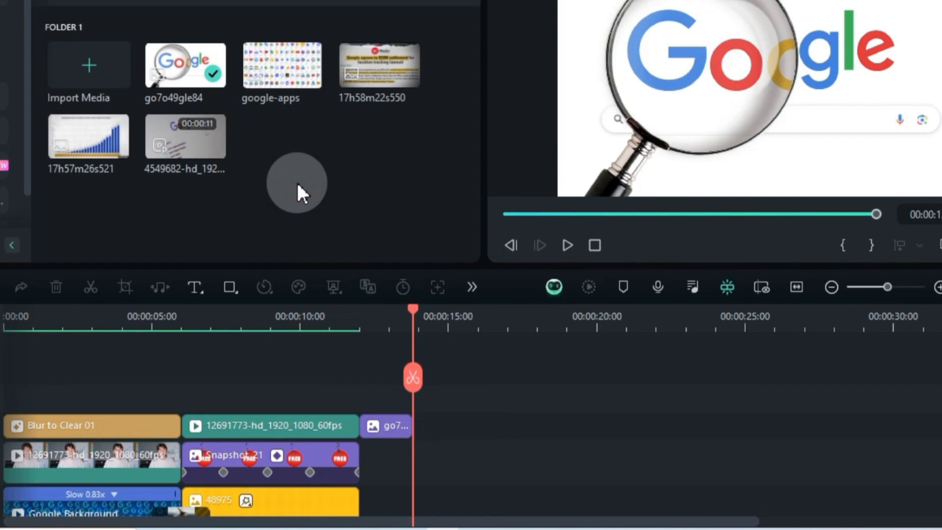
drag(275, 88, 421, 432)
click(443, 320)
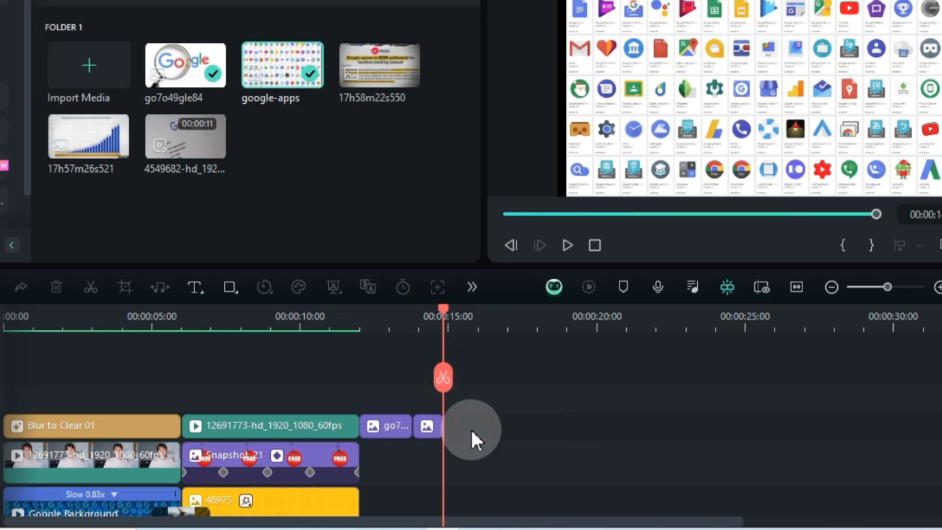
Add the 4549682-hd video after google-apps on track 4 and trim its end to a short clip
drag(186, 140, 464, 435)
drag(443, 334, 505, 339)
drag(770, 434, 487, 436)
drag(505, 334, 486, 356)
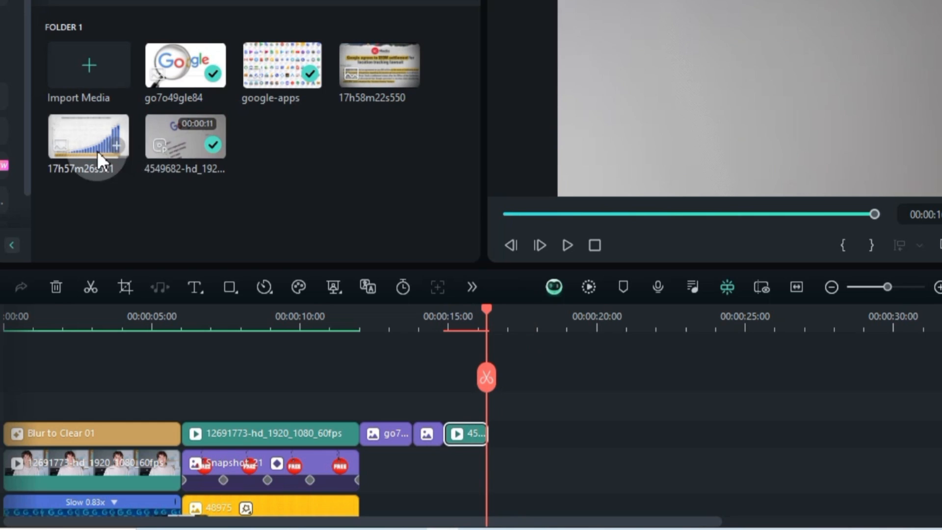
Append 17h57m26s521 and 17h58m22s550 after the 4549682-hd clip and shorten both images
drag(97, 151, 493, 444)
drag(636, 437, 533, 447)
click(519, 317)
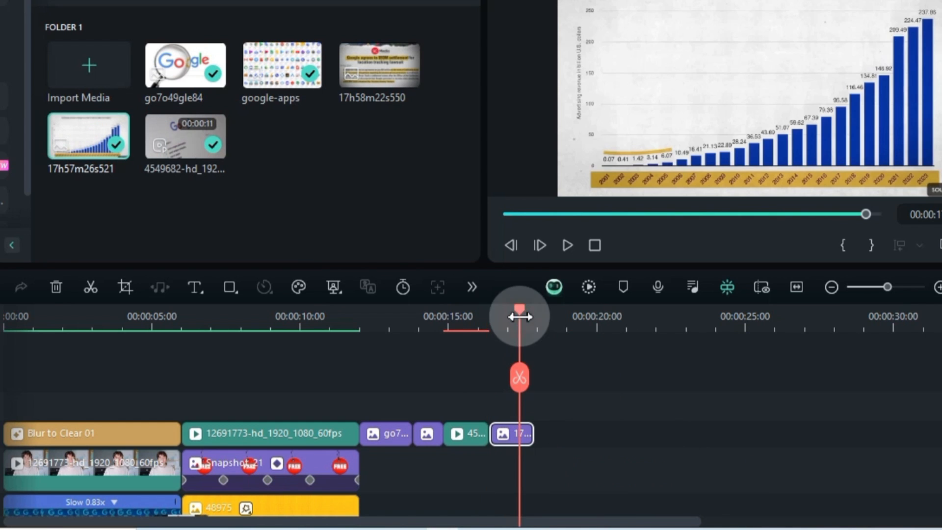
drag(379, 67, 538, 436)
drag(681, 436, 572, 459)
Apply a Light Leaks transition from the Light category between the speaker clip and go7o49gle84
drag(554, 314, 358, 393)
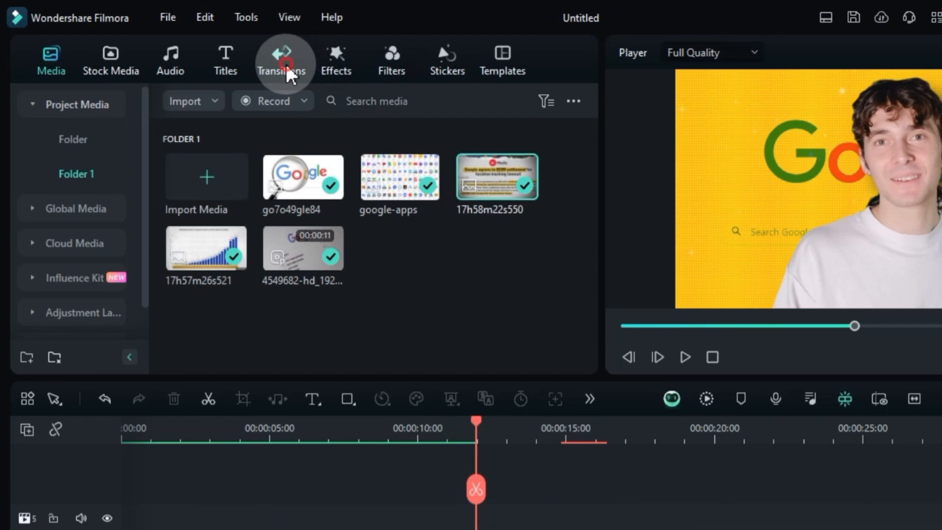
click(288, 70)
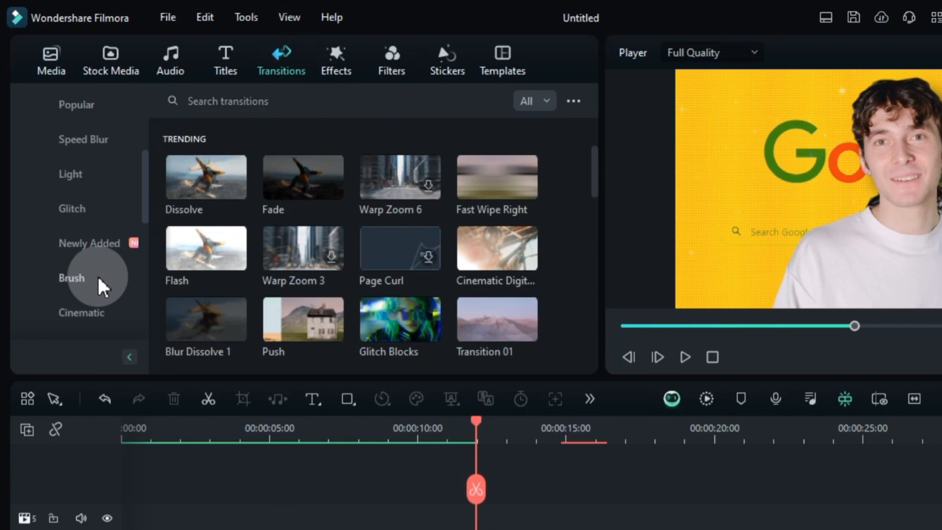
click(73, 174)
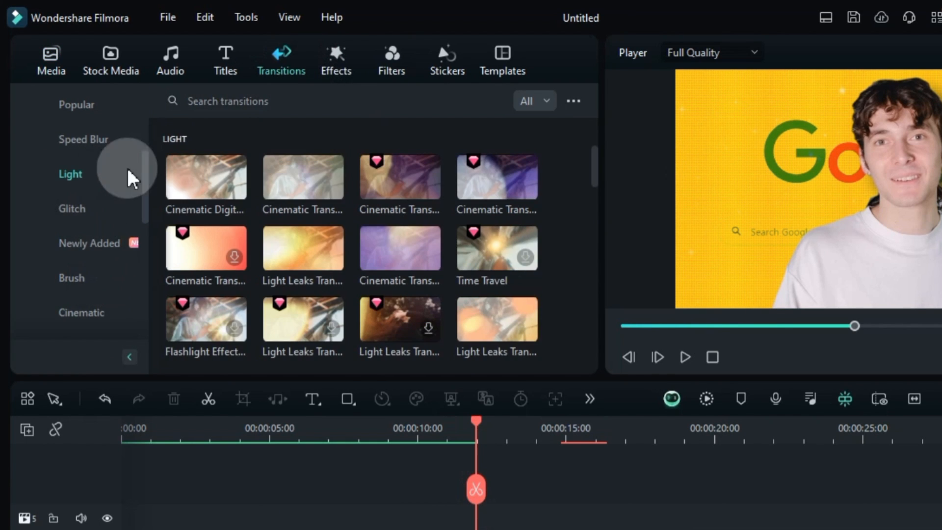
scroll(368, 221, down, 15)
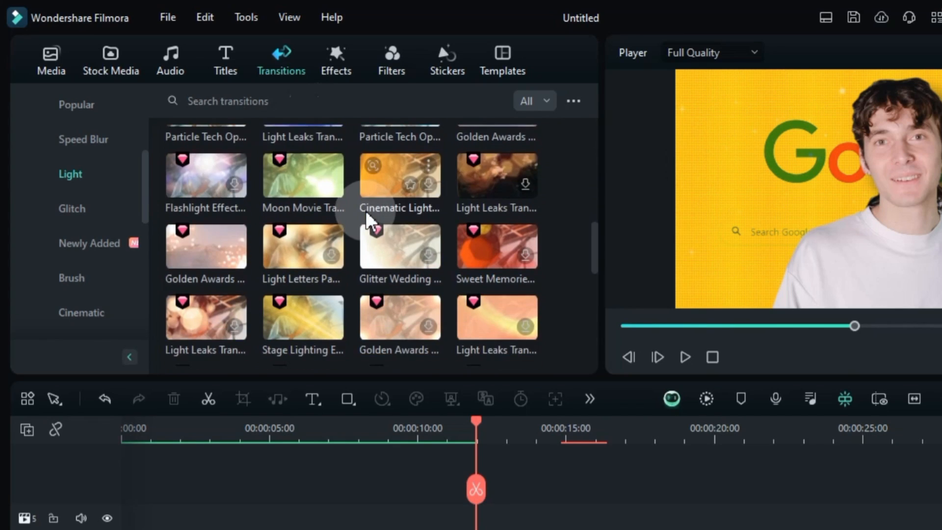
scroll(368, 221, down, 3)
scroll(370, 223, up, 6)
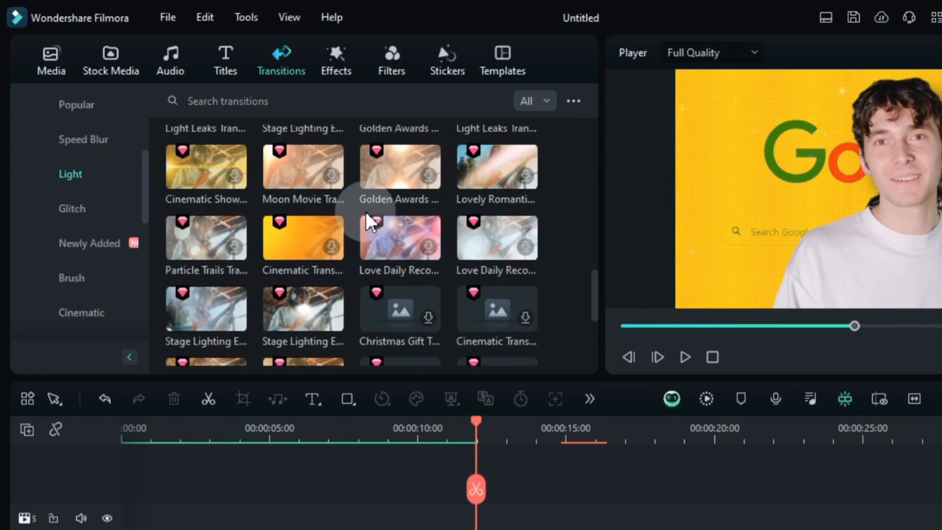
scroll(371, 222, up, 3)
drag(205, 236, 469, 529)
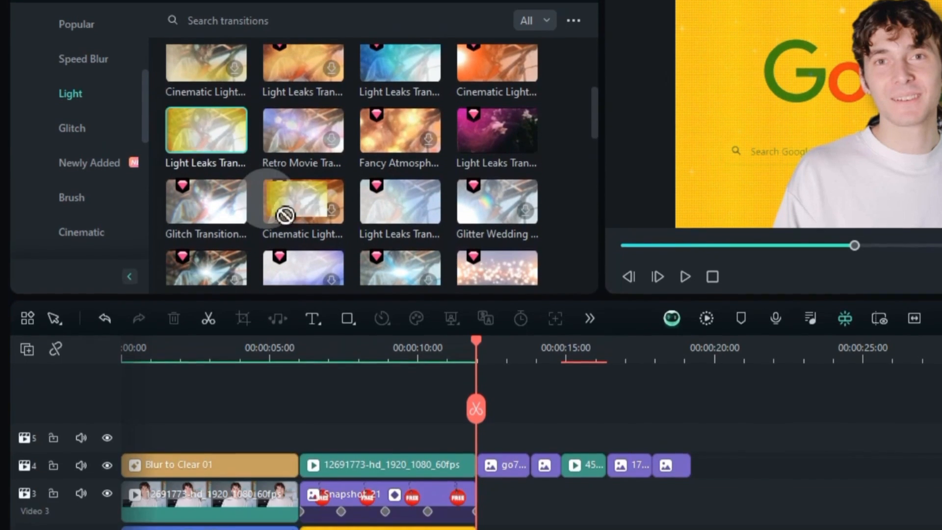
drag(469, 434, 471, 434)
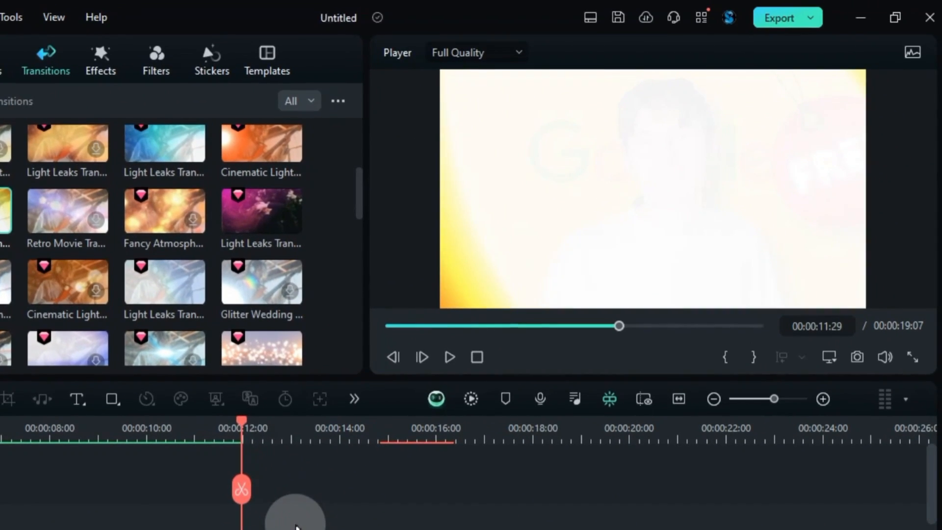
Play back the light leak transition from 00:00:10:16 into the go7o49gle84 image
drag(241, 429, 174, 452)
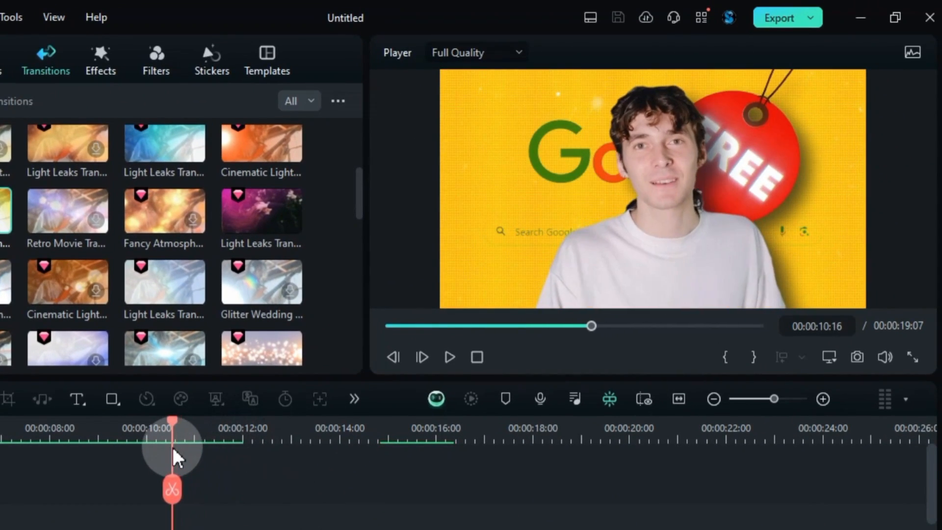
key(space)
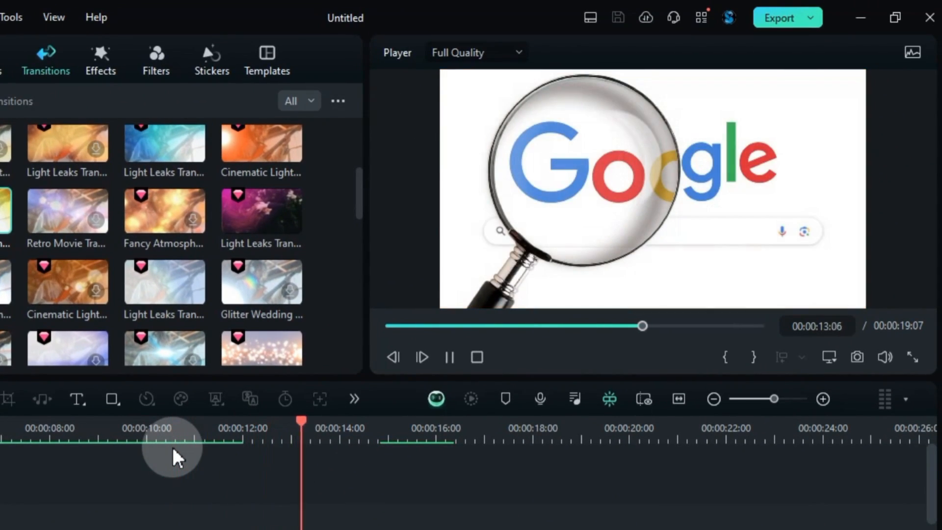
key(space)
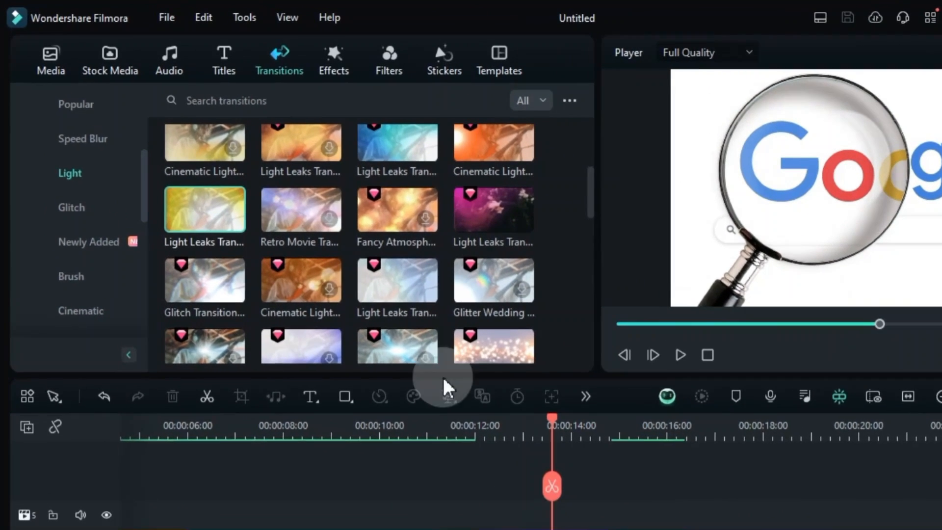
Search the transitions for "paper" and apply a Paper Tear transition between go7o49gle84 and google-apps
scroll(90, 126, up, 5)
click(221, 103)
text(paper)
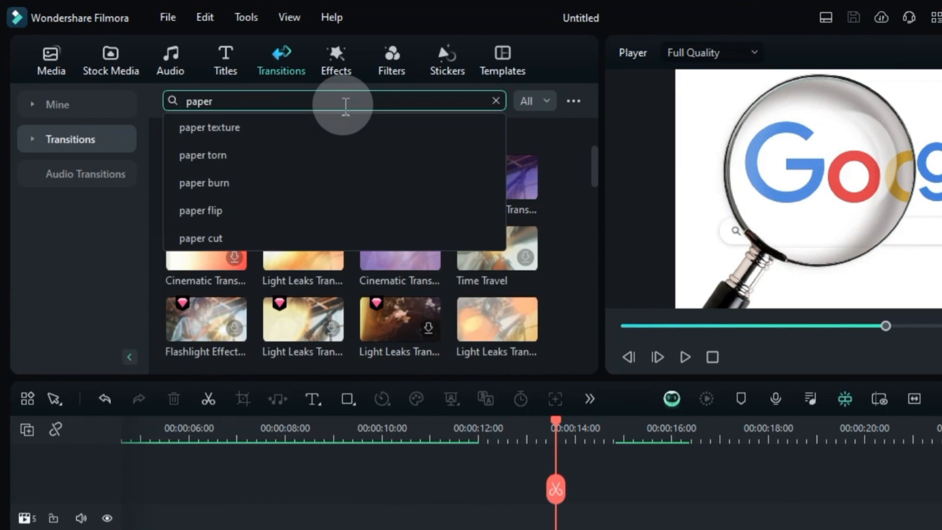
key(Return)
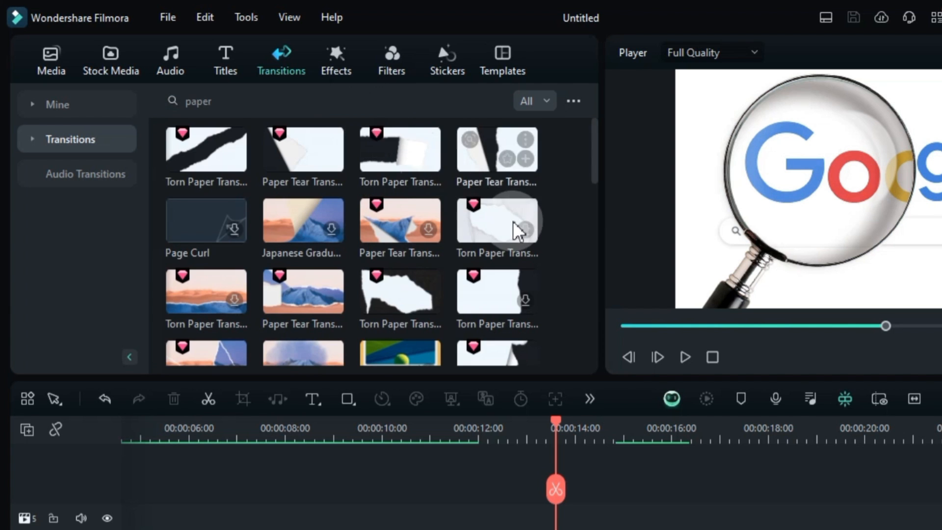
scroll(515, 223, down, 10)
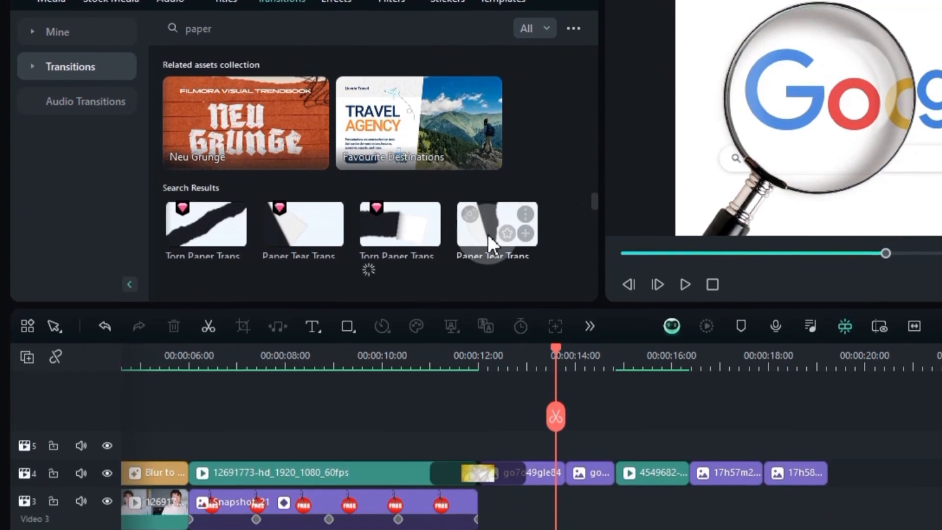
drag(488, 234, 564, 475)
drag(583, 435, 583, 432)
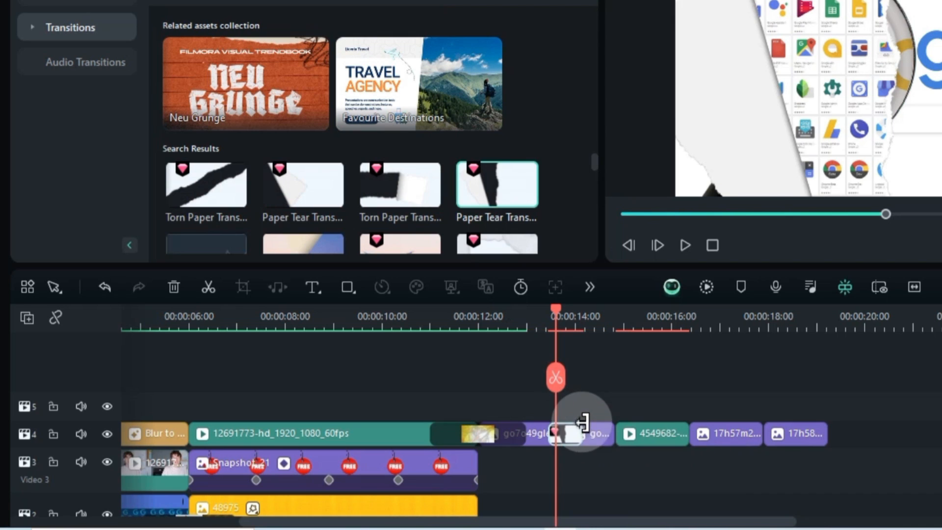
drag(556, 323, 552, 319)
Crop the google-apps image to a 16:9 ratio with Crop and Zoom
drag(316, 431, 349, 436)
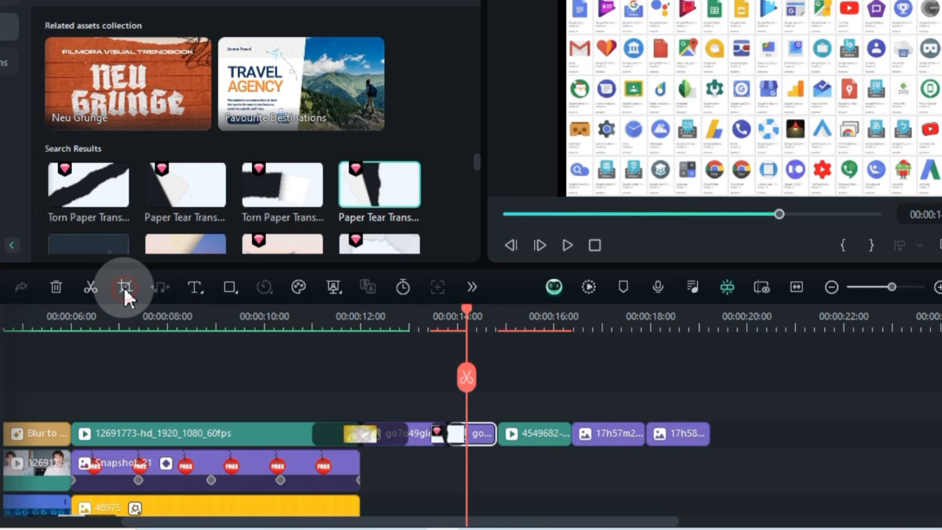
click(125, 289)
click(146, 449)
click(150, 270)
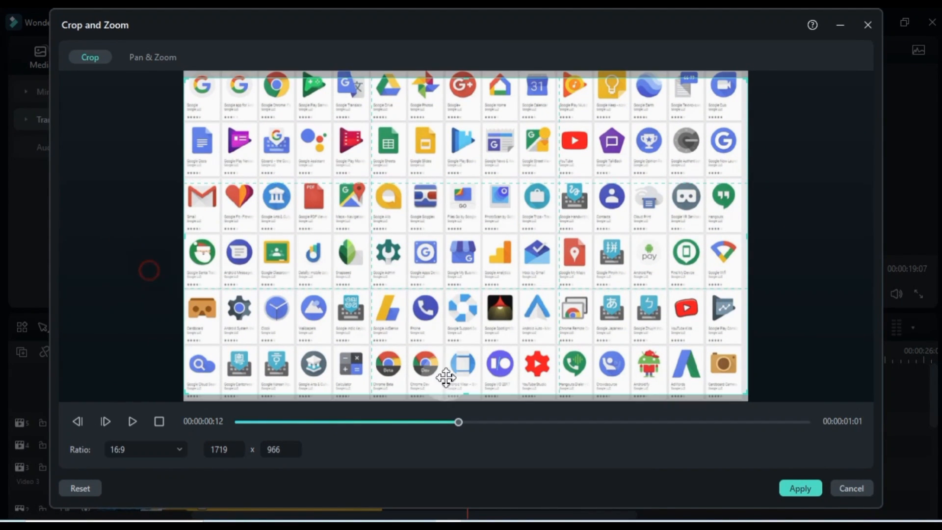
click(800, 488)
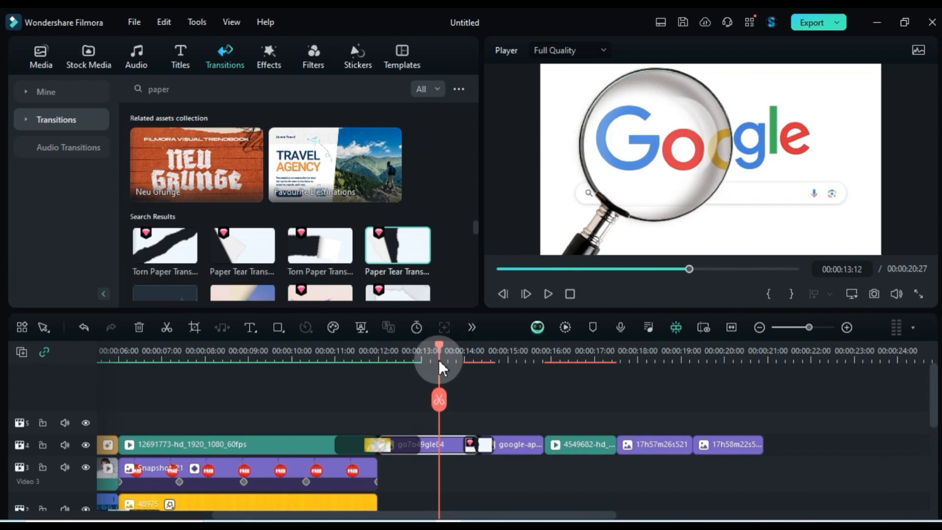
Split go7o49gle84 at 00:00:13:12 and apply Torn Paper Transition 01 at the cut
key(ctrl+b)
scroll(318, 251, down, 3)
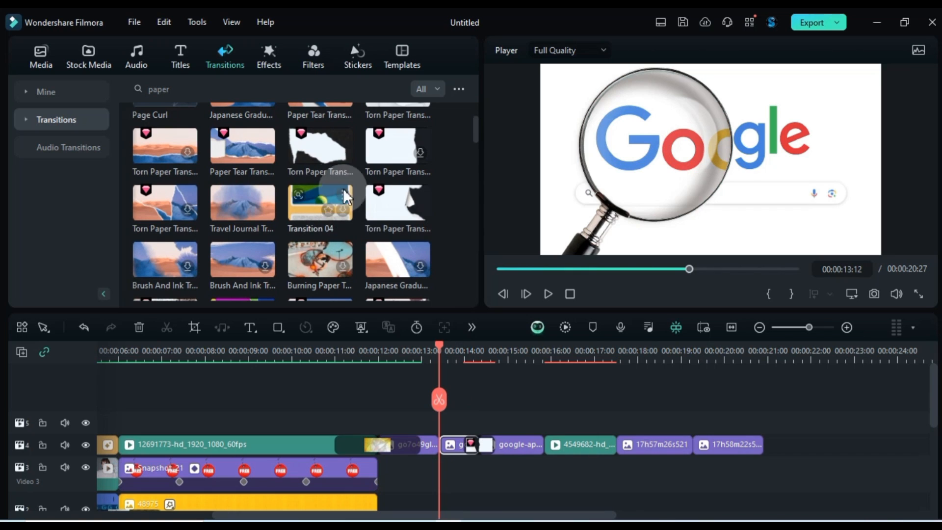
drag(340, 151, 461, 451)
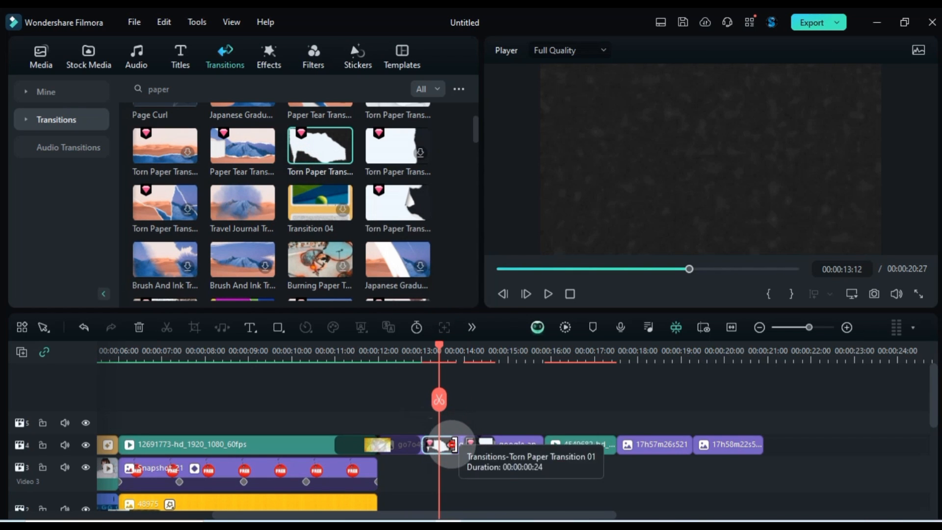
Apply torn paper transitions at the three remaining cuts between google-apps, 4549682-hd, 17h57m26s521 and 17h58m22s550
drag(431, 350, 547, 376)
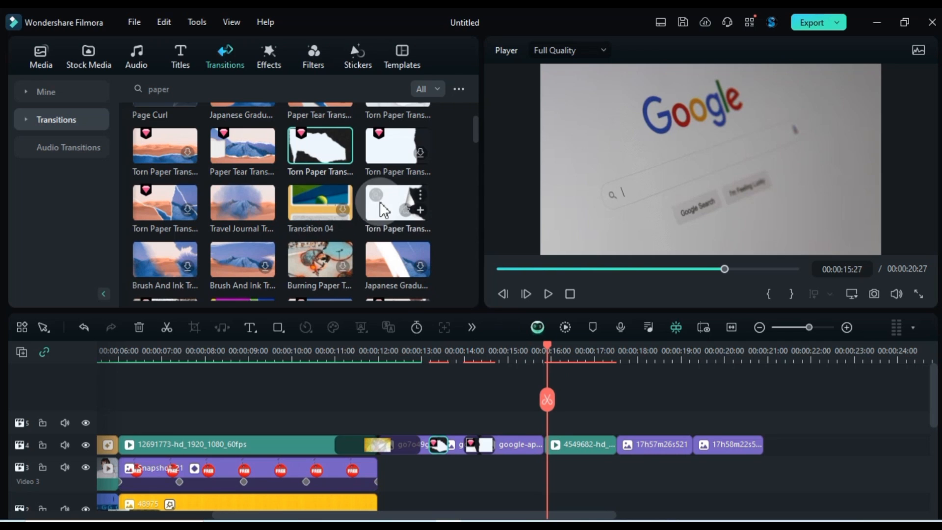
drag(469, 298, 537, 440)
scroll(392, 221, up, 5)
drag(332, 253, 621, 444)
drag(169, 250, 688, 454)
Apply a zoom motion from Preset Motions (Legacy) to the second go7o49gle84 piece
click(403, 348)
scroll(405, 352, up, 3)
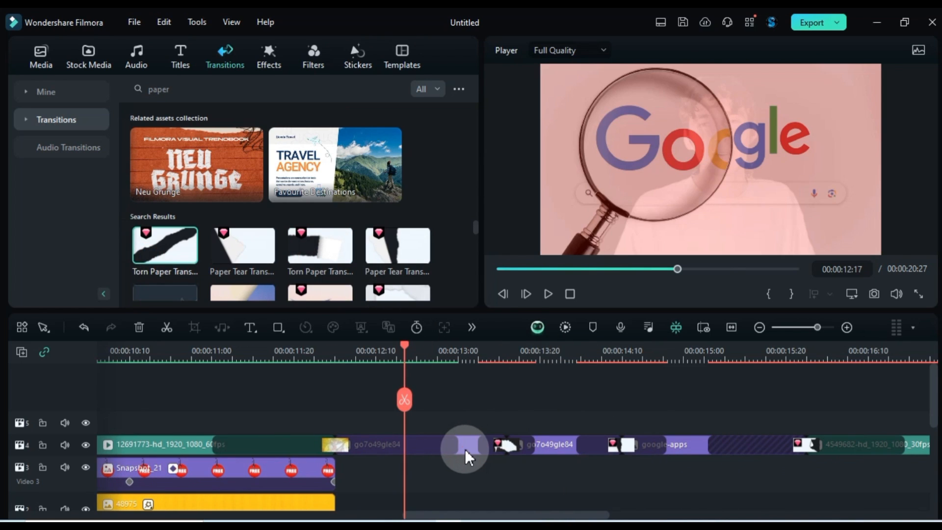
click(563, 445)
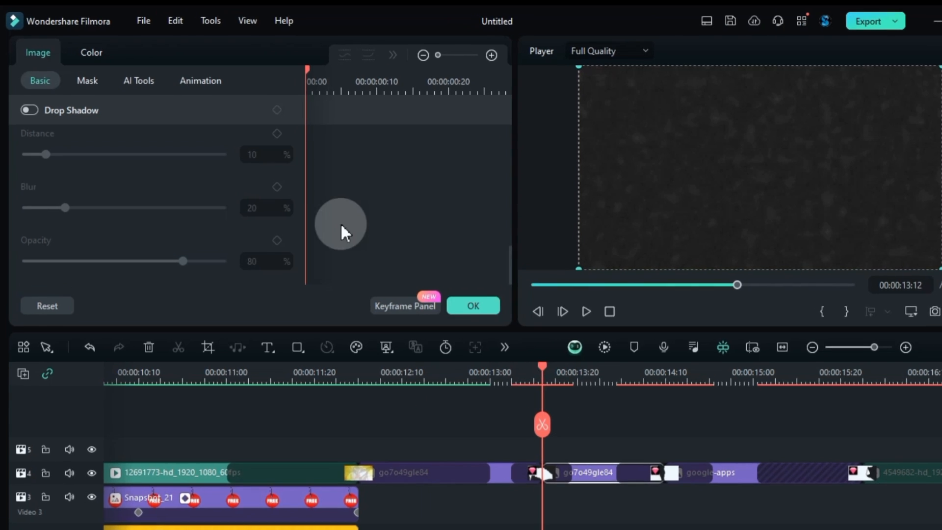
click(188, 78)
click(180, 104)
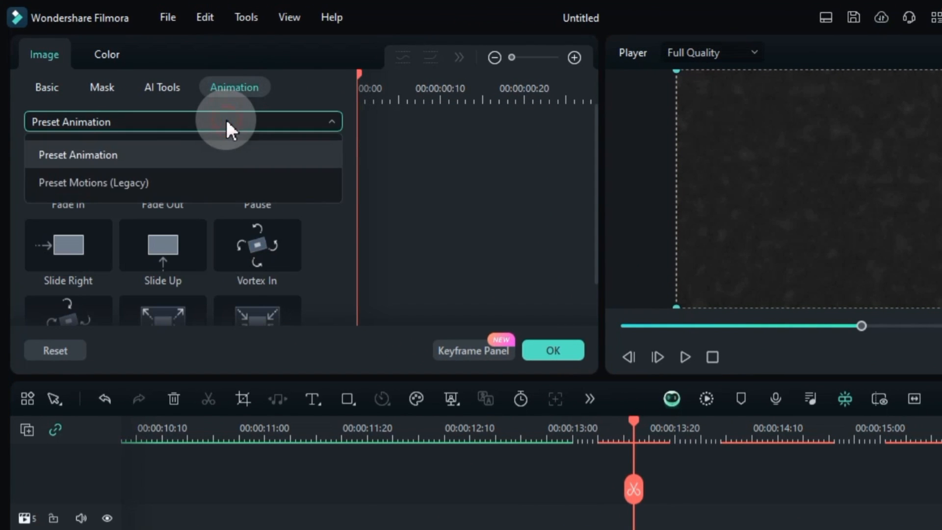
click(181, 183)
click(182, 183)
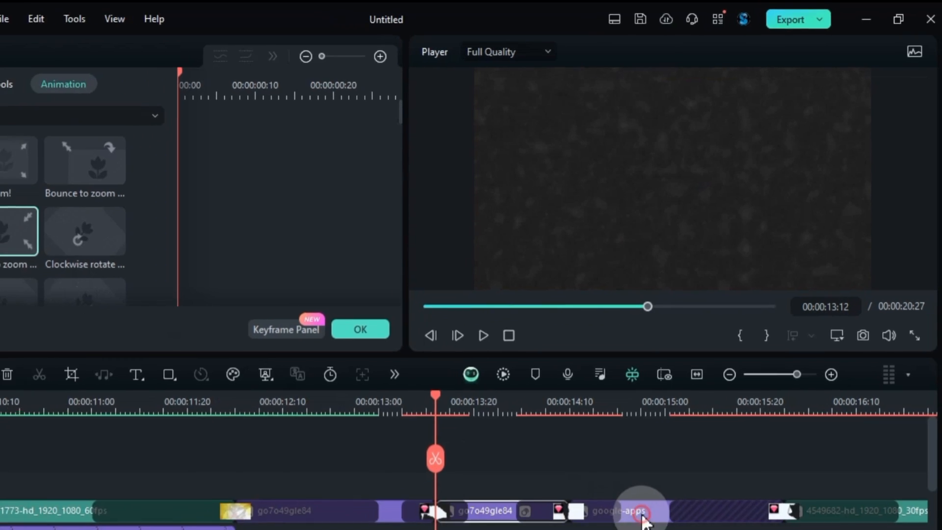
Apply a preset motion animation to the google-apps image
click(641, 513)
scroll(202, 246, down, 2)
click(203, 246)
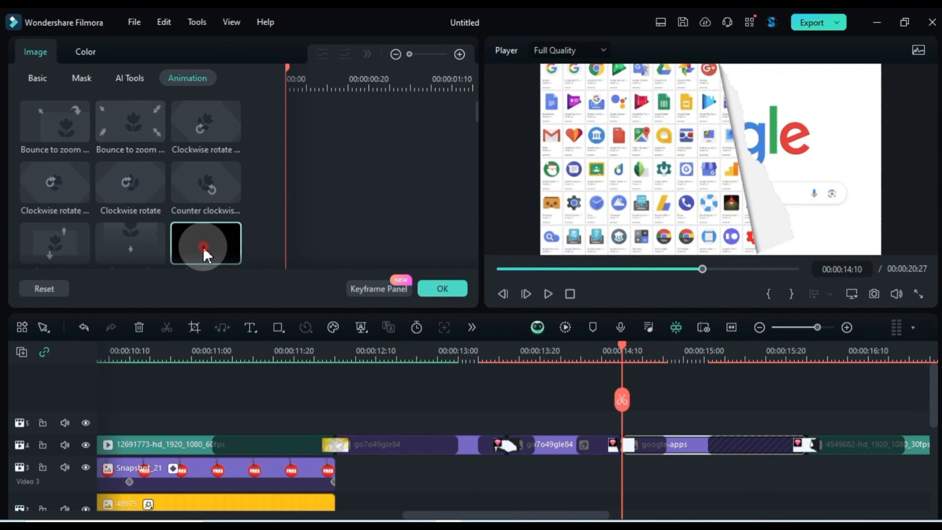
Apply preset motion animations to 4549682-hd and the images after it, using Zoom in 3 on the last, and play back the sequence
drag(797, 413, 531, 414)
click(654, 452)
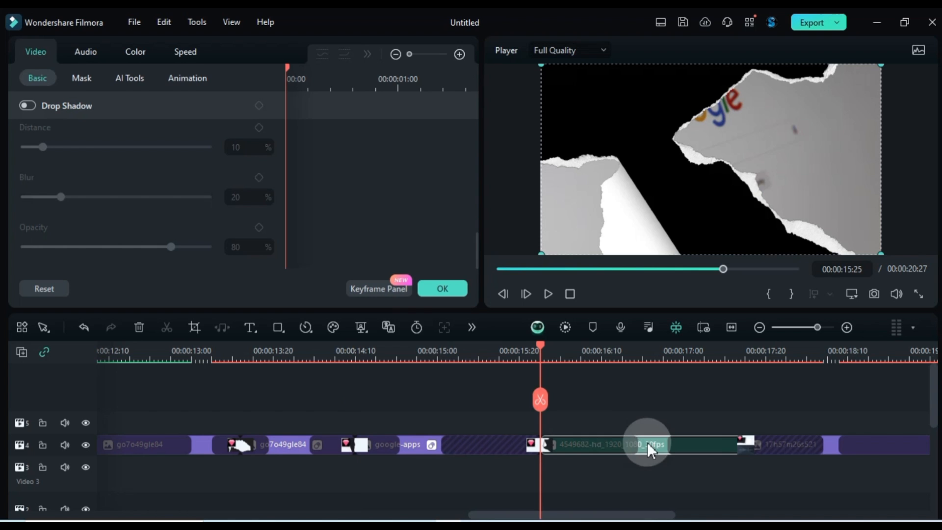
click(179, 79)
scroll(187, 187, down, 2)
scroll(130, 243, down, 4)
double_click(127, 247)
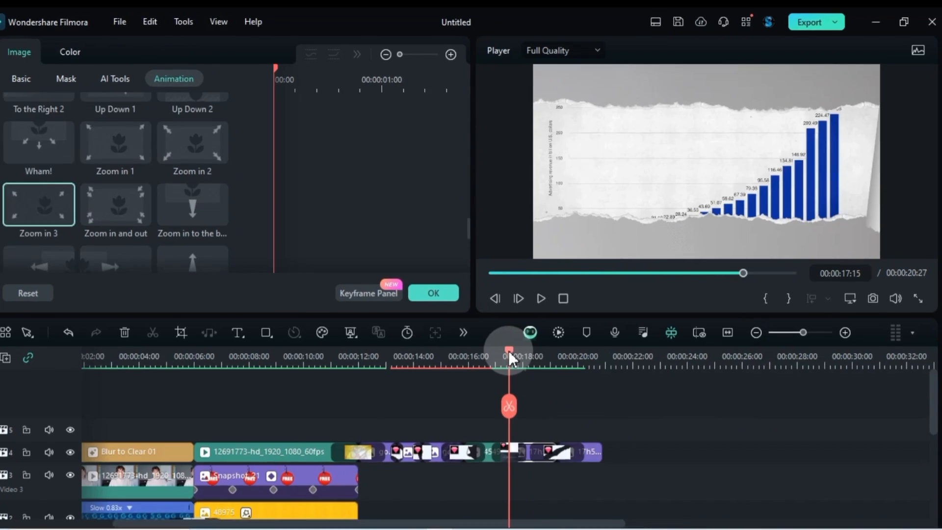
drag(509, 350, 369, 382)
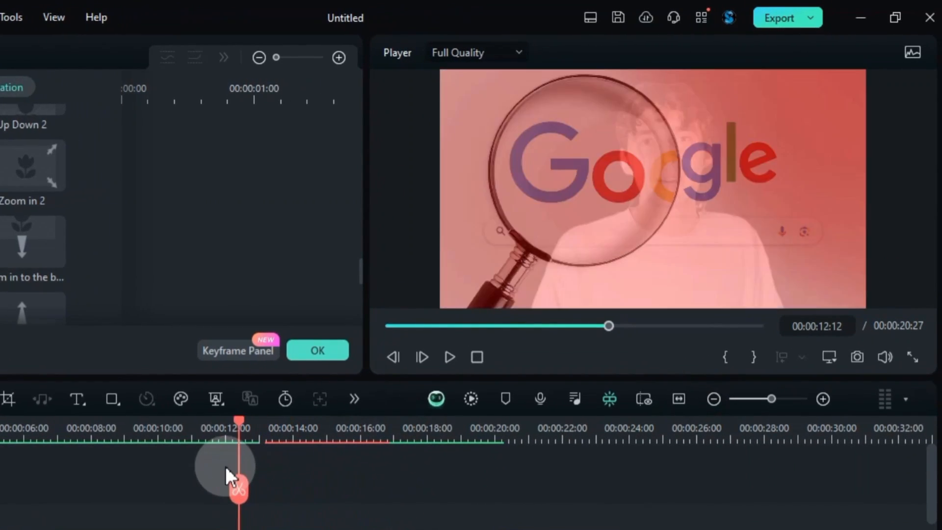
click(187, 433)
key(space)
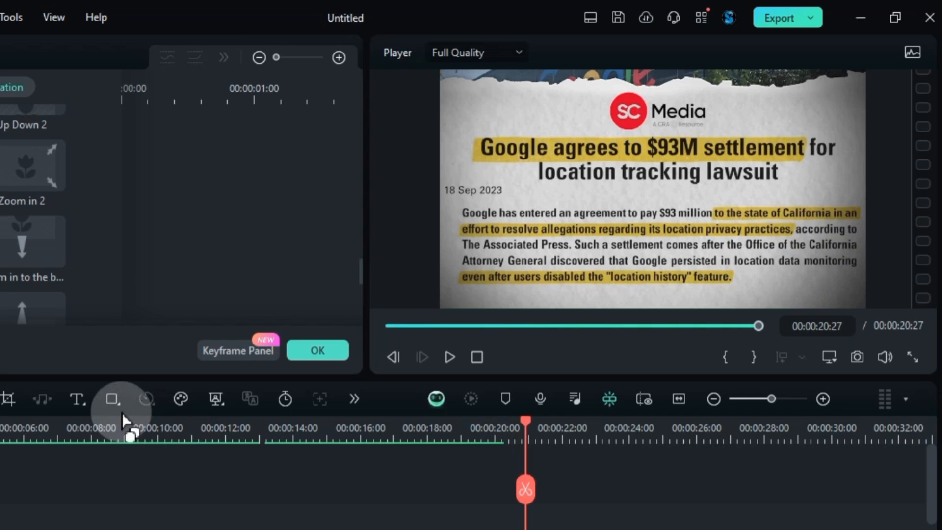
click(316, 357)
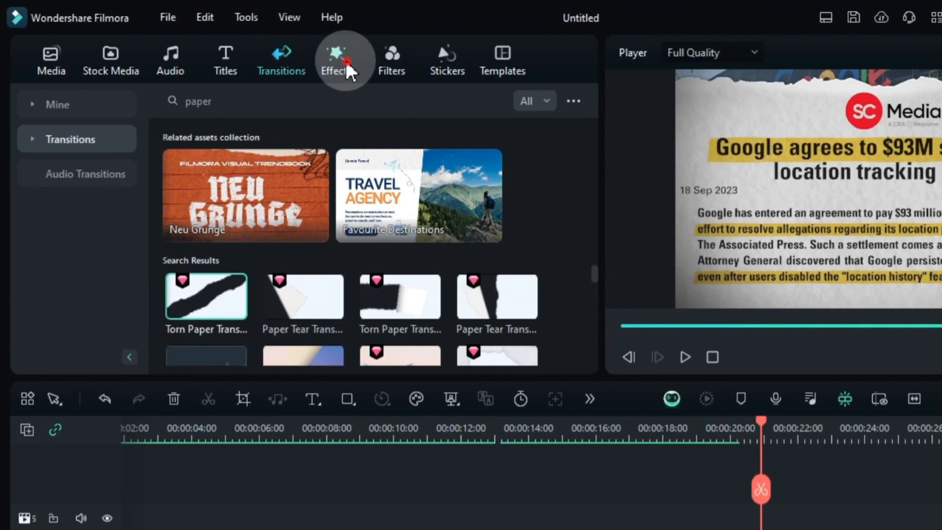
Find the Retro Cinema Overlay 03 effect and place it above the B-roll from about 00:00:12:00 to the end of the last image
click(100, 61)
click(496, 100)
click(407, 103)
text(ret)
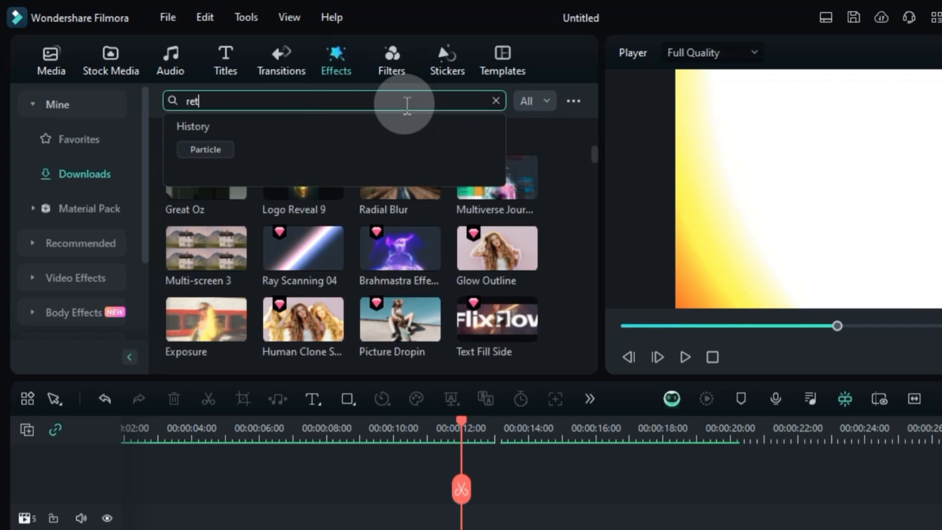
text(ro cinema)
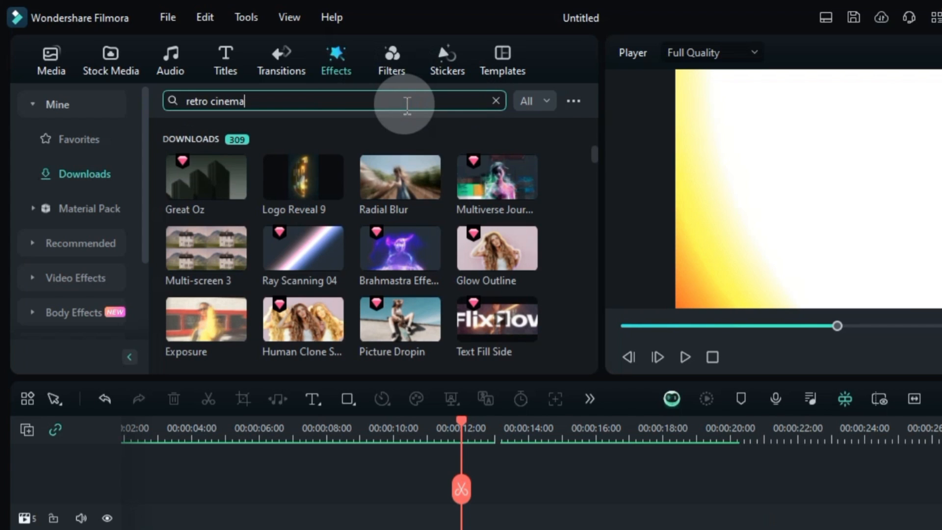
text( overlay 03)
key(Return)
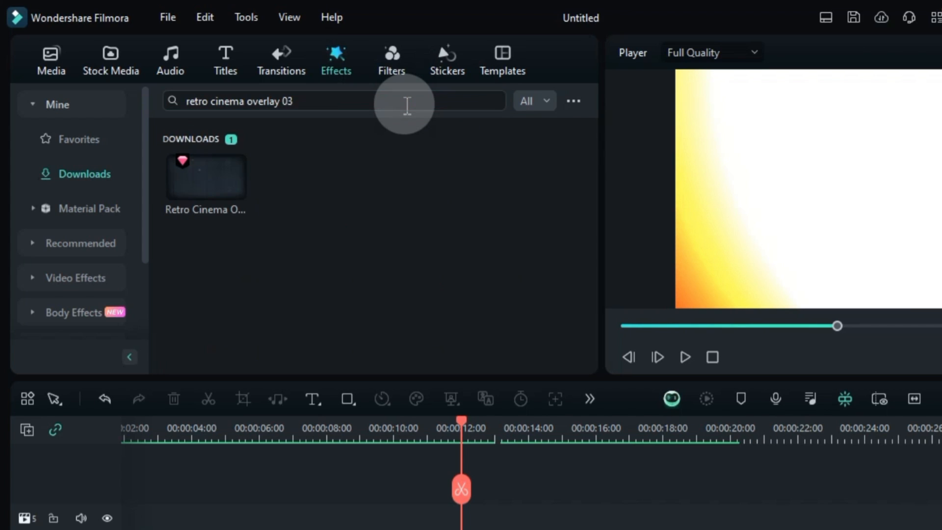
drag(189, 199, 463, 529)
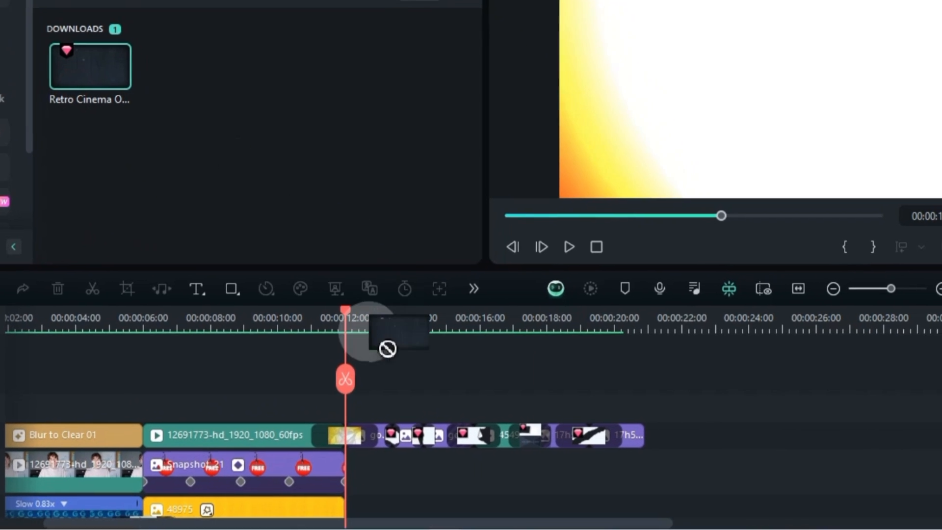
drag(343, 411, 343, 412)
drag(342, 315, 416, 323)
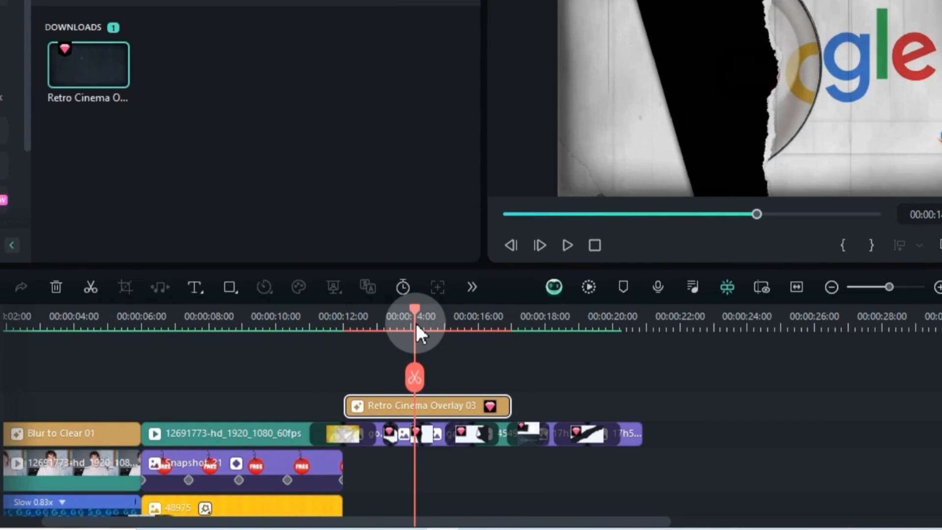
drag(510, 405, 640, 406)
Set the Retro Cinema Overlay 03 opacity to 75% and play back the B-roll sequence
double_click(510, 402)
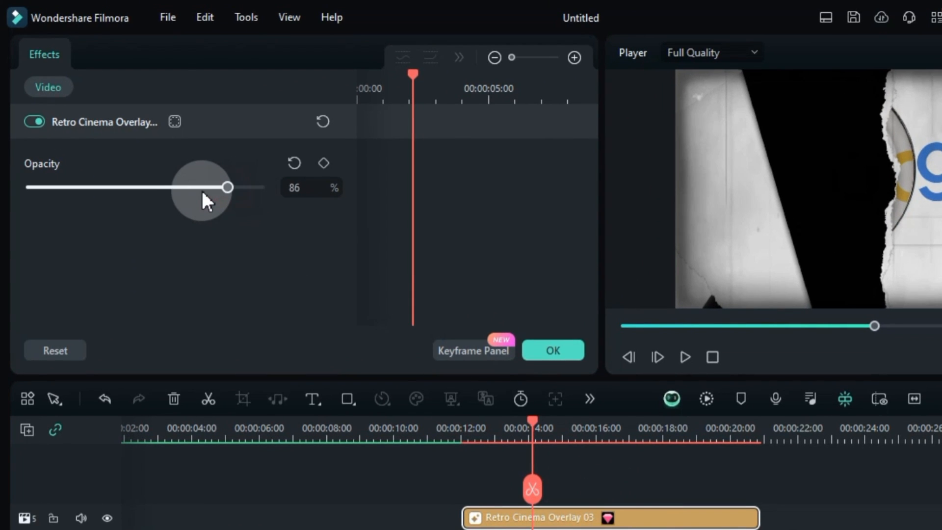
drag(201, 190, 201, 190)
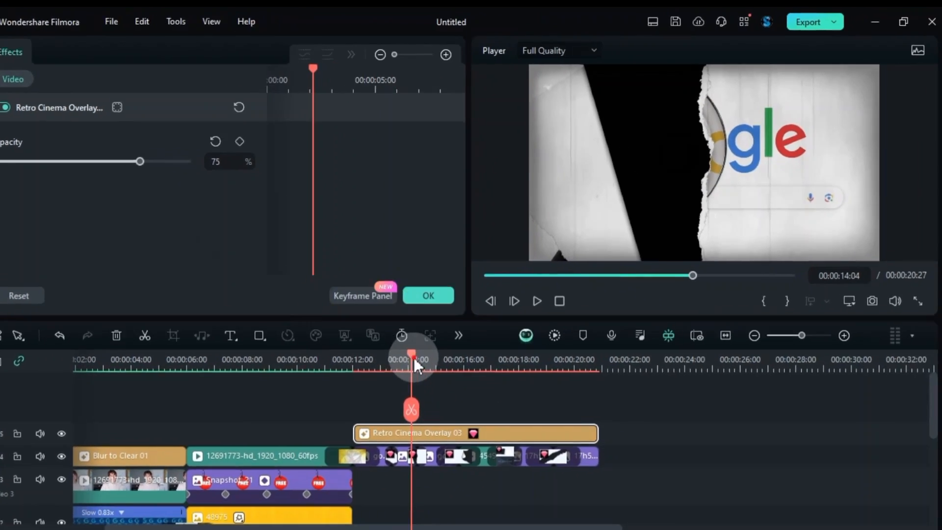
drag(414, 364, 344, 388)
click(499, 402)
click(537, 301)
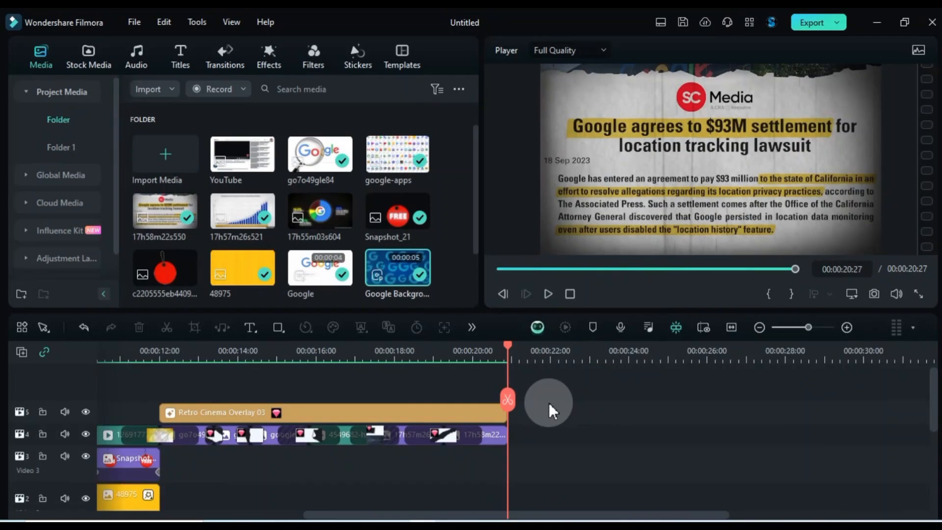
Place the YouTube image at 00:00:20:27 directly after the overlay, with a copy of the 12691773-hd clip on the track beneath it
scroll(549, 402, right, 2)
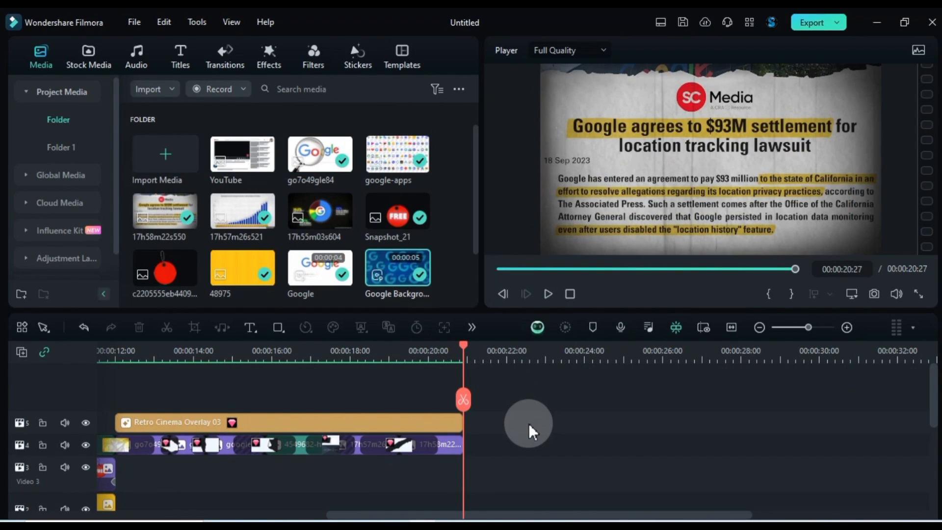
click(243, 142)
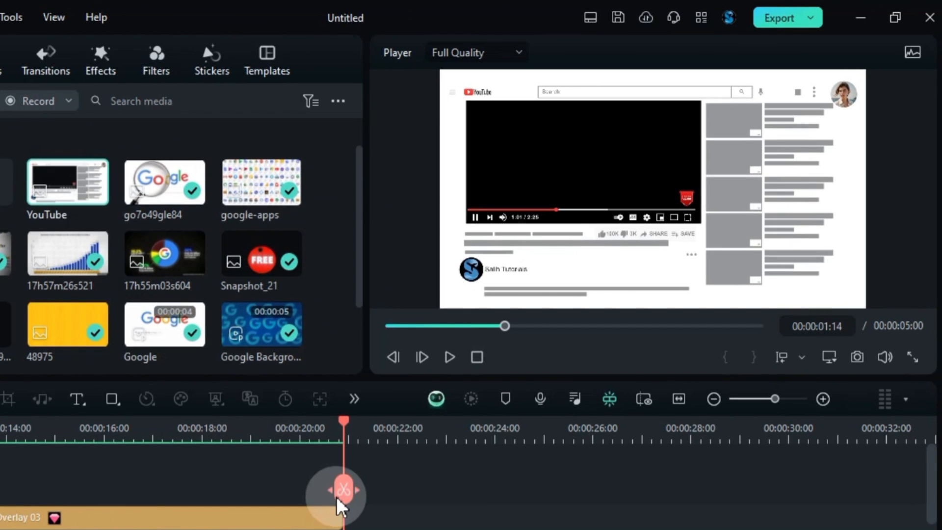
drag(93, 201, 354, 518)
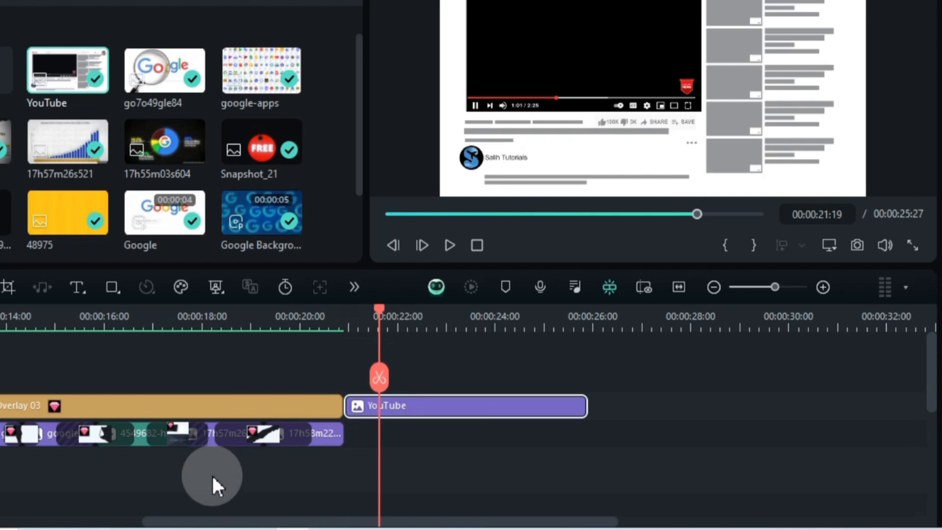
drag(206, 474, 496, 459)
click(182, 431)
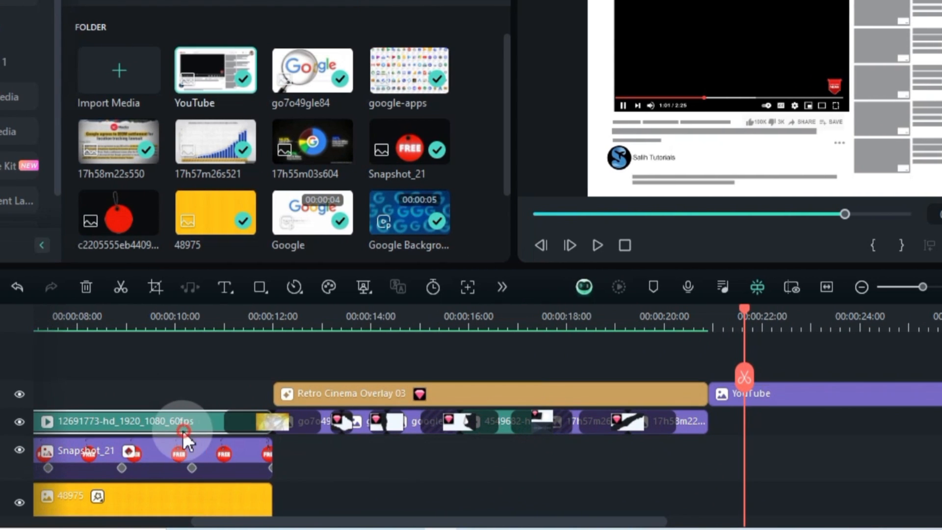
drag(111, 418, 502, 370)
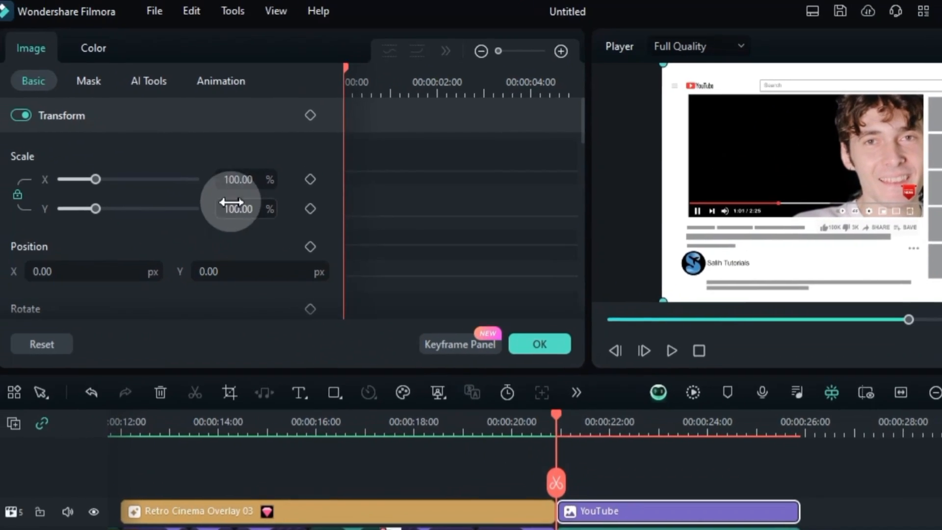
Set the YouTube image's scale to 257% and position to X 698, Y -379, and keyframe the transform at its start
drag(16, 74, 54, 74)
drag(251, 185, 251, 186)
drag(110, 266, 117, 272)
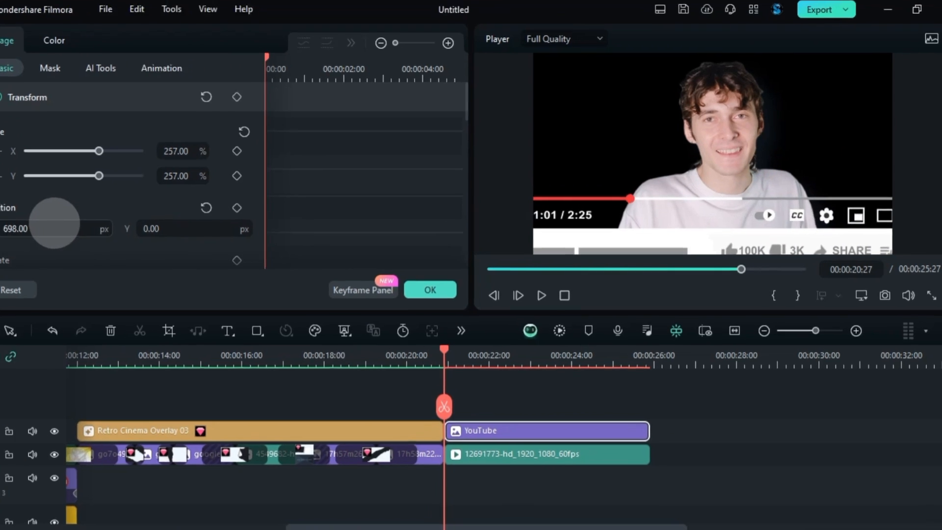
drag(214, 231, 215, 232)
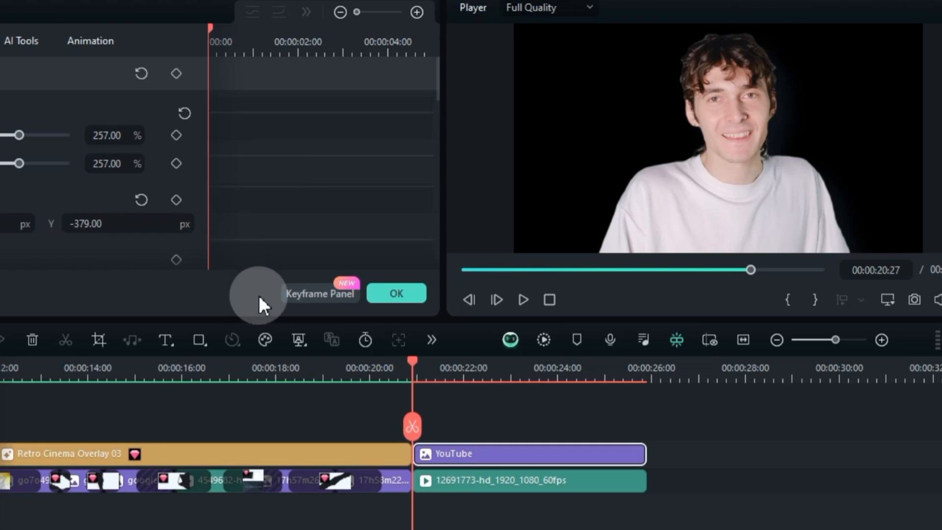
click(176, 73)
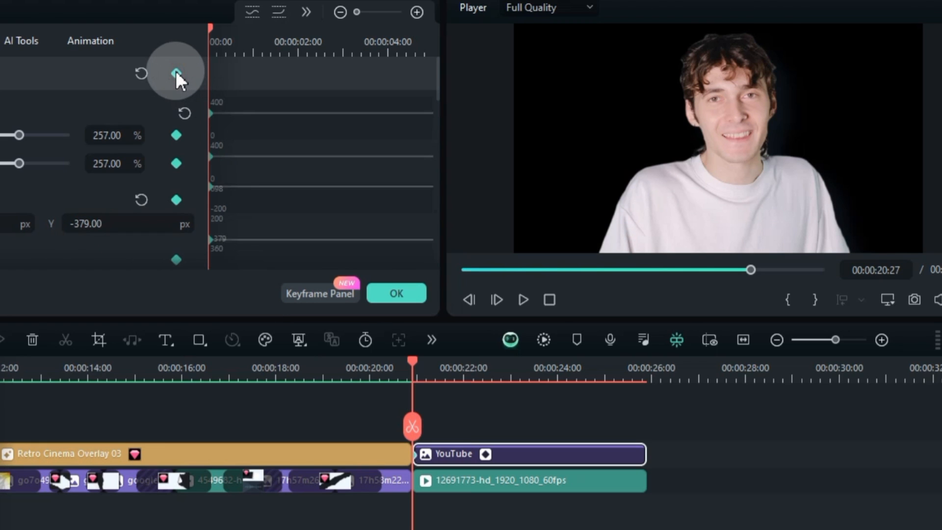
Add a second YouTube image keyframe at 00:00:21:26 by resetting the transform to 100% scale and zero position
drag(416, 361, 460, 369)
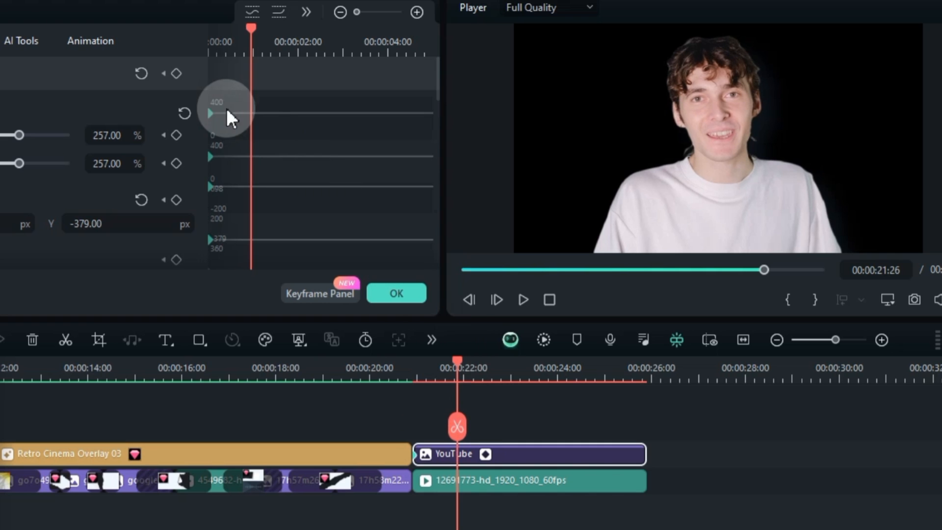
click(142, 74)
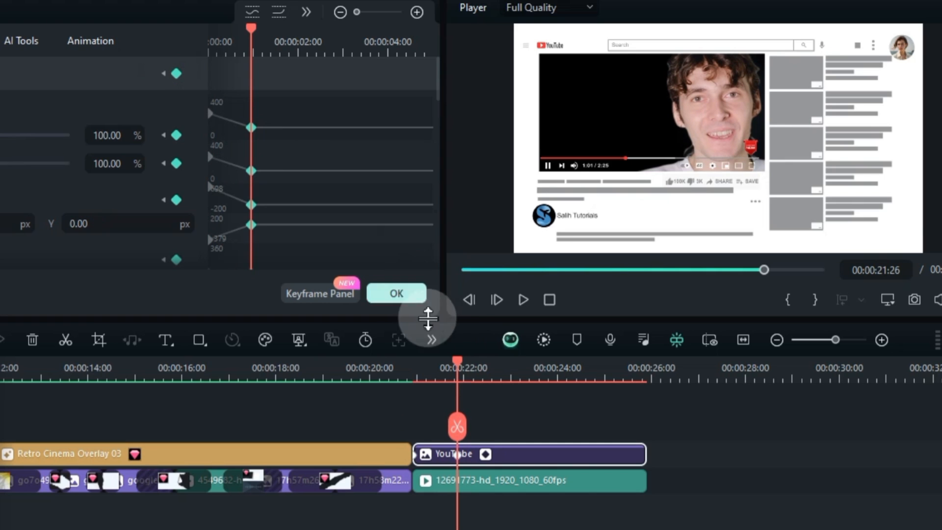
drag(458, 363, 456, 457)
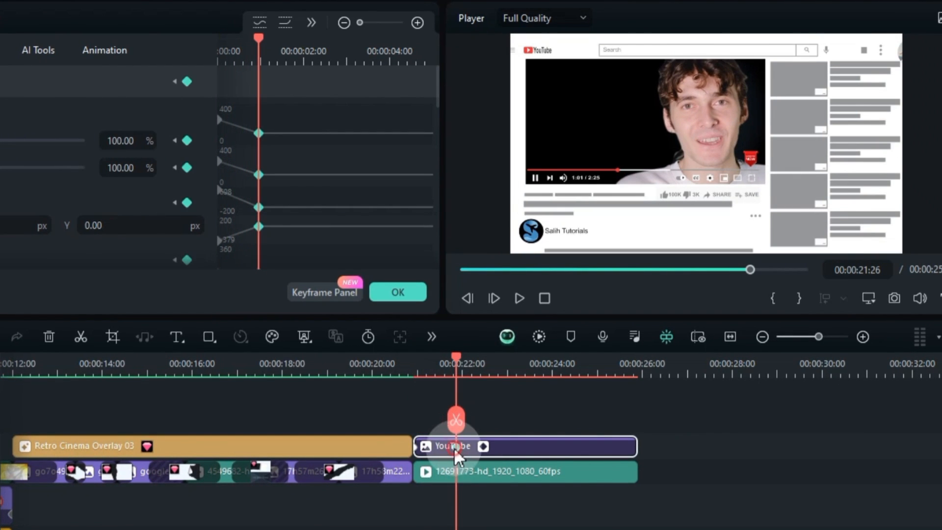
Add transform keyframes to the 12691773-hd clip beneath the YouTube image at 00:00:21:26 and at its start
click(460, 473)
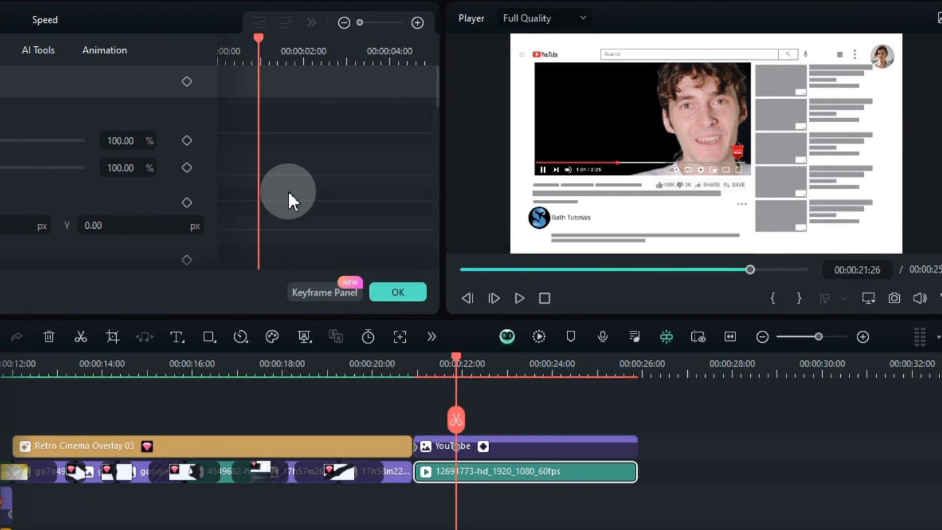
click(192, 84)
scroll(604, 366, up, 3)
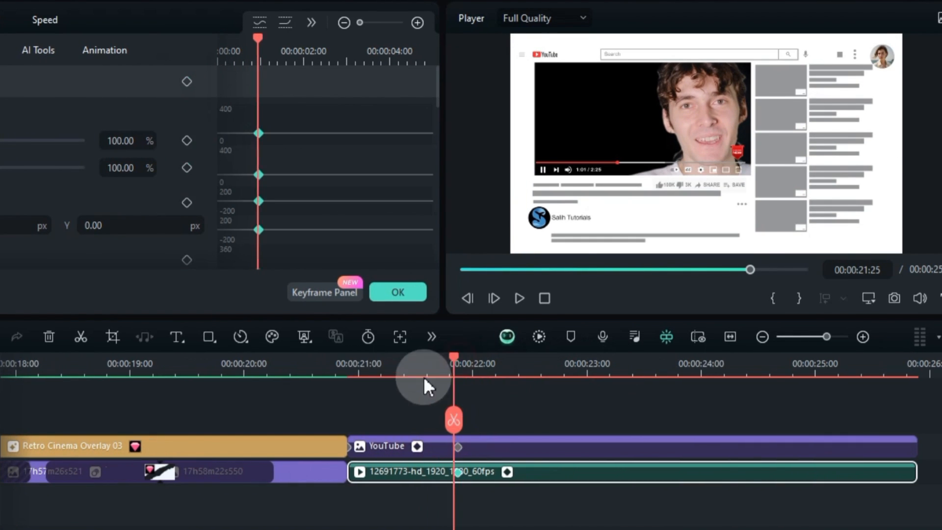
click(353, 397)
click(340, 362)
click(187, 82)
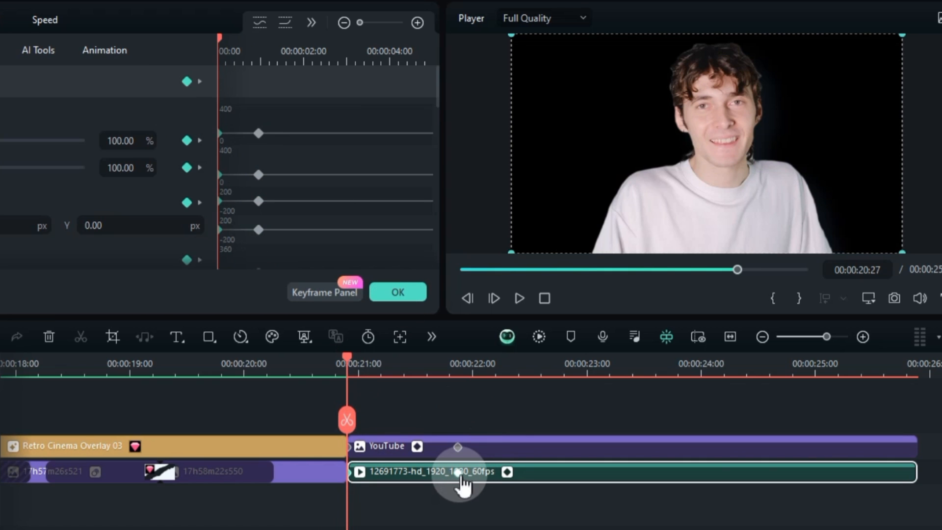
At the clip's 00:00:21:26 keyframe, set the scale to 50% and the position to X -237, Y 111 to fit the YouTube player
click(459, 475)
mouse_move(141, 141)
mouse_down()
mouse_move(129, 141)
mouse_move(137, 141)
mouse_up()
text(50)
key(Return)
drag(121, 224, 122, 223)
drag(33, 232, 27, 233)
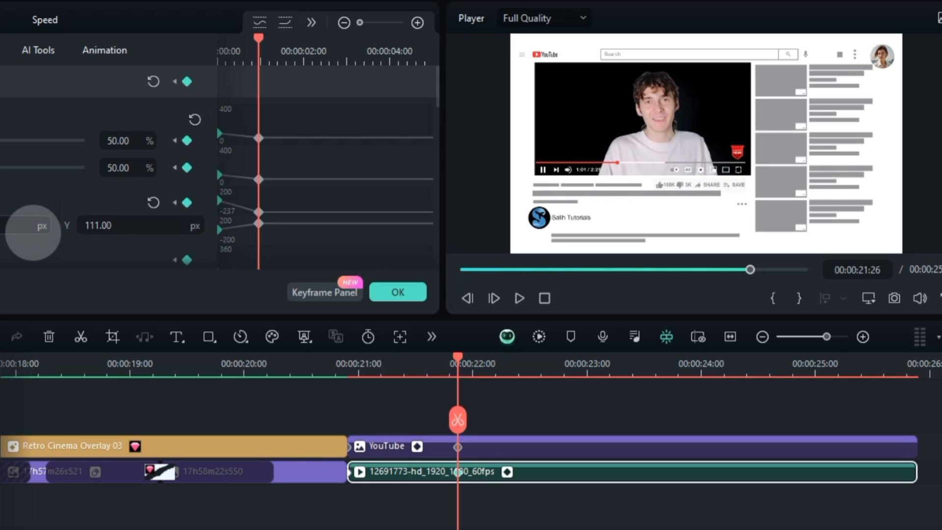
Adjust the talking-head clip's position and scale in a keyframe midway between the existing two, and play back the zoom-out
drag(458, 366, 400, 383)
drag(137, 223, 139, 230)
drag(116, 141, 117, 145)
drag(400, 358, 346, 380)
key(space)
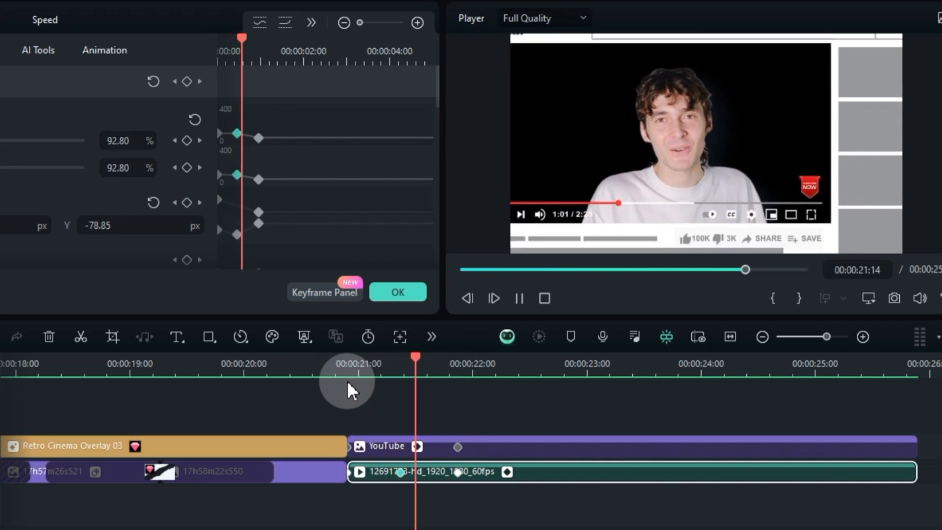
click(349, 365)
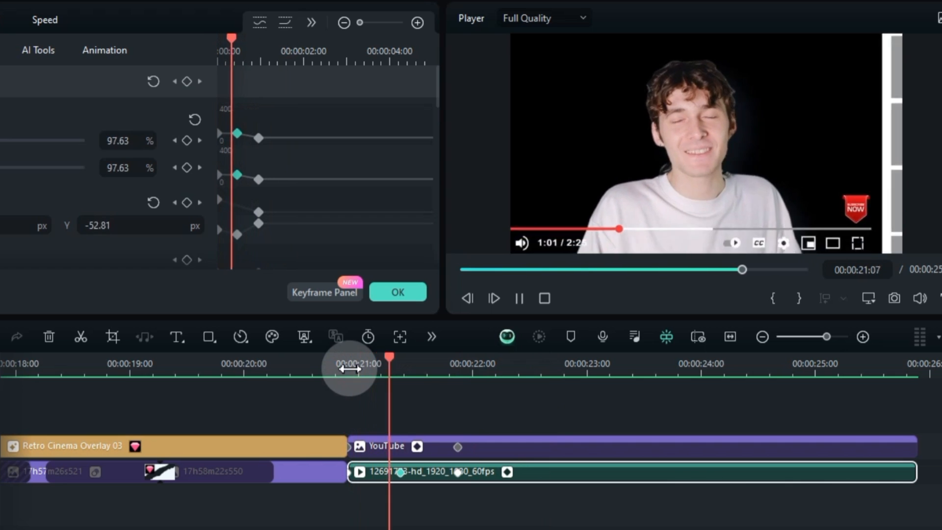
key(space)
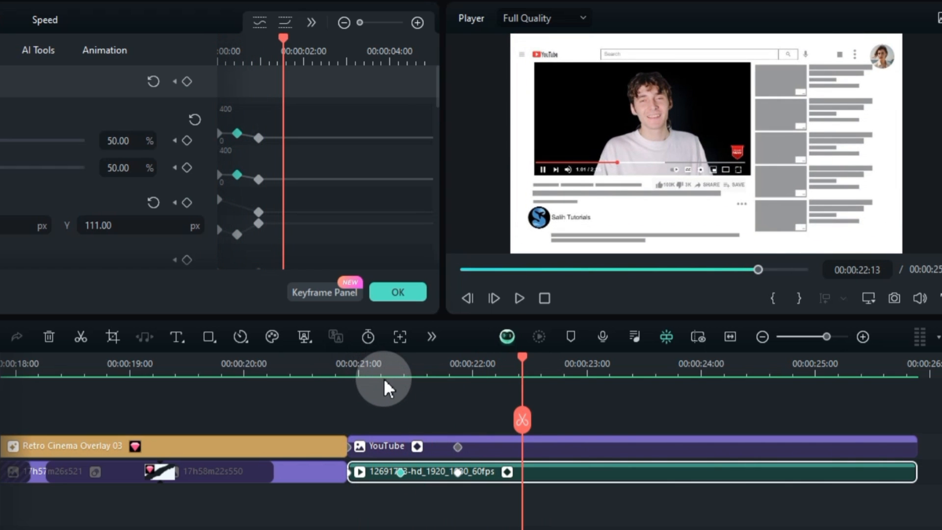
Place the Google Background clip beneath the talking-head clip at 00:00:20:27 and add a transform keyframe at its start
click(398, 293)
drag(398, 268, 396, 476)
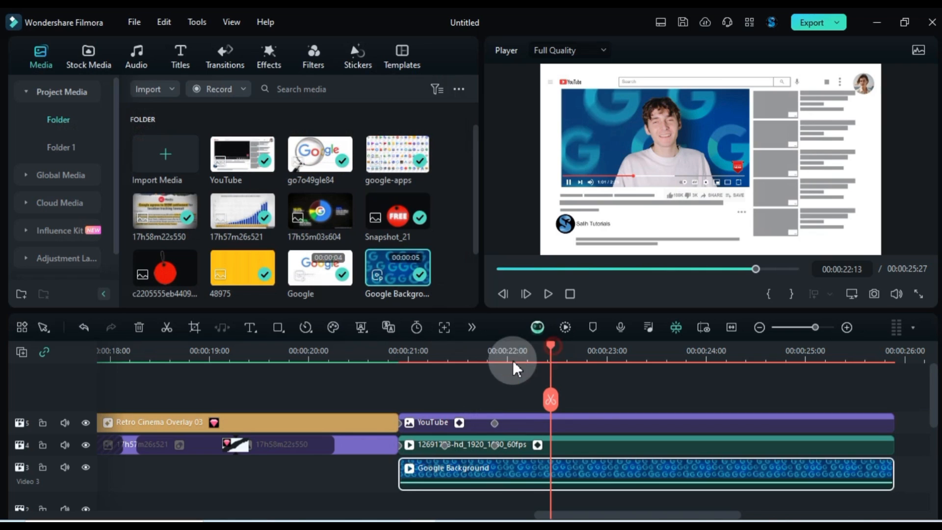
double_click(435, 472)
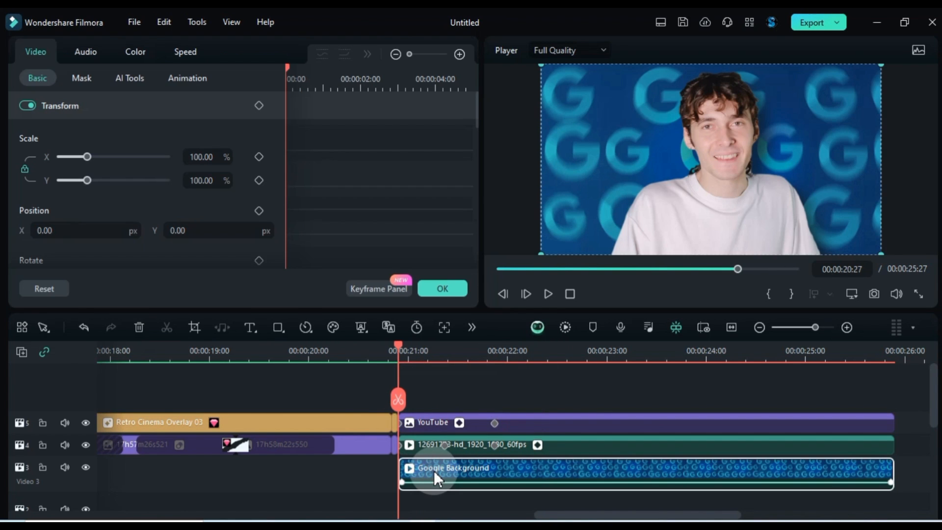
click(256, 105)
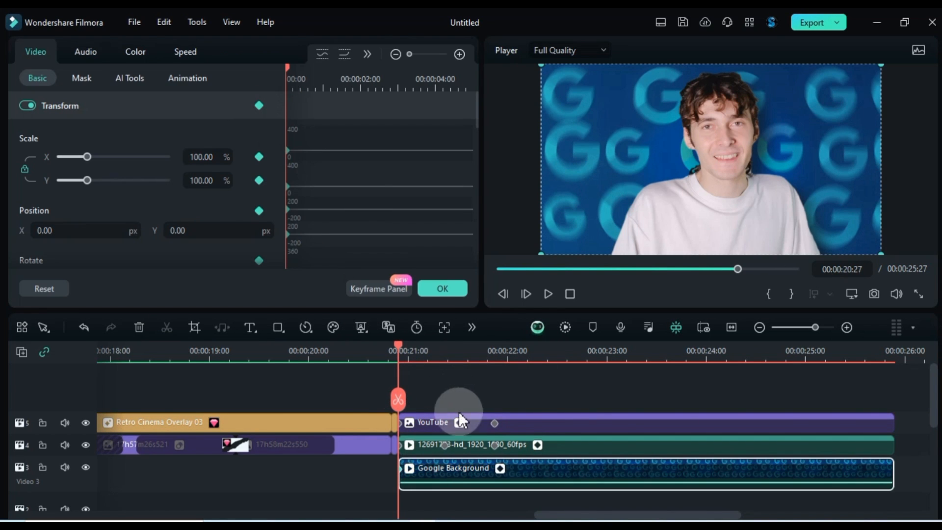
Add a transform keyframe to the Google Background clip at 00:00:21:26 with scale 63% and position X -273, Y 85
click(498, 446)
click(495, 445)
click(500, 468)
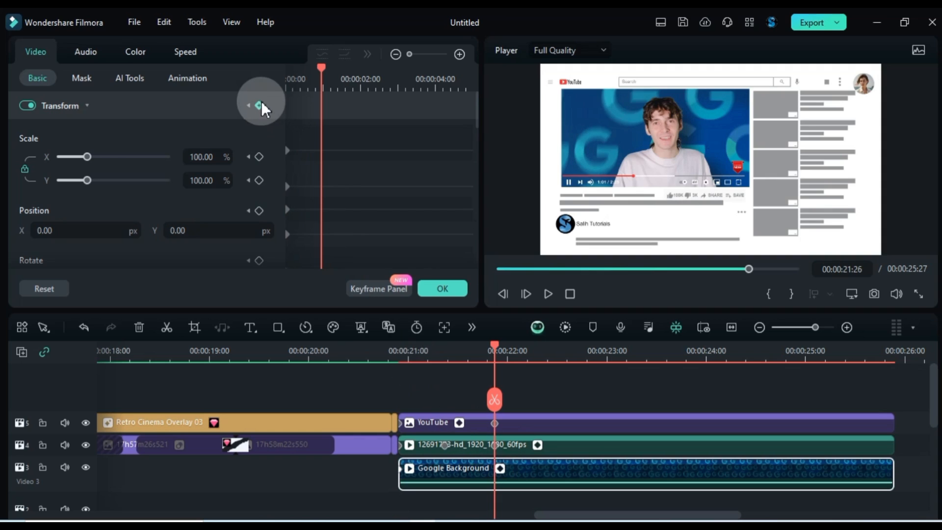
click(261, 104)
drag(211, 158, 188, 158)
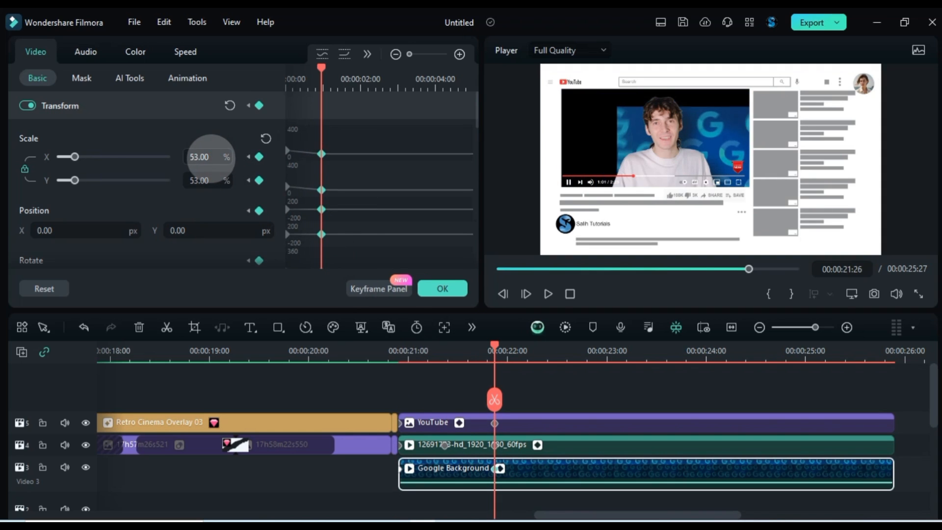
drag(126, 229, 124, 230)
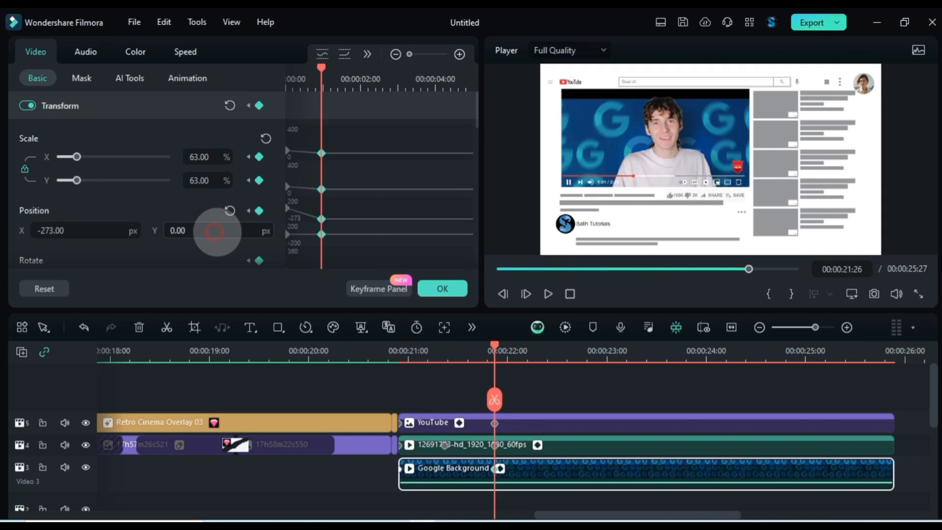
drag(216, 232, 206, 232)
Adjust the Google Background clip's scale and position in a midway keyframe at 00:00:21:11, and play back the zoom-out
drag(494, 351, 446, 363)
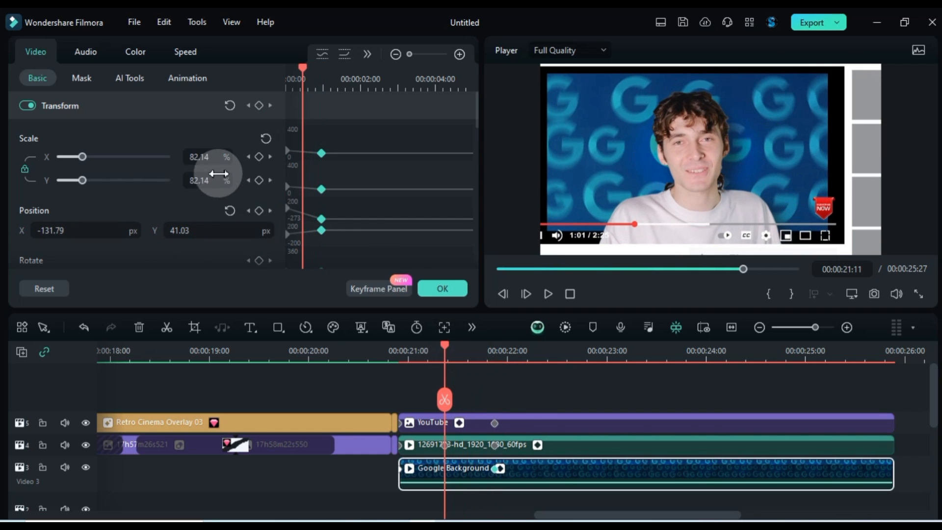
drag(219, 174, 211, 155)
drag(219, 231, 217, 234)
key(space)
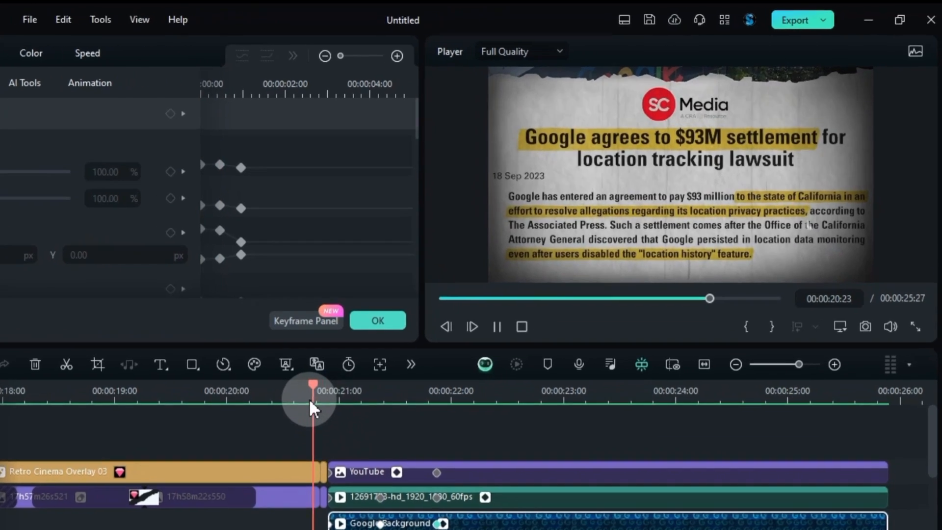
key(space)
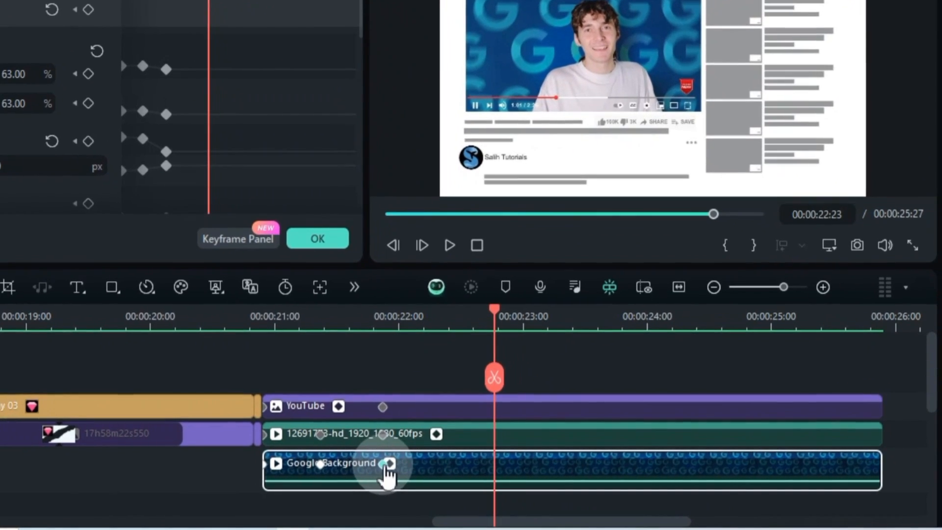
Copy all keyframes of the Google Background clip and paste them at 00:00:24:26 near the clip's end
click(494, 469)
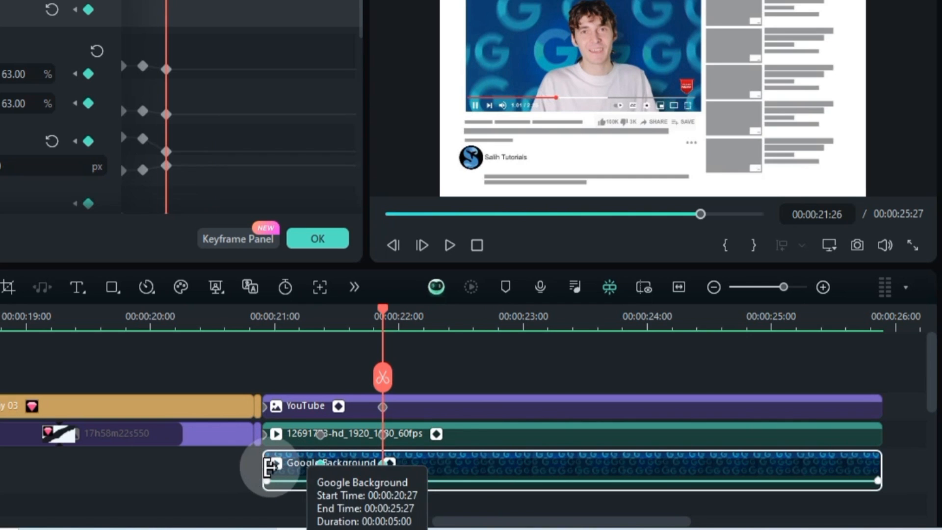
right_click(266, 465)
click(310, 437)
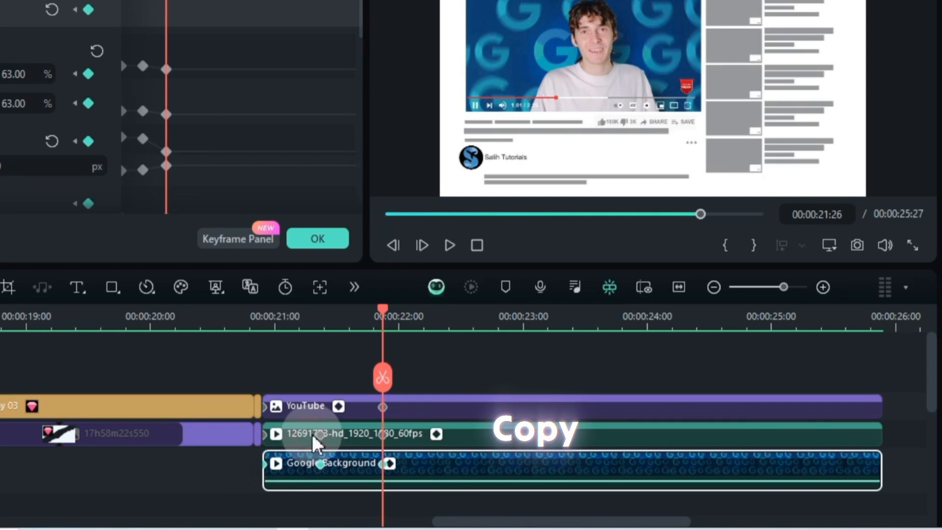
click(756, 330)
right_click(781, 466)
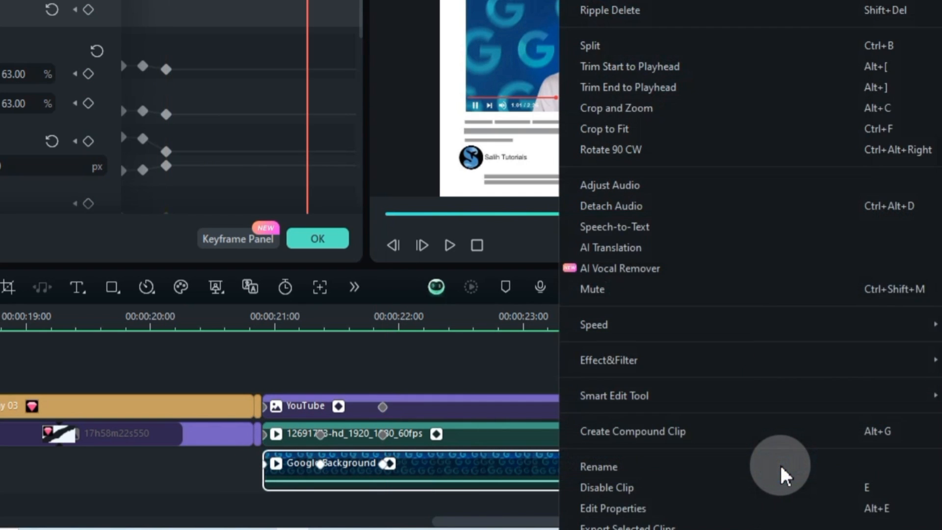
scroll(773, 476, down, 3)
mouse_move(602, 483)
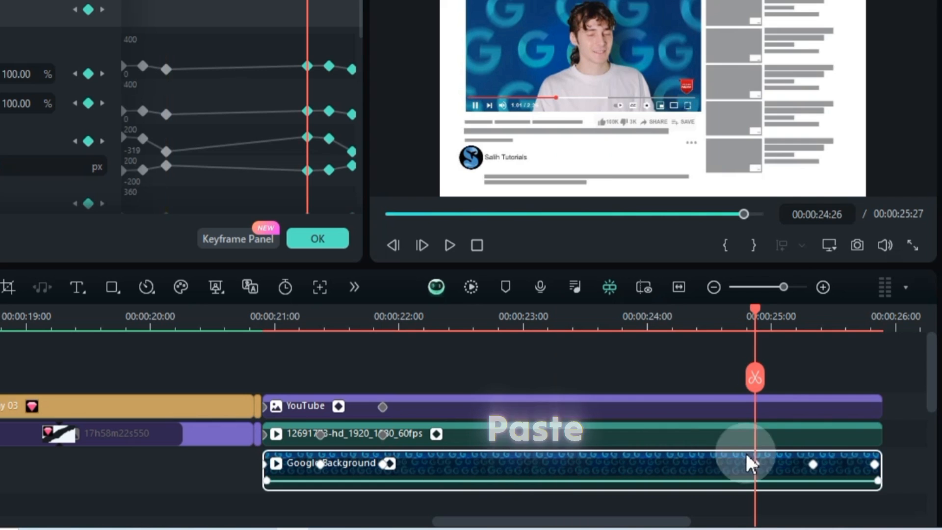
Shift the pasted Google Background keyframes to start at 00:00:24:28, add a marker there, and swap the first and last pasted keyframes
click(874, 464)
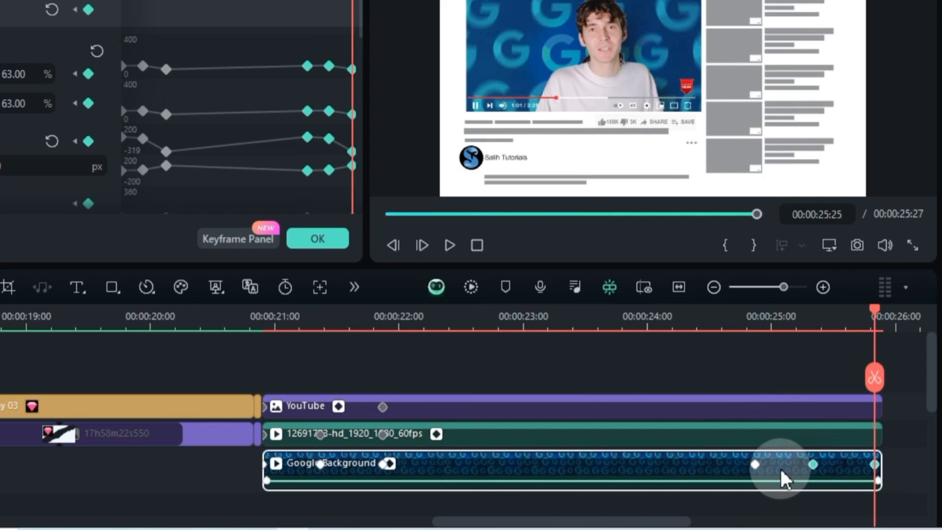
click(762, 465)
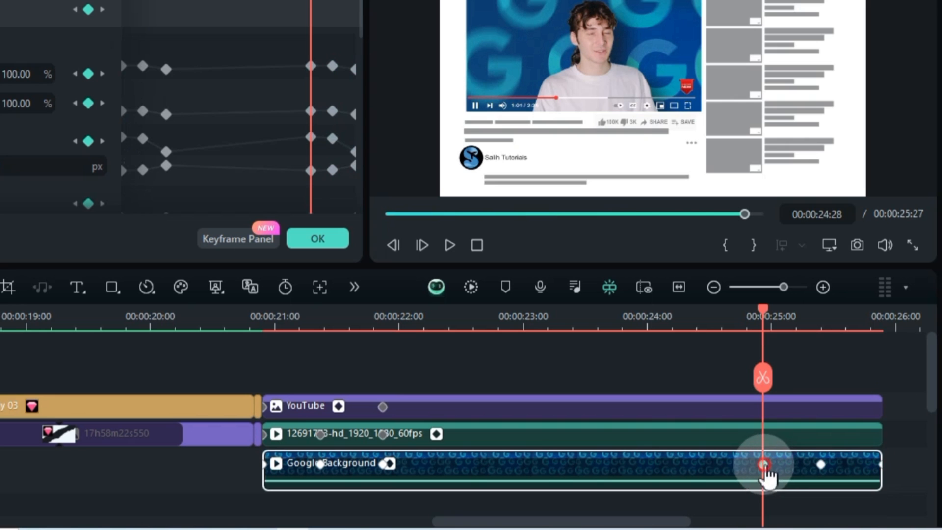
click(778, 360)
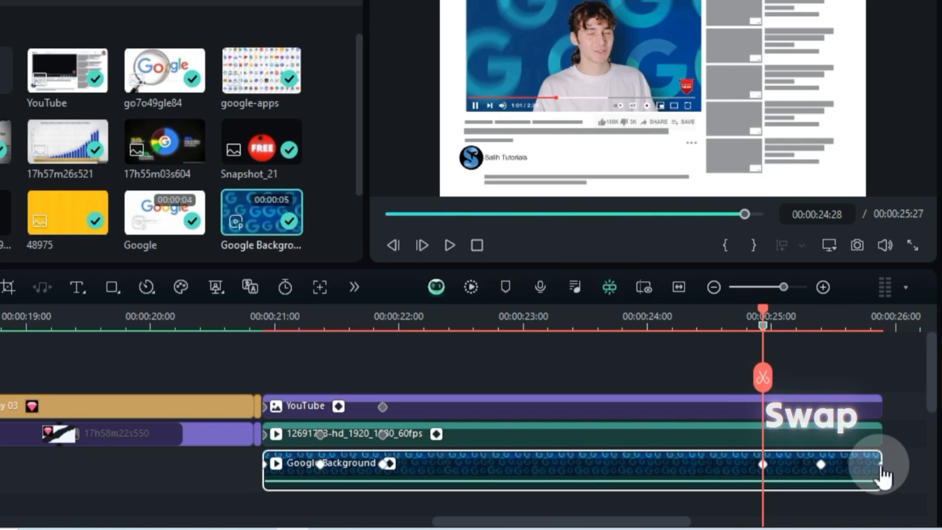
drag(881, 465, 772, 475)
click(763, 465)
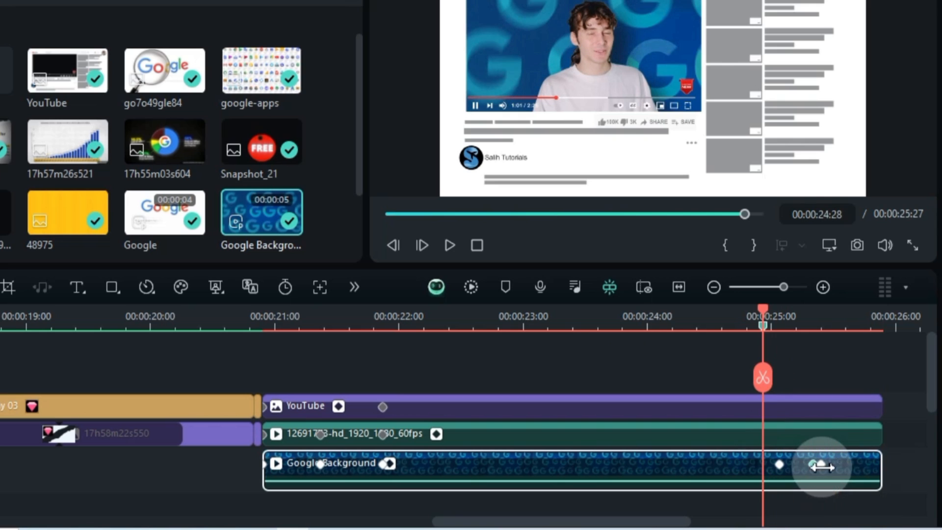
drag(880, 466, 884, 466)
drag(780, 465, 763, 464)
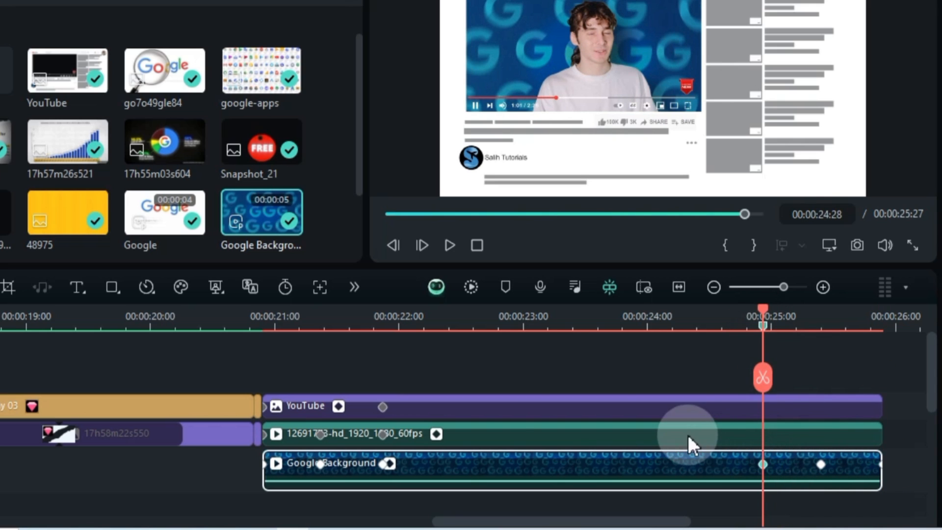
Select and copy all keyframes of the 12691773-hd talking-head clip
click(417, 438)
click(382, 435)
right_click(385, 438)
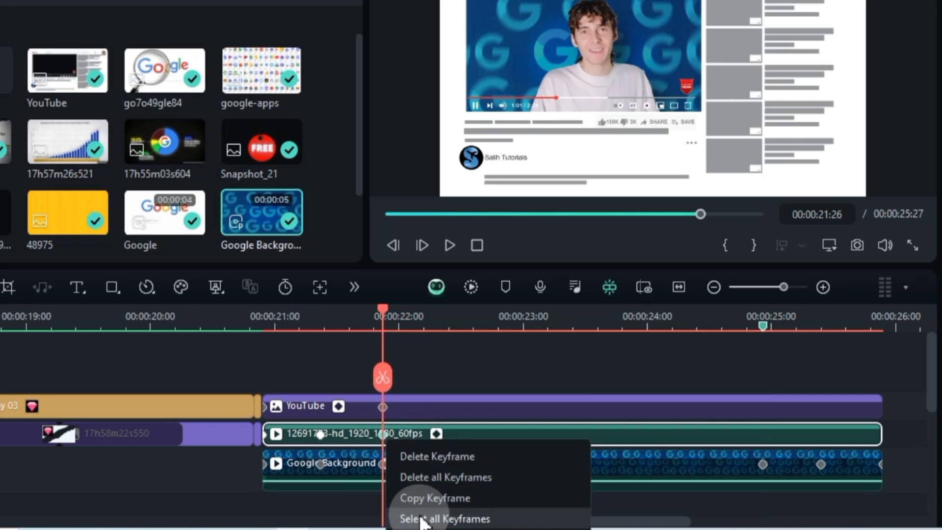
click(391, 518)
key(ctrl+c)
right_click(383, 437)
click(416, 491)
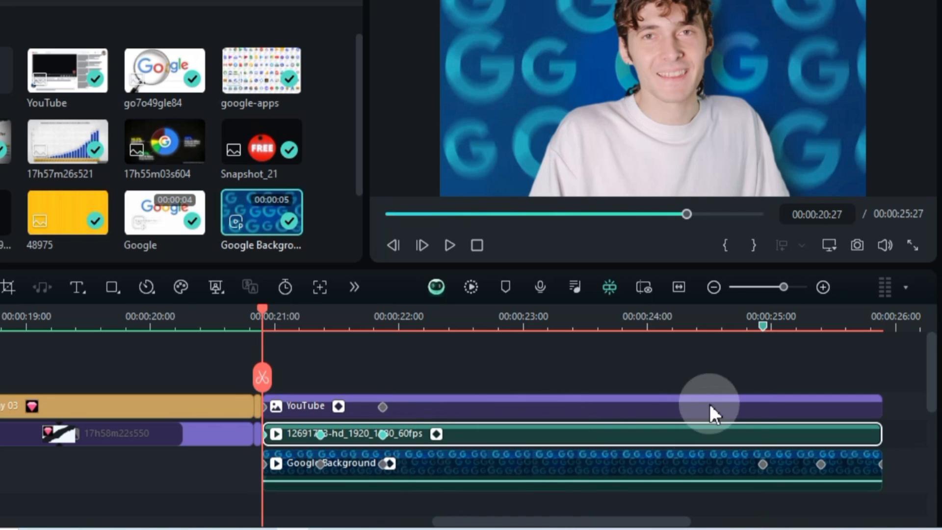
Paste the copied keyframes onto the talking-head clip at the 00:00:24:28 marker and swap the first and last pasted ones
click(763, 324)
right_click(768, 430)
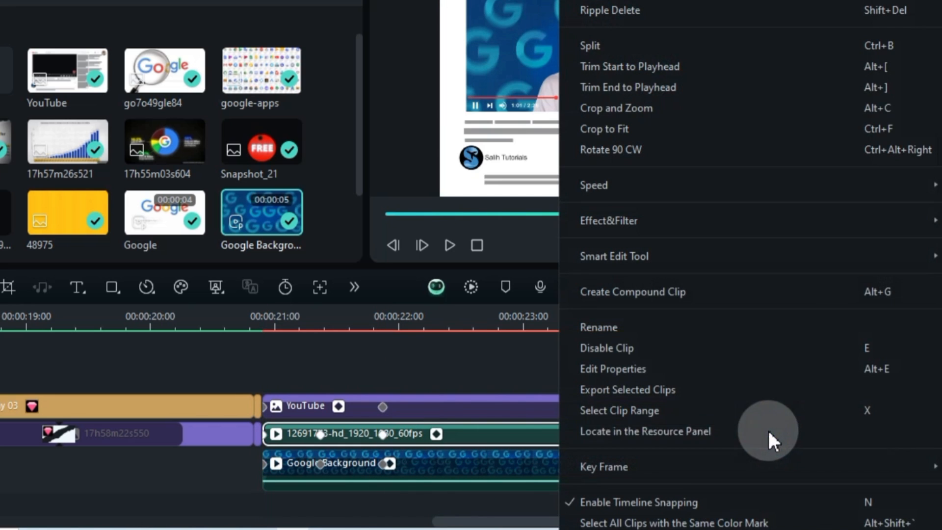
mouse_move(579, 467)
click(464, 465)
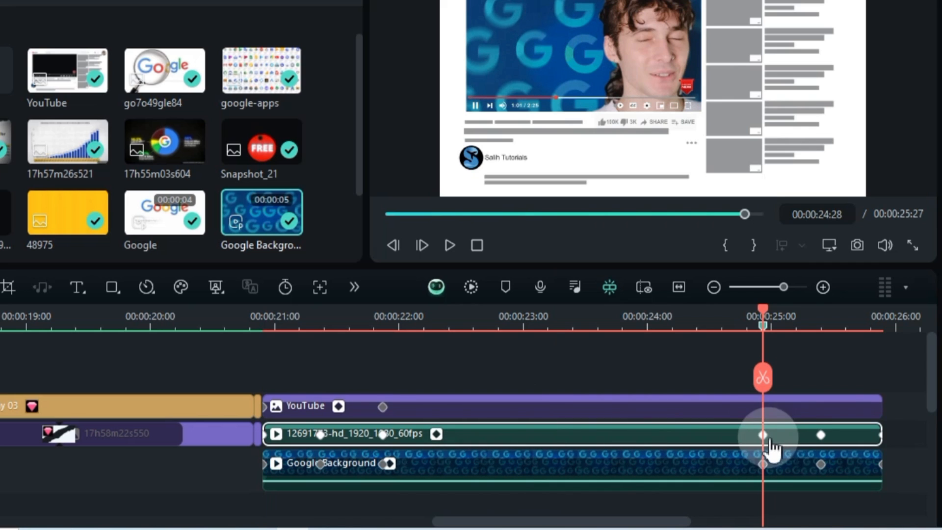
key(space)
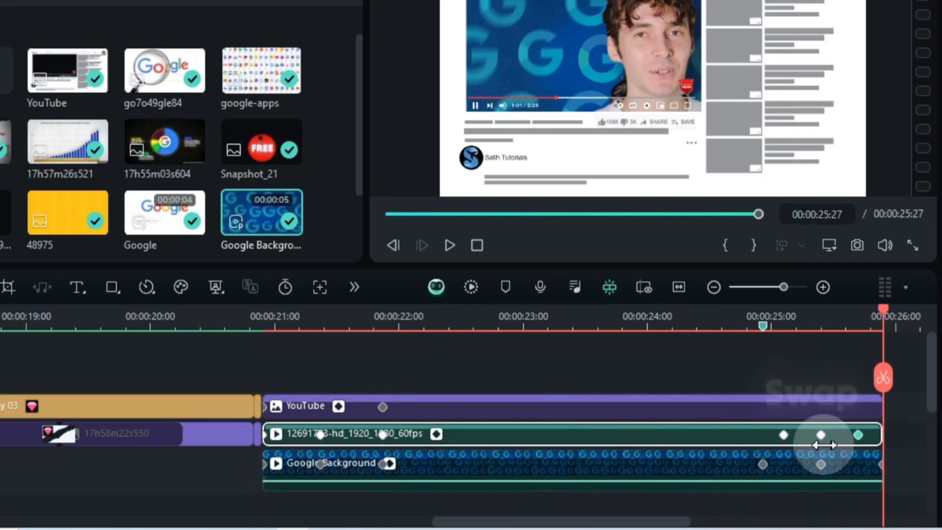
drag(764, 454, 883, 434)
Duplicate the YouTube image's two keyframes at the 00:00:24:28 marker and swap the pasted pair to reverse the zoom
click(383, 407)
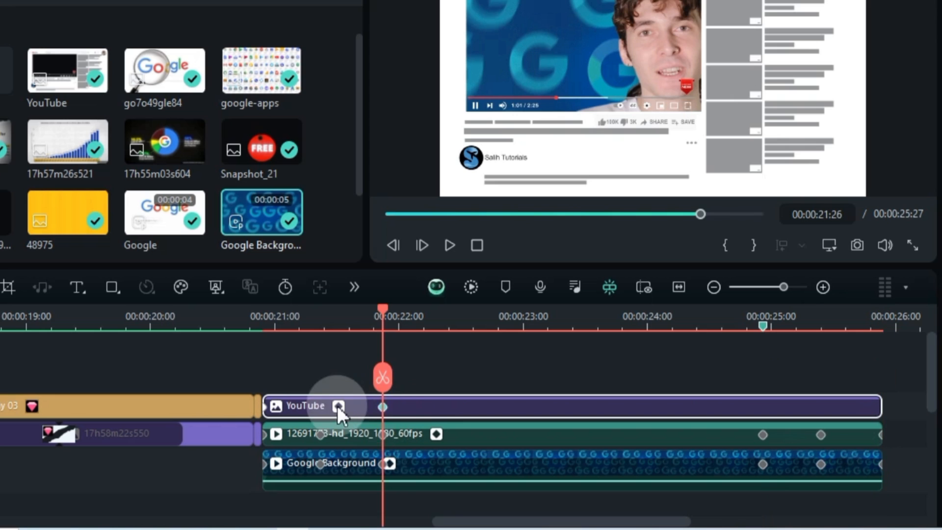
right_click(384, 416)
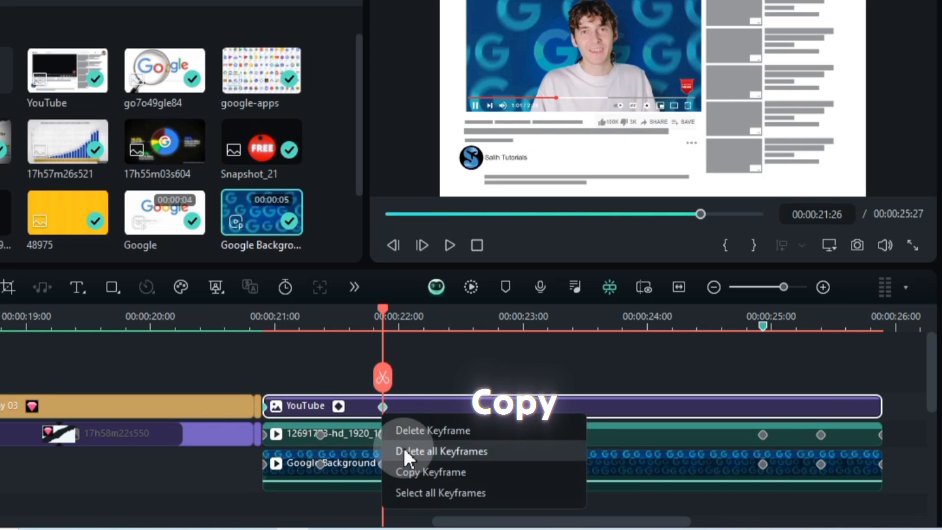
click(425, 475)
click(762, 339)
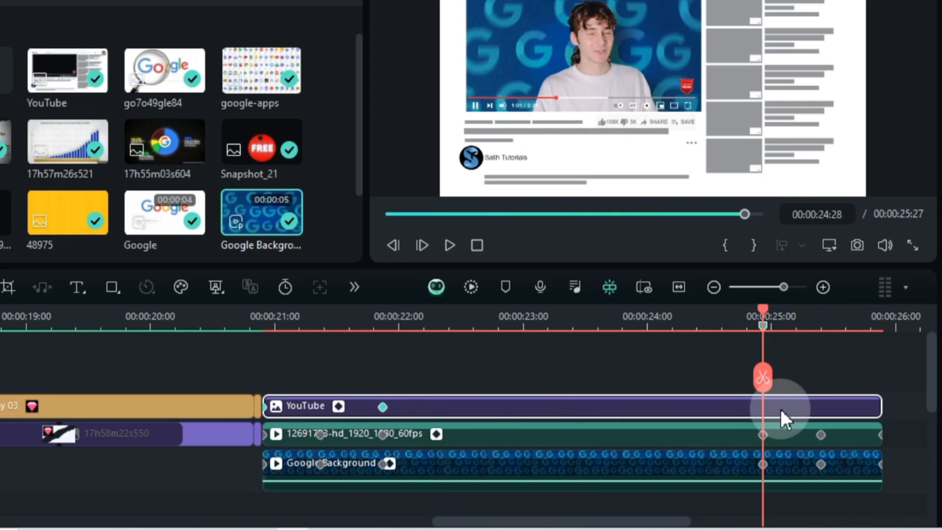
right_click(781, 408)
mouse_move(588, 466)
click(510, 464)
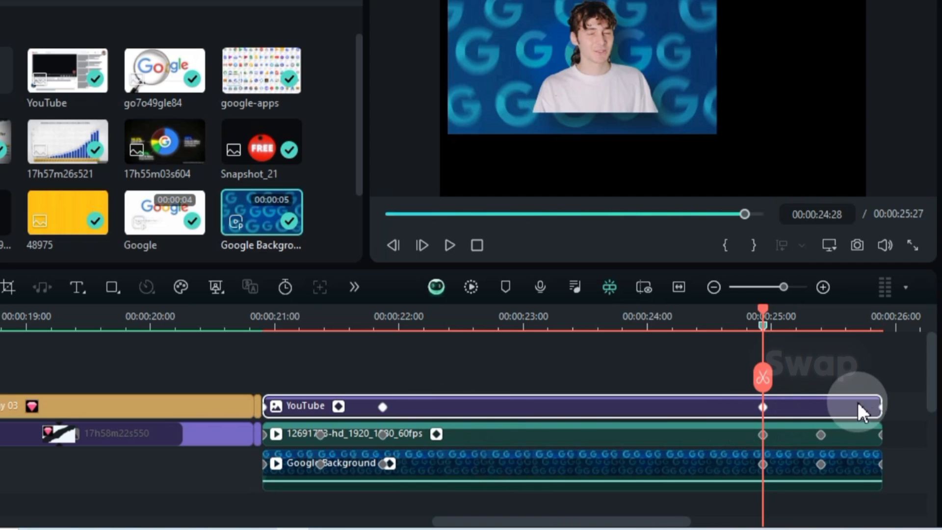
mouse_move(882, 408)
mouse_down()
mouse_move(800, 417)
mouse_move(799, 408)
mouse_move(882, 408)
mouse_up()
drag(801, 413, 764, 415)
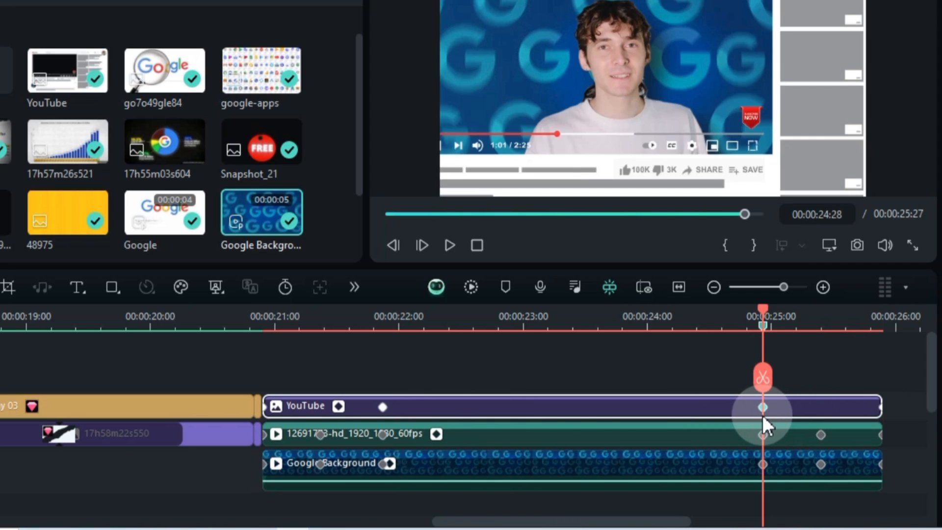
Apply Ease in to all keyframes of the YouTube image
double_click(540, 412)
key(ctrl+a)
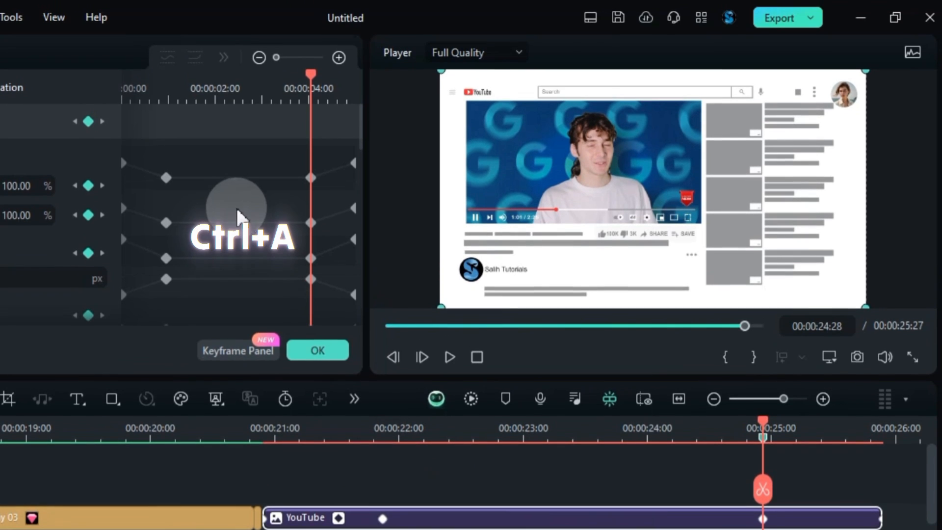
click(223, 57)
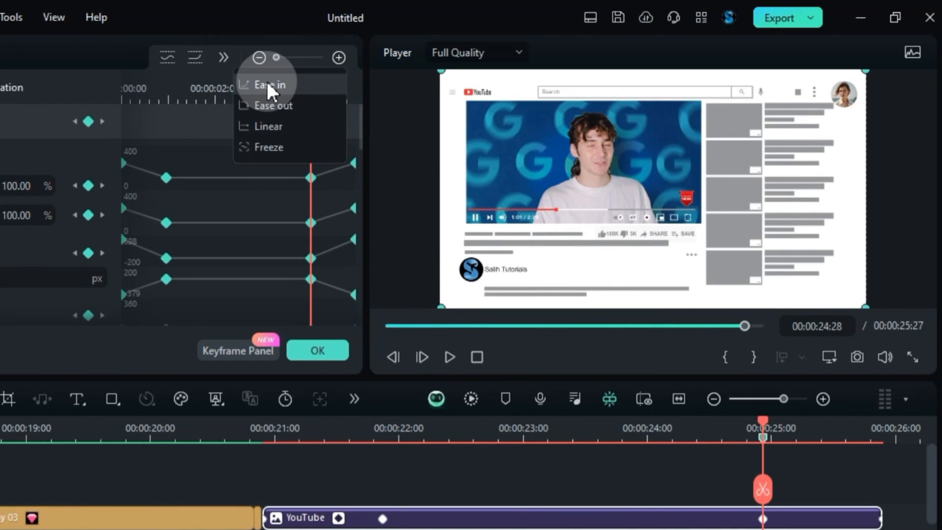
click(263, 84)
Apply Ease in to all keyframes of the 12691773-hd talking-head clip
click(491, 507)
key(ctrl+a)
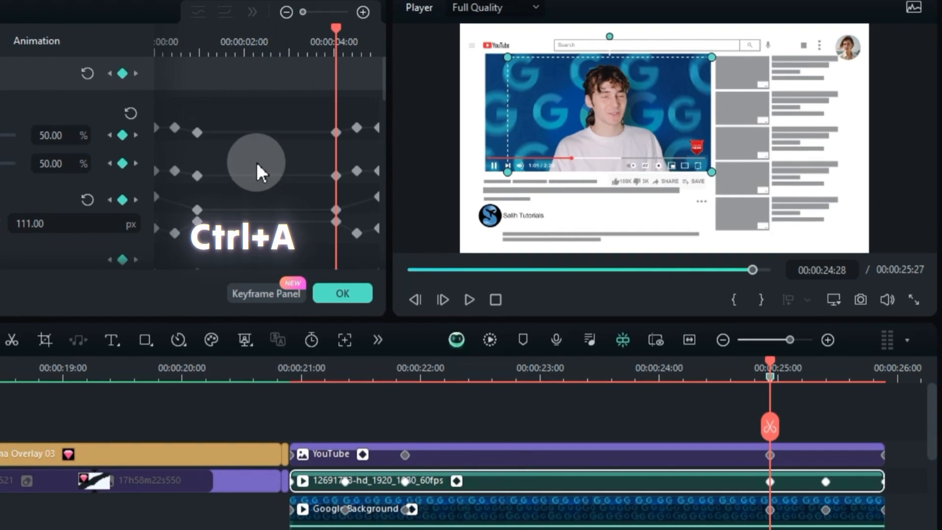
click(257, 17)
click(294, 35)
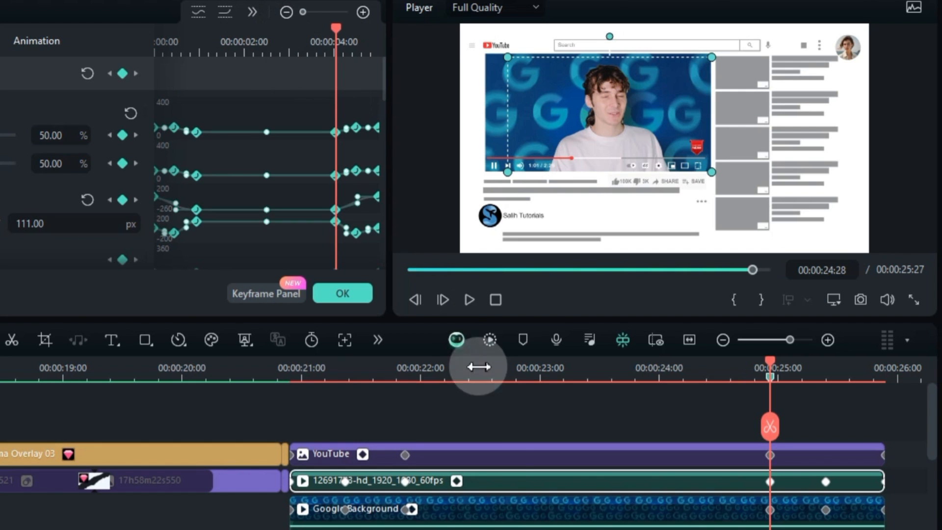
Apply Ease in to all keyframes of the Google Background clip
click(499, 506)
key(ctrl+a)
click(256, 13)
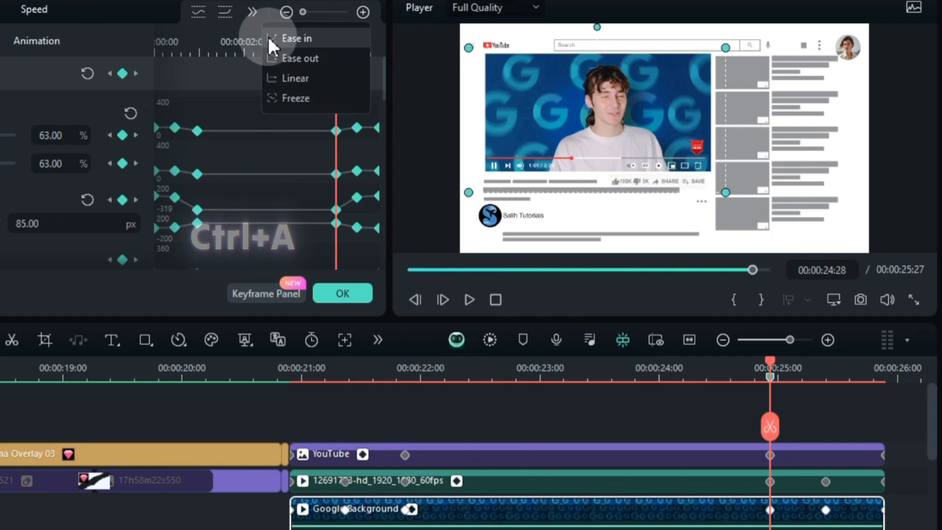
click(269, 36)
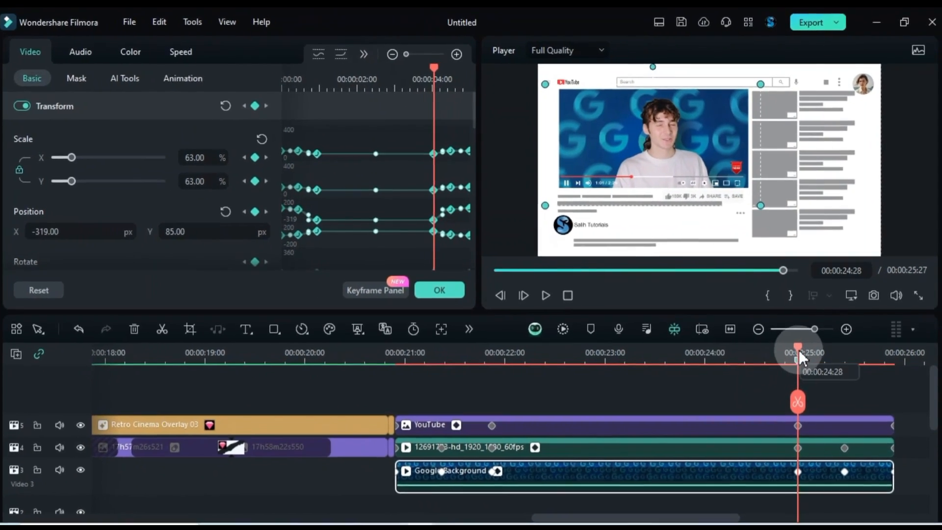
Play back the eased YouTube zoom-out and zoom-in from just before 00:00:21:00 to the end of the timeline
drag(785, 364, 370, 389)
drag(316, 453, 256, 479)
click(383, 488)
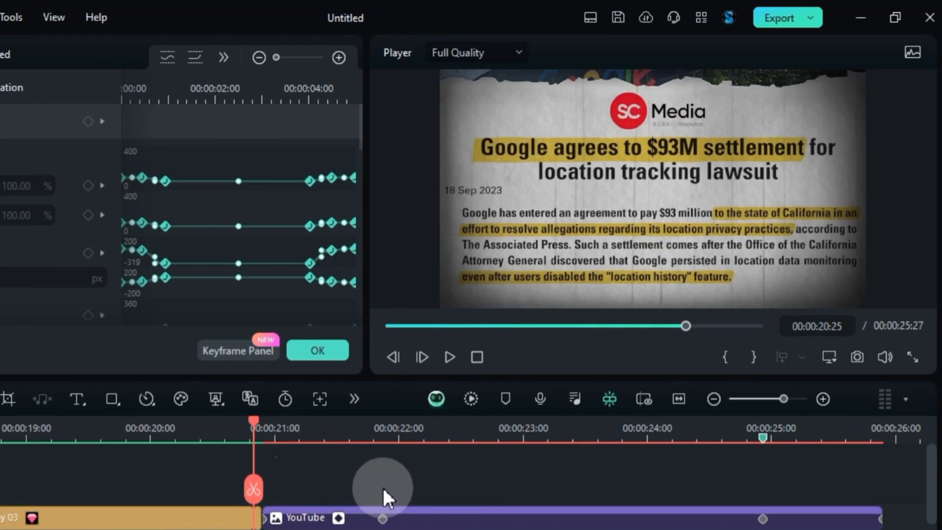
click(456, 353)
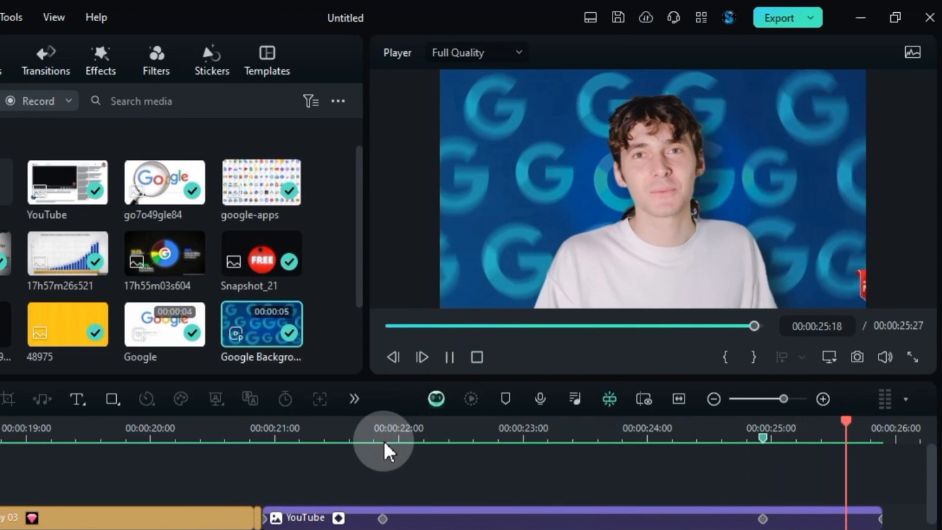
click(267, 430)
key(space)
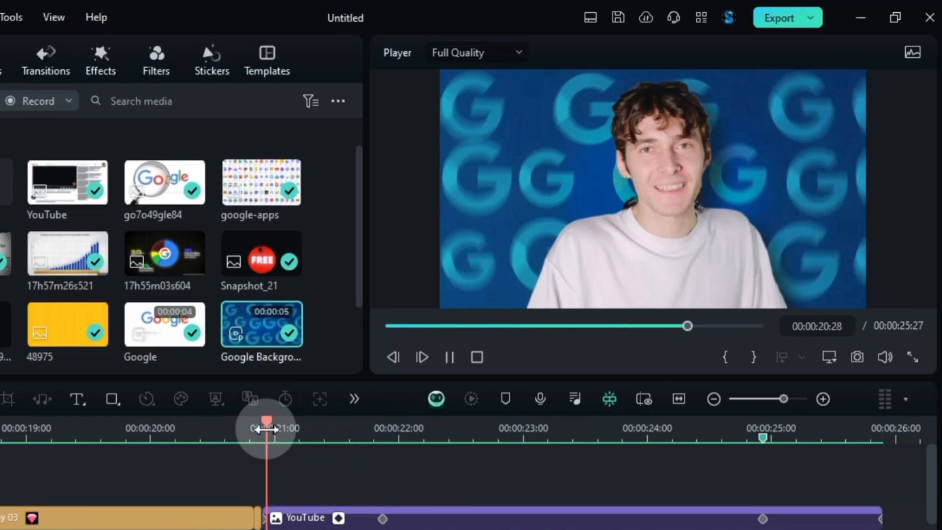
key(space)
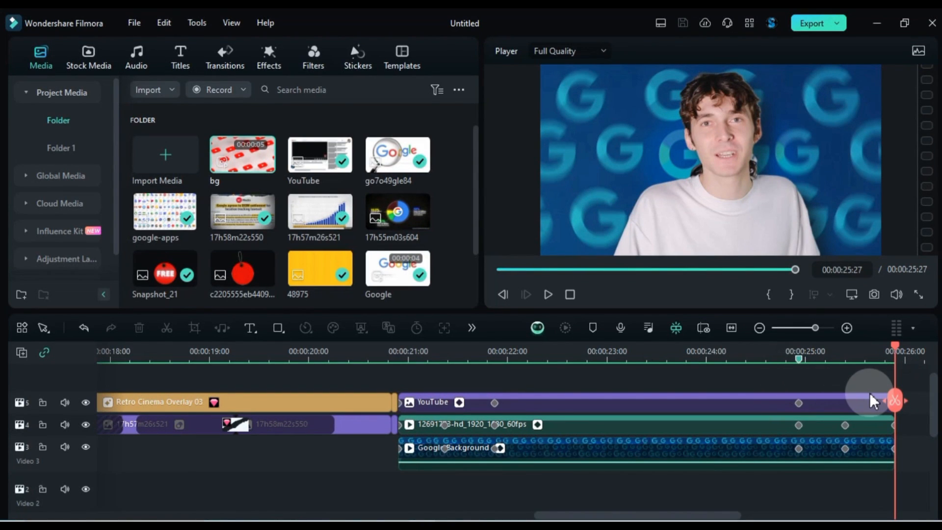
Combine the YouTube image, the 12691773-hd talking-head clip and the Google Background clip into one compound clip with the default name
drag(833, 387, 621, 450)
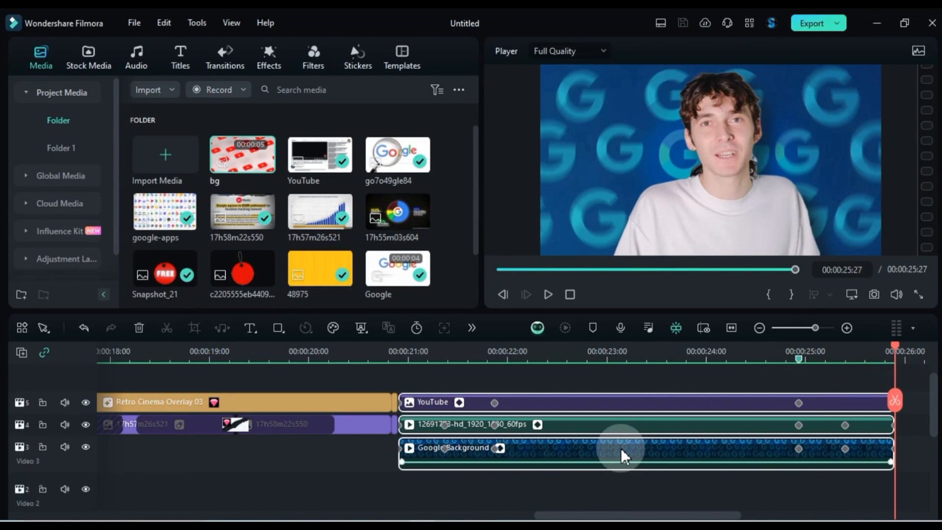
right_click(615, 448)
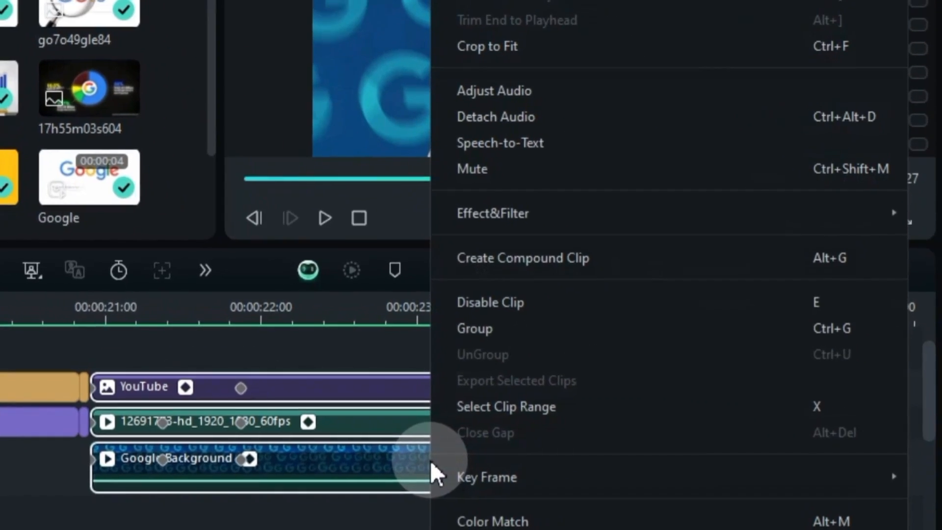
click(586, 260)
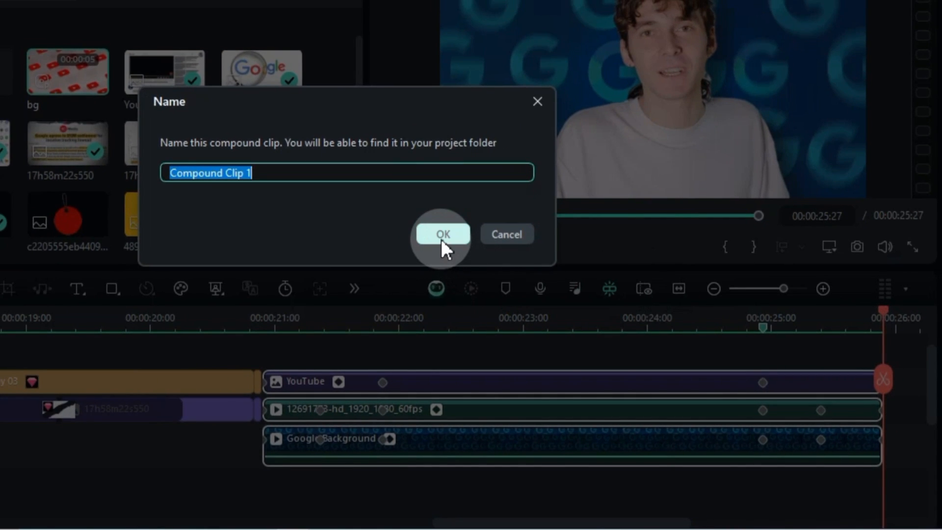
click(441, 239)
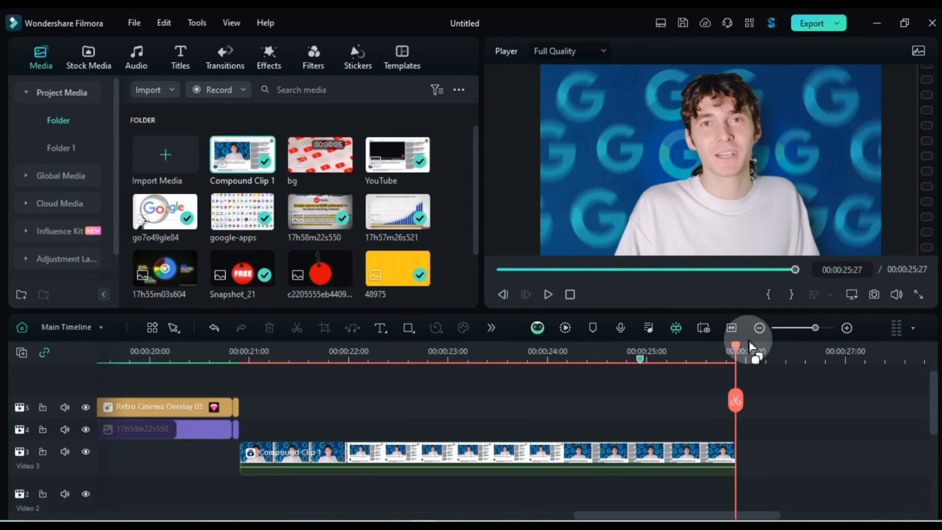
Move the compound clip up to the Video 5 track, starting at about 00:00:20:28, and enlarge that track's height
drag(736, 339, 554, 358)
drag(393, 392, 248, 415)
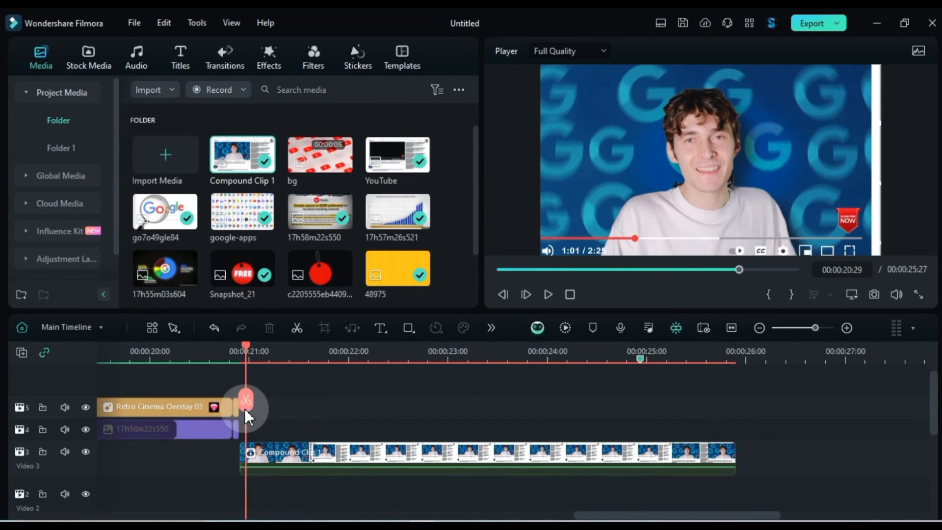
scroll(345, 352, up, 2)
drag(289, 445, 290, 410)
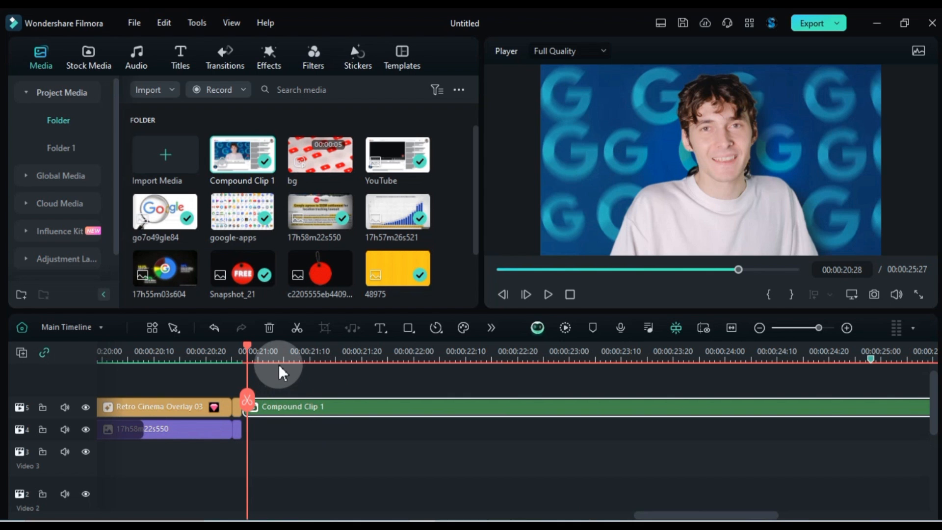
drag(84, 394, 89, 384)
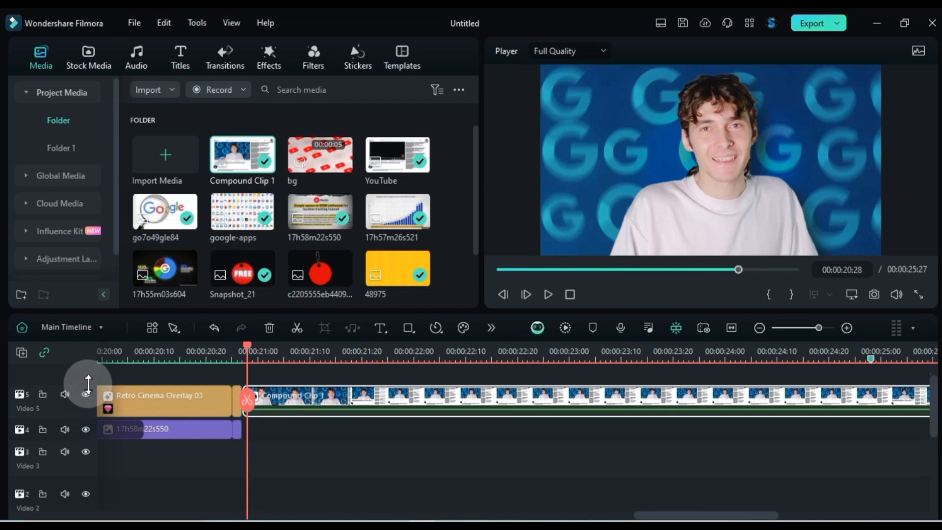
Place the bg clip on the Video 4 track beneath the start of the compound clip and enlarge that track's height
double_click(317, 165)
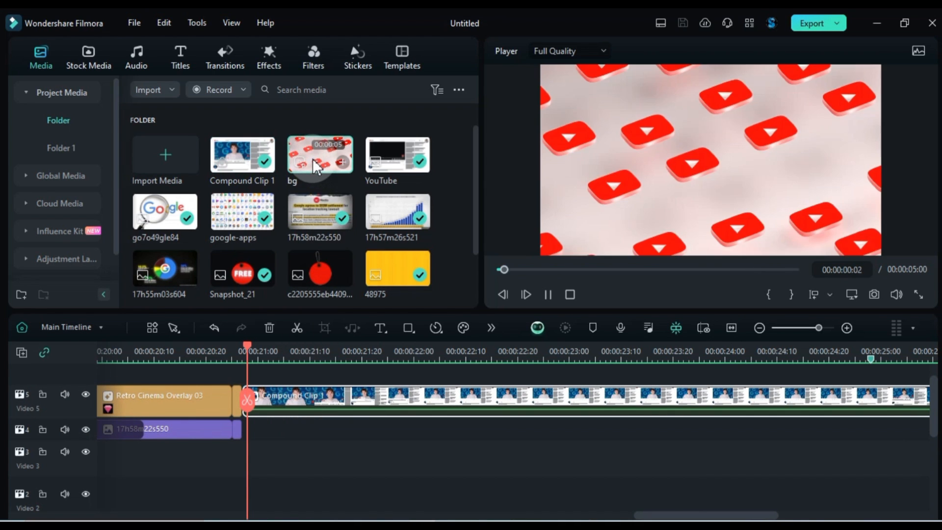
drag(336, 181, 257, 431)
drag(77, 406, 77, 401)
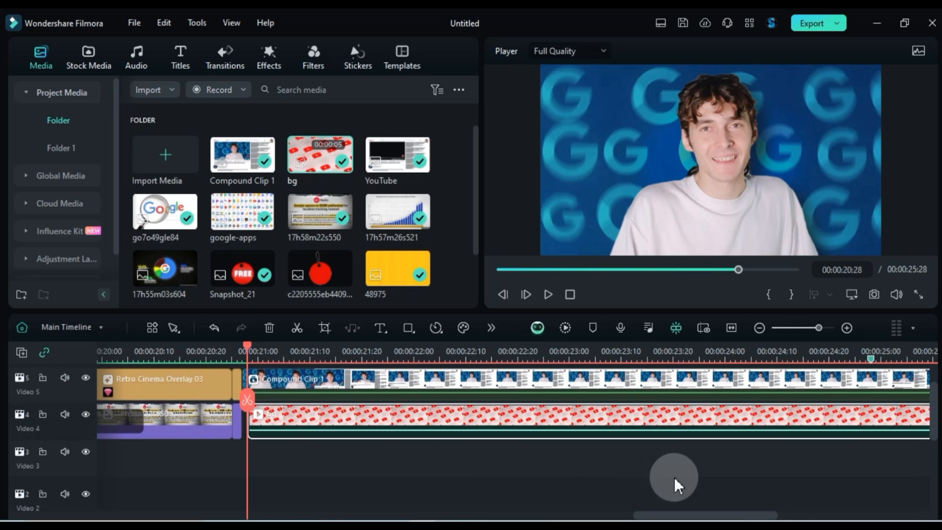
mouse_move(676, 485)
mouse_down()
mouse_move(601, 495)
mouse_move(678, 489)
mouse_up()
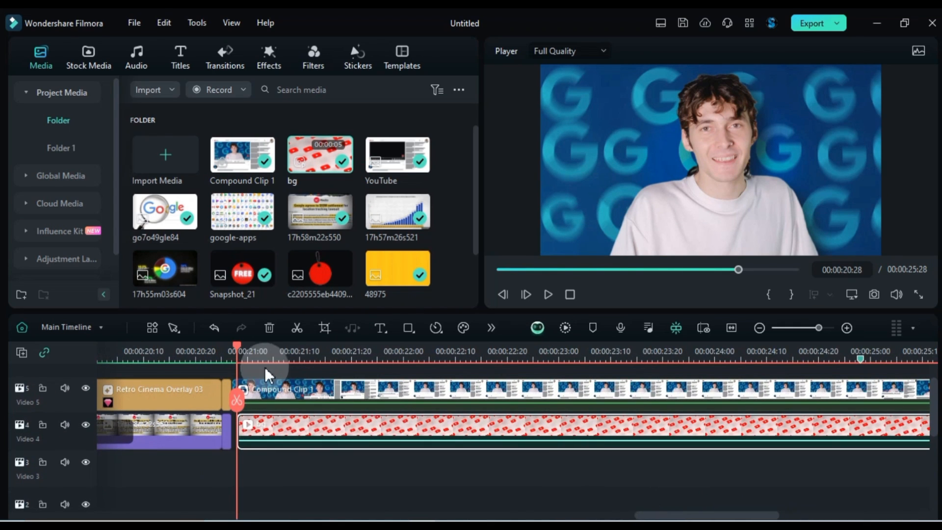
Add a Transform keyframe to the compound clip at 00:00:21:27, where the YouTube page is fully zoomed out
drag(237, 344, 343, 367)
click(373, 394)
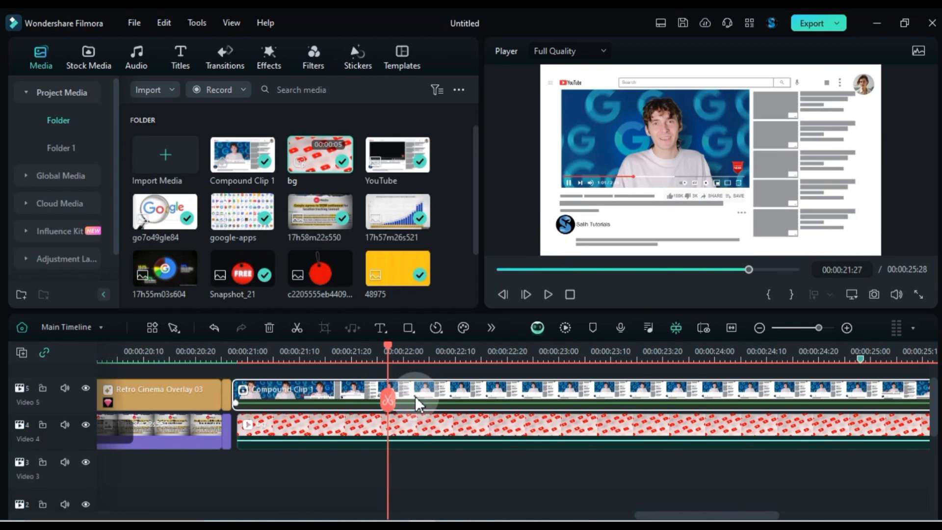
double_click(416, 397)
click(259, 106)
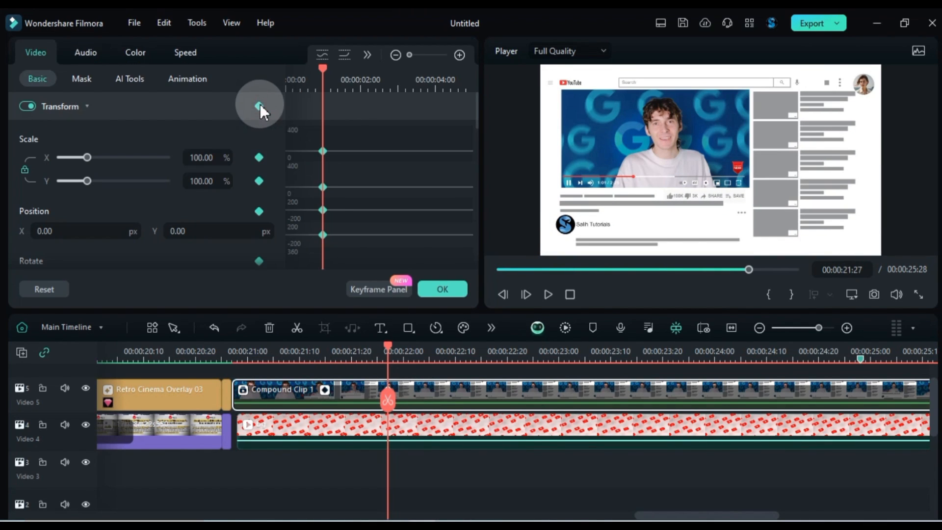
At 00:00:22:03, set the compound clip's X position to 331 px and its scale to 119%
drag(393, 345, 418, 349)
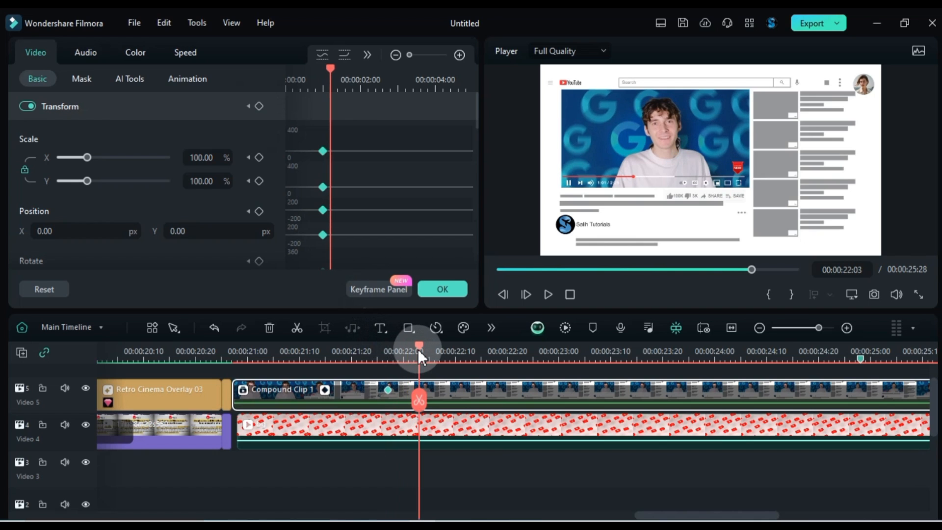
drag(210, 153, 208, 152)
drag(202, 157, 204, 156)
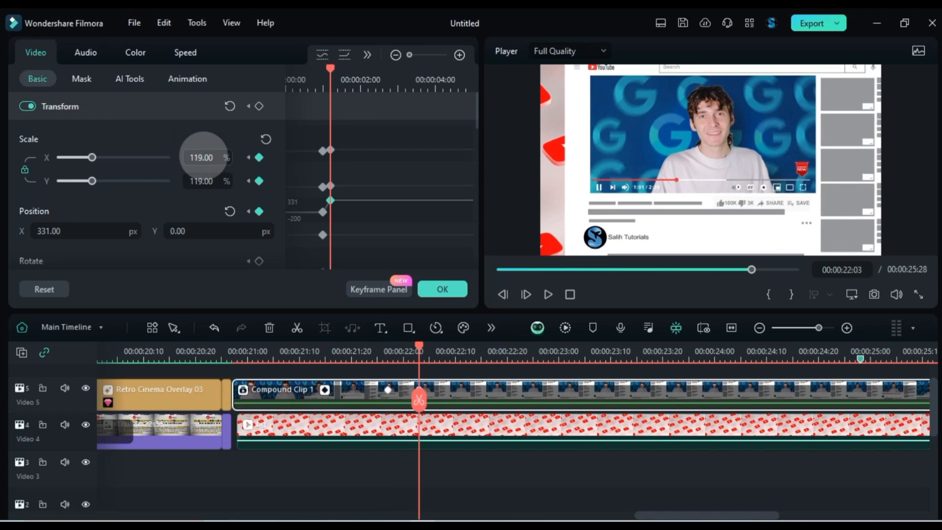
Set the compound clip's keyframe at 00:00:22:03 to 105% scale and position X 242, Y -30
drag(211, 231, 212, 229)
drag(111, 231, 112, 234)
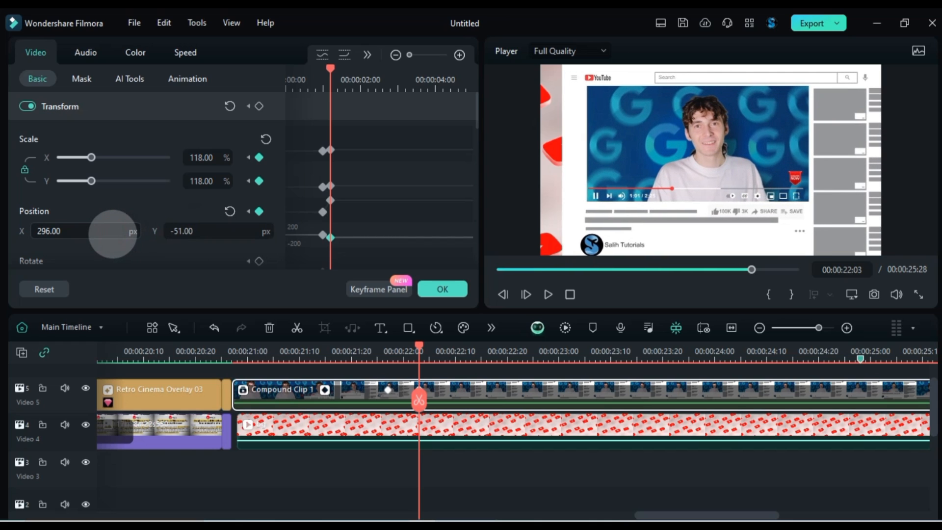
drag(216, 233, 218, 234)
drag(210, 157, 209, 160)
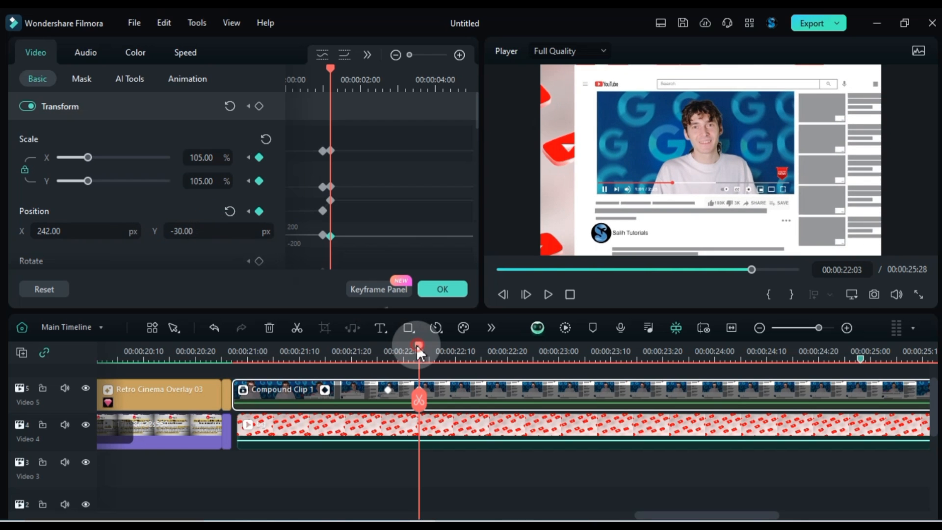
Apply a rectangle mask to the compound clip
mouse_move(417, 346)
mouse_down()
mouse_move(391, 351)
mouse_move(418, 352)
mouse_up()
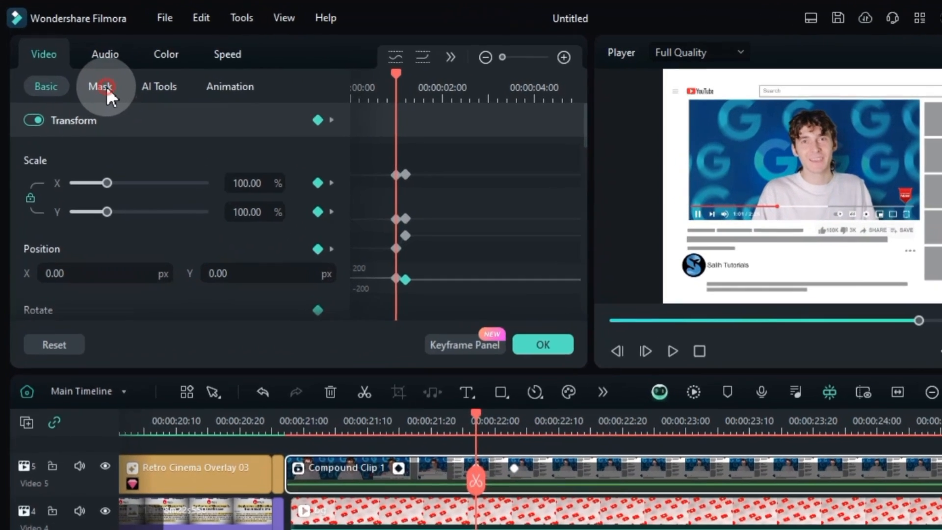
click(81, 78)
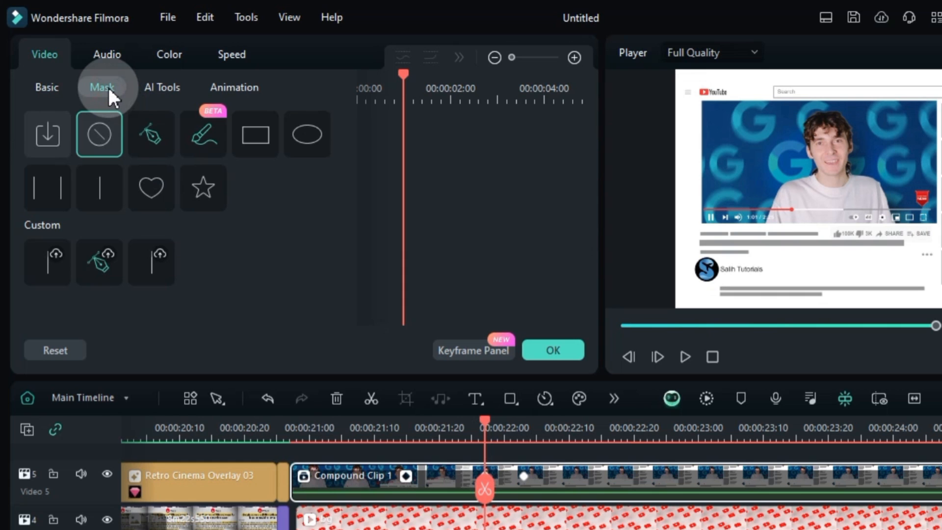
click(253, 126)
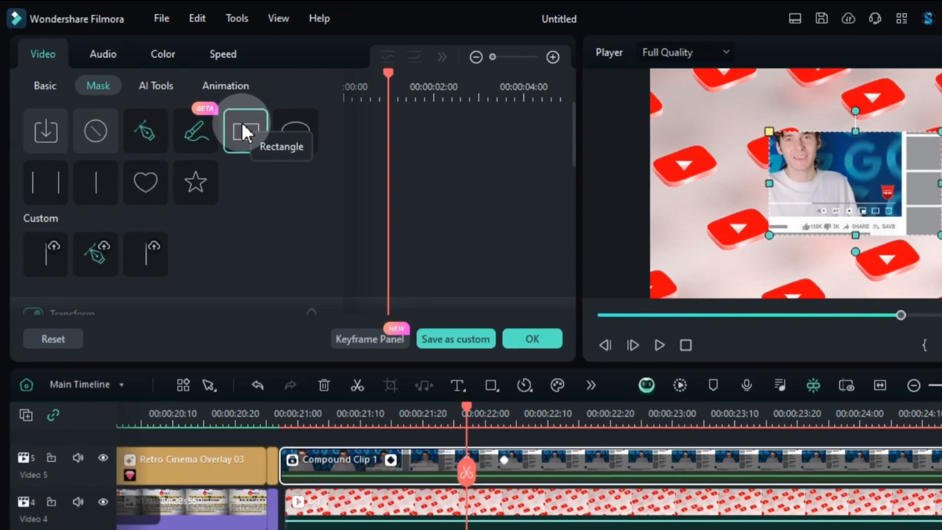
scroll(253, 215, down, 3)
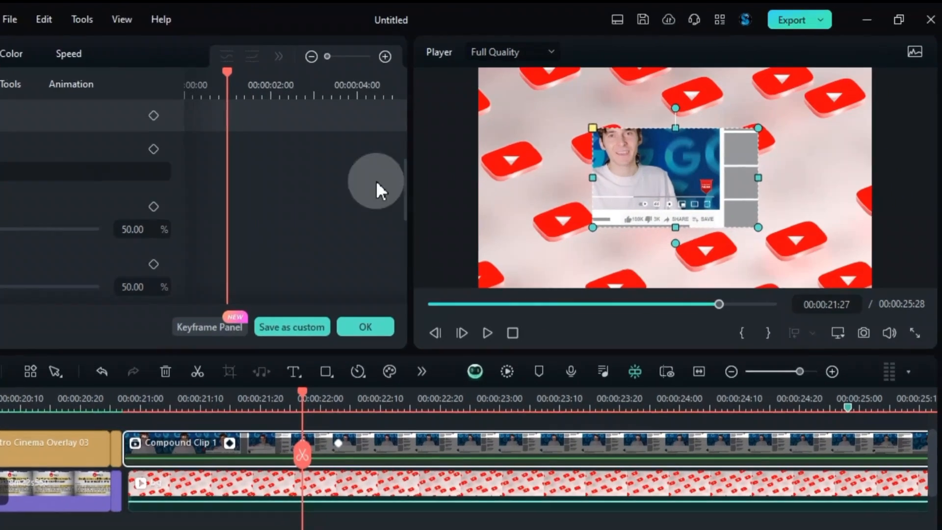
scroll(456, 173, up, 3)
At 00:00:22:03, reshape the rectangle mask around the YouTube page, at about 70.7% scale, 62.69% width and 40.74% height
drag(783, 117, 861, 104)
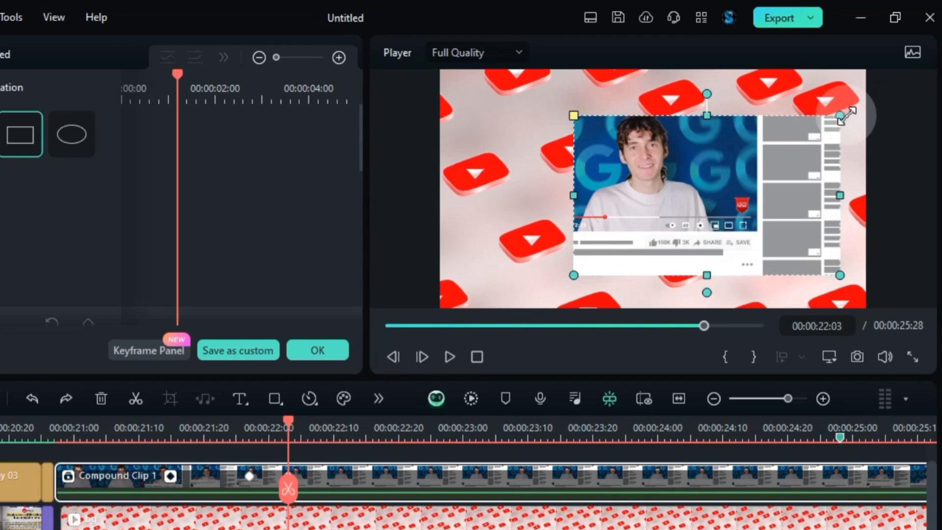
drag(573, 196, 534, 195)
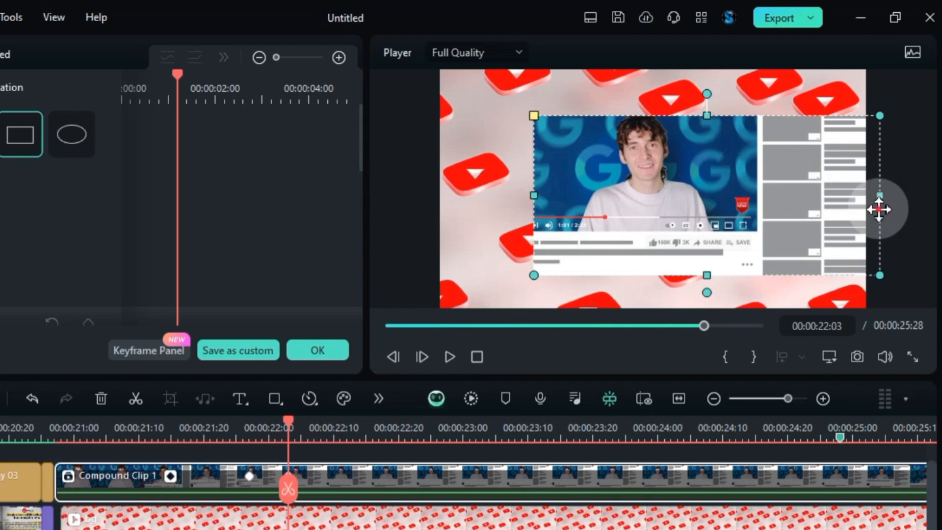
drag(879, 210, 822, 204)
drag(657, 116, 656, 83)
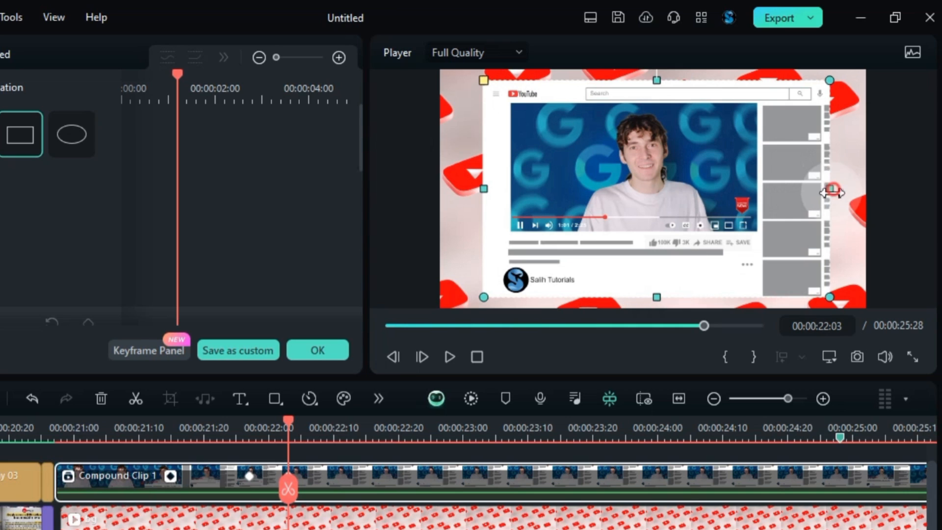
drag(833, 192, 828, 204)
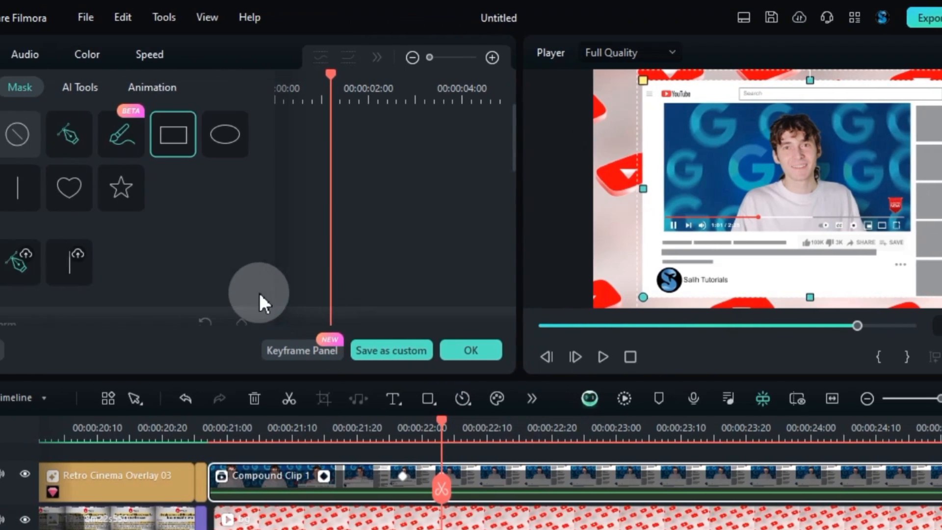
Add keyframes for the mask's scale, width, height and position at 00:00:22:03
scroll(19, 252, down, 5)
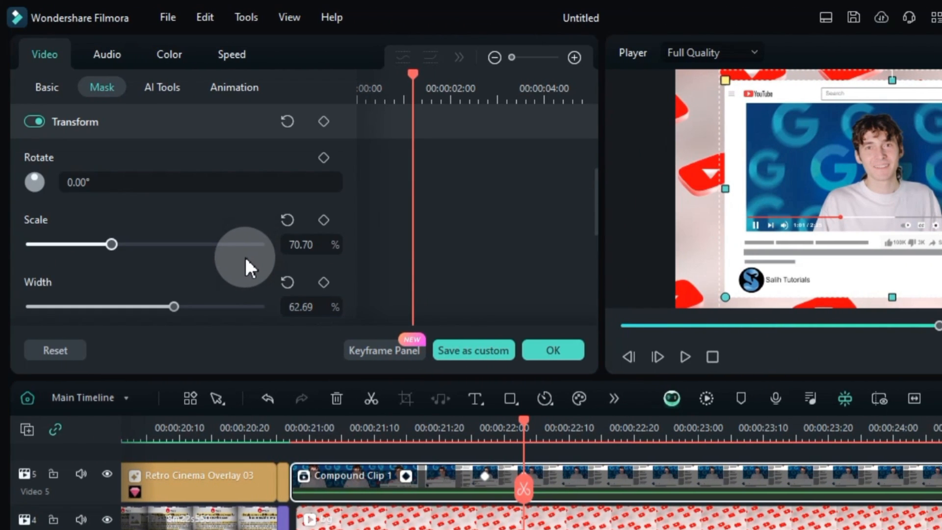
click(324, 222)
click(325, 279)
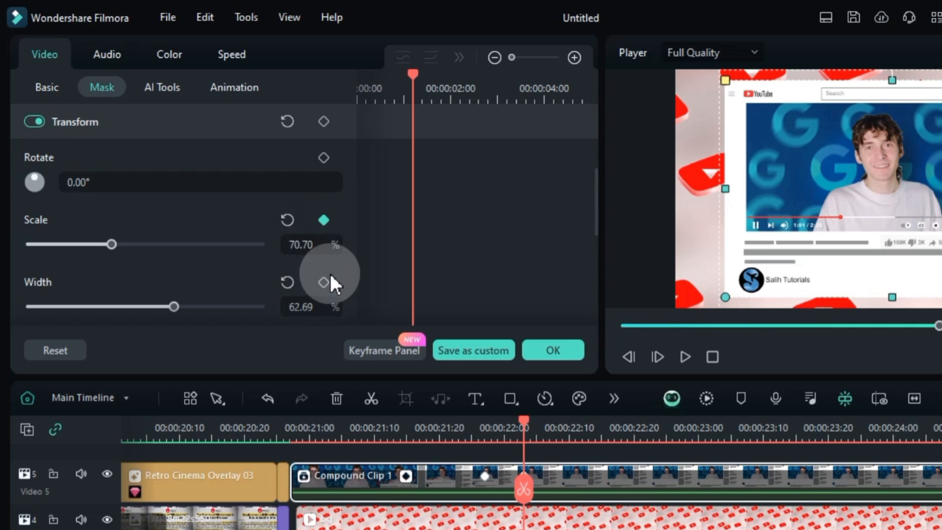
scroll(264, 267, down, 1)
scroll(255, 269, down, 1)
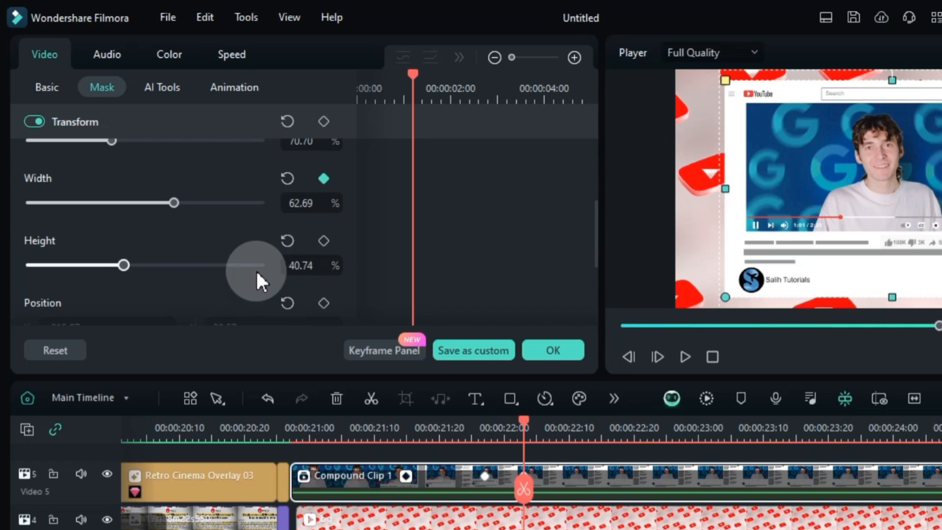
click(324, 239)
scroll(242, 279, down, 1)
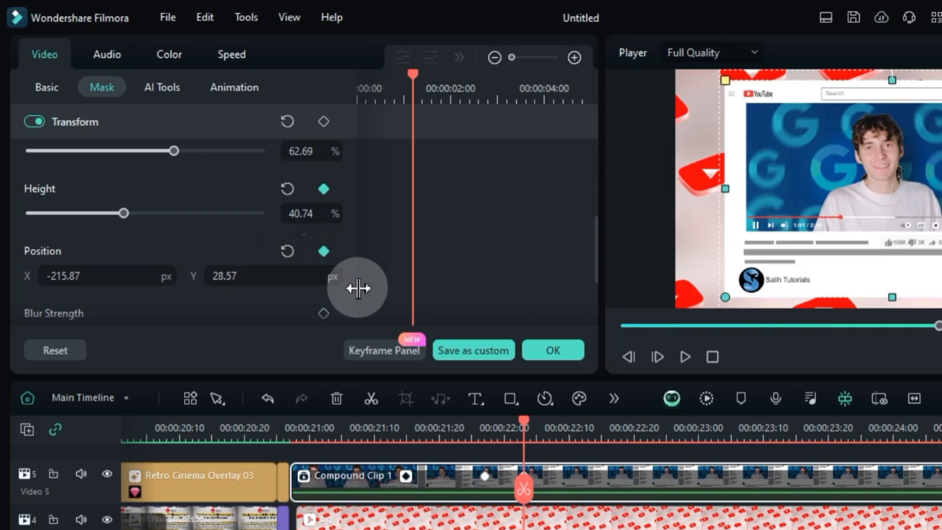
scroll(316, 284, down, 1)
scroll(273, 294, up, 3)
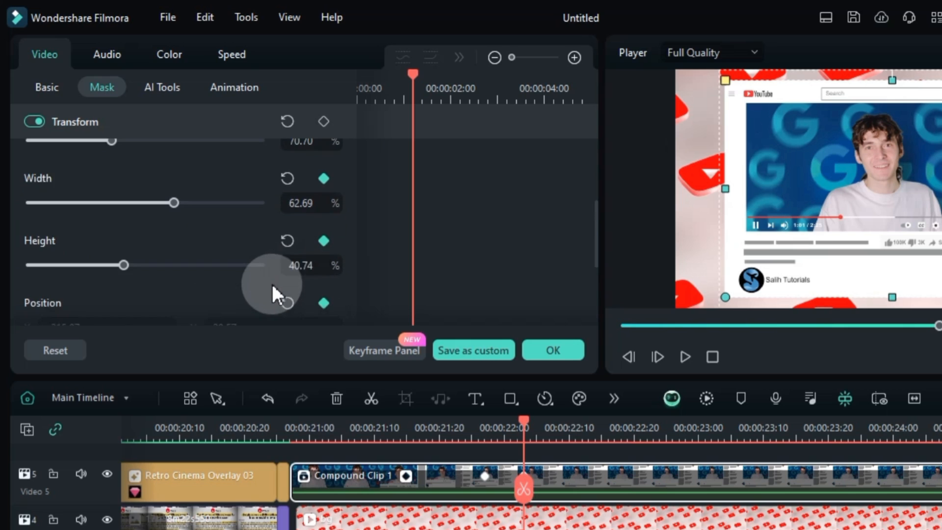
At the earlier transform keyframe, near 00:00:21:27, enlarge the mask's scale so the whole YouTube page is uncovered
drag(524, 420, 493, 447)
scroll(181, 216, up, 1)
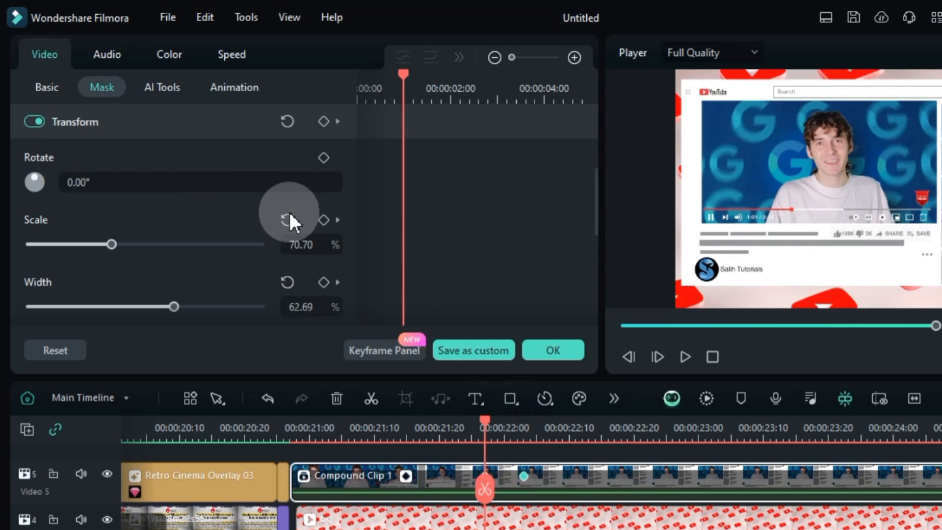
drag(115, 244, 228, 242)
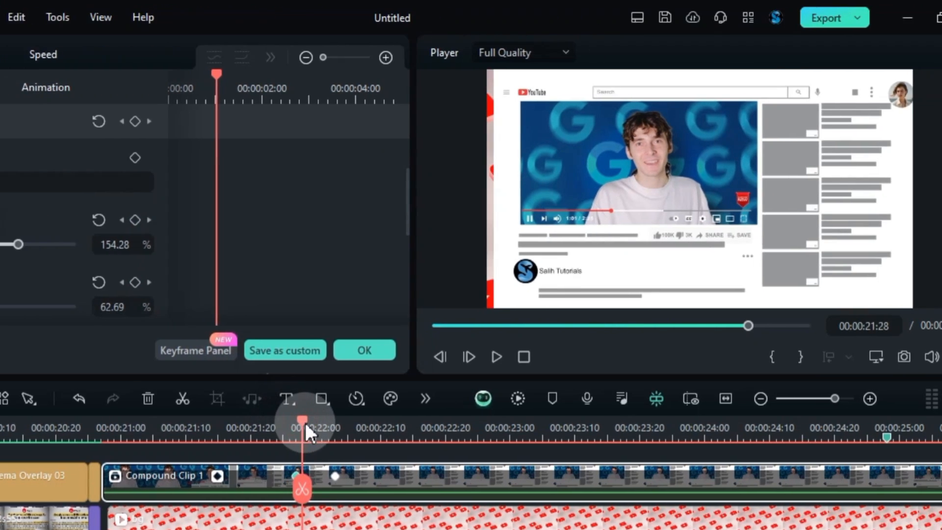
Play back the compound clip to check the animated mask transition
drag(491, 422, 517, 422)
drag(281, 422, 210, 431)
key(space)
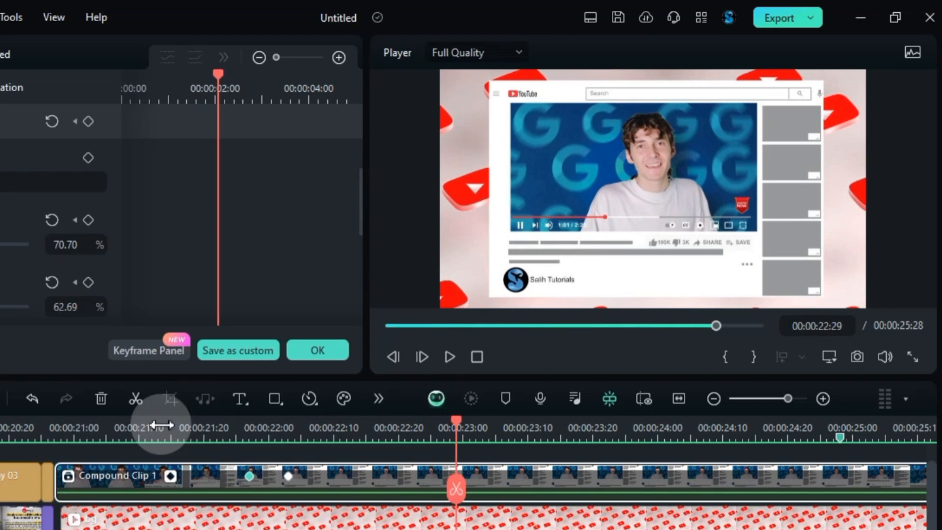
click(160, 427)
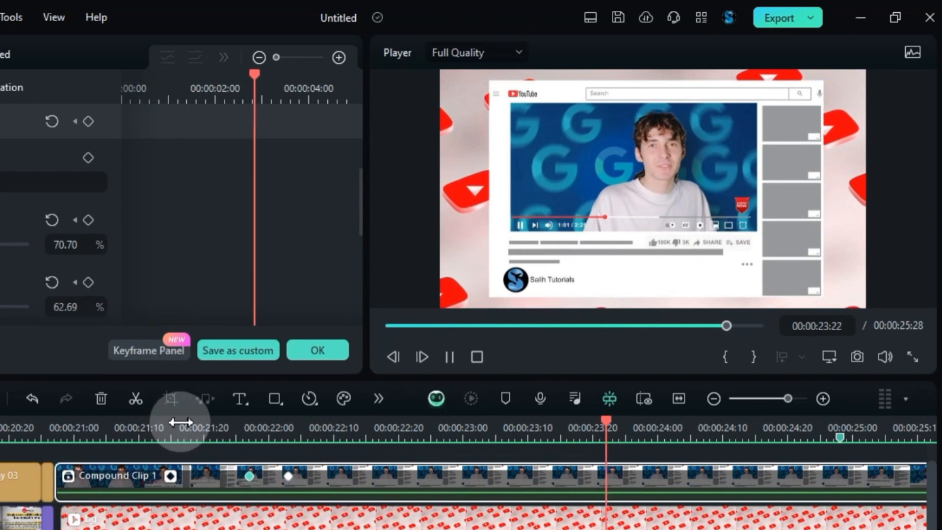
key(space)
Add transform keyframes to the compound clip at the timeline marker, 00:00:24:28
scroll(748, 454, down, 3)
scroll(748, 454, right, 3)
drag(485, 427, 591, 428)
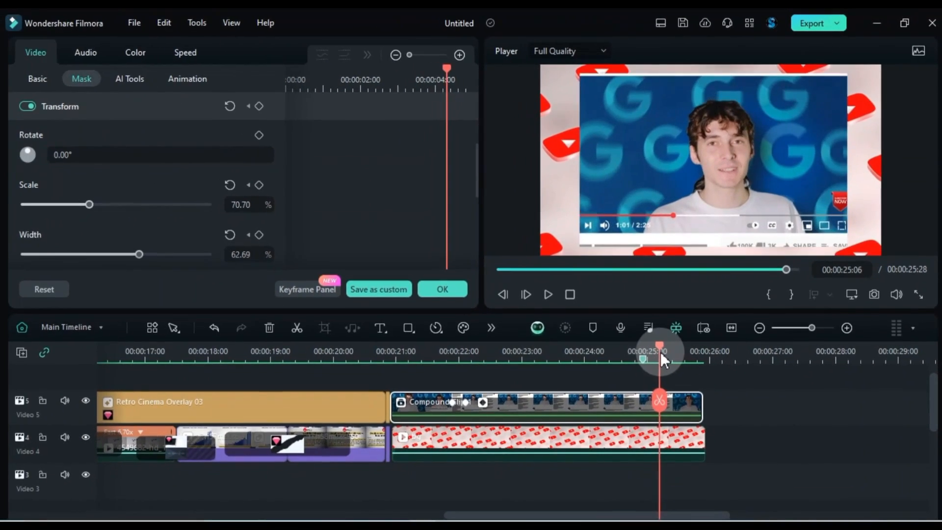
drag(660, 358, 642, 360)
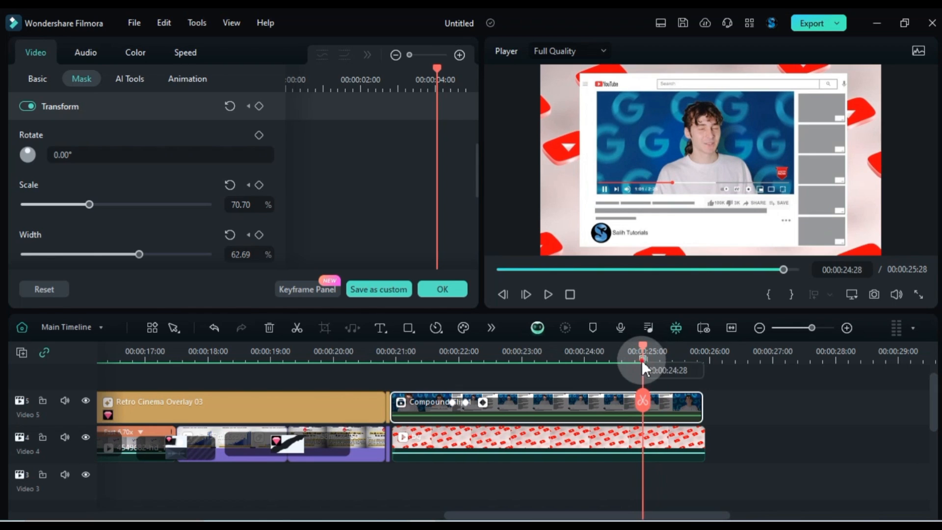
click(164, 136)
click(39, 79)
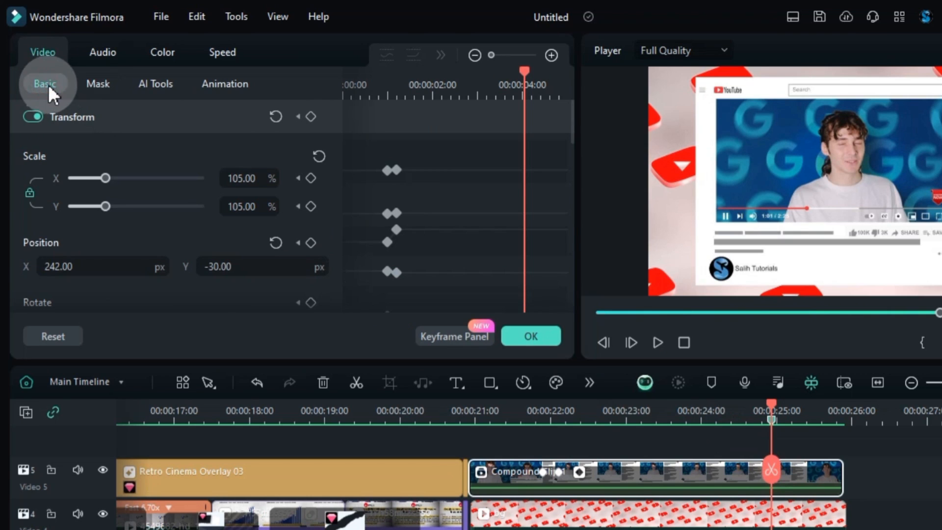
click(312, 117)
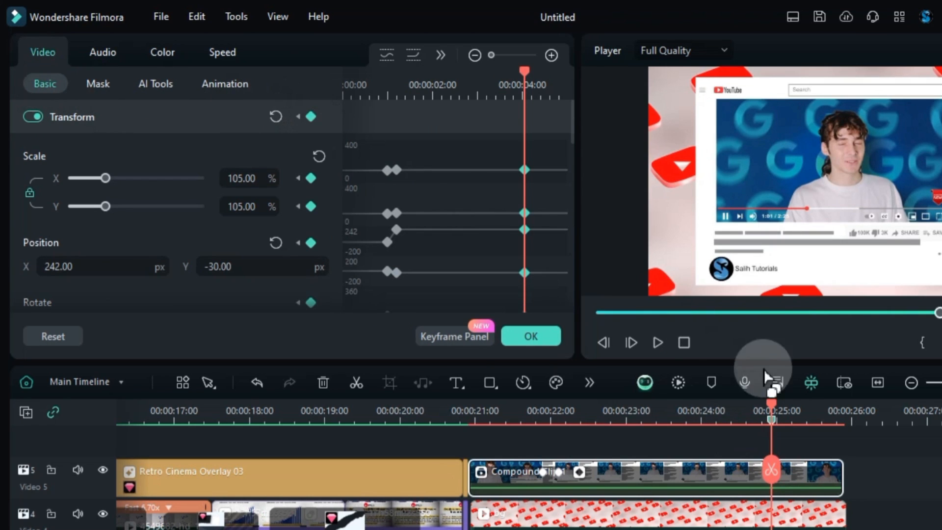
drag(773, 408, 825, 414)
drag(256, 175, 262, 175)
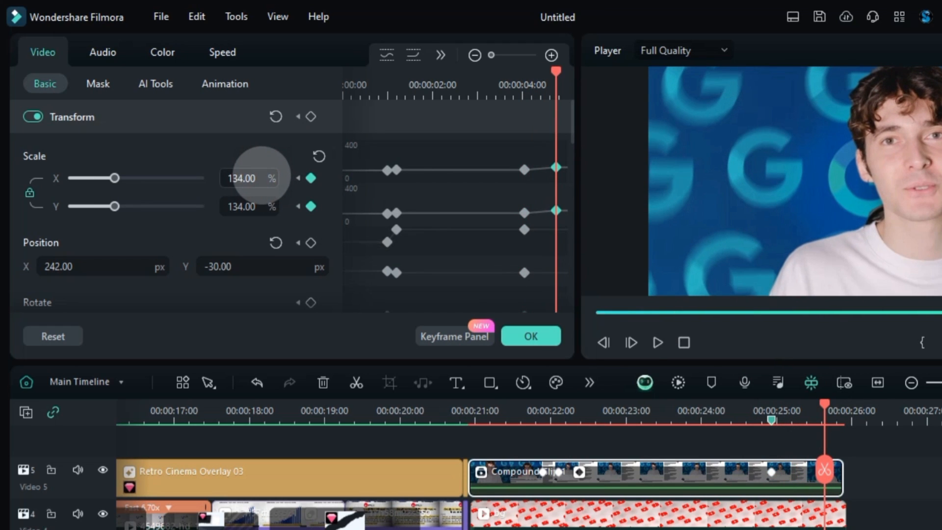
drag(135, 267, 136, 267)
key(ctrl+z)
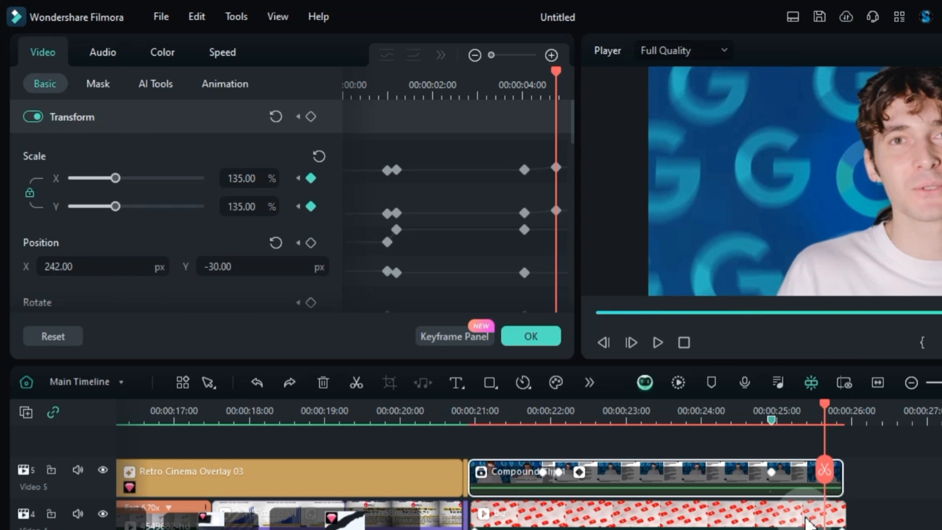
key(ctrl+z)
Near the end of the compound clip, reset the transform to 100% scale and position 0, 0
drag(826, 423, 840, 410)
click(275, 116)
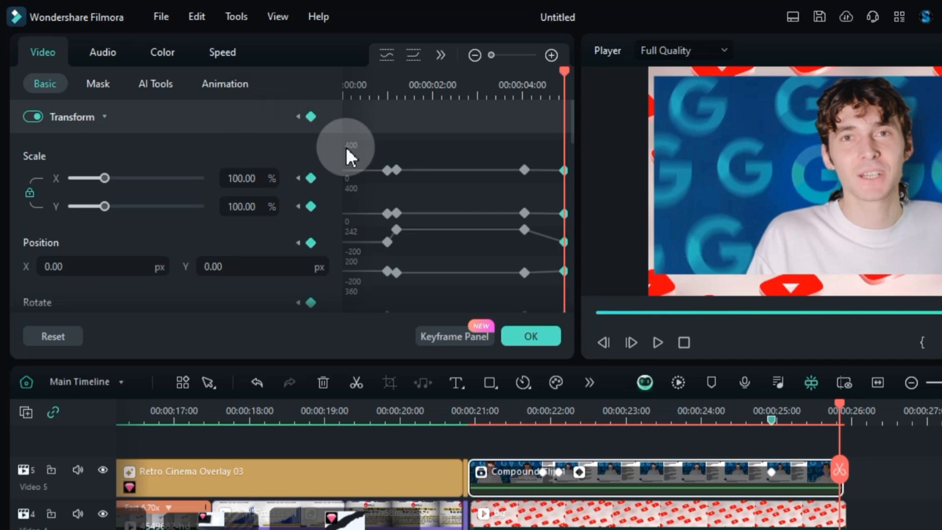
Add mask scale and position keyframes at the compound clip's 00:00:24:28 transform keyframe
drag(840, 413, 757, 459)
click(772, 473)
click(97, 84)
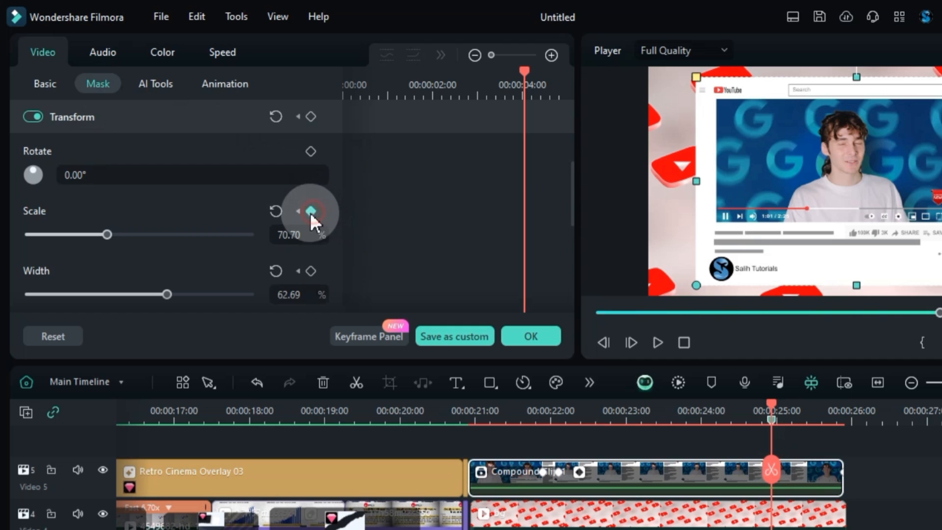
scroll(257, 266, down, 3)
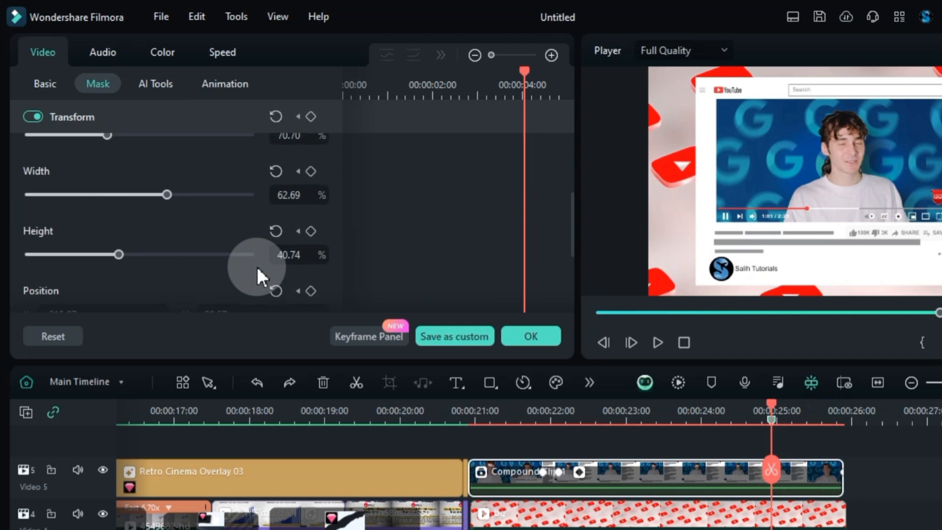
click(310, 241)
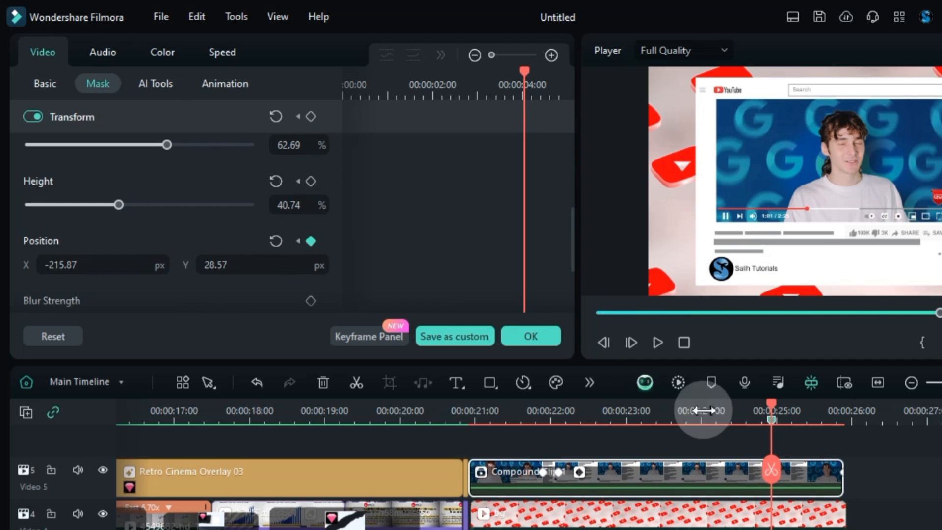
At 00:00:25:24, keyframe the mask's position, enlarge its scale to about 119.7% and adjust its X position
drag(794, 410, 838, 418)
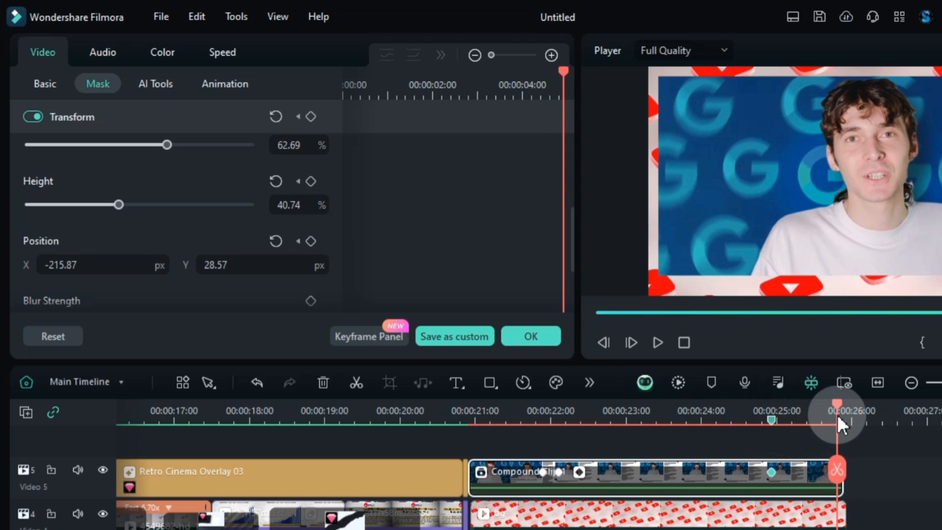
click(311, 241)
scroll(249, 185, up, 2)
drag(290, 185, 297, 182)
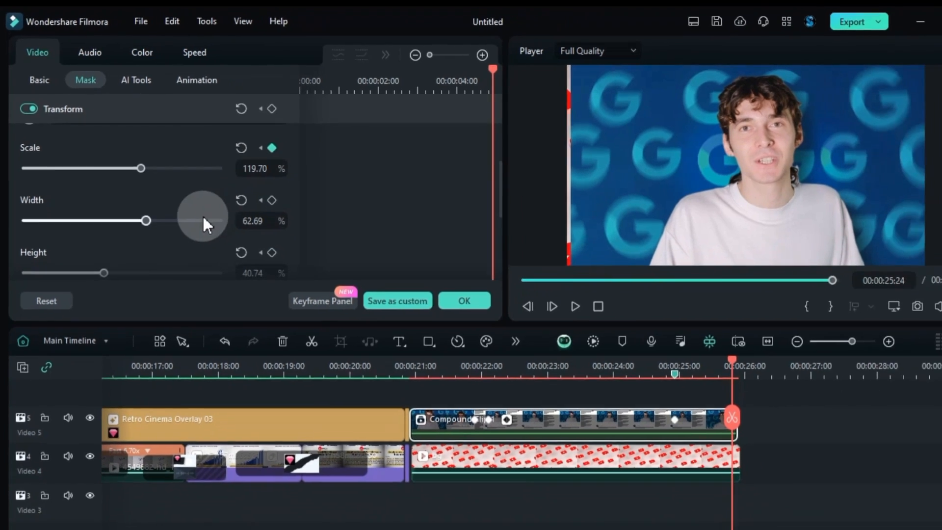
scroll(221, 240, down, 2)
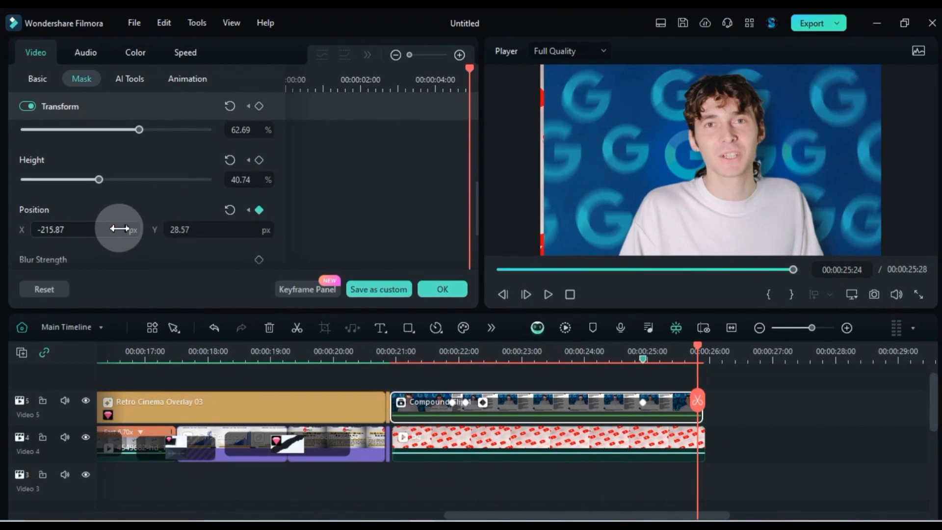
drag(119, 229, 116, 228)
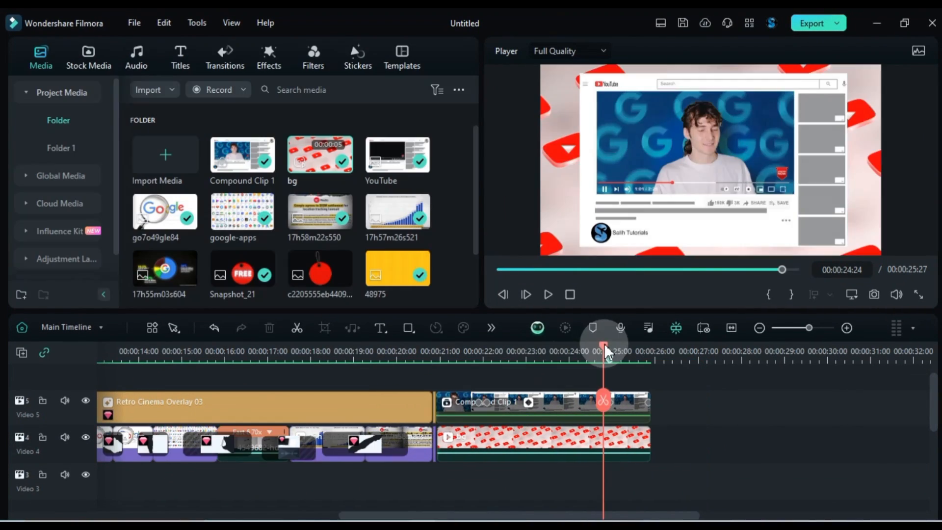
Play the sequence from the start of the compound clip to check the complete zoom and mask animation
drag(604, 349, 440, 398)
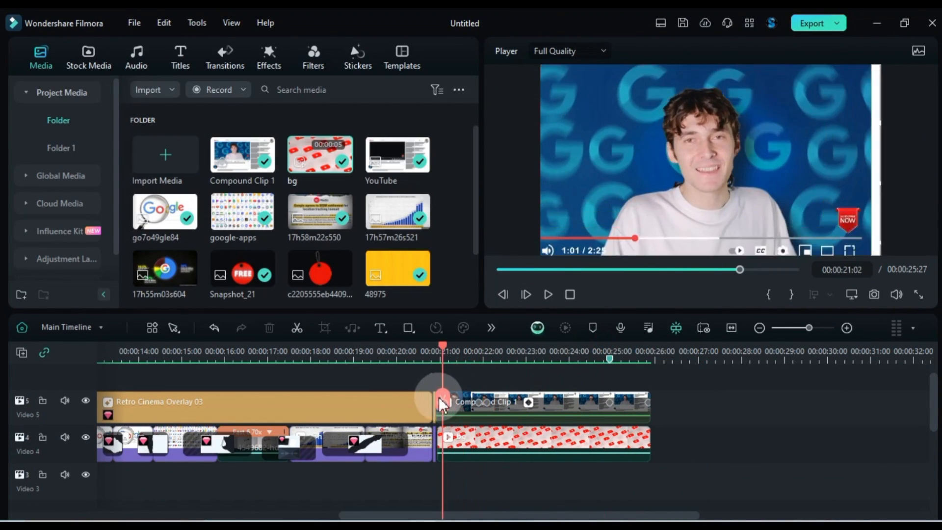
key(space)
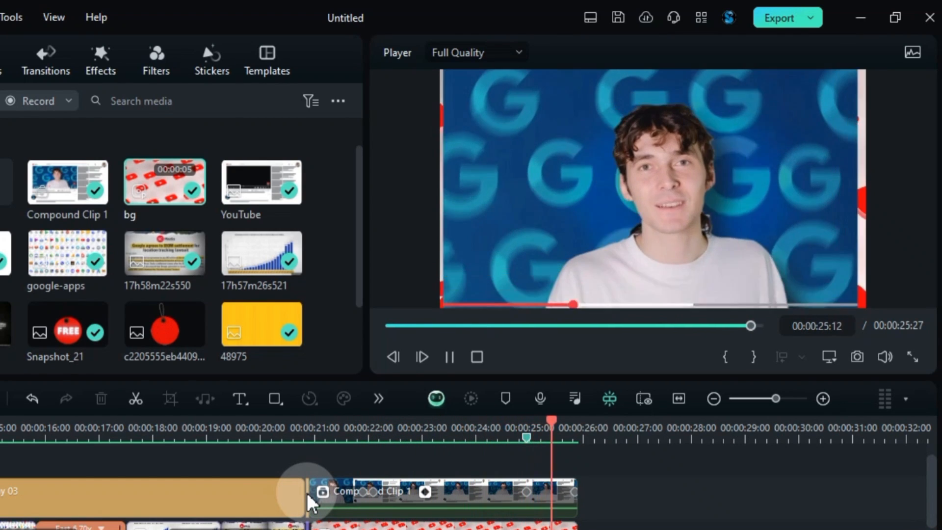
Find the Chalk Edge effect, apply it to the bg clip, and disable the compound clip above it
drag(578, 431, 435, 432)
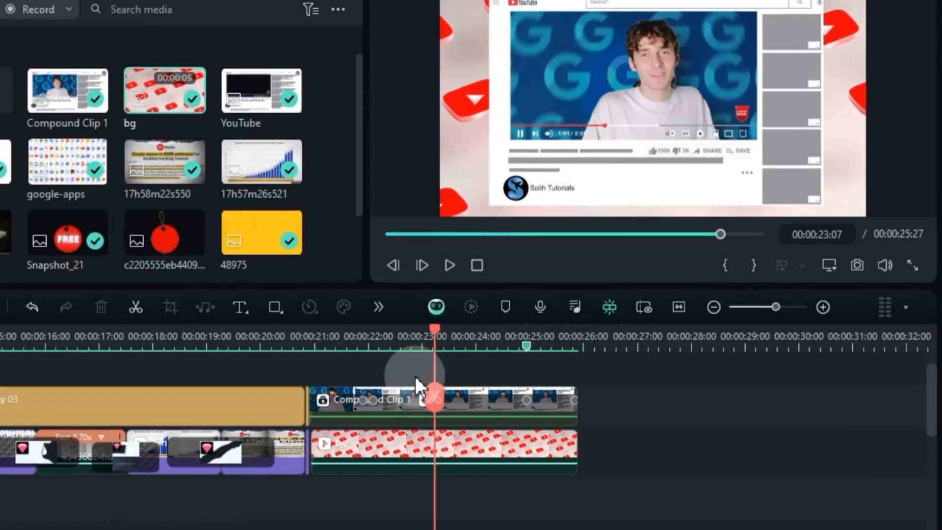
click(444, 451)
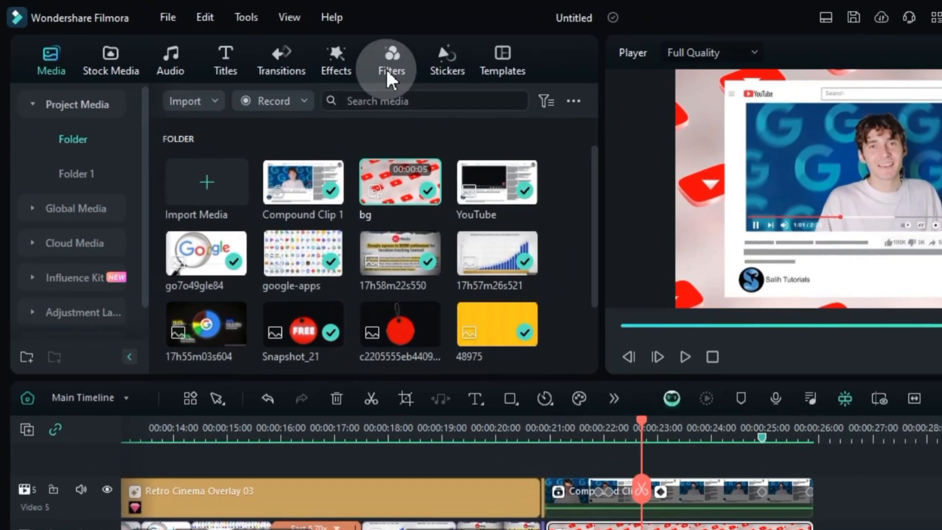
click(336, 56)
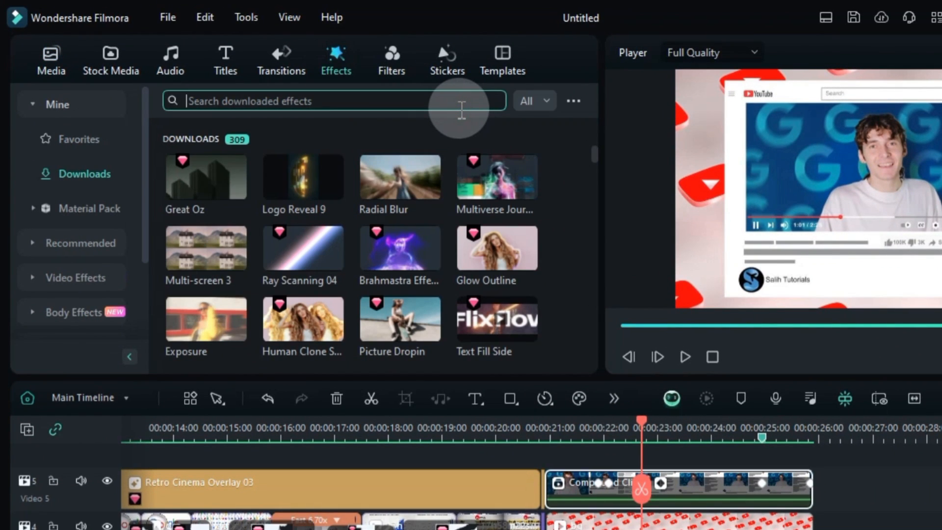
text(ge)
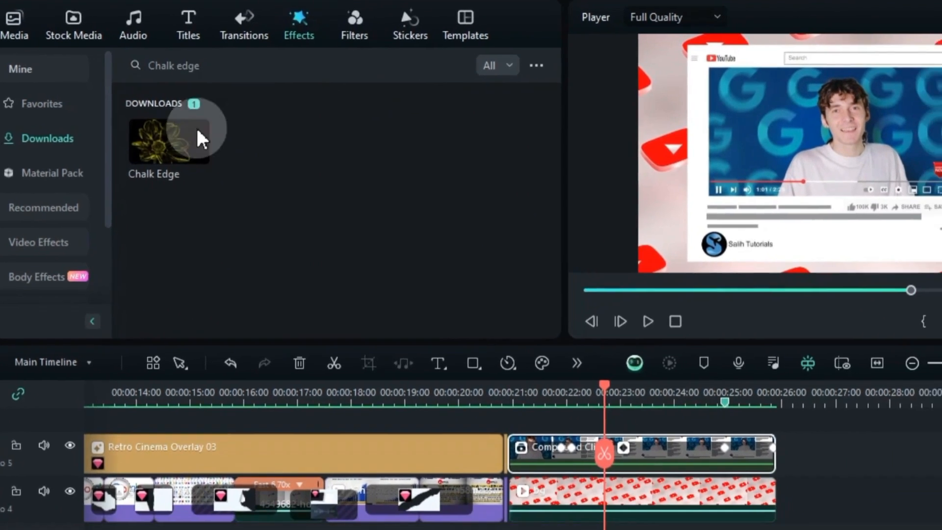
drag(228, 165, 218, 211)
drag(162, 155, 561, 478)
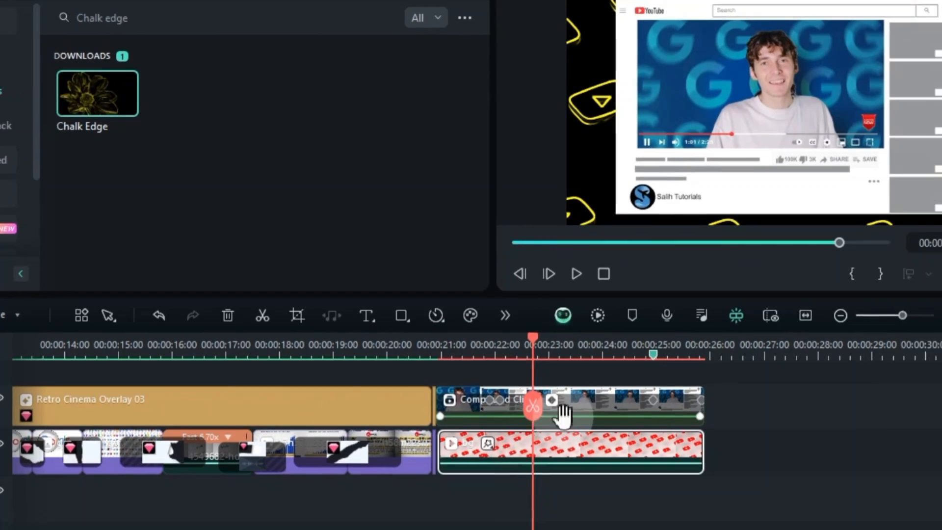
click(564, 411)
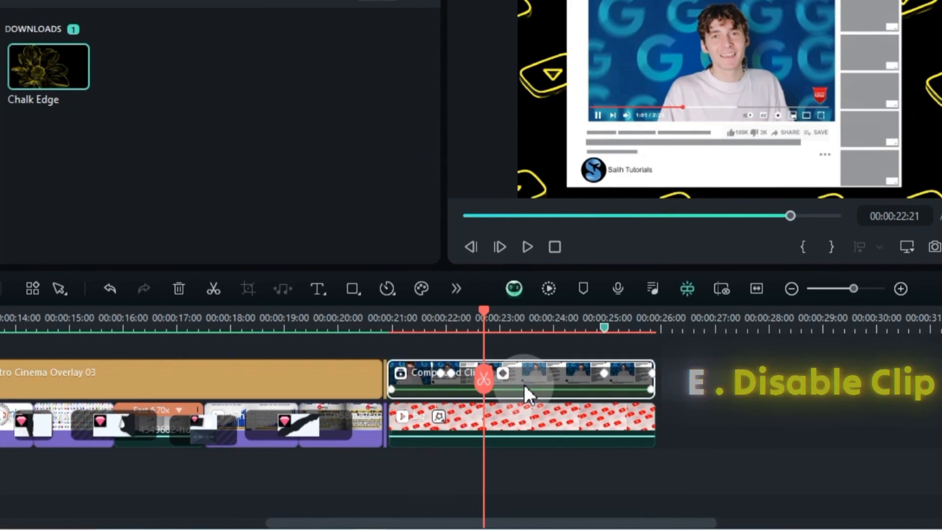
key(e)
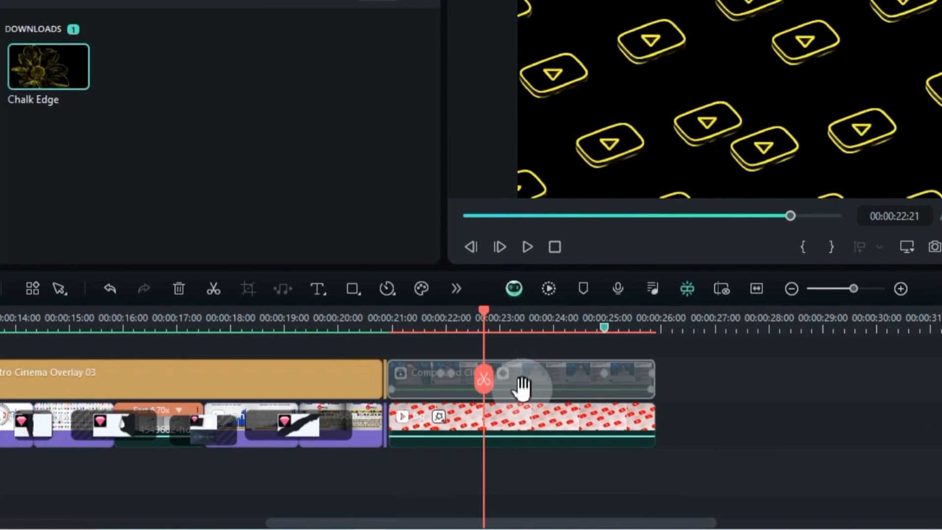
Set the bg clip's Chalk Edge effect color to the recent red
click(507, 429)
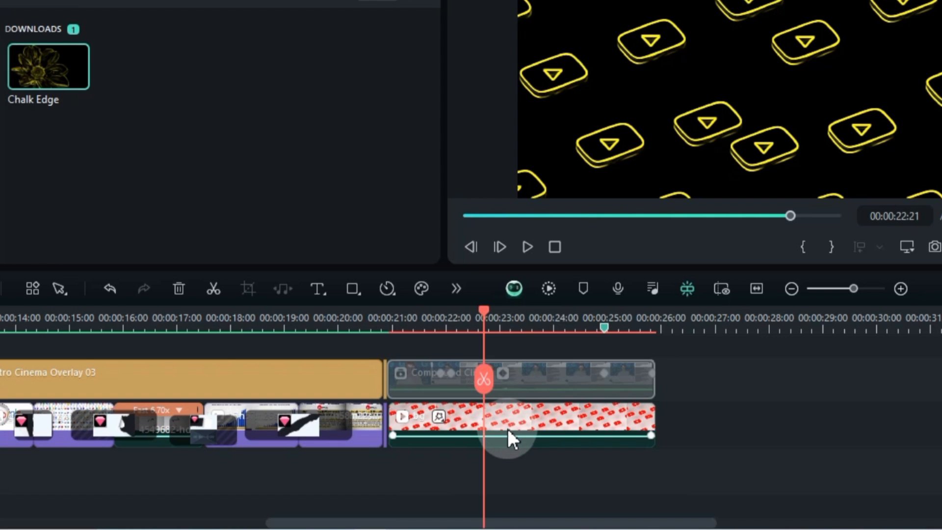
double_click(493, 428)
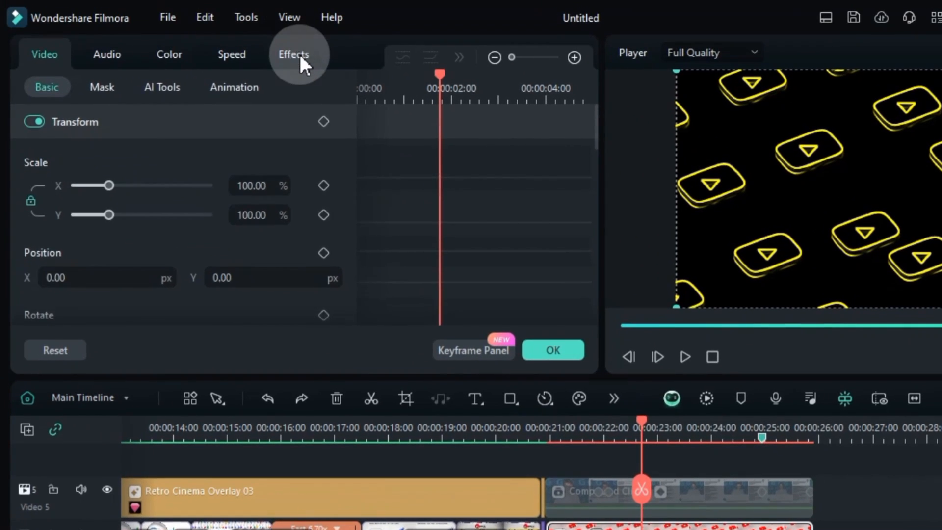
click(299, 54)
click(40, 186)
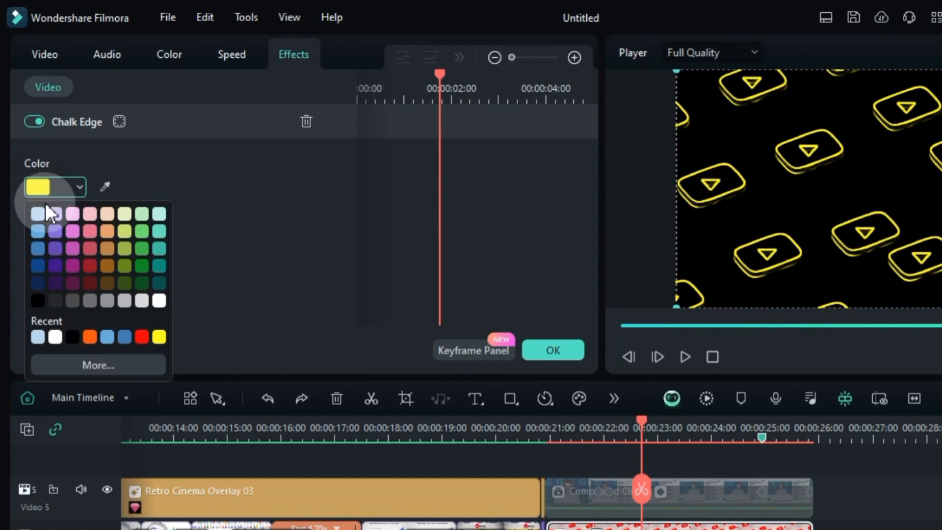
click(142, 336)
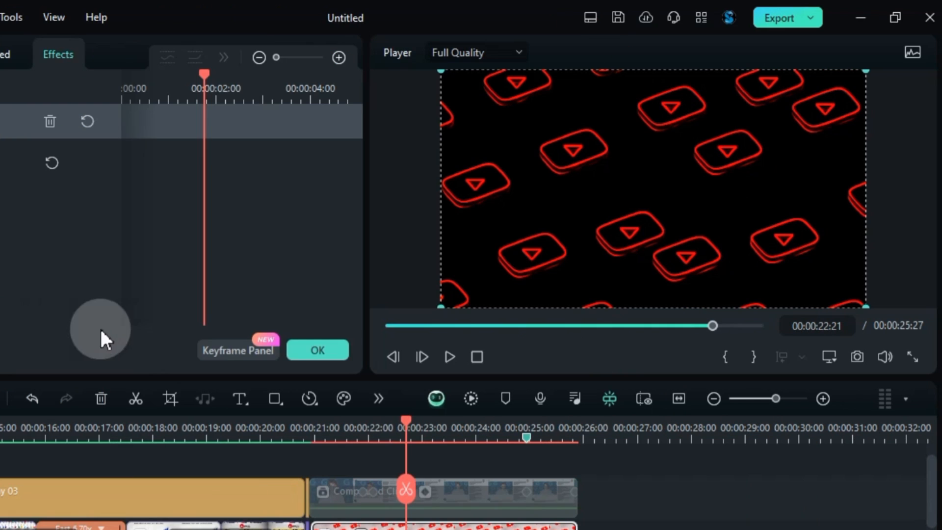
click(558, 351)
Search the downloaded effects for glow, apply the Glow effect to the bg clip, and lower its radius
click(260, 100)
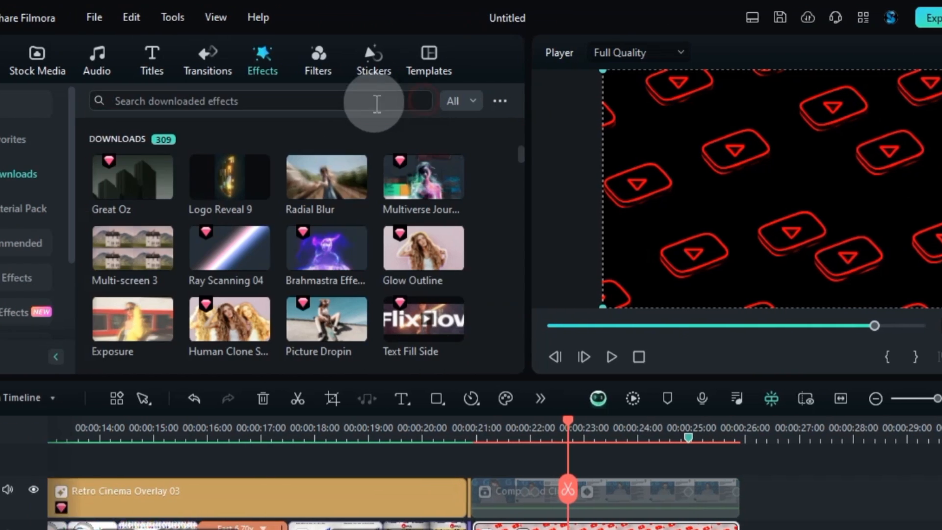
click(188, 100)
text(glow)
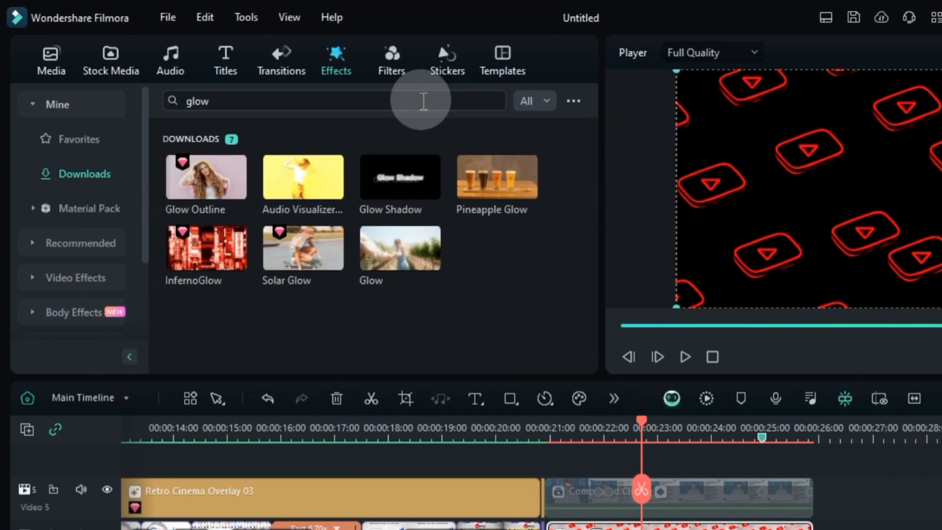
drag(391, 278, 575, 422)
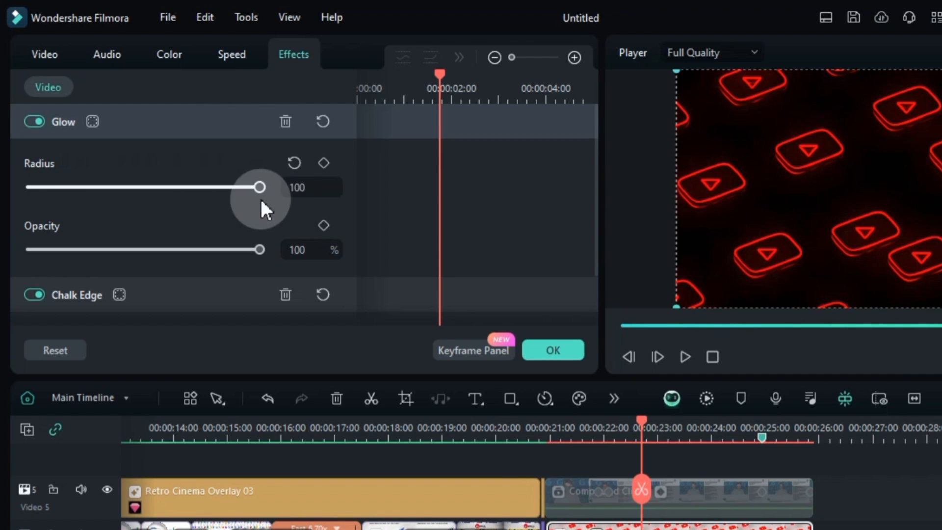
drag(260, 198, 120, 192)
click(527, 351)
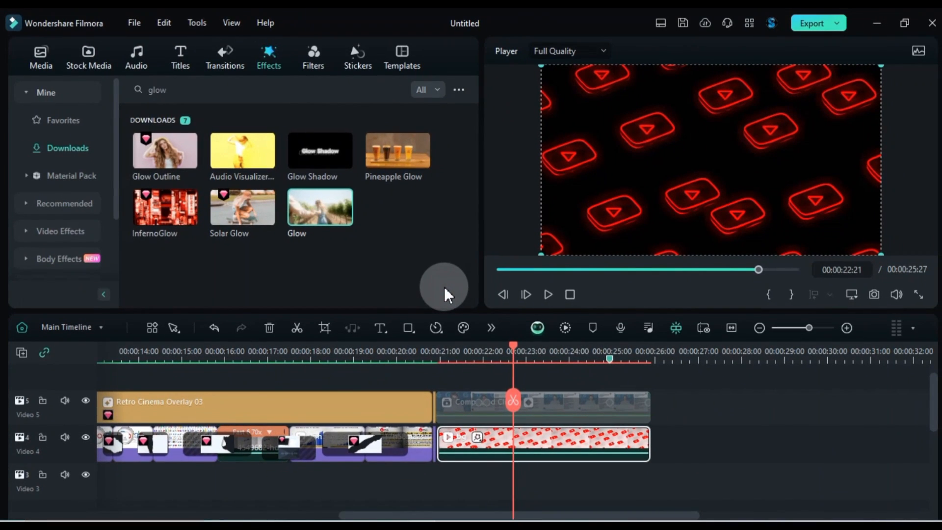
Copy the bg clip onto Video 3 directly below and remove the Glow and Chalk Edge effects from the copy
drag(526, 450, 530, 473)
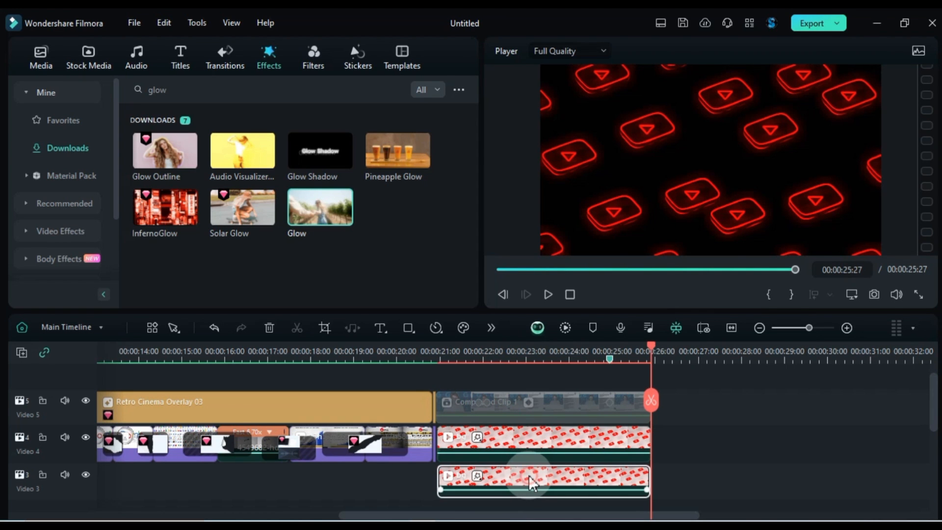
double_click(529, 474)
click(262, 115)
click(262, 115)
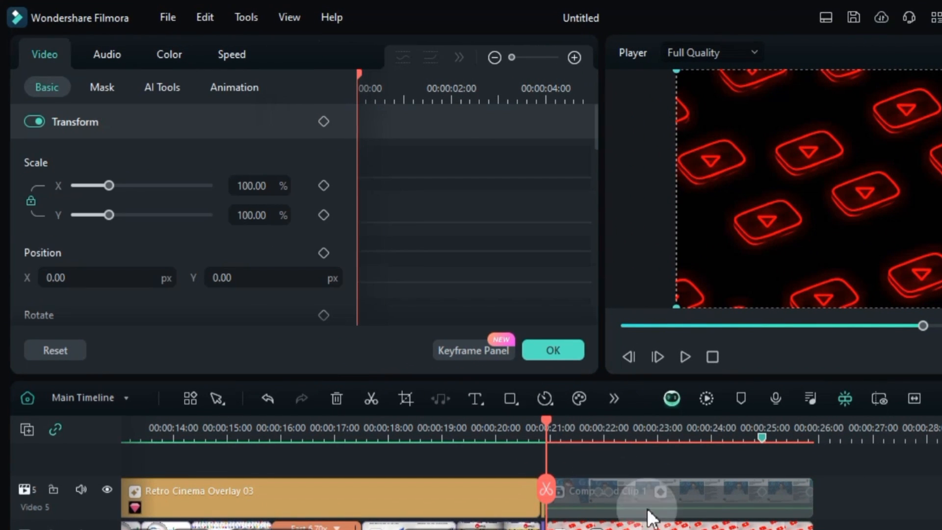
Set the blend mode of the bg clip on Video 4 to Pin Light
click(702, 527)
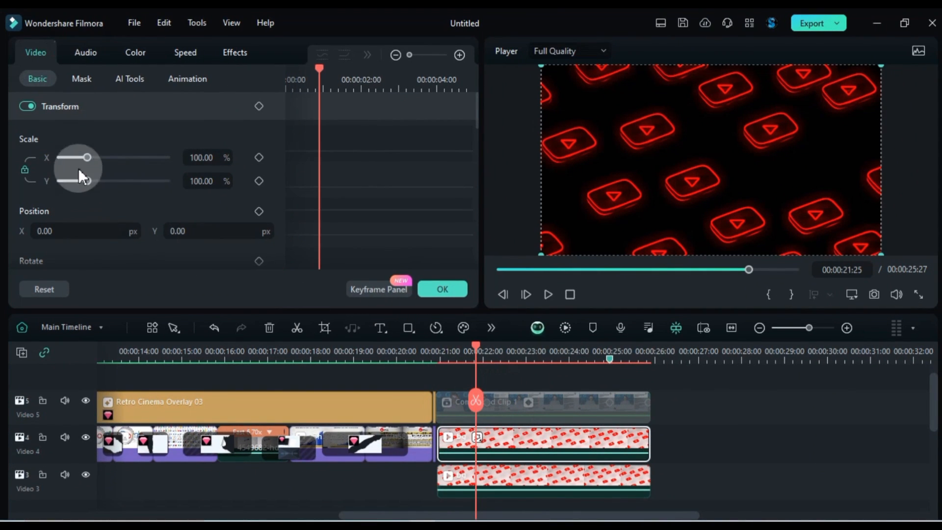
scroll(168, 166, down, 6)
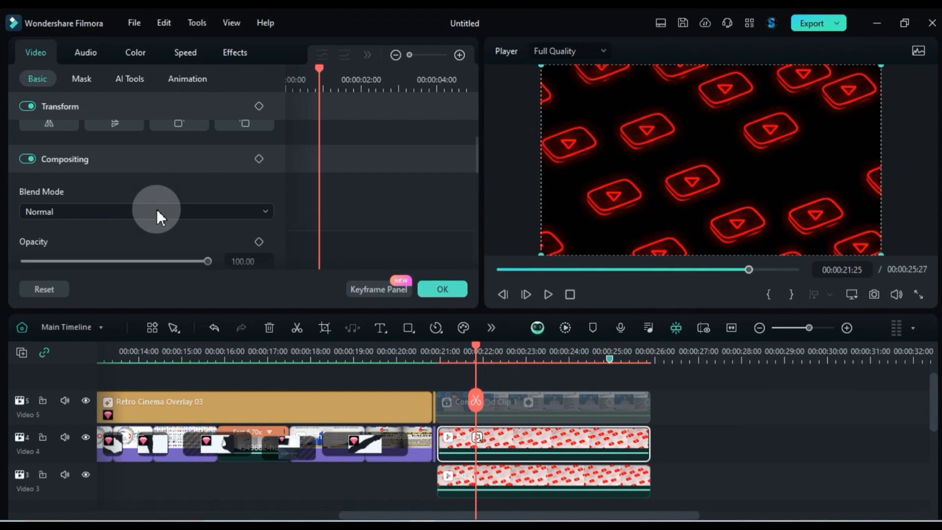
click(157, 209)
scroll(124, 325, down, 3)
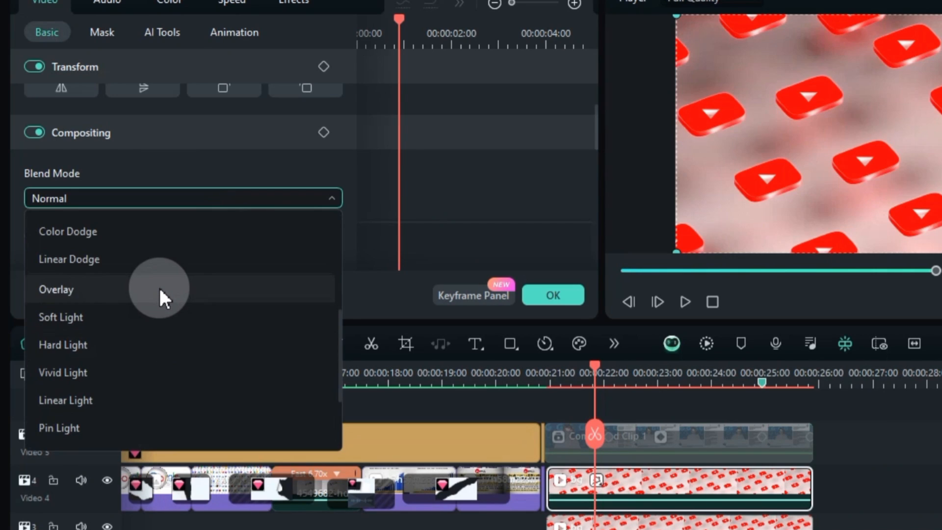
scroll(158, 290, down, 2)
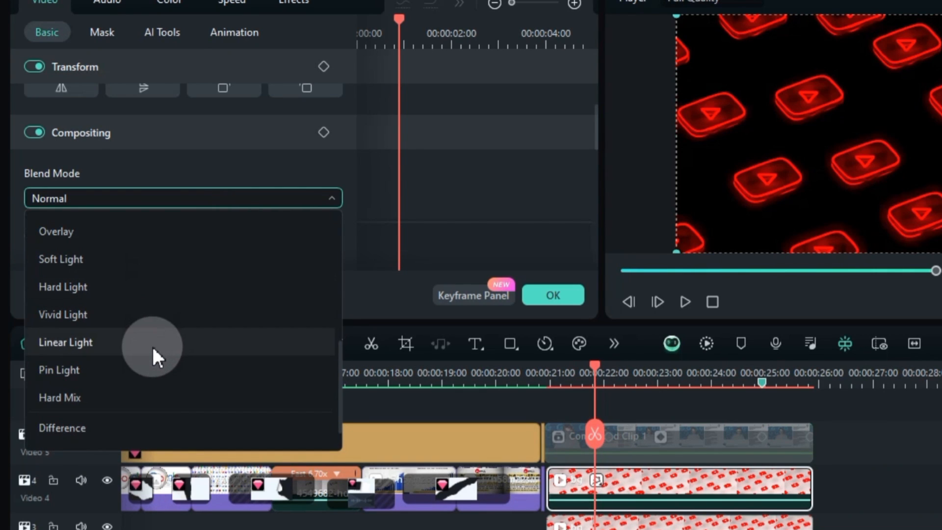
click(151, 363)
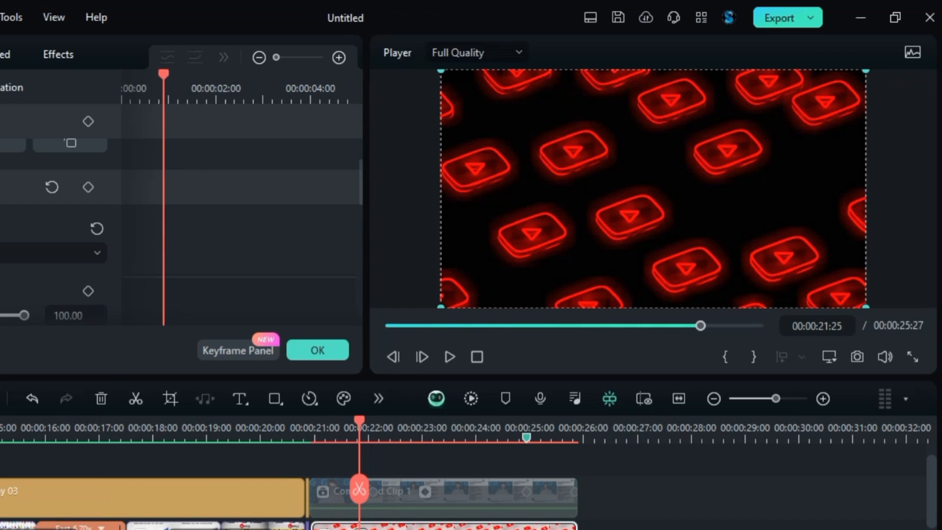
Lower the opacity of the bg clip on Video 4 and set the Video 3 copy's opacity to 50
scroll(171, 310, down, 2)
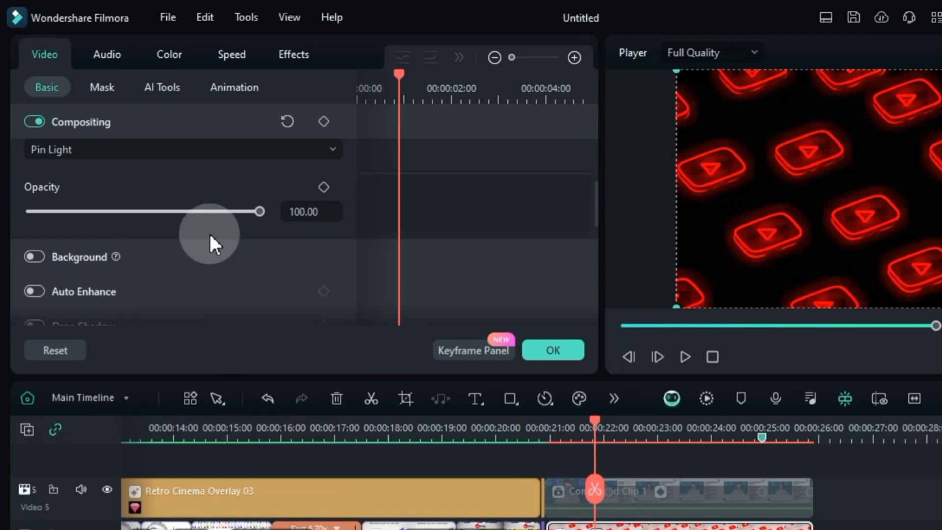
drag(258, 212, 144, 221)
click(644, 487)
drag(259, 211, 187, 213)
drag(180, 121, 145, 121)
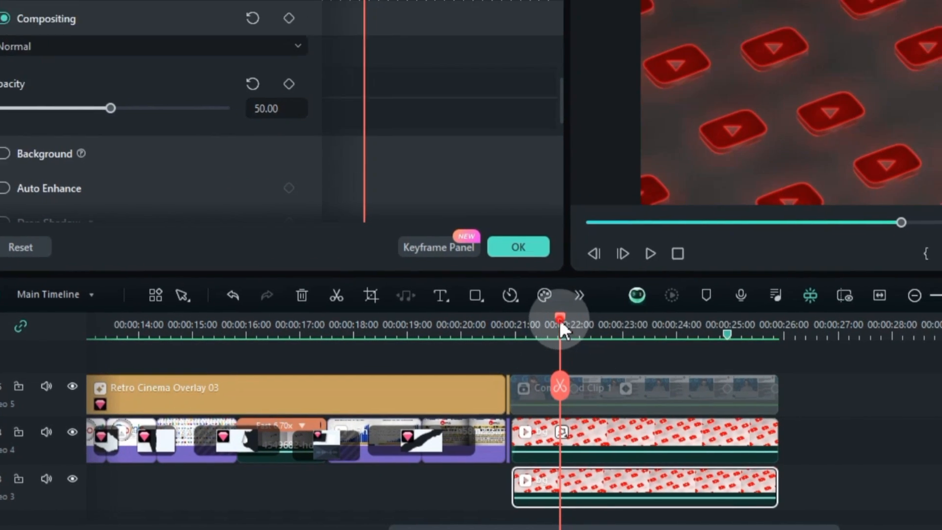
Play the layered background from its start and re-enable the compound clip above it
click(518, 331)
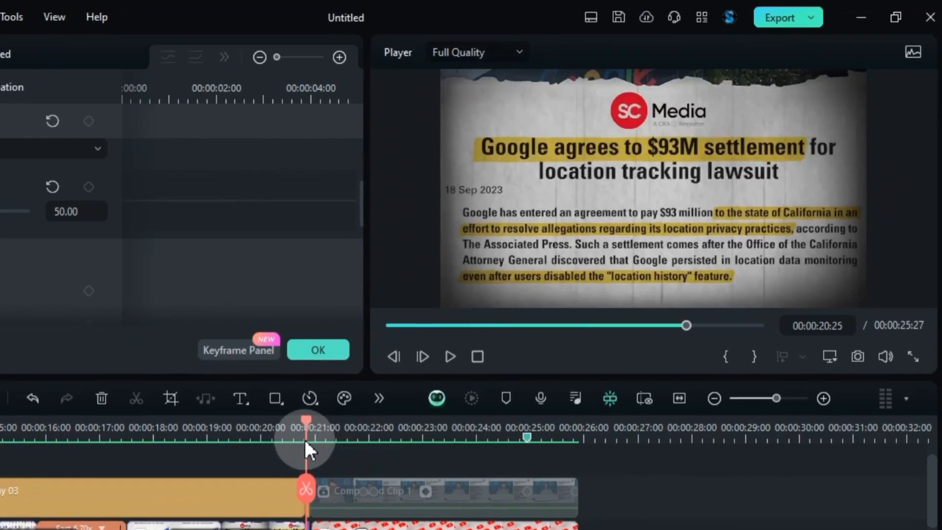
key(space)
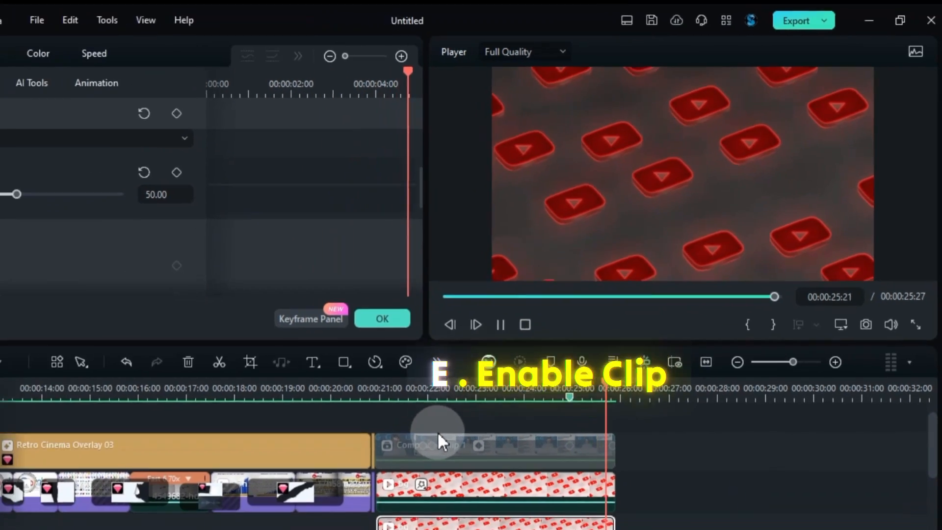
click(471, 444)
key(e)
At 00:00:23:05, turn on the compound clip's Drop Shadow with the Default type
click(485, 417)
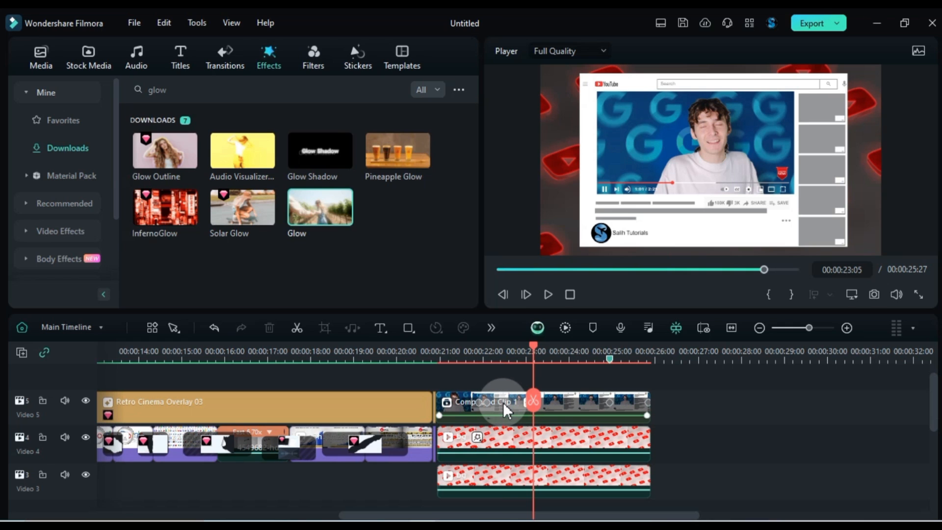
double_click(502, 402)
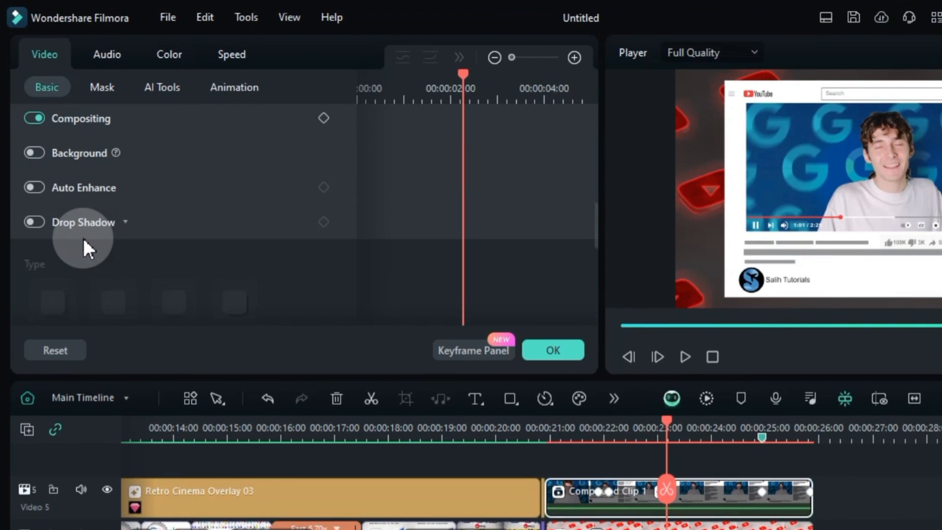
click(38, 222)
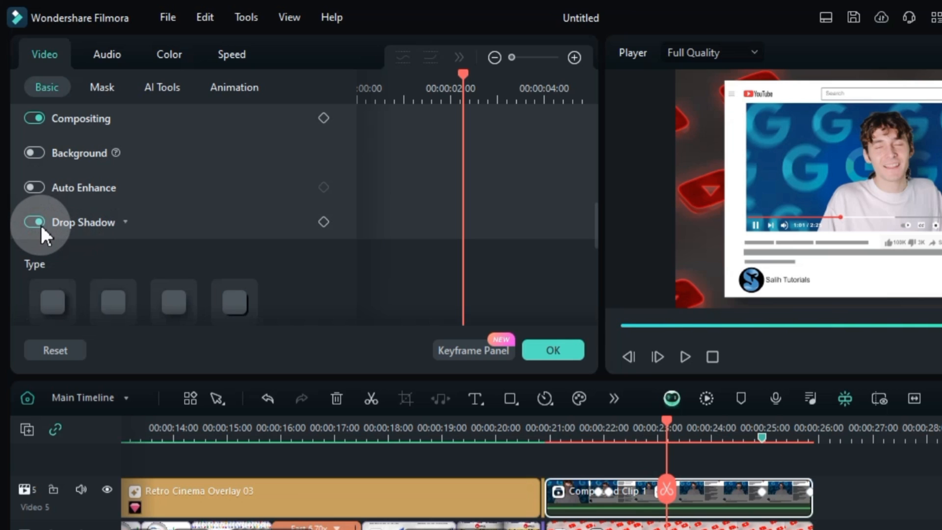
scroll(125, 245, down, 1)
scroll(123, 248, down, 1)
click(61, 204)
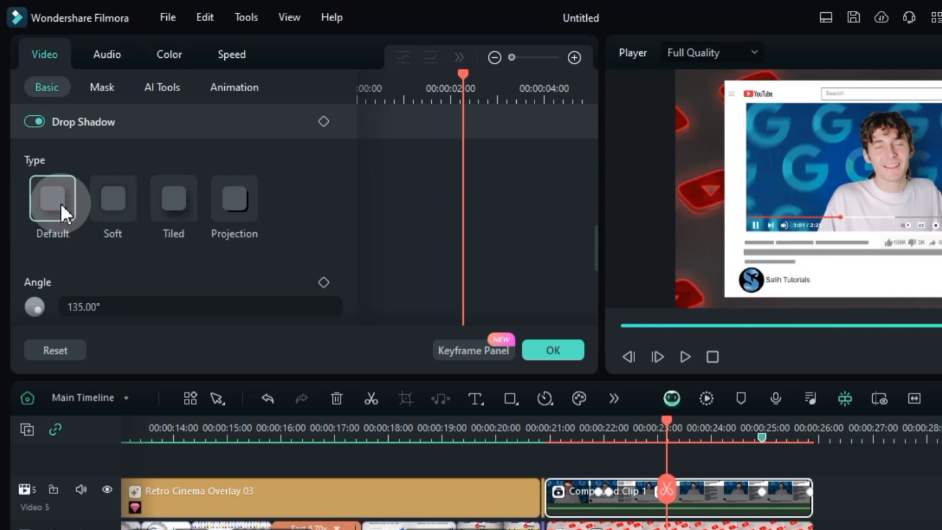
Set the compound clip's drop shadow color to white and its distance to 0%
scroll(57, 258, down, 2)
click(51, 264)
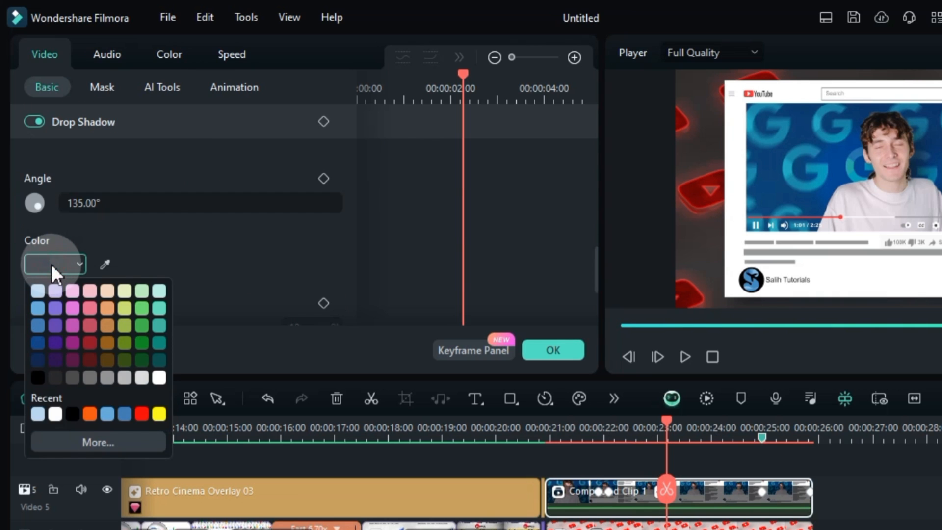
click(55, 413)
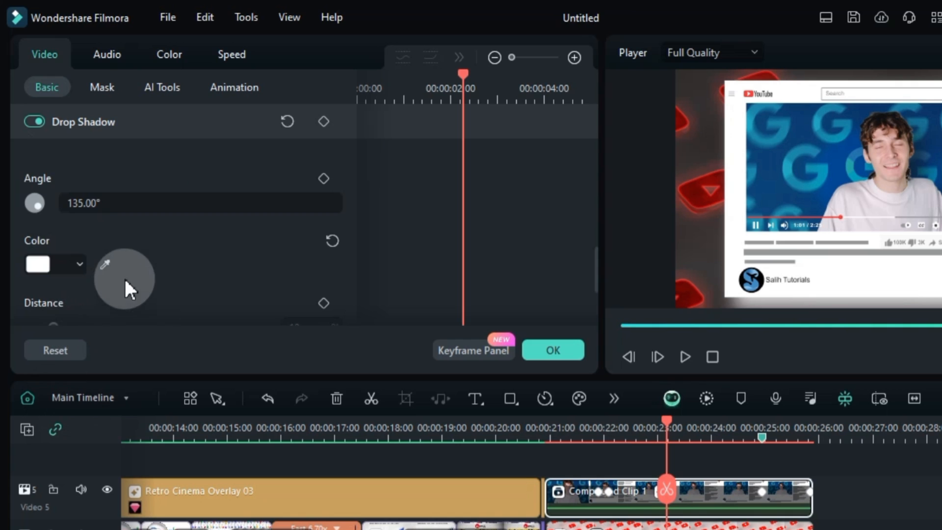
scroll(125, 281, down, 2)
drag(55, 225, 13, 219)
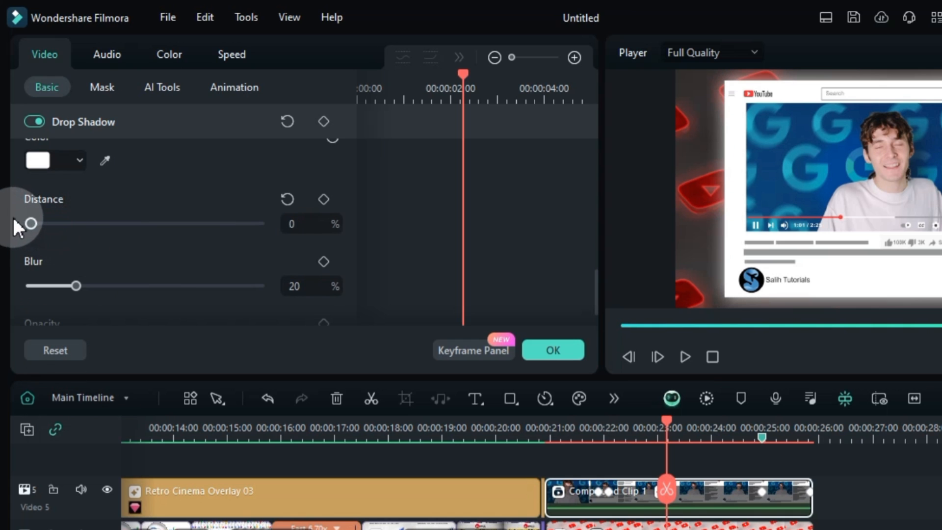
scroll(101, 261, down, 2)
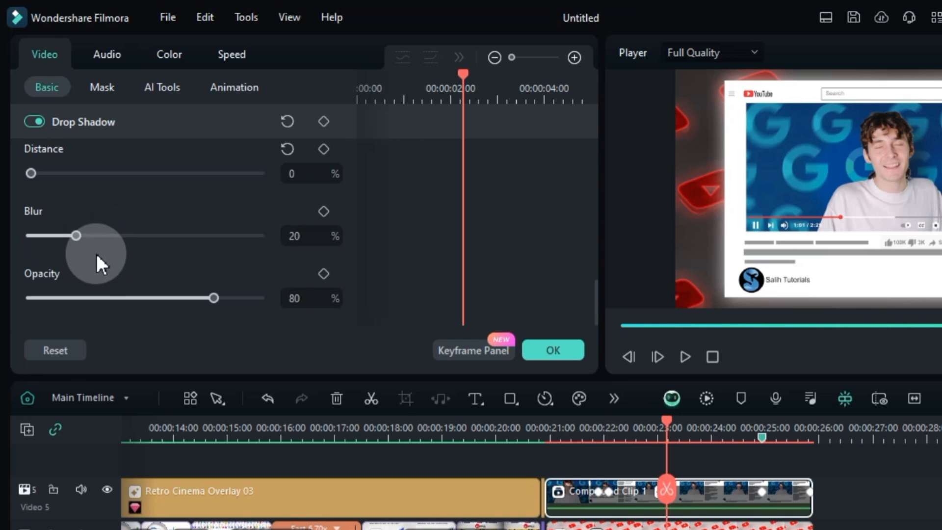
click(553, 350)
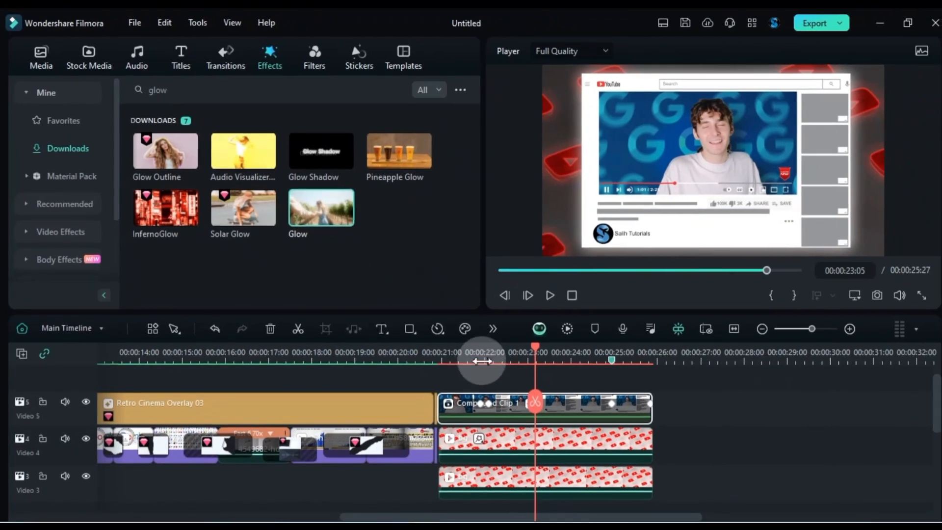
Play the YouTube page scene from its start at 00:00:20:26
drag(530, 360, 437, 373)
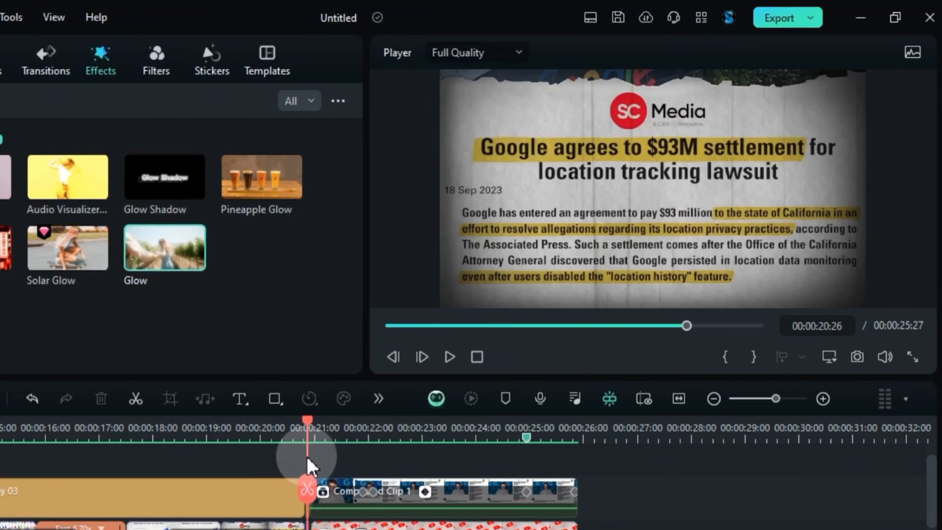
key(space)
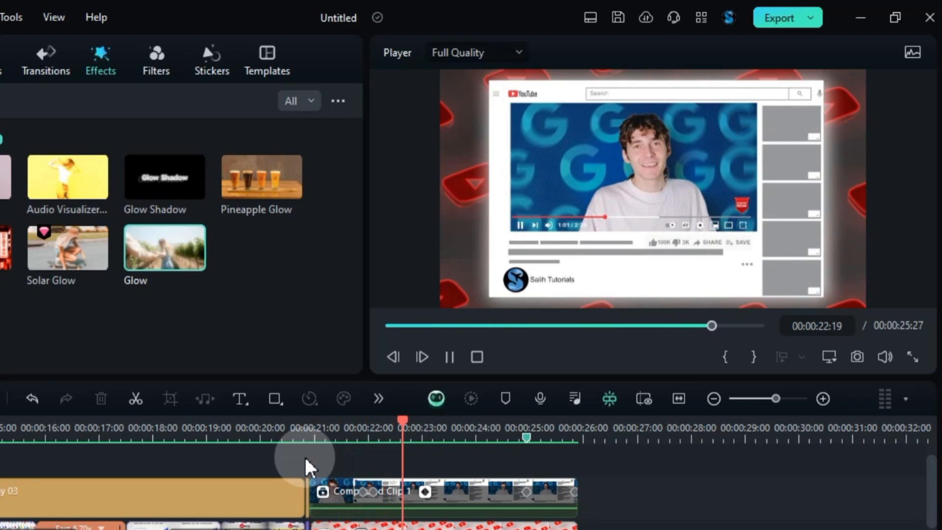
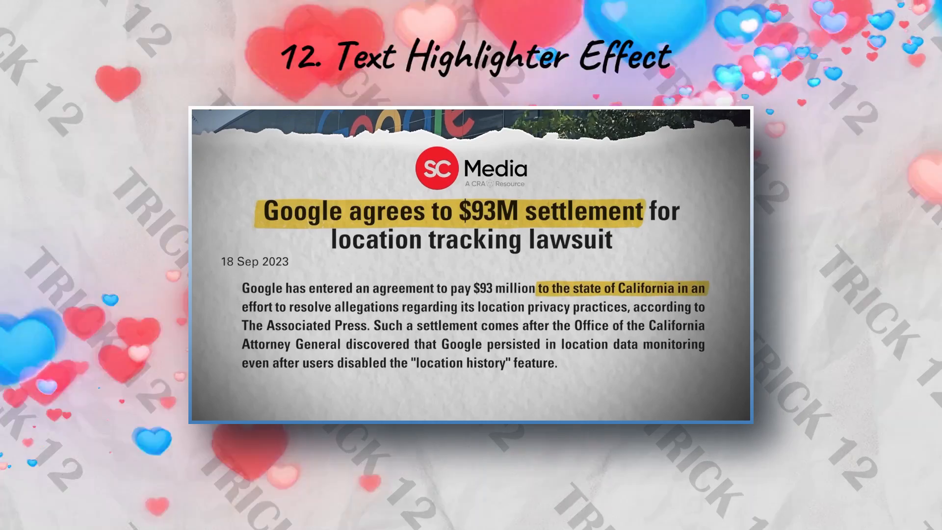
Search the stock media for "paper" and place the Catering Food Promo Media clip on Video 5 directly after the compound clip
click(689, 436)
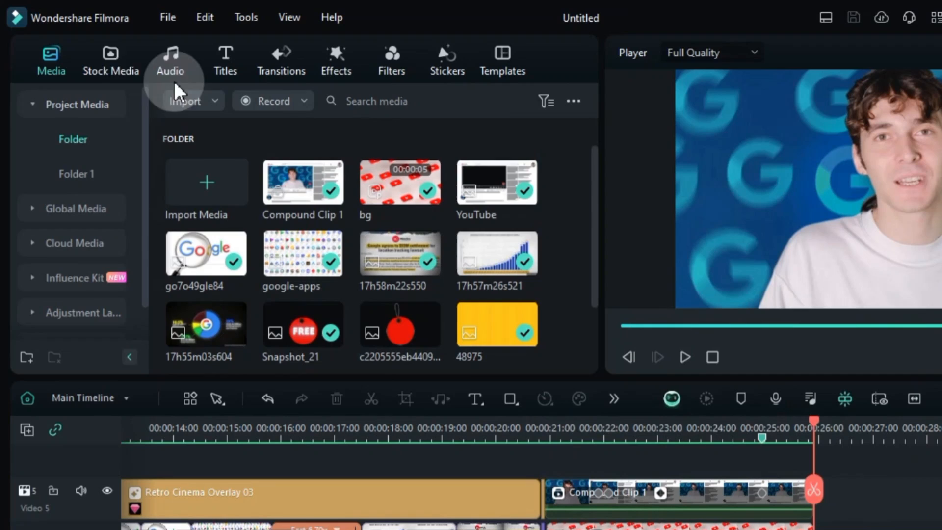
click(96, 55)
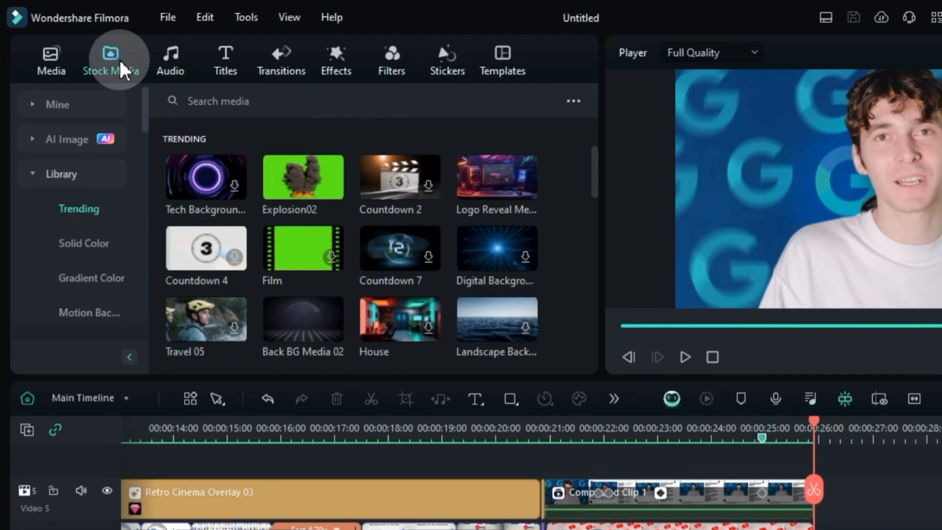
click(330, 104)
text(pa)
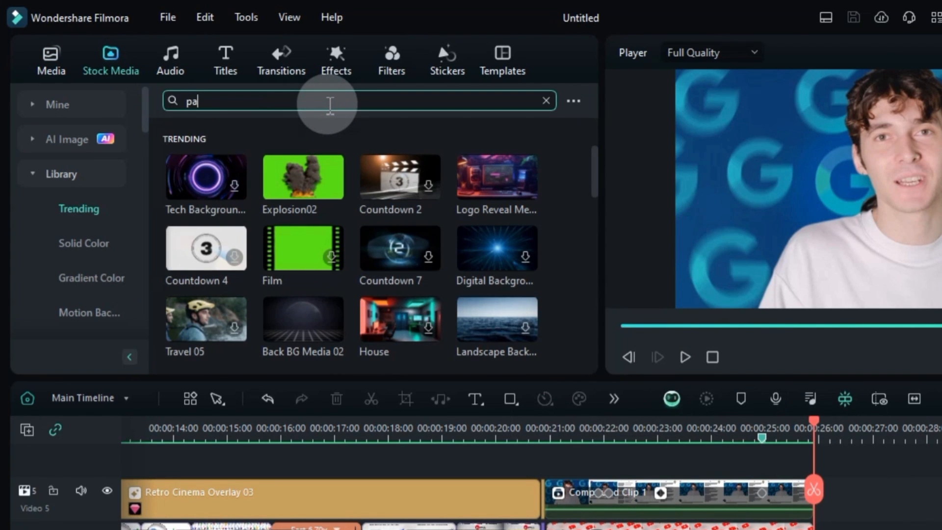
text(per)
key(Return)
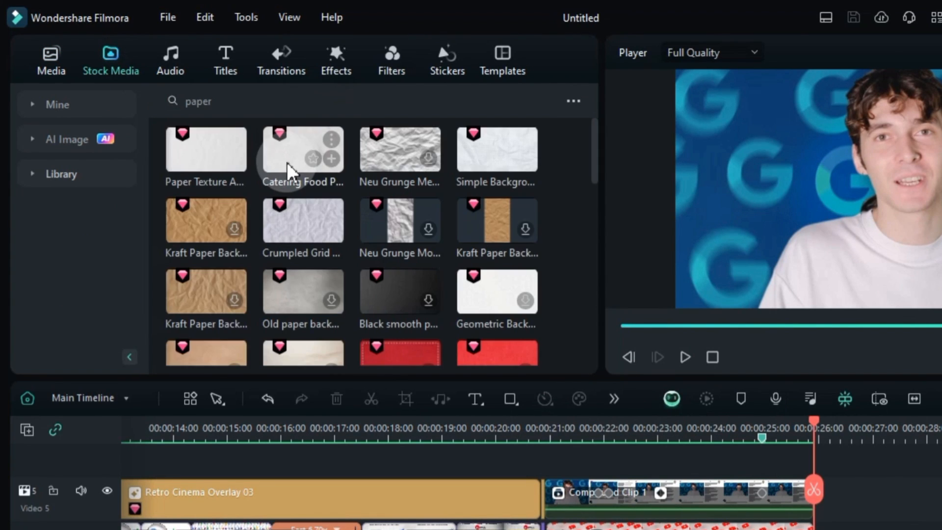
click(289, 172)
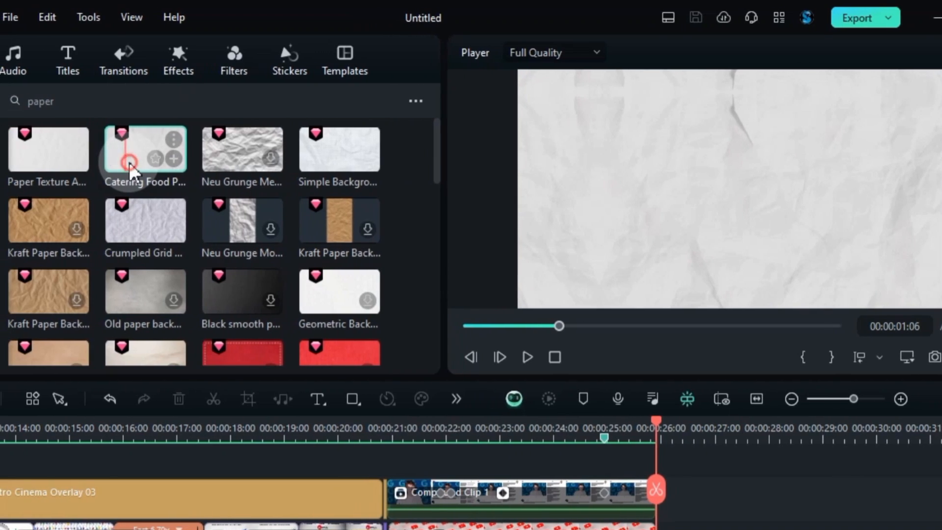
drag(132, 169, 667, 504)
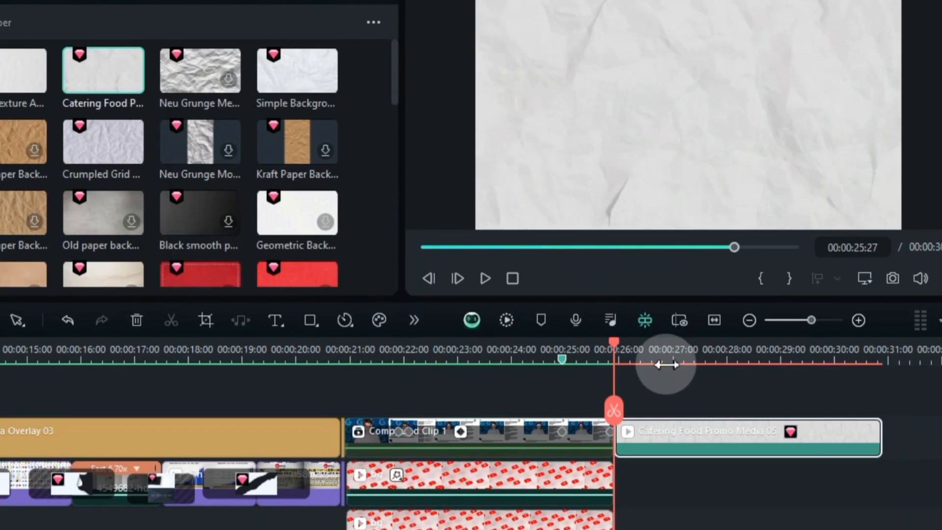
Take a PNG snapshot of the paper clip at 00:00:26:14 and save it to D:/Filmora 13/Ad
drag(633, 344, 645, 343)
click(893, 278)
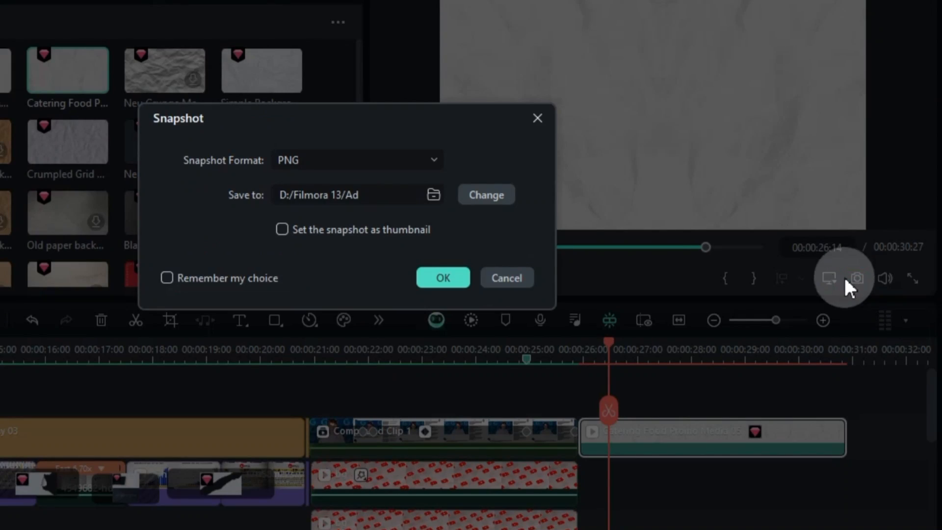
click(443, 278)
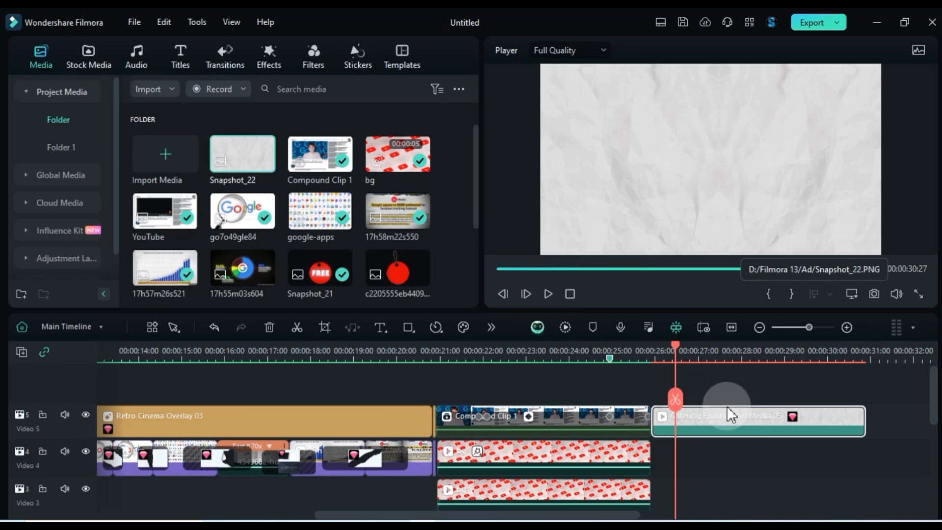
Replace the stock paper clip with the paper snapshot image and place it on Video 3 directly after the bg clip
key(Delete)
drag(242, 157, 658, 420)
click(749, 412)
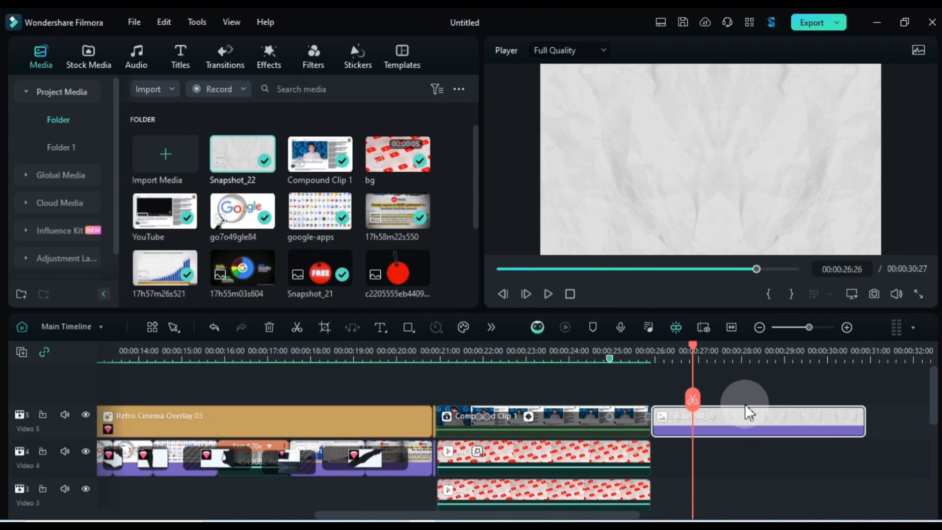
drag(740, 427, 732, 464)
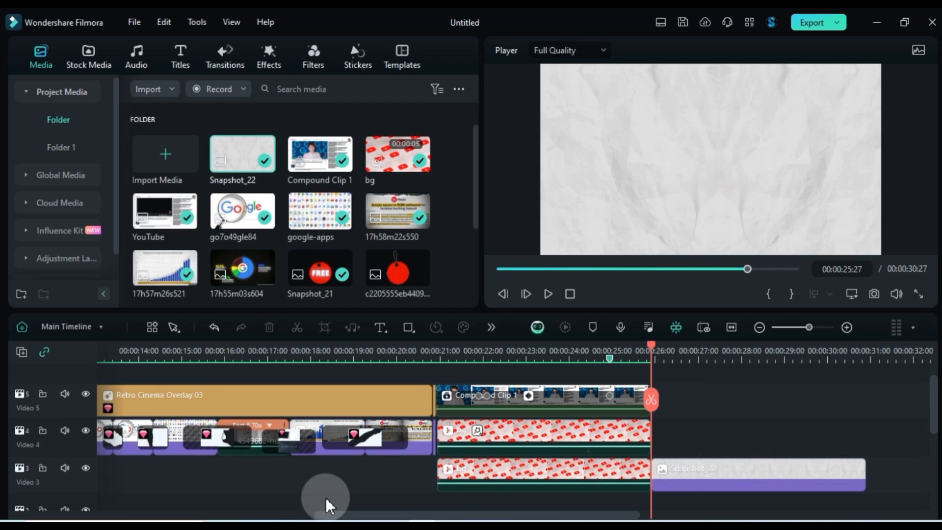
Import the SC Media logo image from the file folder onto Video 4 above the paper snapshot
click(274, 526)
drag(154, 157, 675, 432)
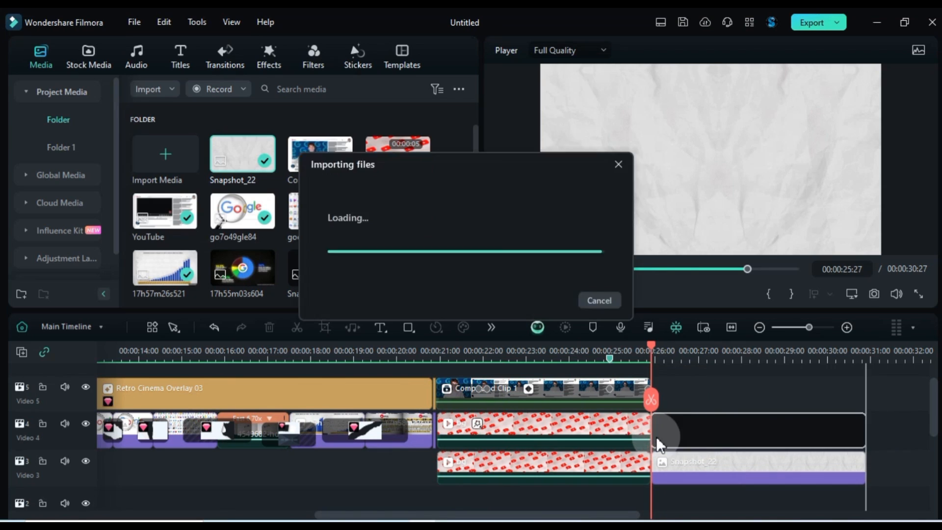
click(723, 428)
Scale the logo to 30% and set its Y position to 282 px
scroll(93, 138, up, 5)
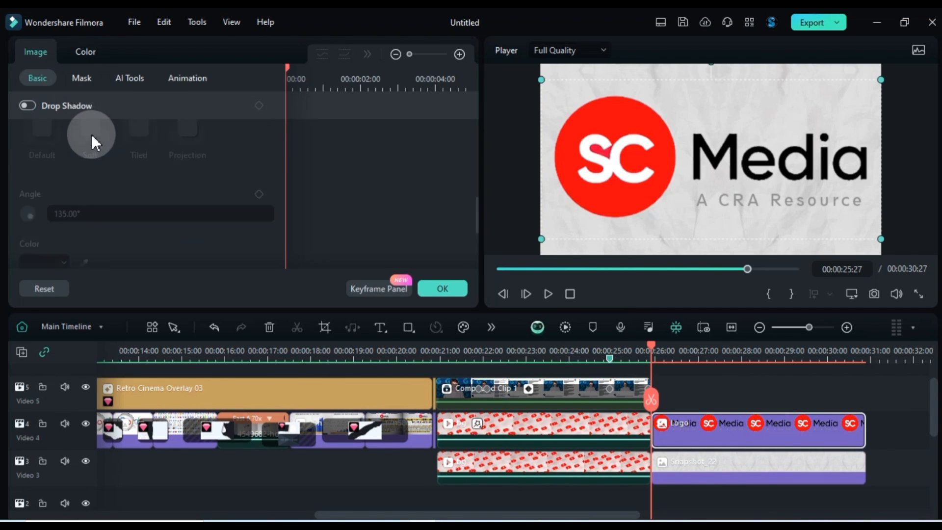
click(213, 158)
text(30)
key(Return)
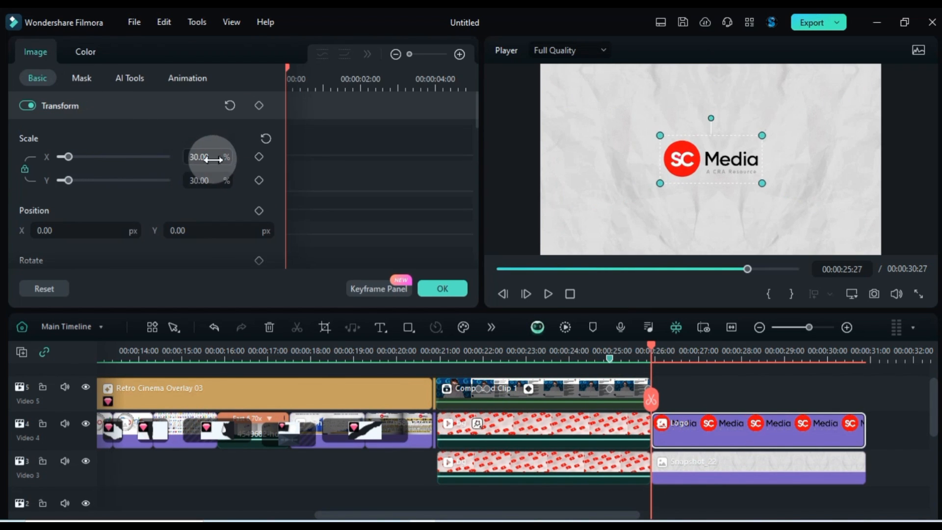
click(206, 232)
text(261)
key(Return)
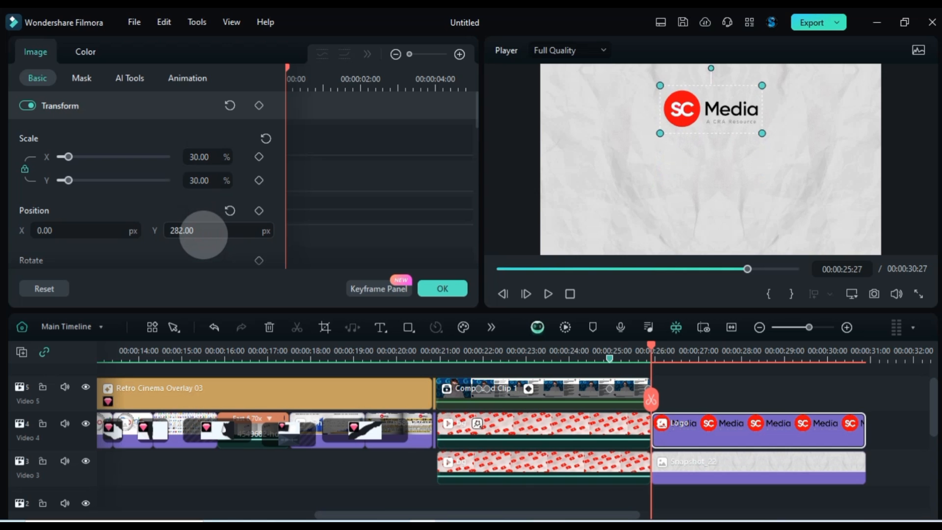
click(747, 390)
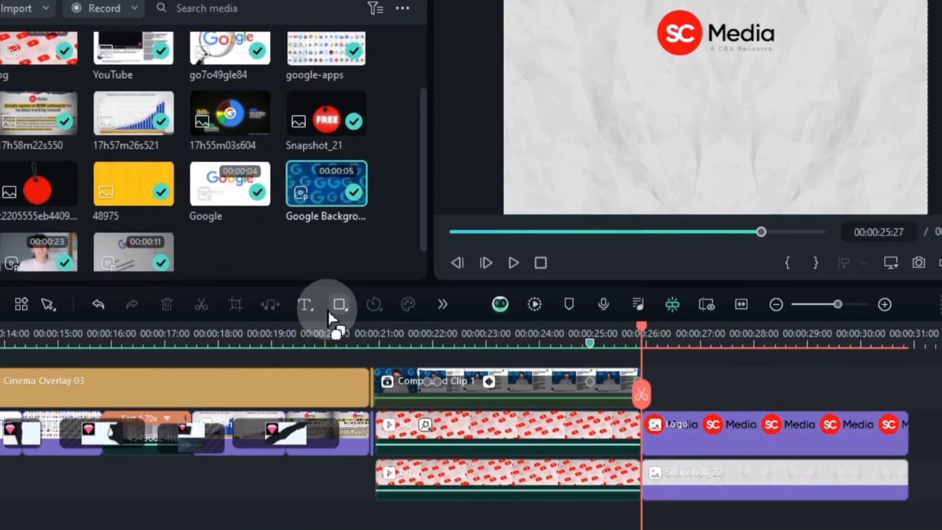
Add a text title on Video 5 above the logo reading "Google Agrees to $93M settlement for location tracking lawsuit"
click(328, 310)
click(336, 330)
click(761, 428)
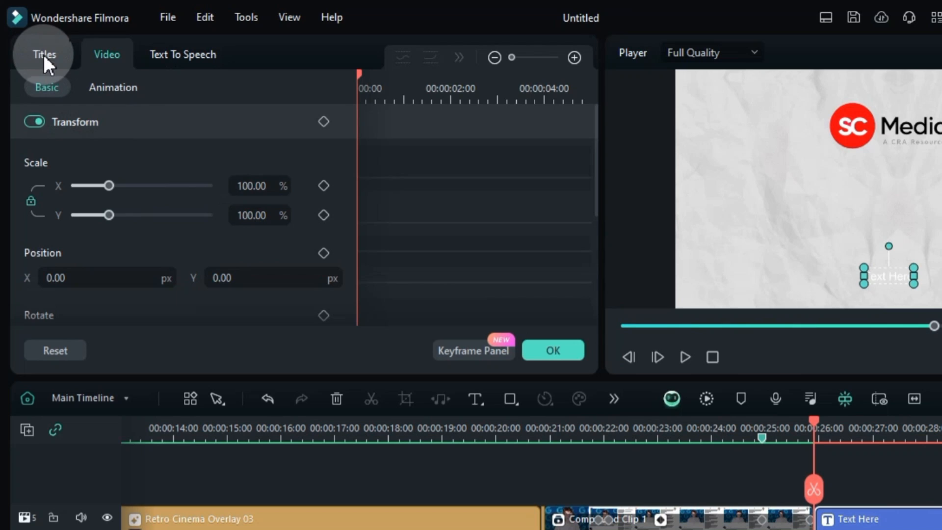
click(45, 54)
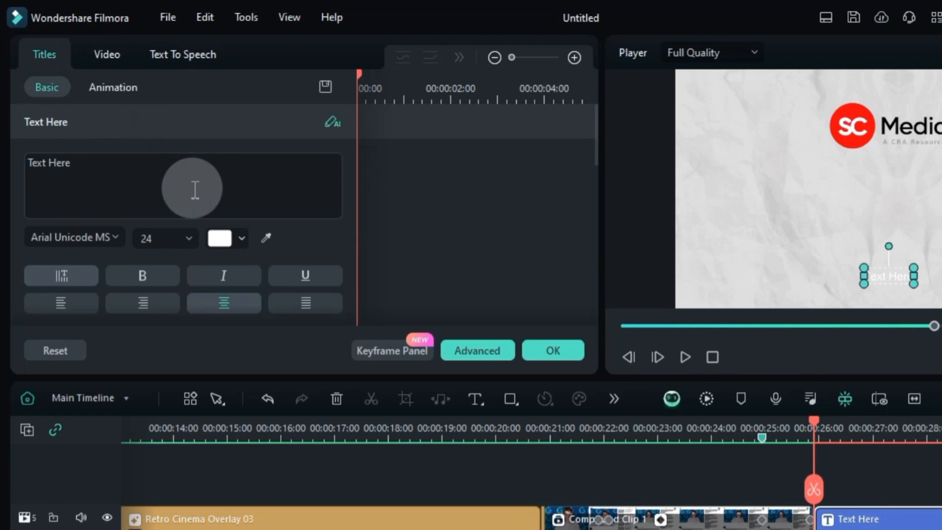
triple_click(199, 179)
text(Google Agrees to $93M settlement for)
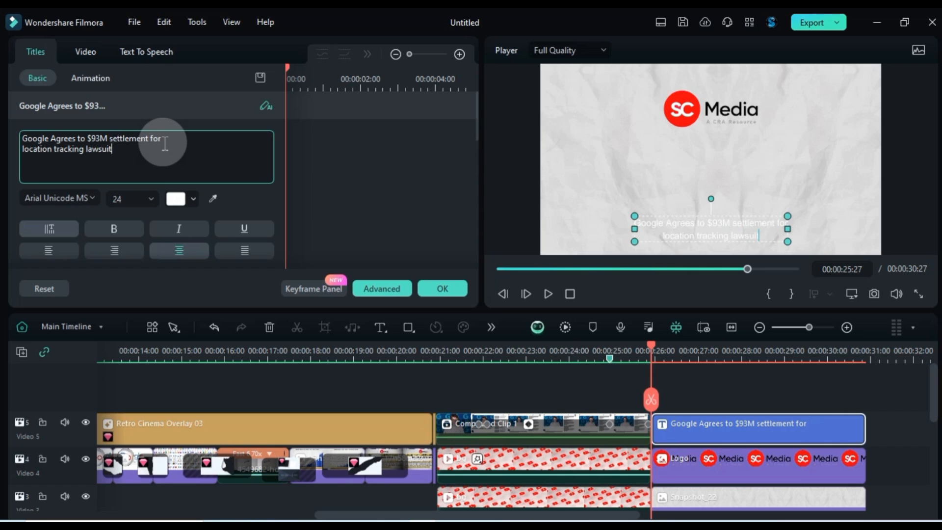
Format the headline text in black Impact at size 44
triple_click(166, 143)
click(179, 198)
click(208, 319)
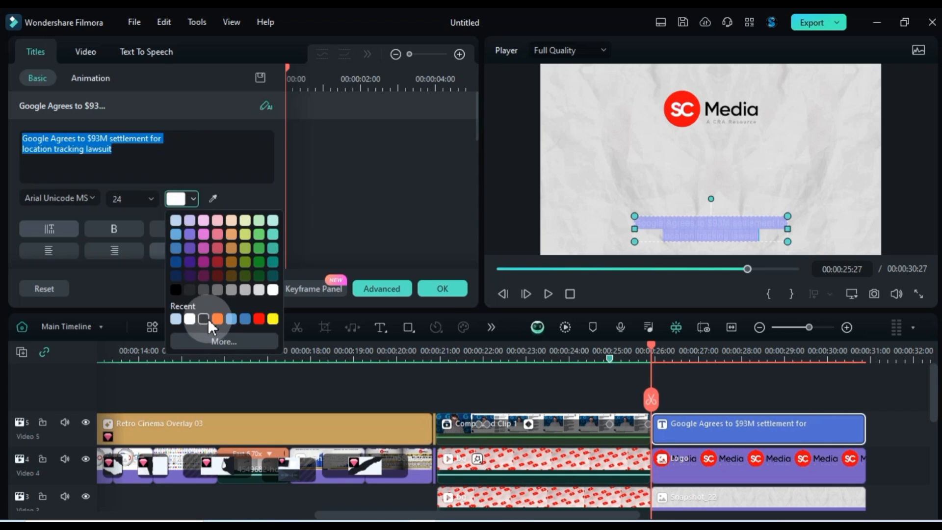
click(137, 204)
text(44)
click(35, 198)
text(Impact)
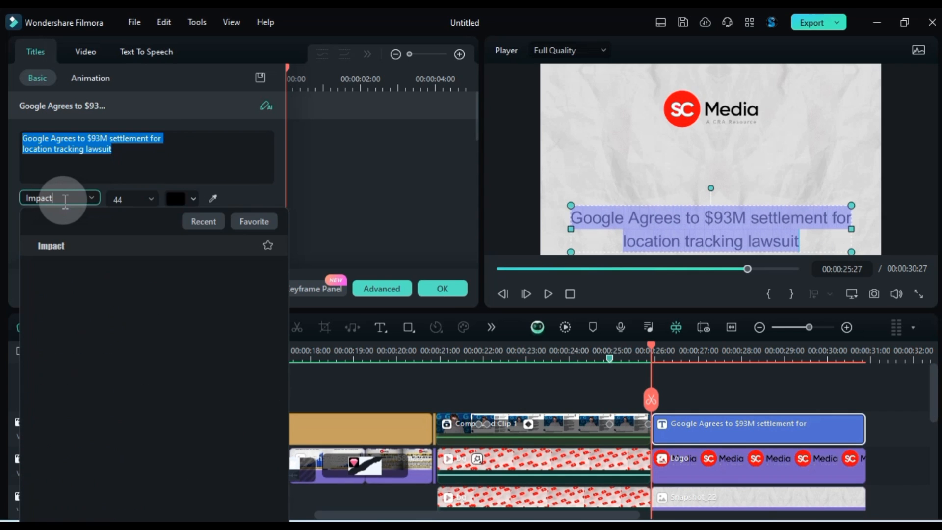
click(63, 242)
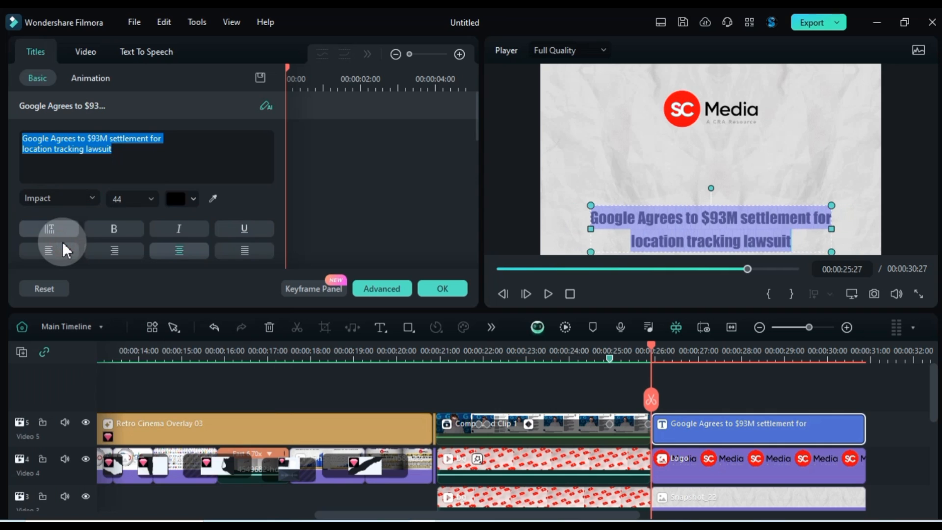
click(154, 149)
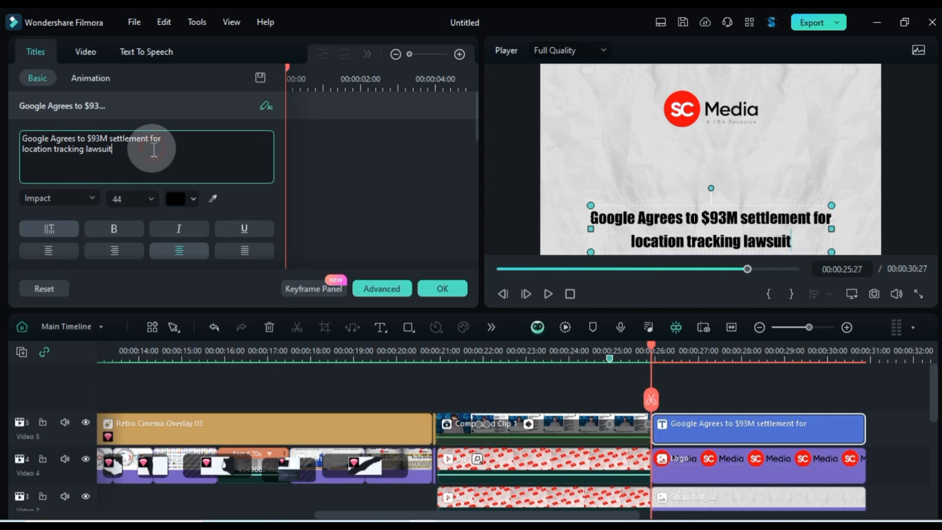
Scale the headline title to 129% and set its Y position to 520 px
click(89, 57)
drag(202, 243, 208, 228)
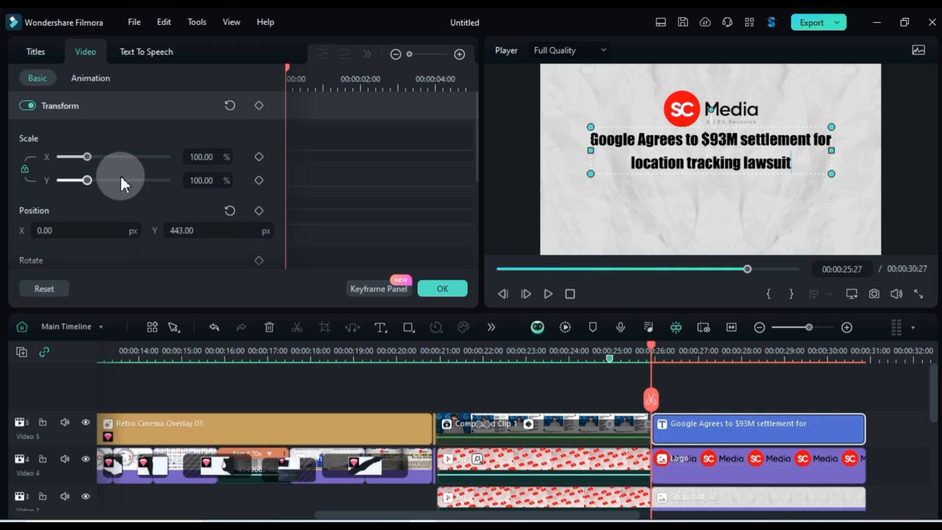
drag(209, 158, 214, 158)
drag(221, 227, 222, 228)
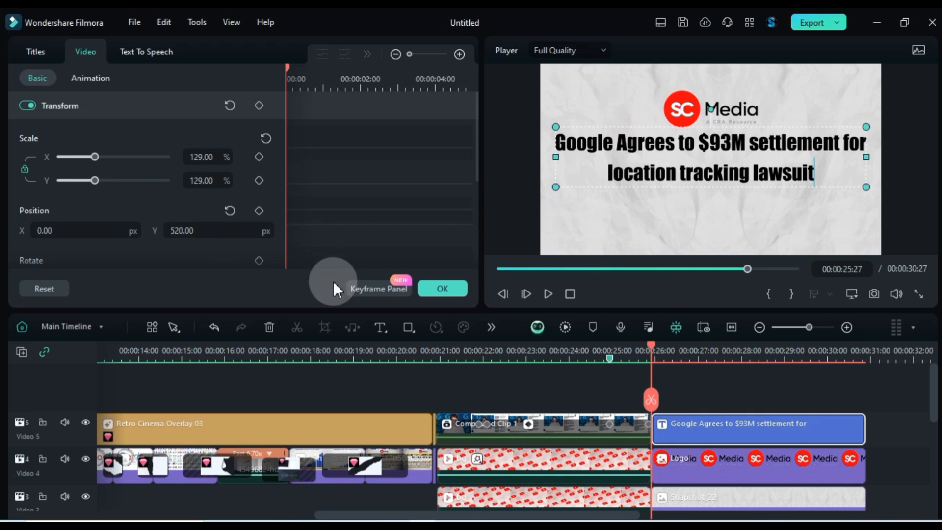
Duplicate the headline title onto Video 6 and set the copy's Y position to 188 px
drag(710, 429, 706, 366)
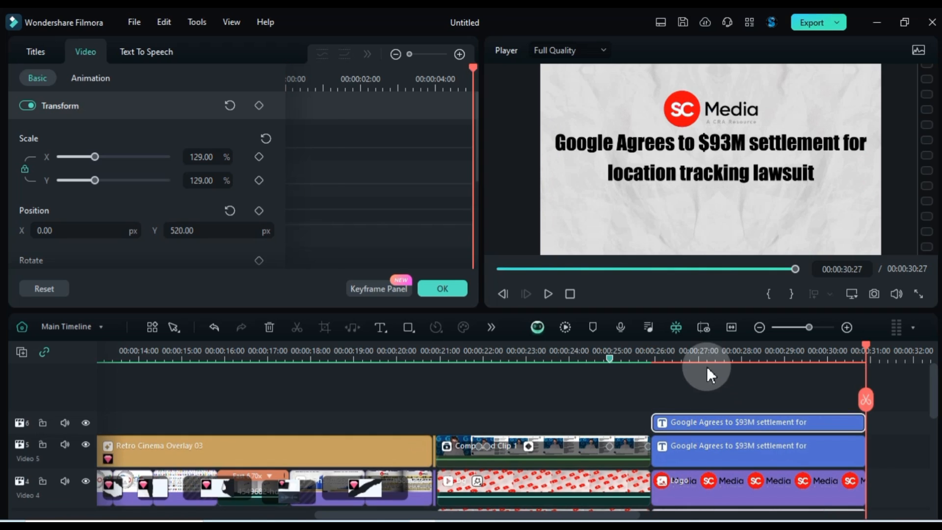
click(710, 350)
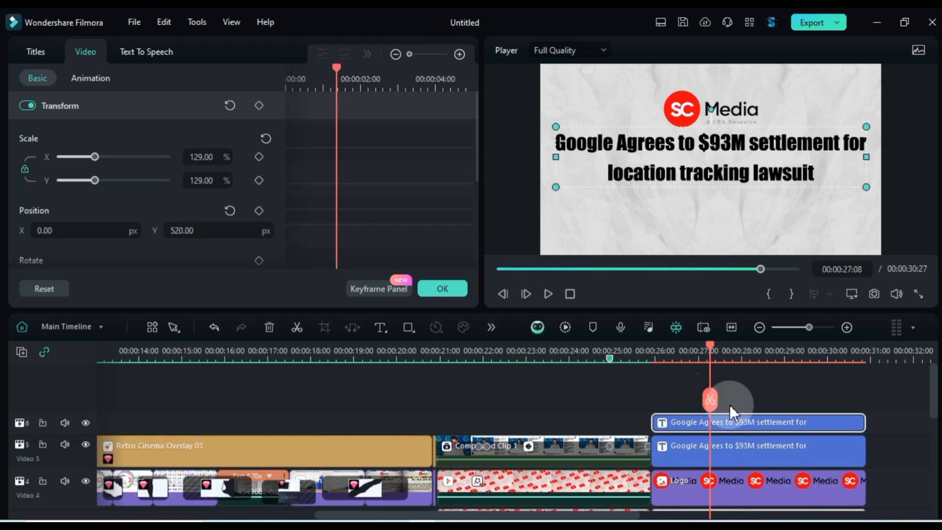
drag(230, 230, 71, 67)
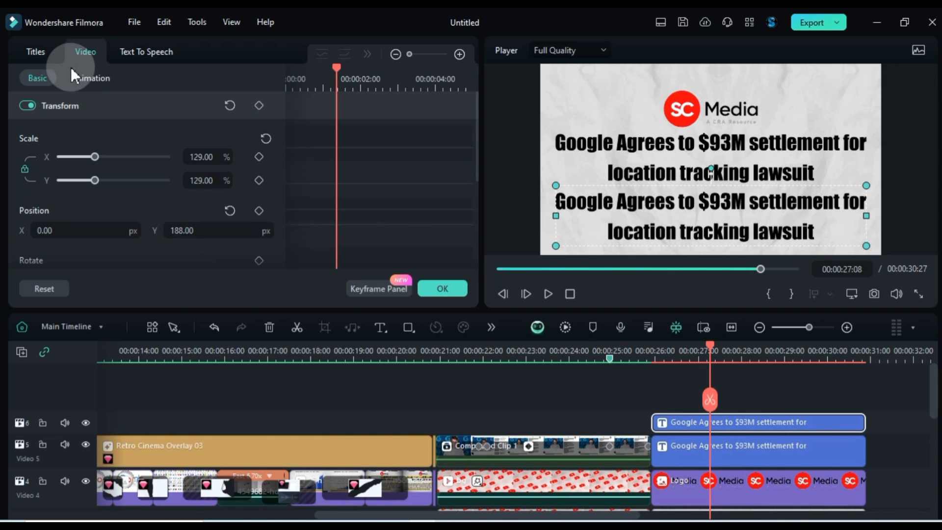
Set the copied title's font size to 36 and its text to "Google has entered an agreement to pay $93 million to the state of California in an"
click(40, 53)
click(132, 199)
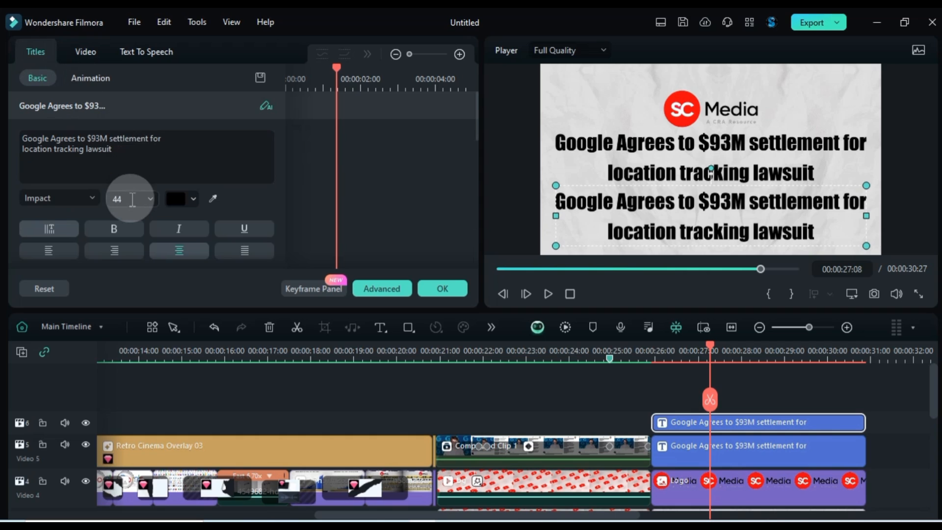
click(153, 150)
key(ctrl+a)
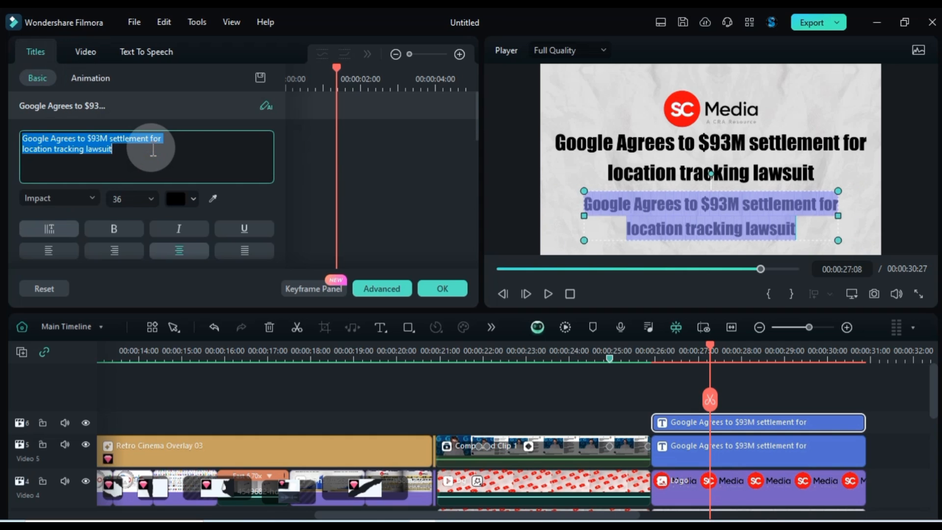
text(Google has e)
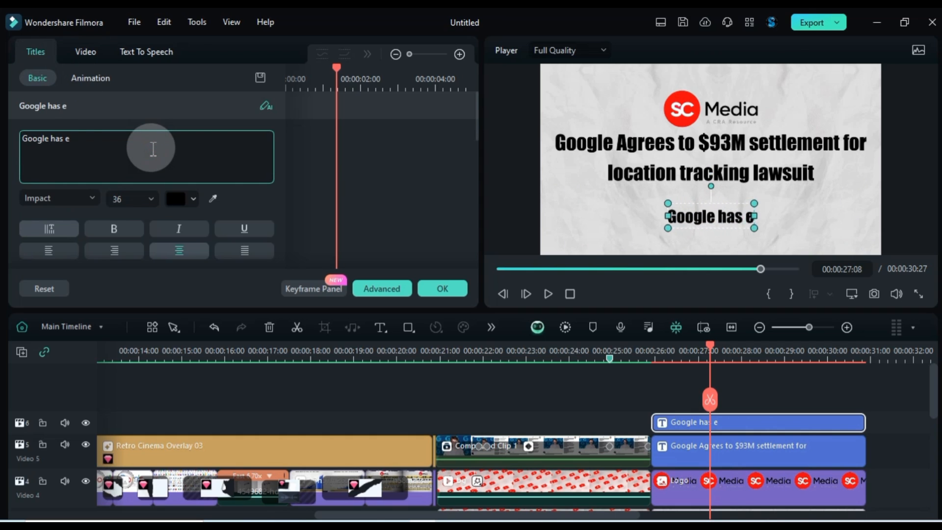
text(ntered an agreement to pay $)
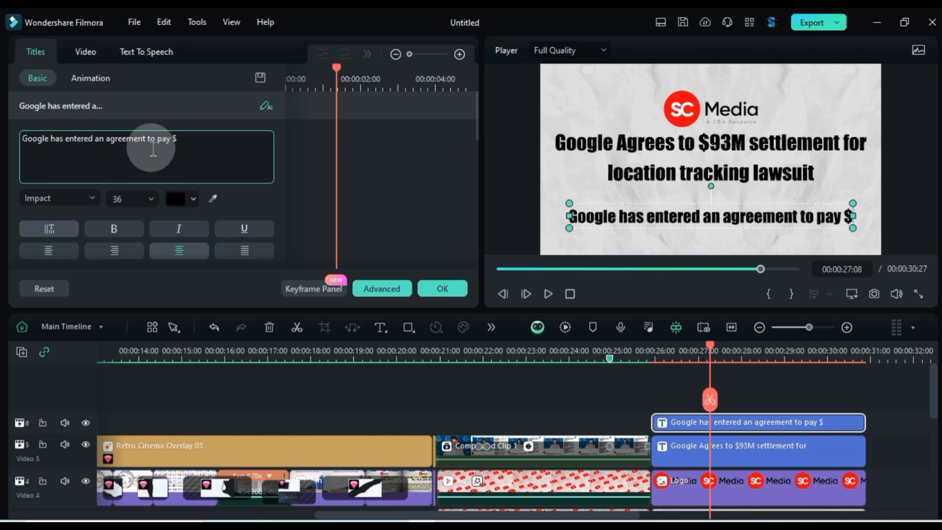
text(93)
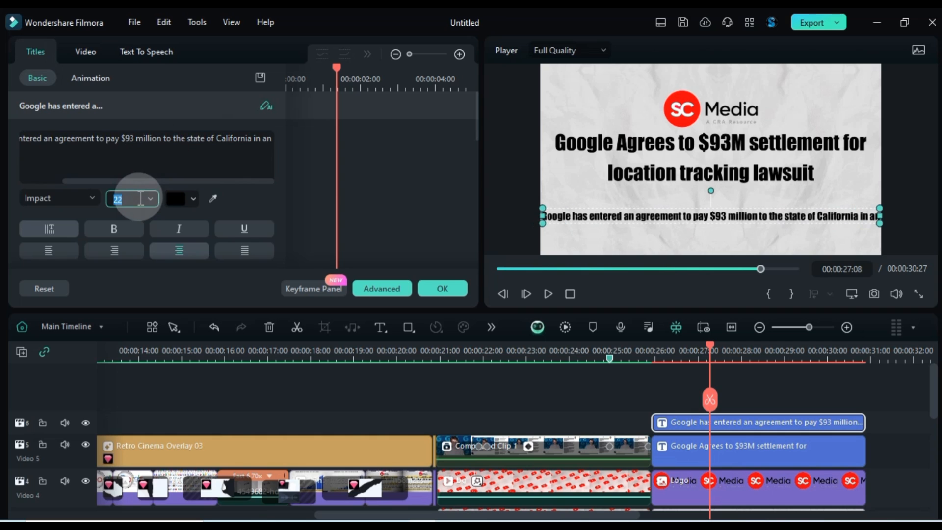
Set the body title's font size to 20 and complete its text through 'even after users disabled the "location history" feature.'
scroll(139, 198, down, 1)
click(249, 145)
key(Return)
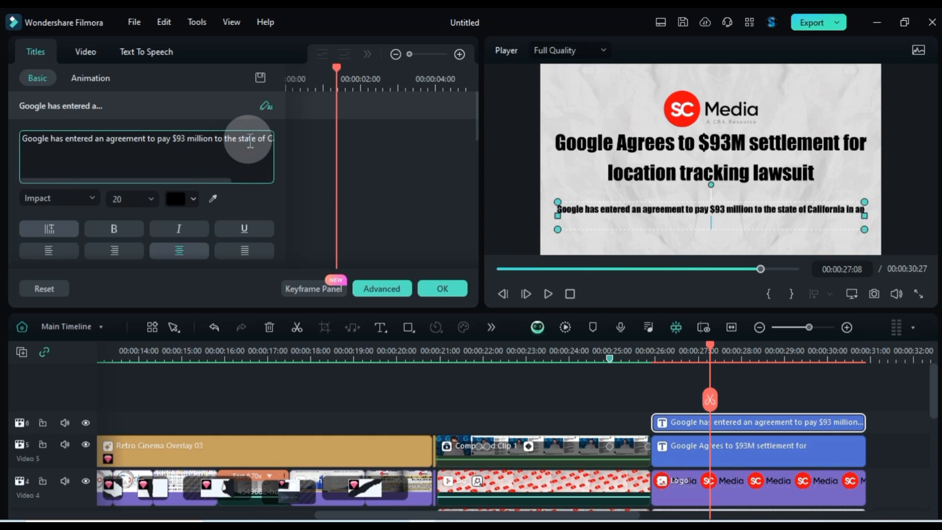
text(privacy practices, according to)
key(Return)
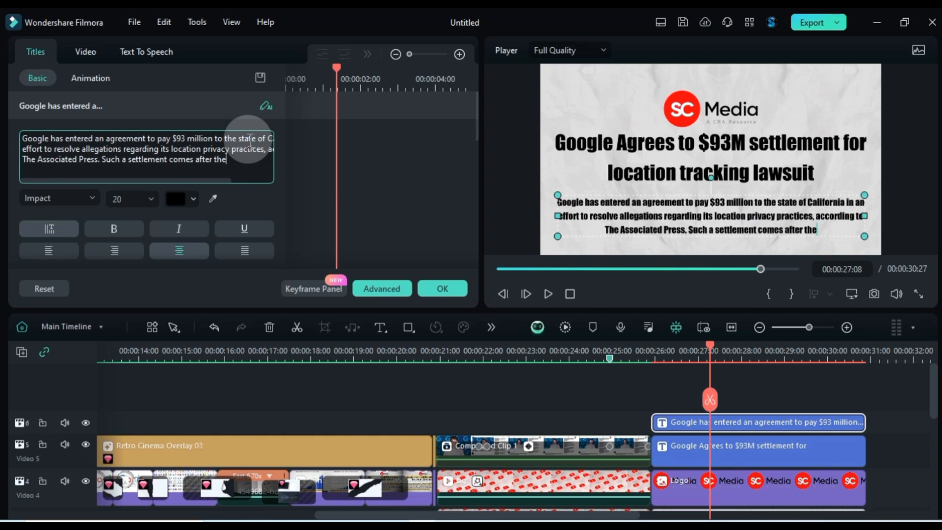
text(Office of the California Attorney General discovered that Google persisted in location data monitoring even after users disabl)
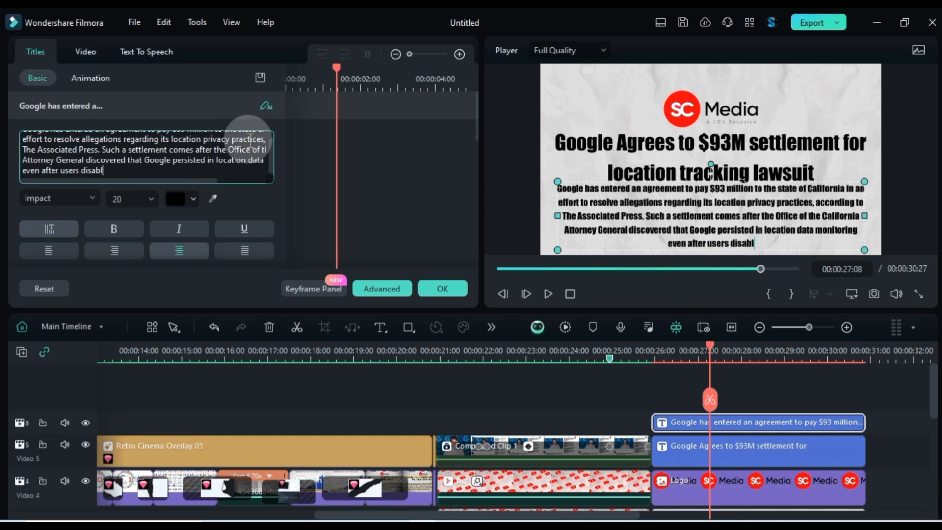
text(ed the "location history" feature.)
Set the headline title's line spacing to -32 and its Y position to 540 px
click(602, 145)
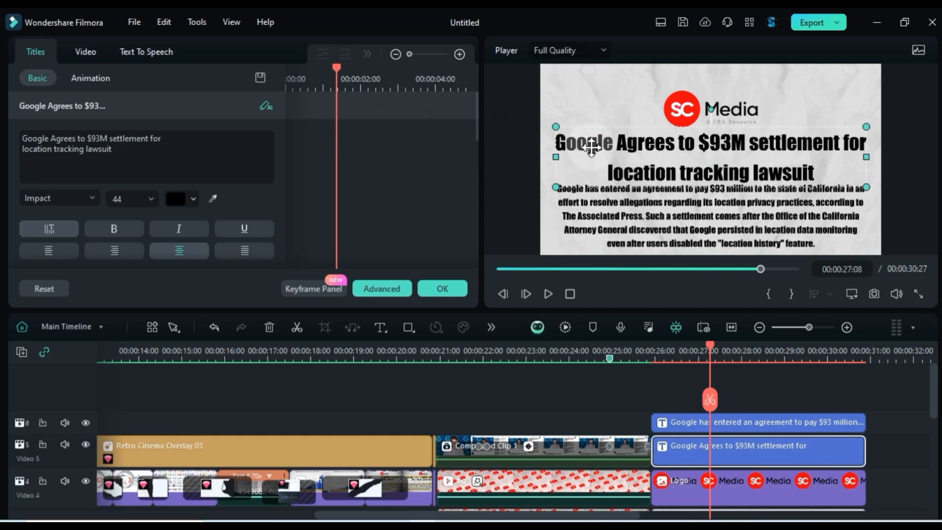
click(366, 289)
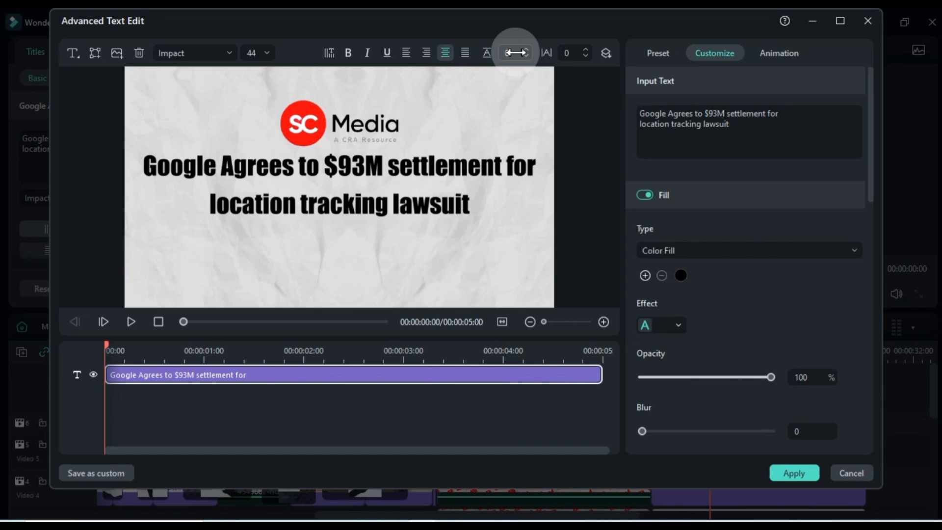
drag(515, 53, 514, 50)
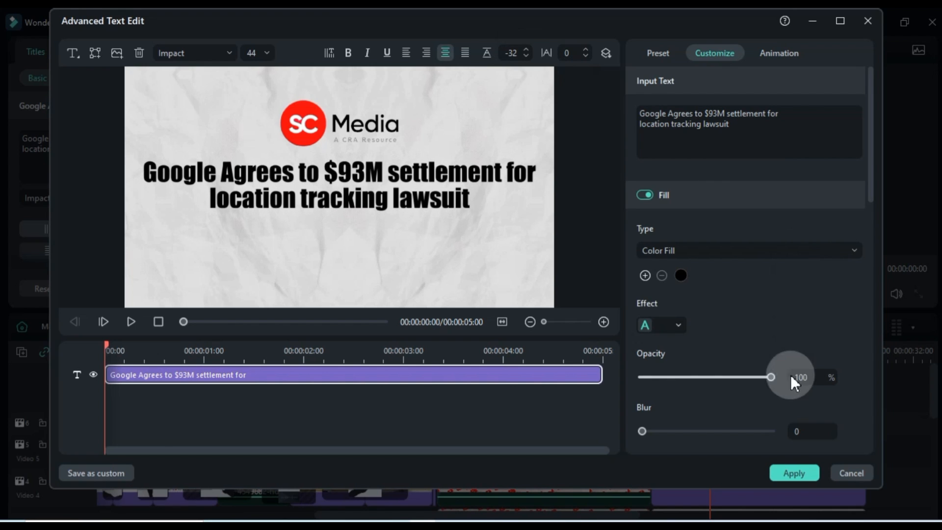
click(794, 473)
click(85, 53)
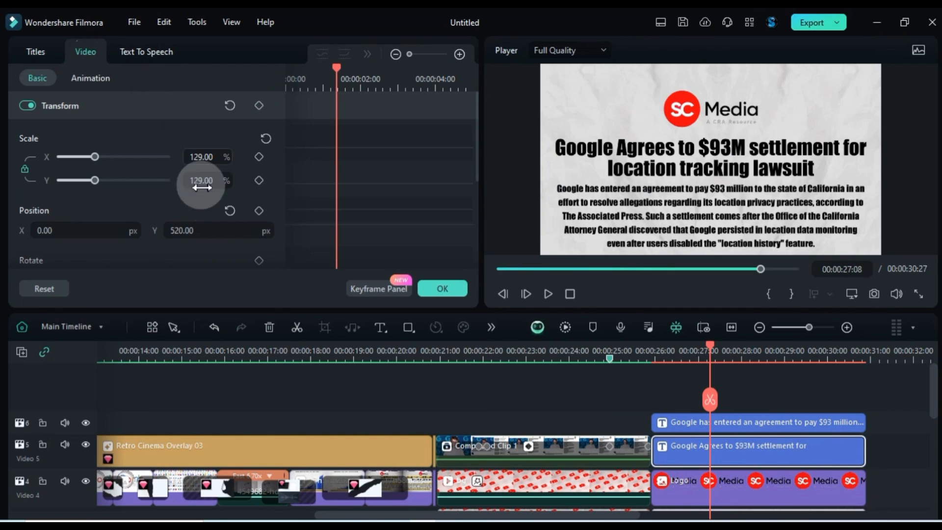
drag(216, 231, 210, 231)
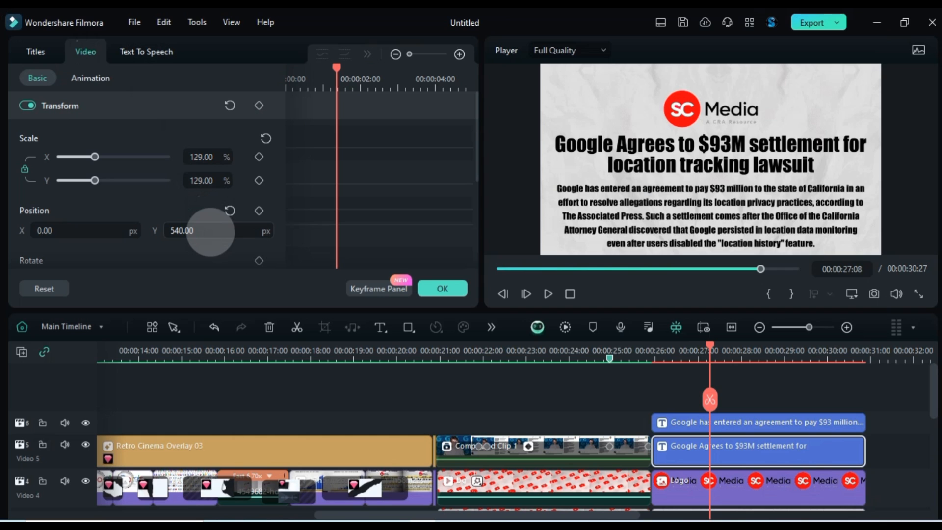
Move both titles up one track and place the Vitality Yellow stock clip beneath them on Video 5
drag(761, 409, 747, 426)
click(736, 467)
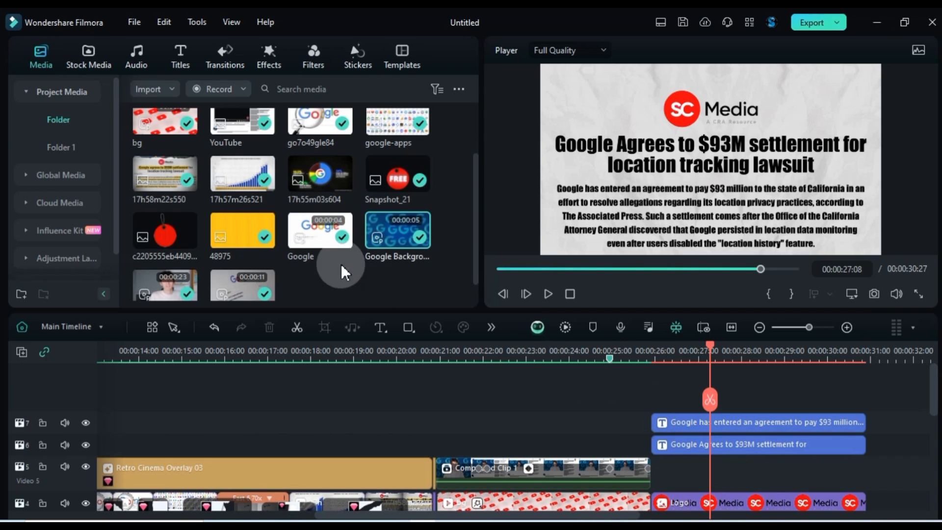
click(88, 55)
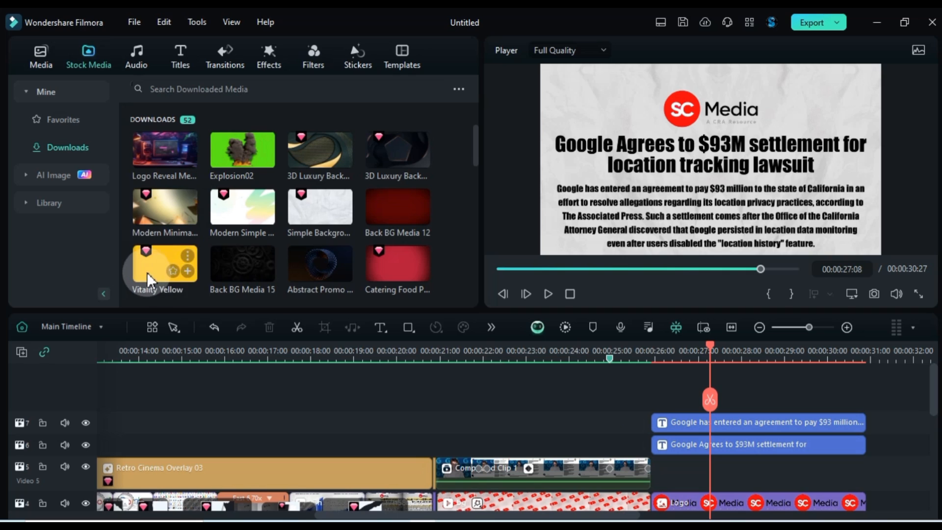
drag(146, 272, 756, 475)
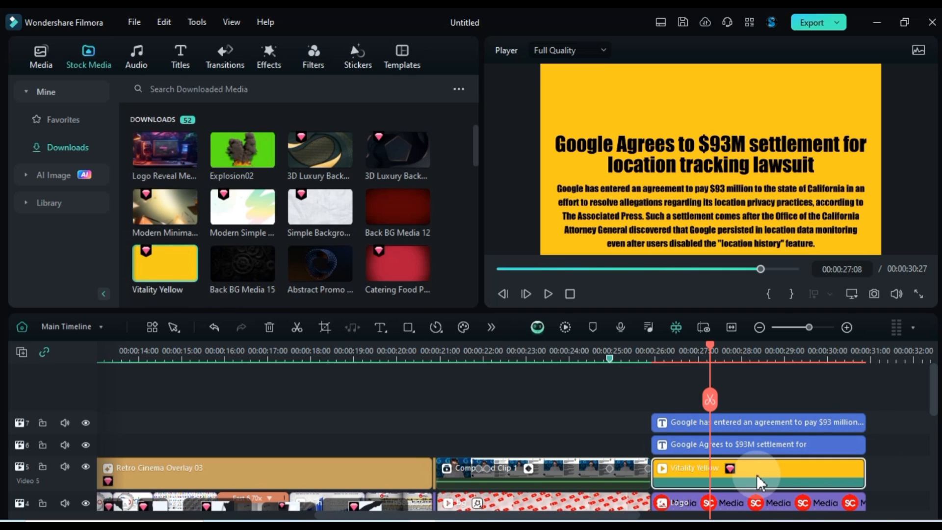
Draw a closed pen mask on the Vitality Yellow clip around the headline words "Google Agrees to $93M settlement"
double_click(757, 475)
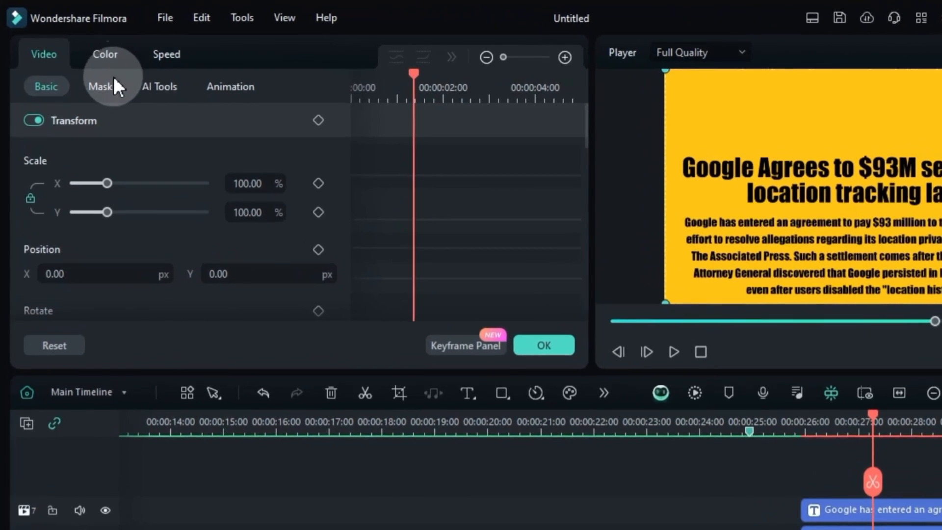
click(85, 78)
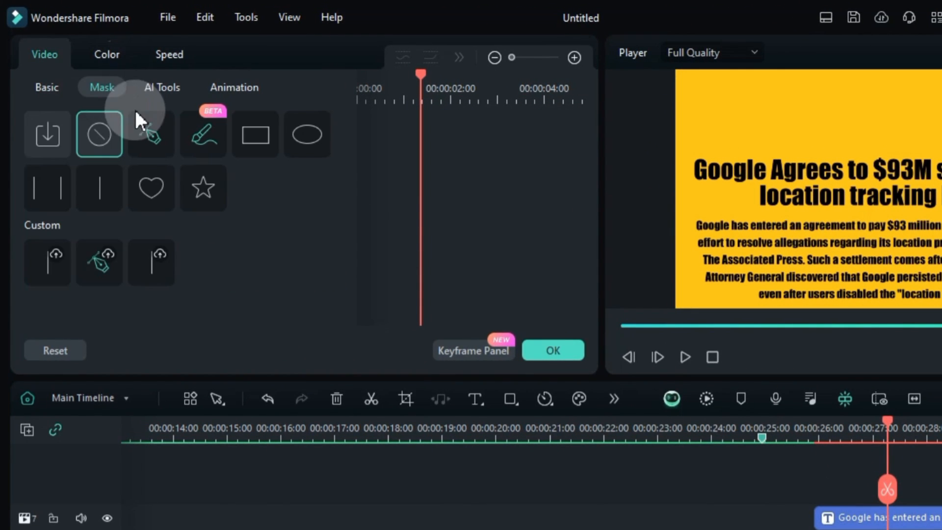
click(150, 134)
click(690, 165)
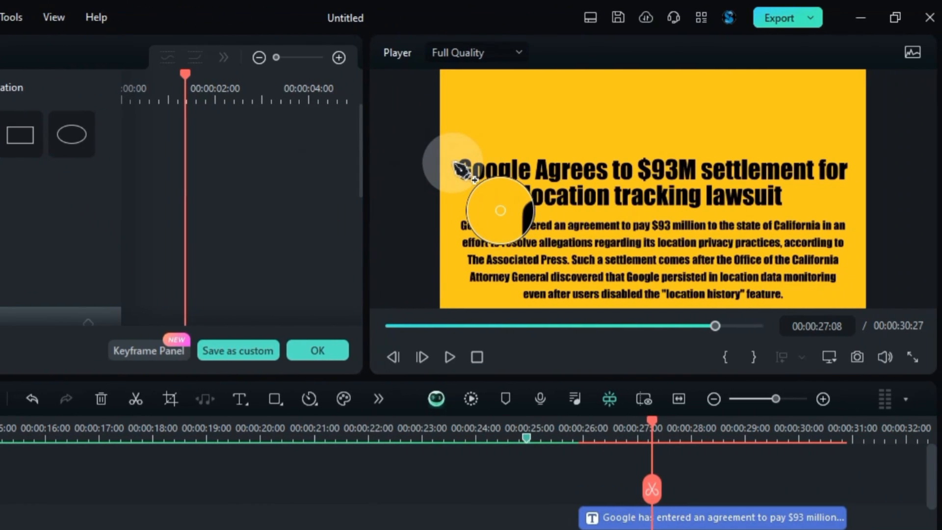
click(460, 158)
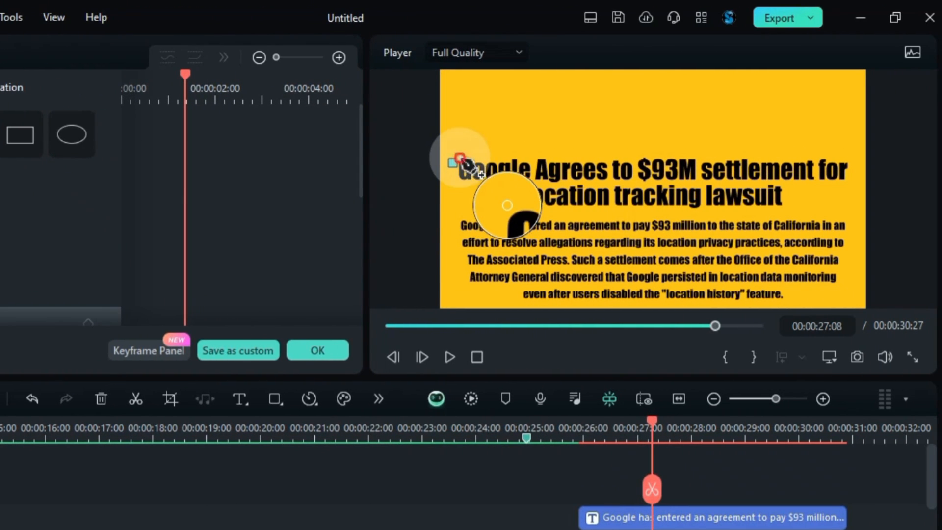
click(574, 159)
click(816, 159)
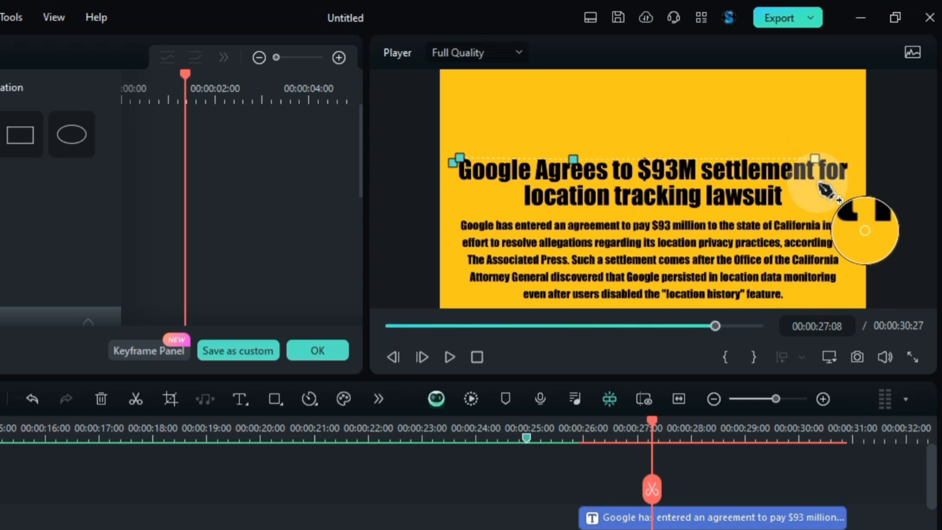
click(633, 181)
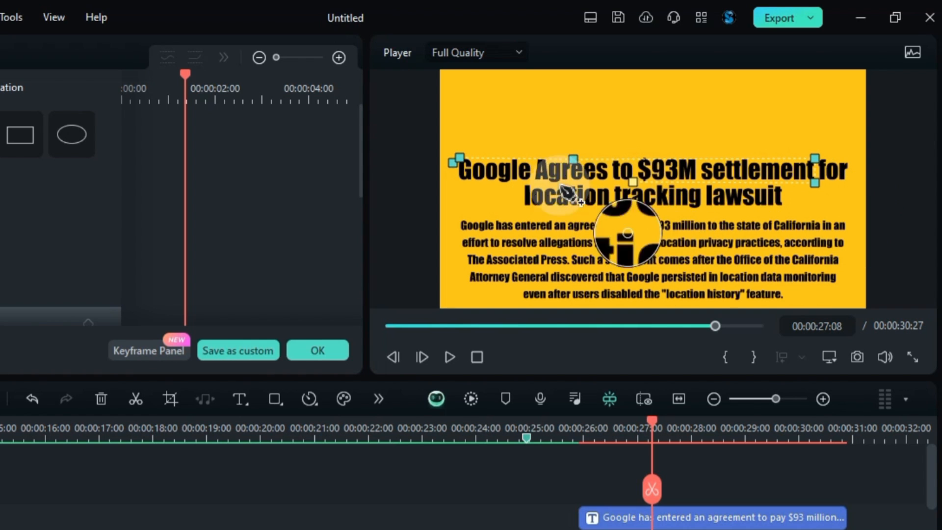
click(475, 184)
click(456, 165)
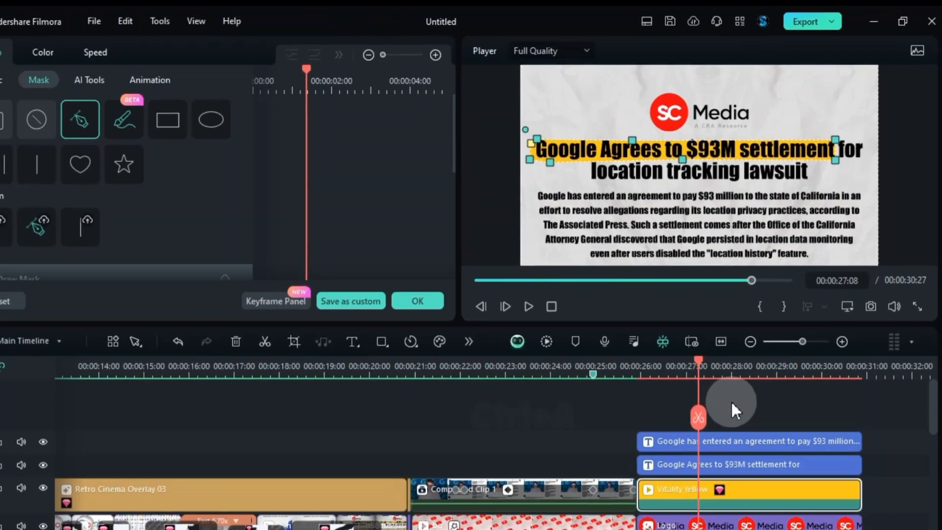
Disable every timeline clip except Vitality Yellow, with the playhead at 00:00:25:27
click(693, 471)
key(Up)
key(ctrl+a)
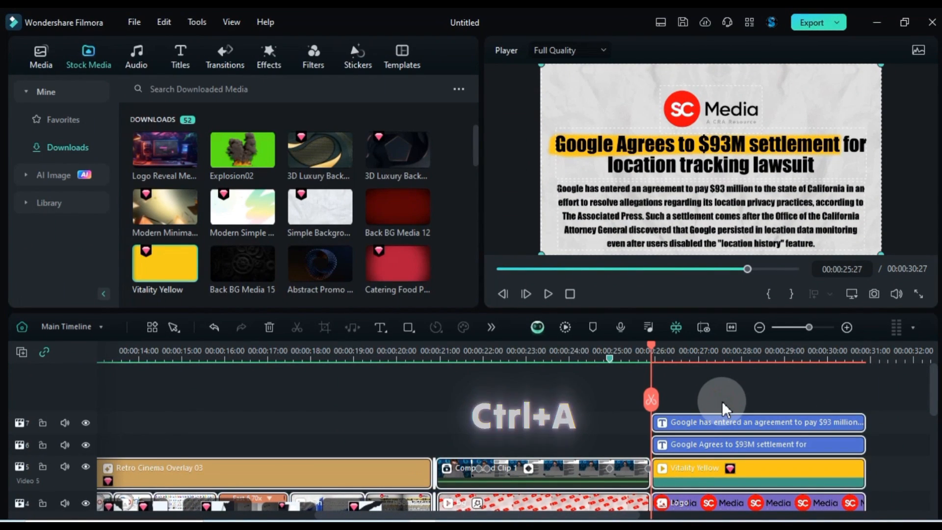
ctrl+click(700, 469)
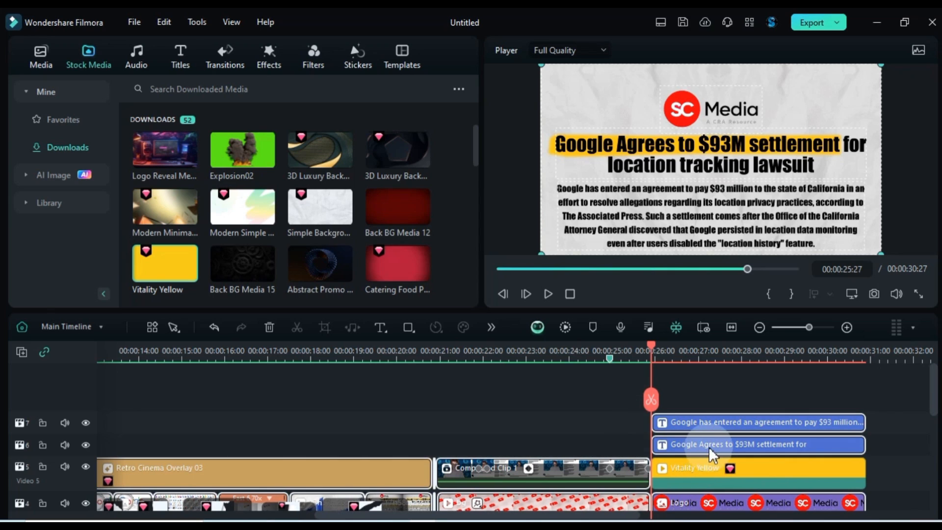
right_click(708, 447)
click(710, 332)
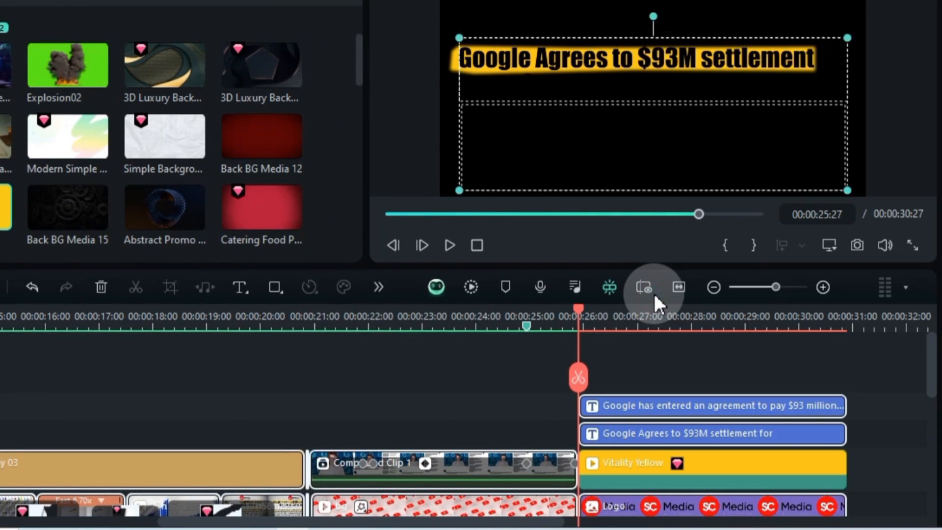
Save a PNG snapshot of the isolated yellow highlight at 00:00:25:27
click(634, 466)
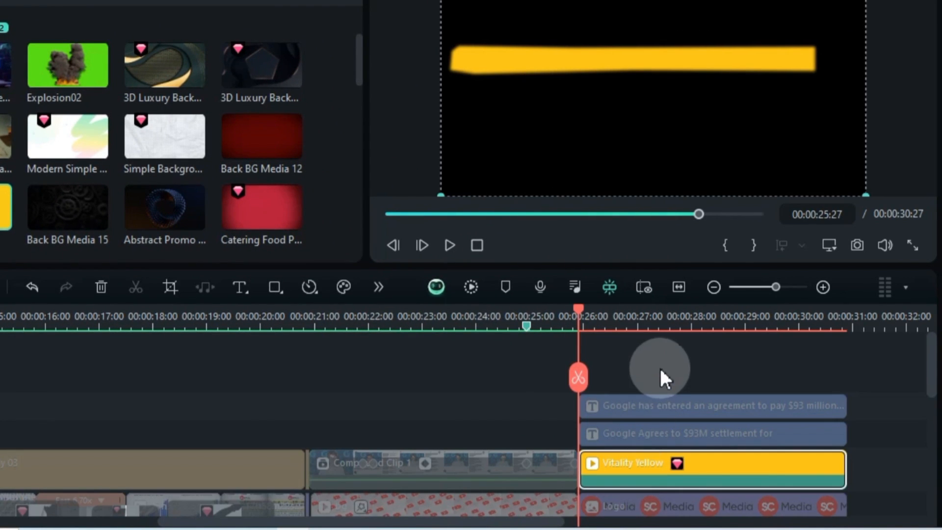
click(857, 245)
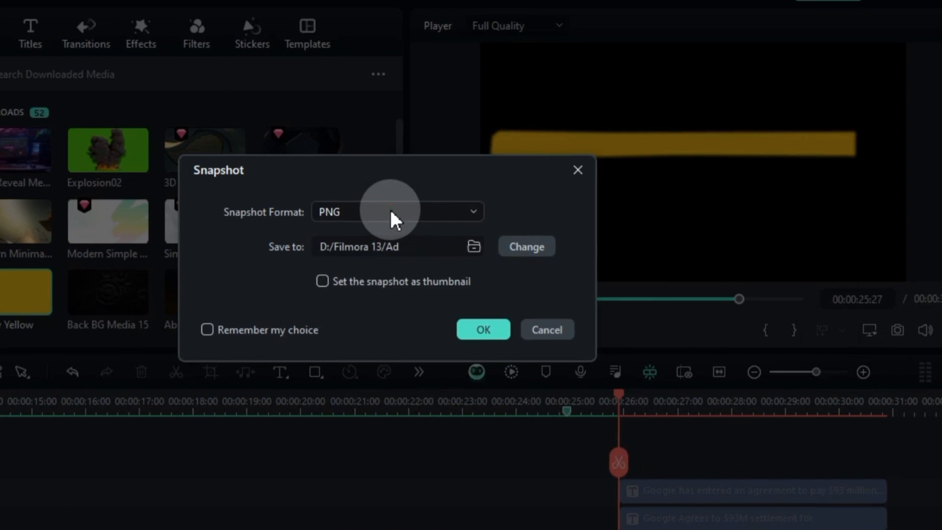
click(369, 169)
click(361, 201)
click(472, 289)
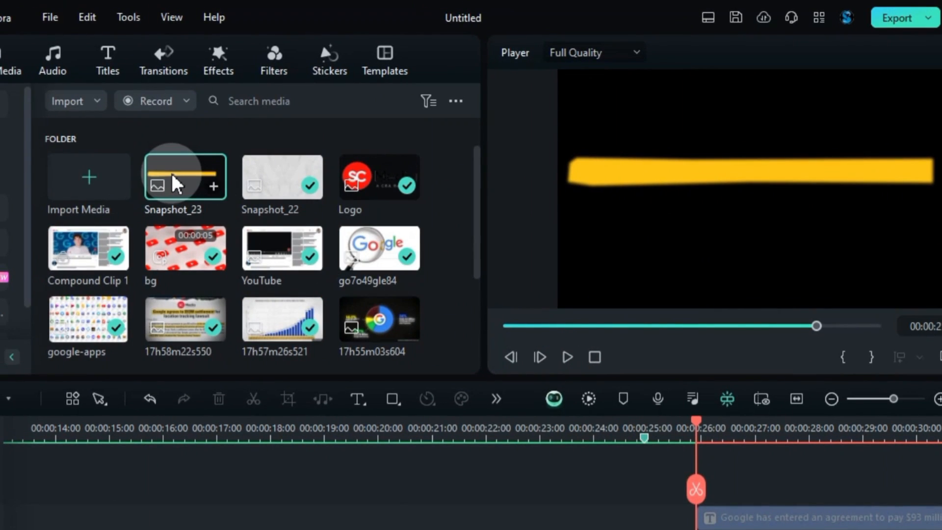
Replace the Vitality Yellow clip on Video 5 with the Snapshot_23 image
drag(178, 186, 860, 456)
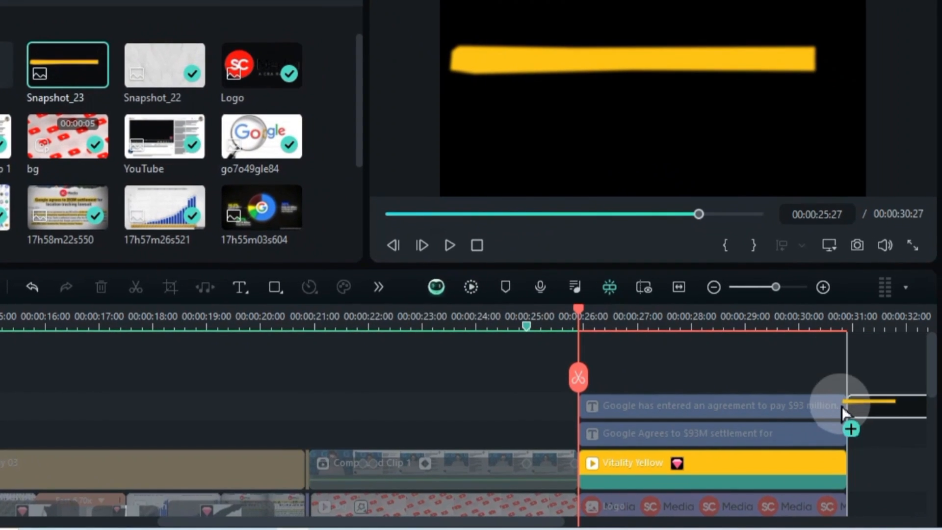
click(817, 463)
key(Delete)
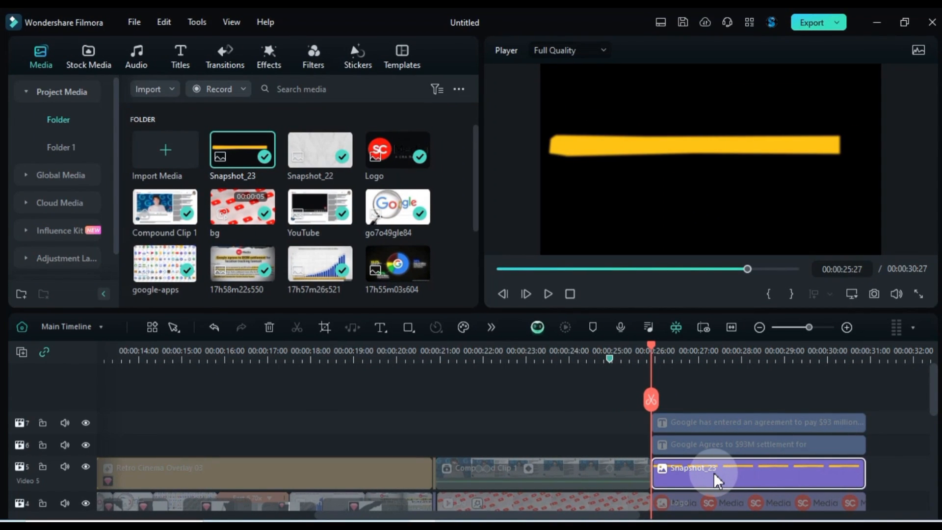
Apply a linear mask to the Snapshot_23 clip with 9% blur strength and invert it
double_click(713, 472)
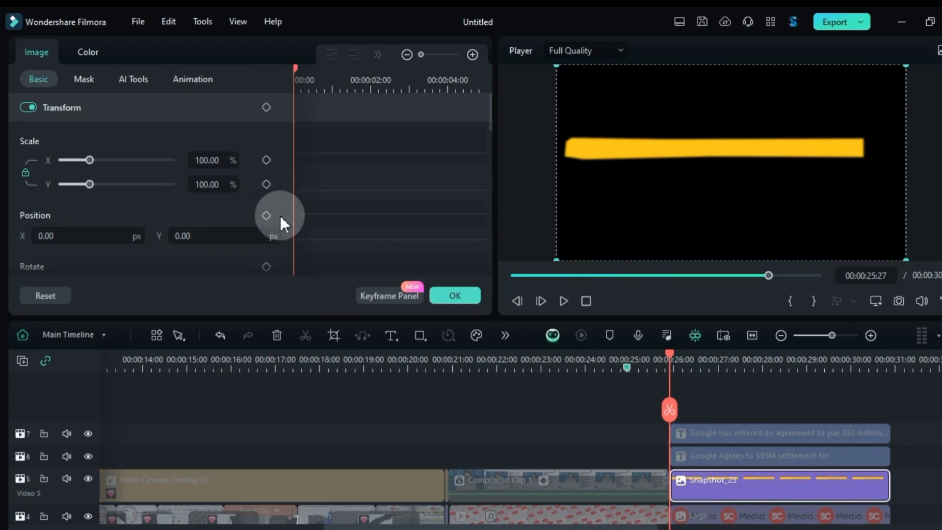
click(81, 77)
click(102, 177)
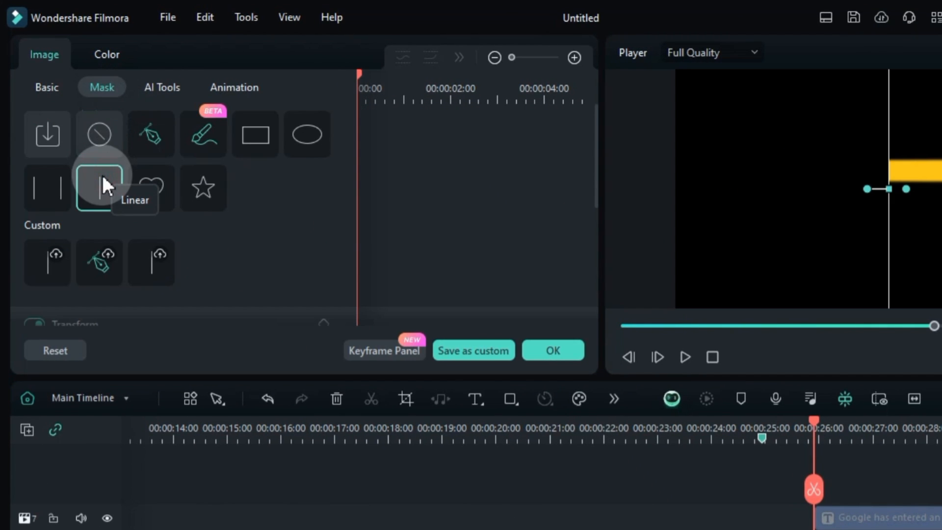
scroll(212, 220, down, 3)
scroll(202, 267, down, 2)
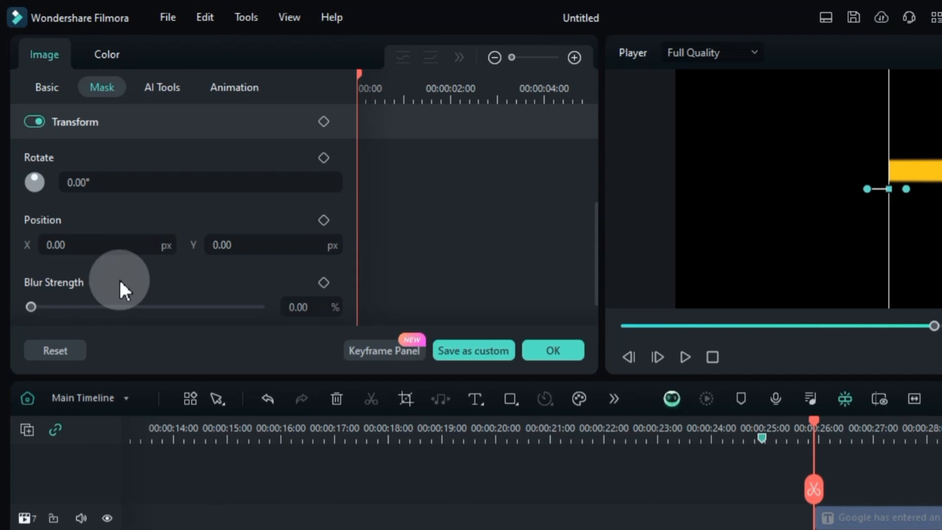
drag(31, 307, 51, 306)
scroll(200, 281, down, 1)
click(339, 301)
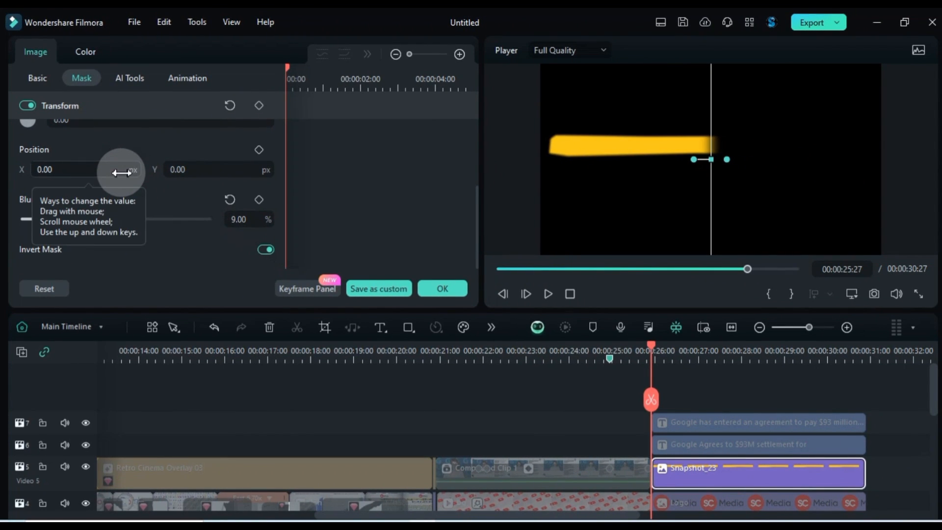
Keyframe the mask's X position from -963 px at 00:00:25:27 to 779 px at 00:00:27:03
drag(121, 173, 119, 172)
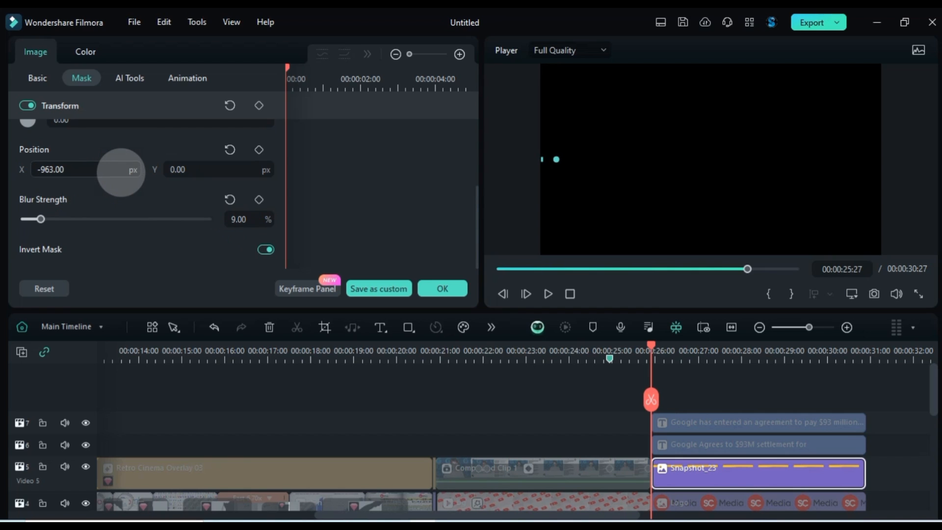
click(258, 149)
drag(650, 345, 703, 350)
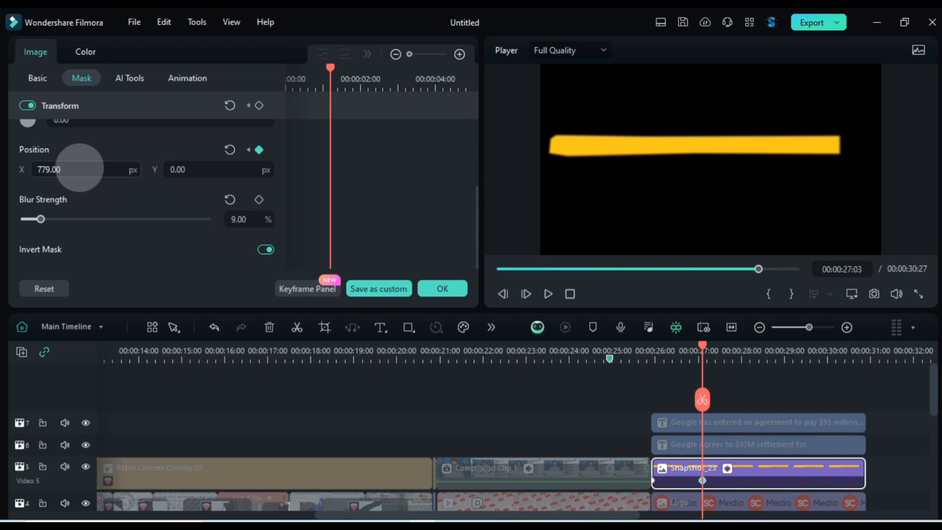
Play back the highlight animation from the start of the Snapshot_23 clip
drag(703, 349, 646, 392)
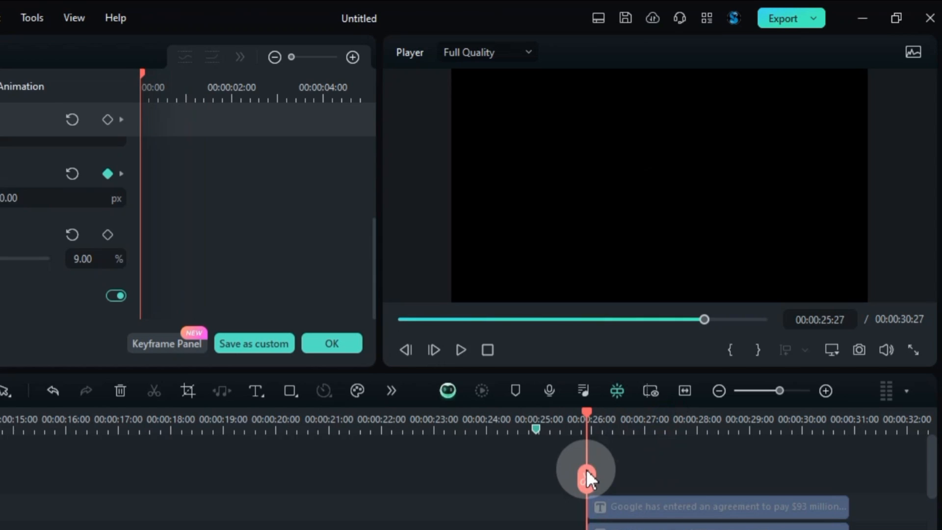
key(space)
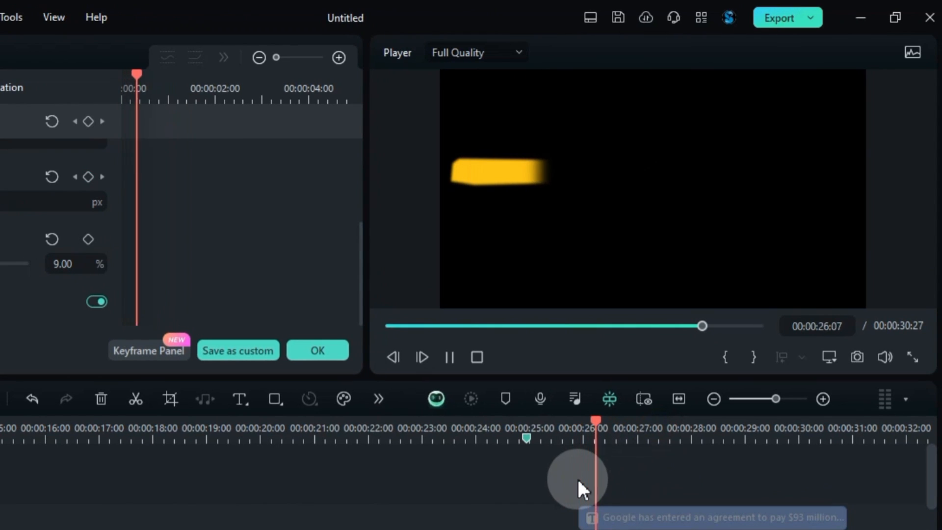
key(space)
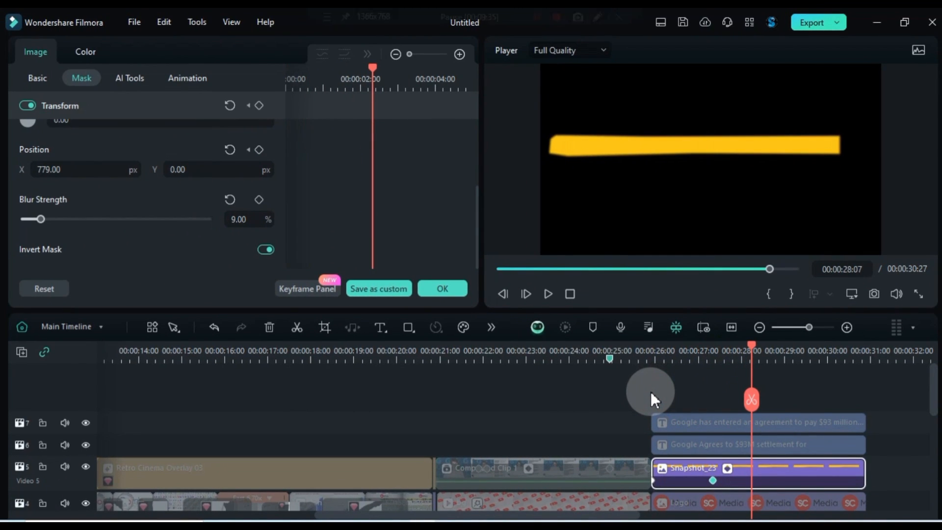
Re-enable all the disabled clips on the timeline
click(651, 391)
key(ctrl+a)
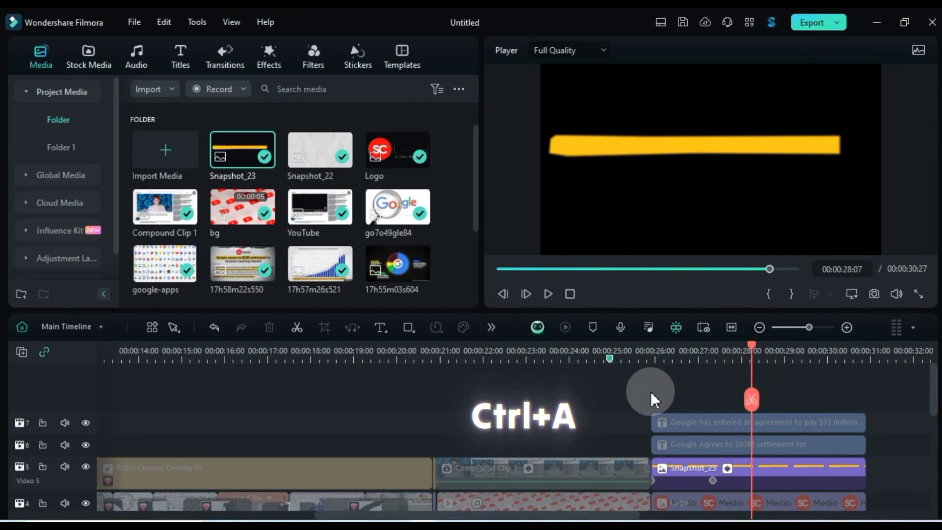
right_click(653, 399)
click(692, 423)
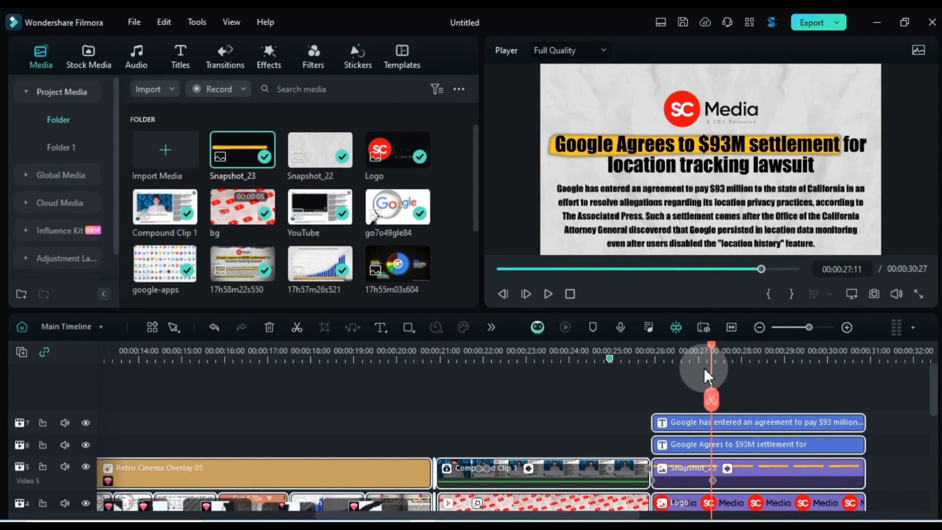
Save the project and play back the article scene from its start with the headline highlight
drag(705, 368, 650, 399)
click(681, 397)
key(ctrl+s)
key(space)
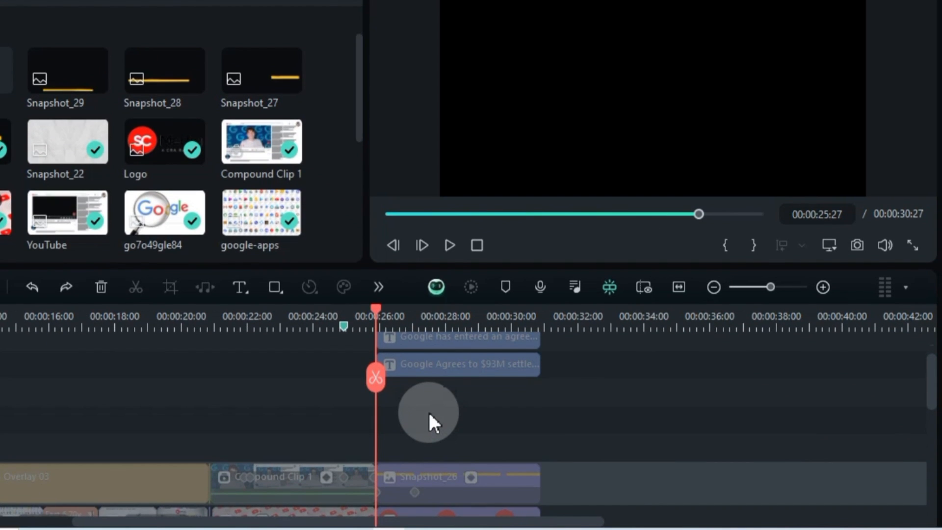
Stack Snapshot_27, Snapshot_28 and Snapshot_29 on separate tracks above Snapshot_26 at 00:00:25:27, and re-enable all clips
drag(323, 76, 384, 457)
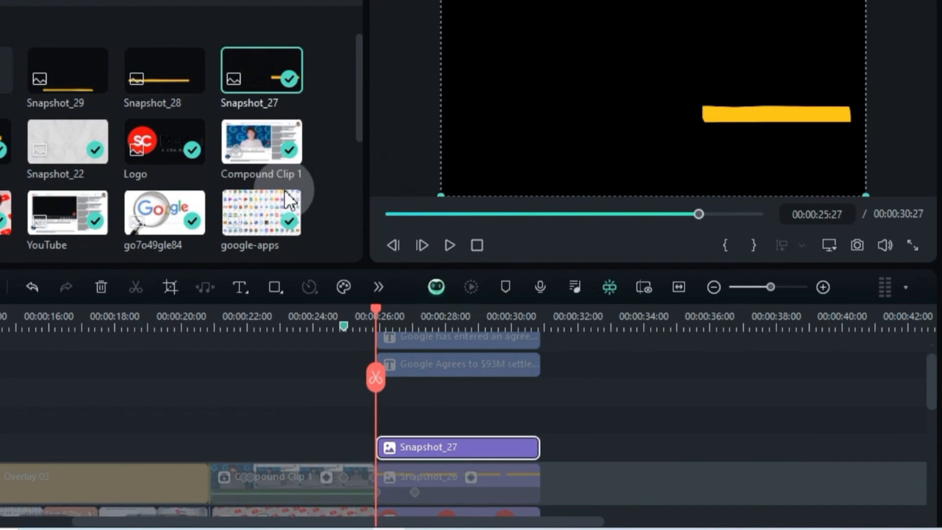
drag(164, 74, 388, 426)
drag(62, 84, 385, 417)
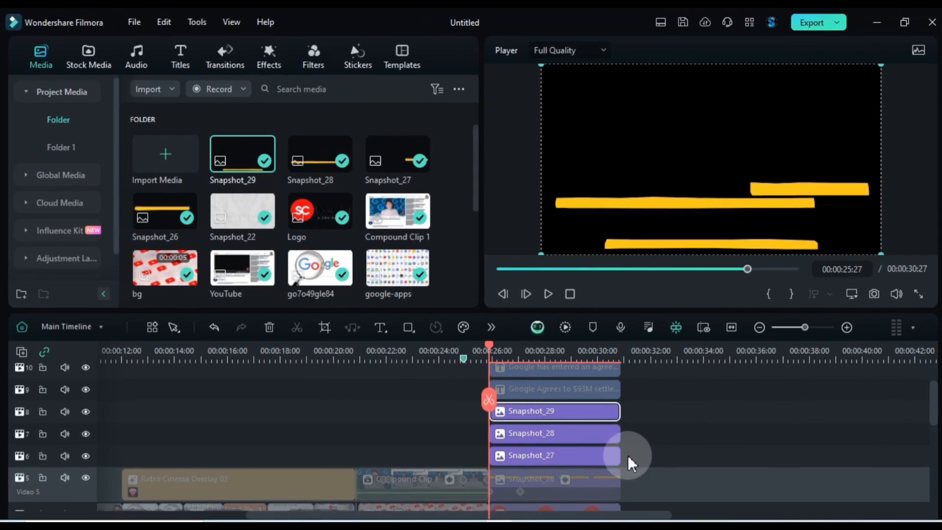
click(585, 452)
key(ctrl+a)
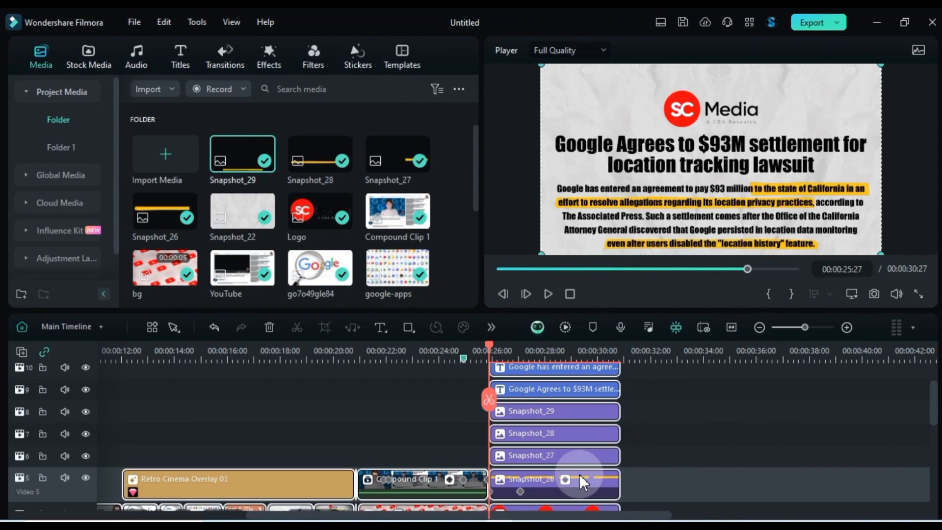
Toggle the Snapshot_27, Snapshot_28 and Snapshot_29 clips off and on to check which text line each one highlights
click(535, 455)
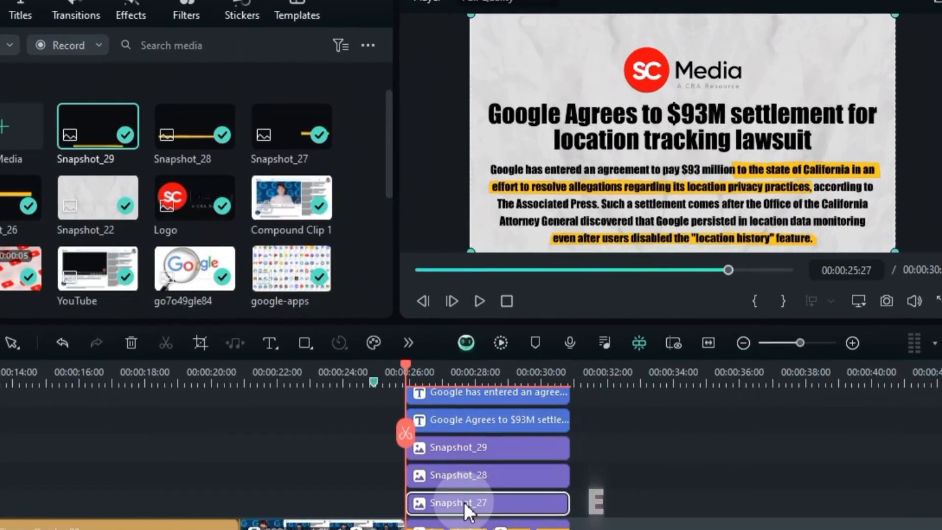
click(523, 453)
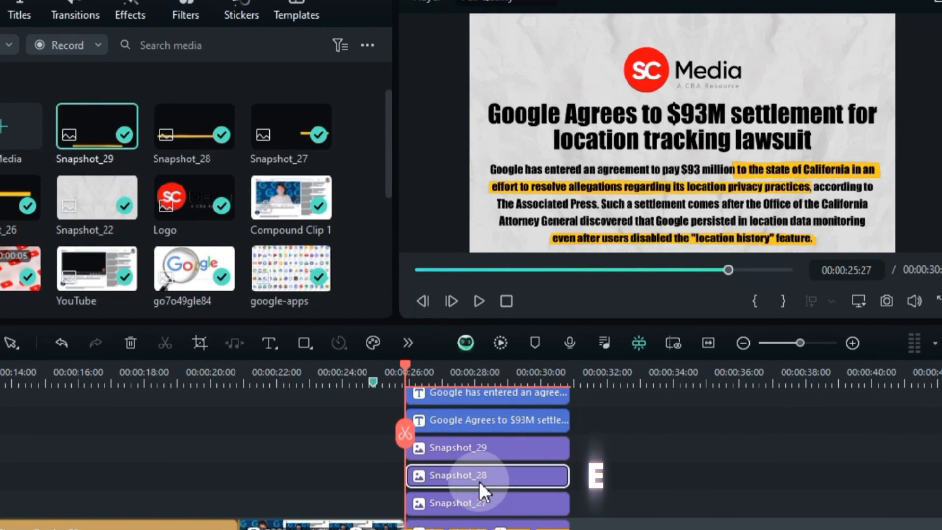
click(491, 447)
key(e)
key(e)
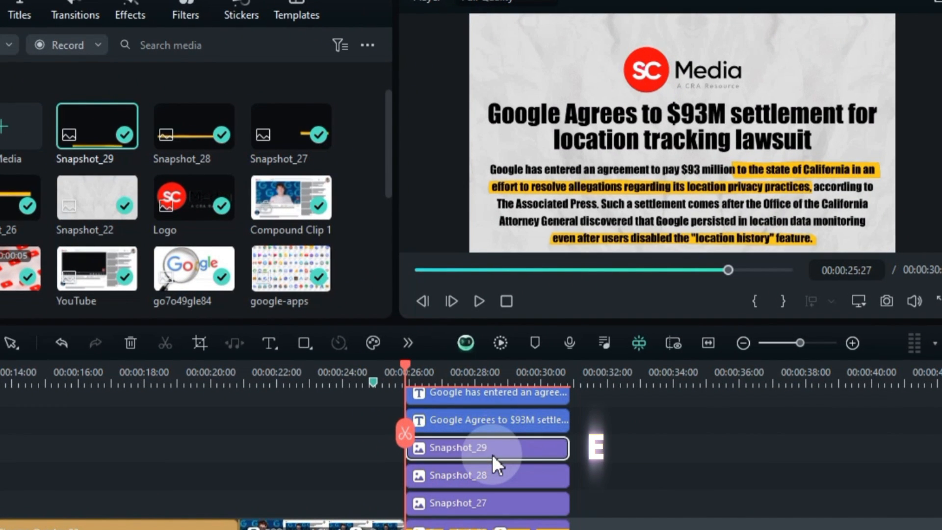
key(e)
key(e)
Trim the starts of Snapshot_27, Snapshot_28 and Snapshot_29 to stagger them at 00:00:27:02, about 00:00:27:23 and about 00:00:28:15
drag(542, 386, 707, 419)
scroll(786, 455, right, 3)
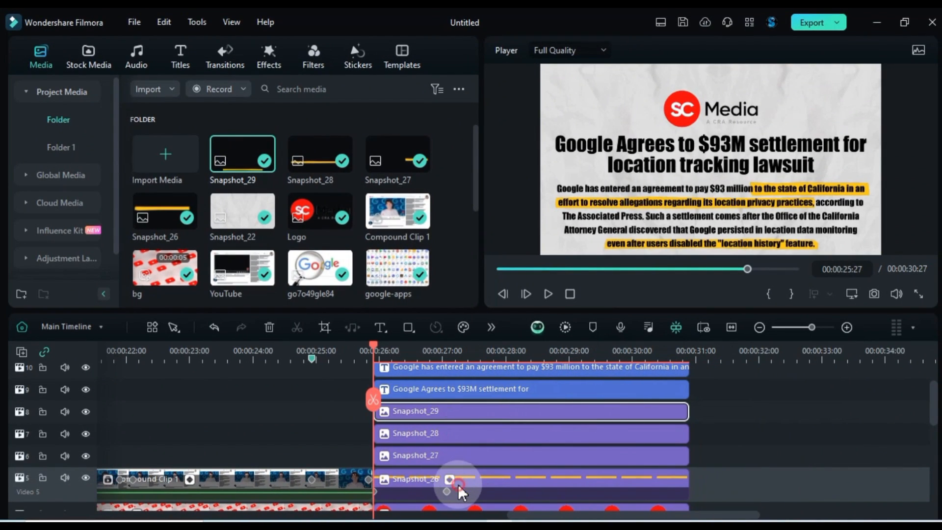
click(459, 486)
click(455, 457)
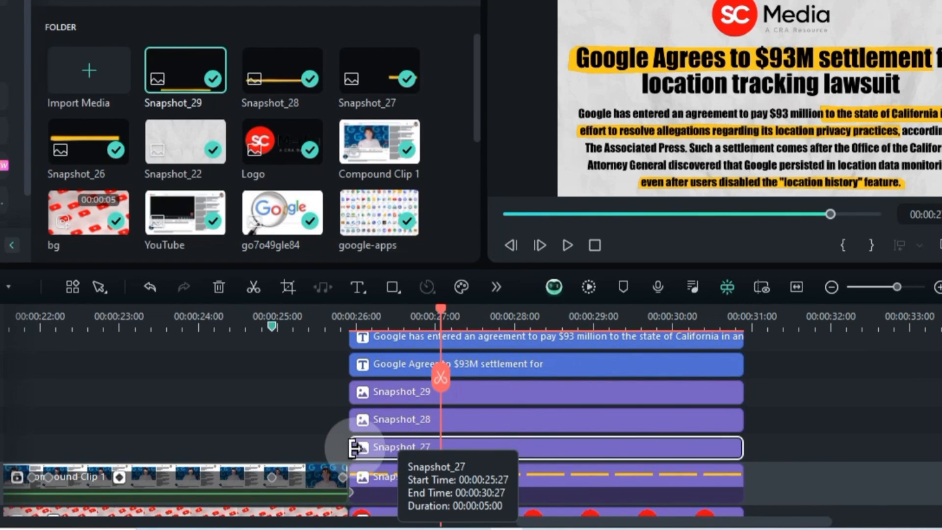
drag(354, 447, 441, 448)
click(361, 421)
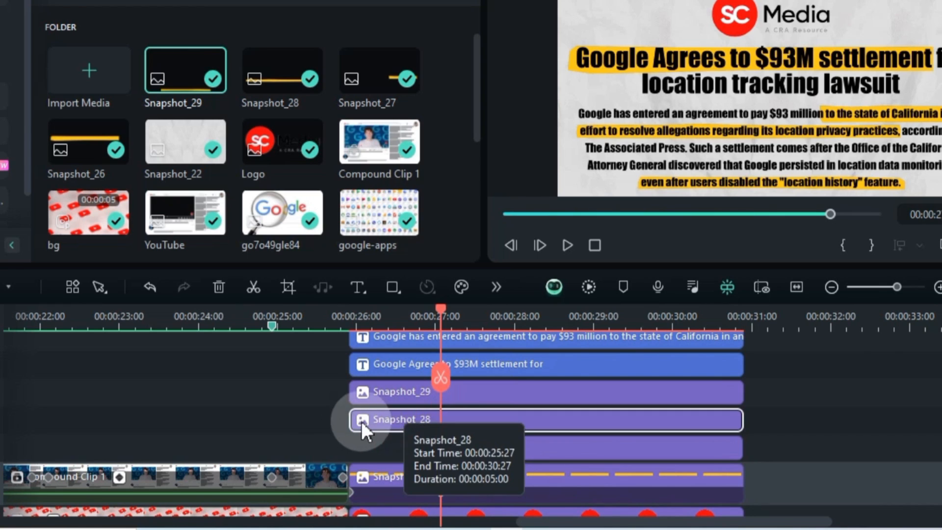
drag(361, 421, 504, 421)
click(358, 396)
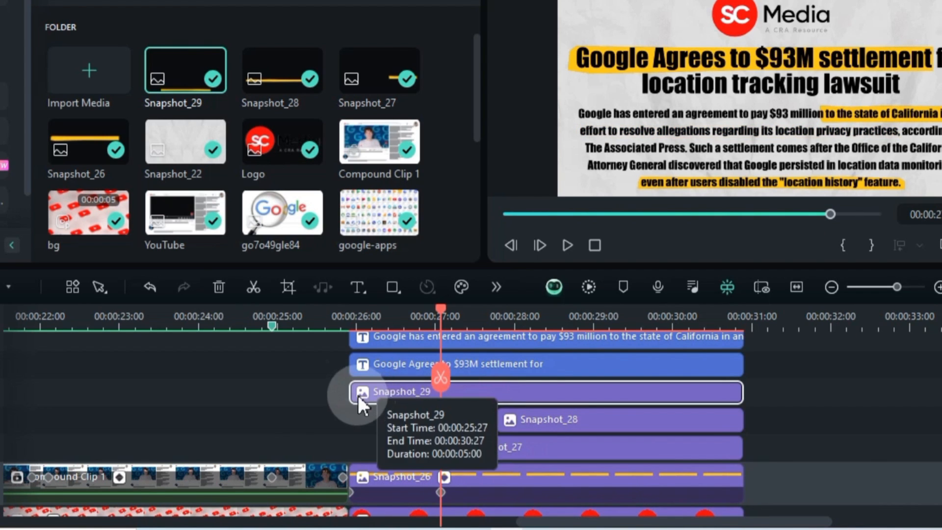
drag(357, 396, 558, 395)
Apply a linear mask to the Snapshot_27 clip, set its X position to 205 px and invert it
double_click(500, 454)
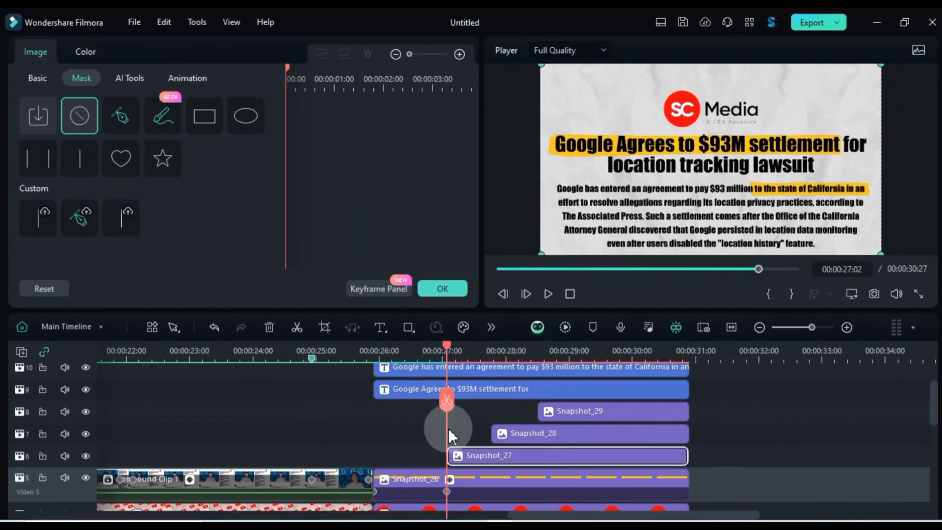
click(78, 161)
scroll(214, 199, down, 5)
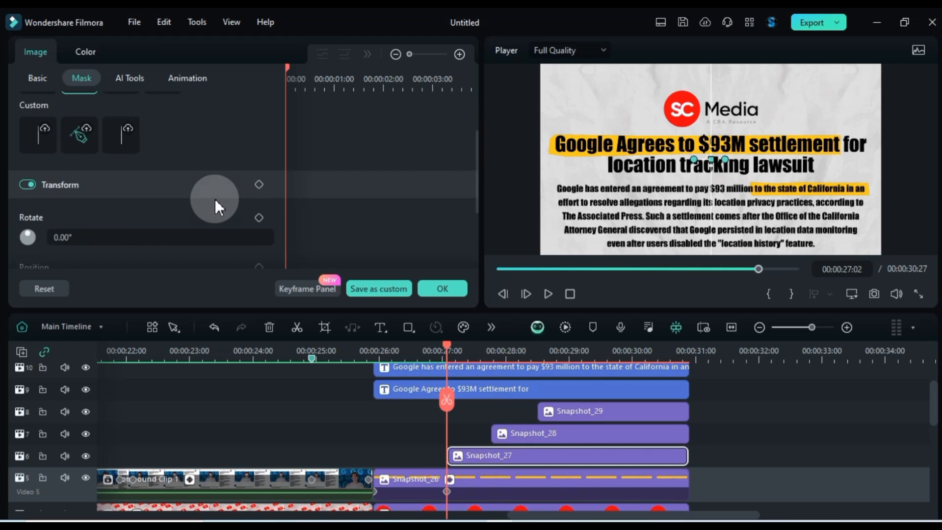
click(851, 296)
mouse_move(810, 374)
click(666, 425)
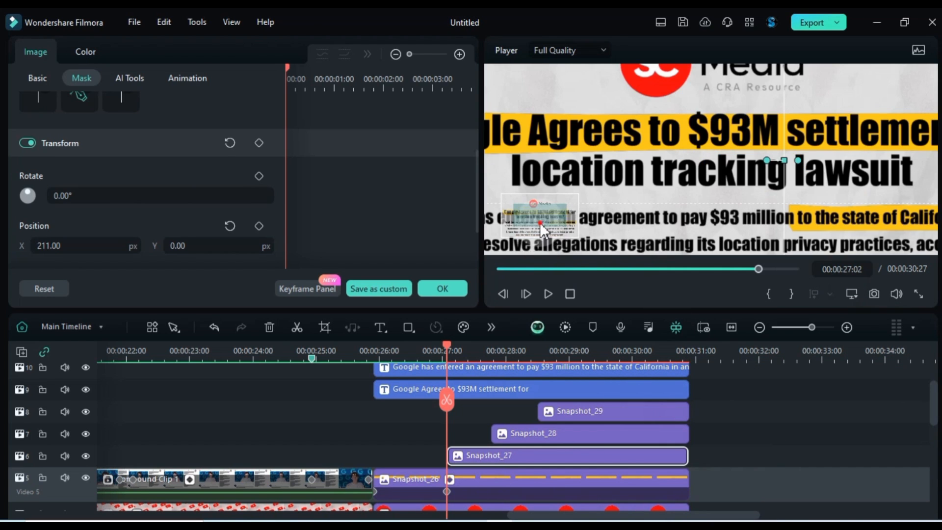
scroll(540, 222, down, 3)
scroll(231, 202, down, 2)
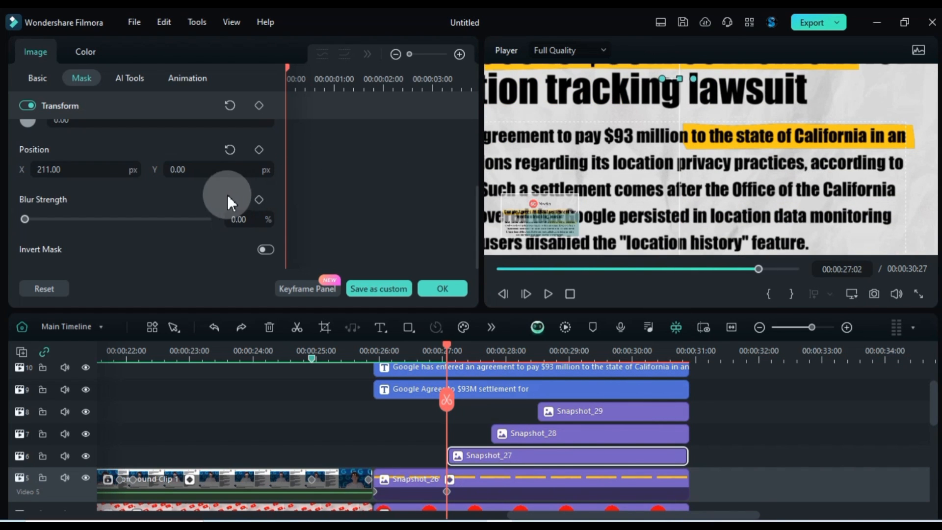
mouse_move(107, 169)
mouse_down()
mouse_move(139, 171)
mouse_move(105, 170)
mouse_up()
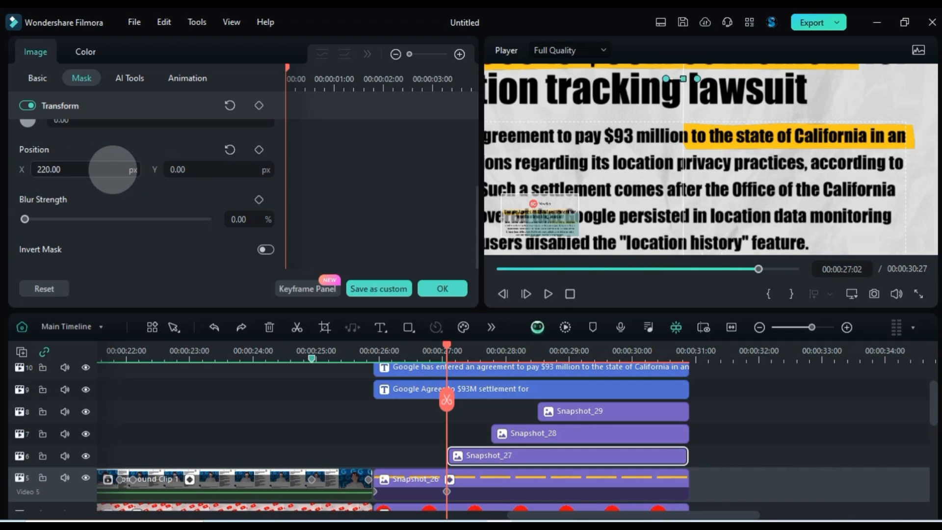
drag(108, 170, 106, 170)
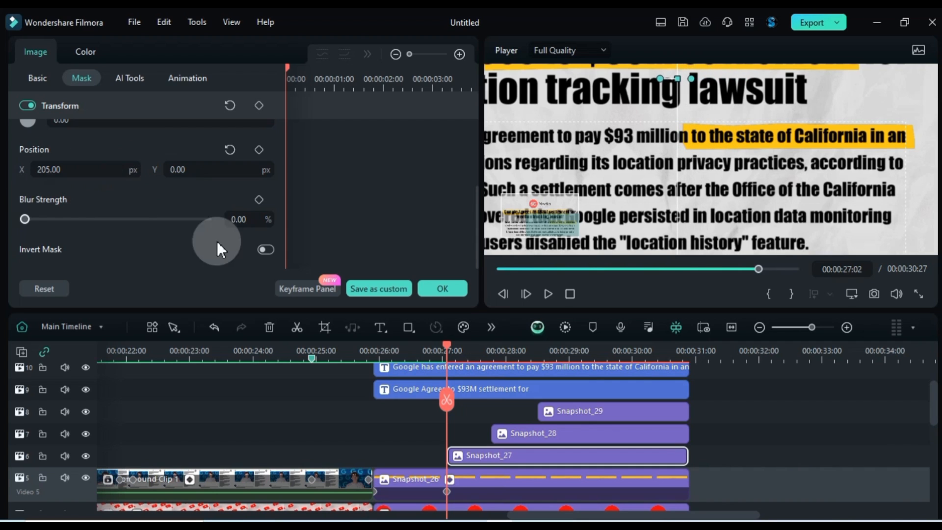
click(265, 249)
Keyframe the Snapshot_27 mask's X position from 205 px at 00:00:27:02 to 905 px at 00:00:27:23, with 15% blur strength
click(259, 150)
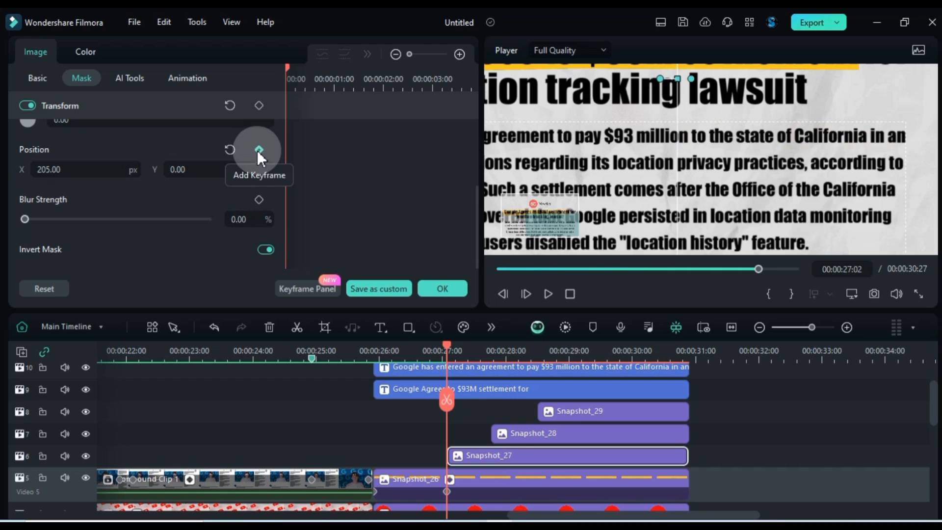
drag(455, 349, 491, 355)
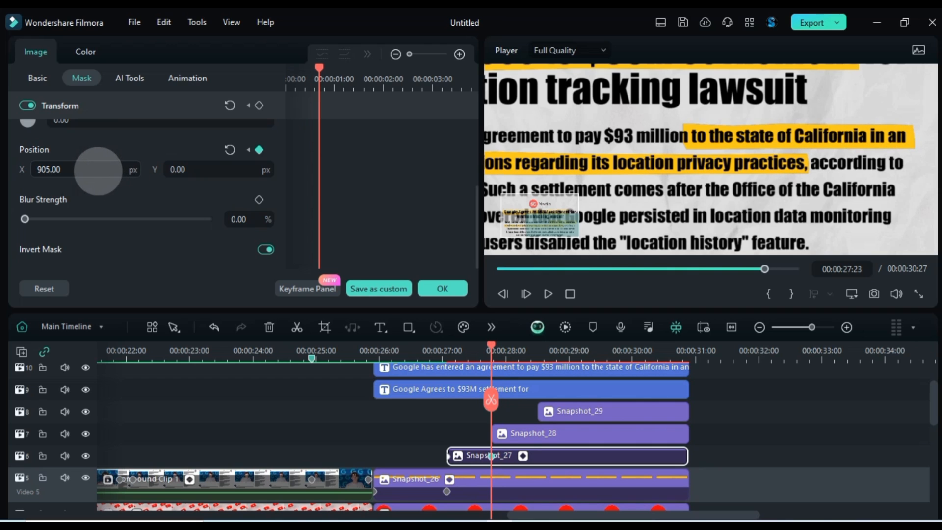
key(Left)
key(Left)
key(Left)
key(Left)
key(Left)
key(Left)
key(Left)
key(Left)
key(Left)
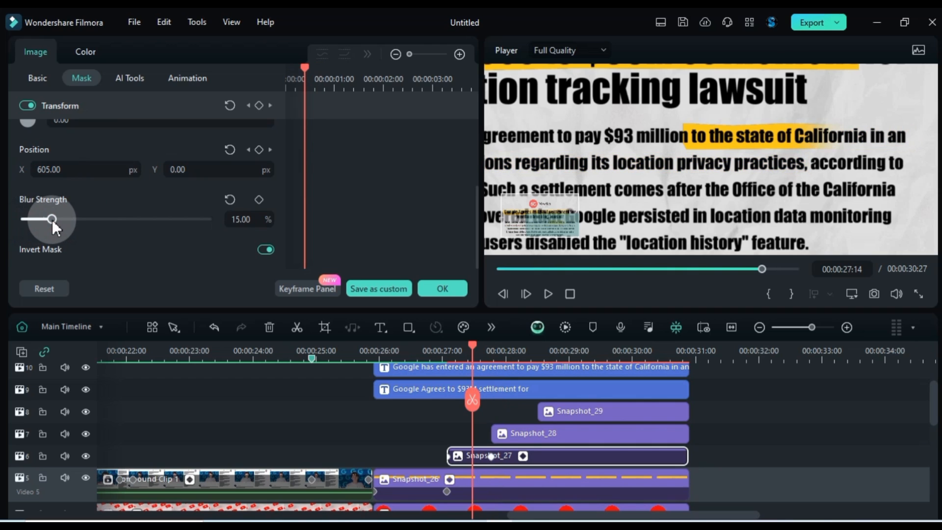
Play back the article scene to review the staggered highlight wipes
drag(474, 350, 445, 364)
drag(443, 349, 434, 349)
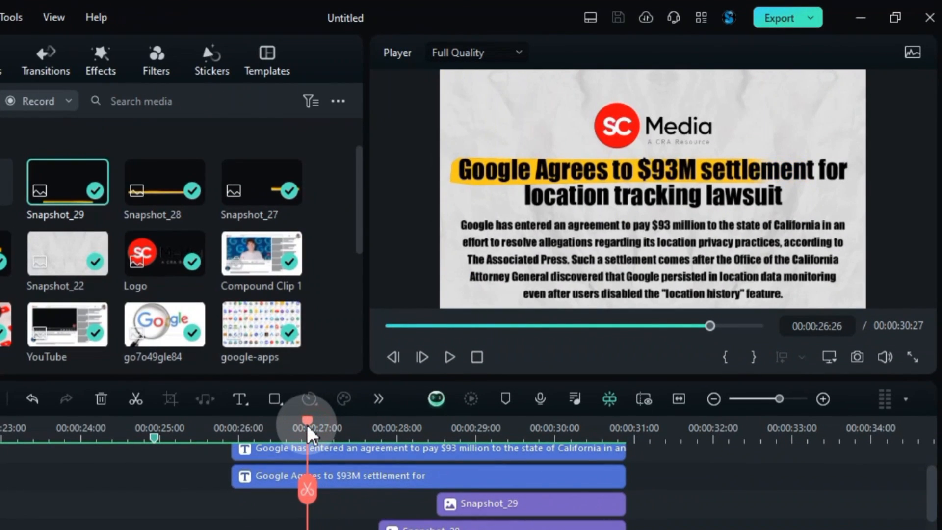
key(space)
click(213, 435)
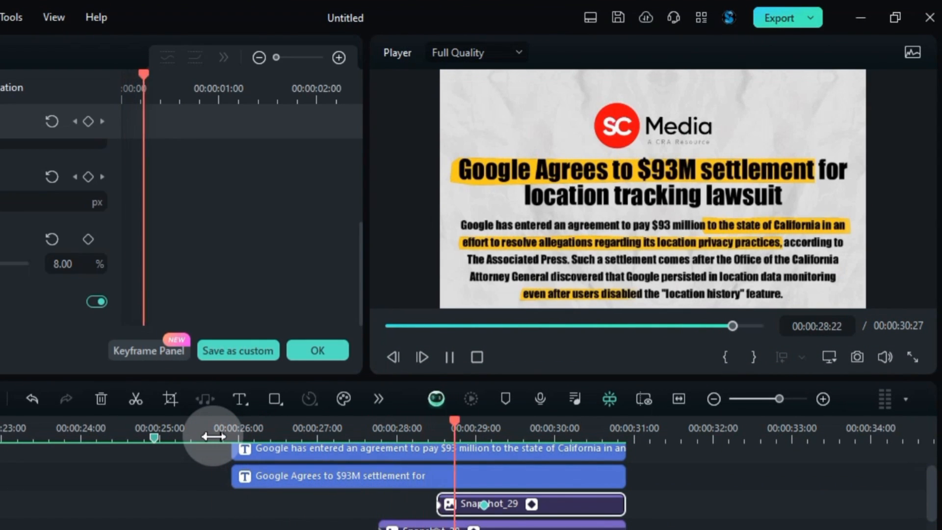
key(space)
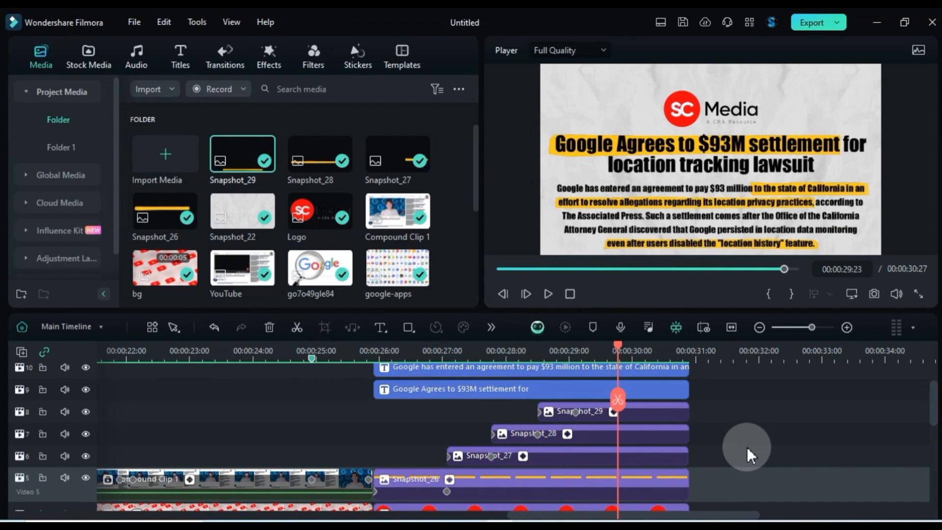
Combine all the article scene's clips, including titles, highlights, logo and paper background, into one compound clip
scroll(747, 448, up, 3)
drag(749, 413, 537, 471)
right_click(536, 471)
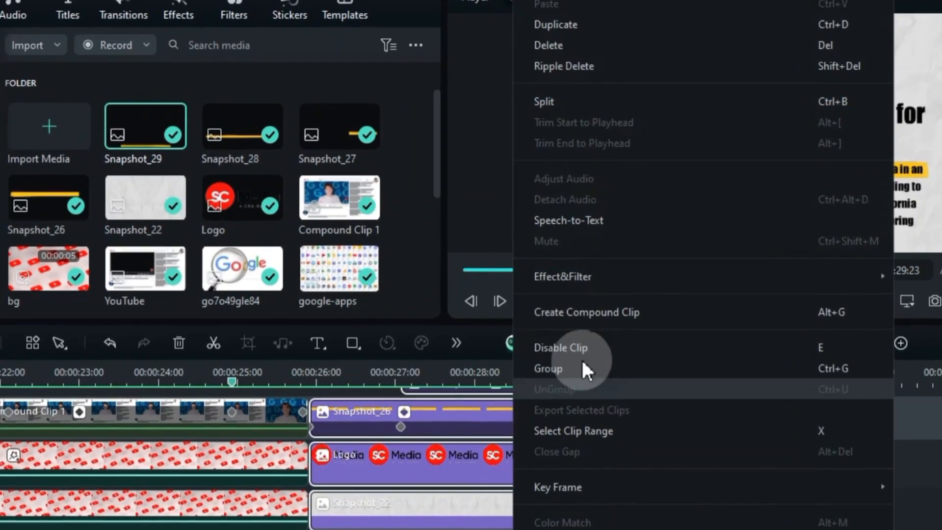
click(587, 312)
click(516, 288)
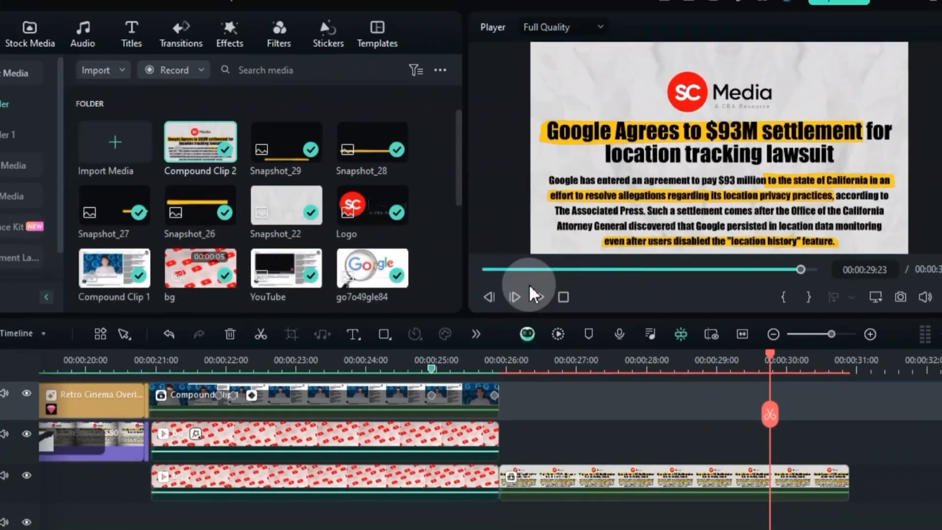
Play back the article compound clip from its start
drag(605, 426, 492, 410)
click(331, 369)
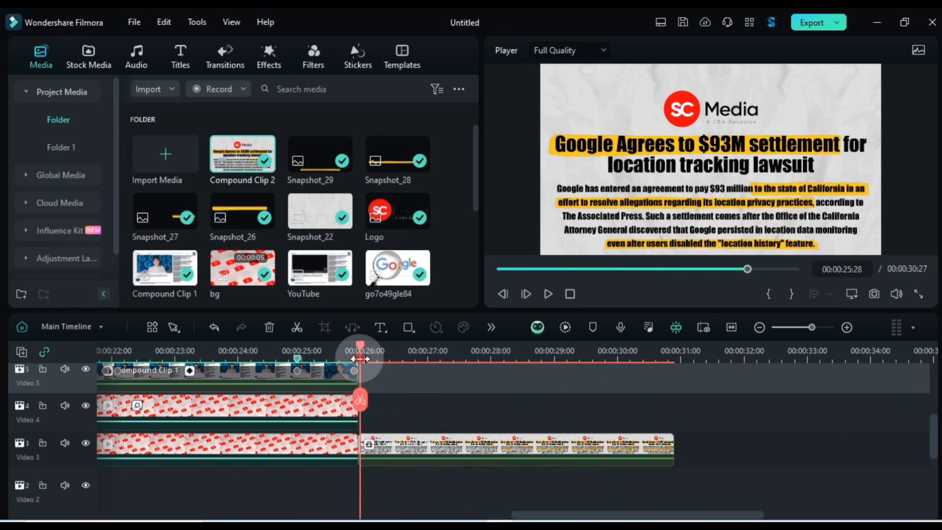
key(space)
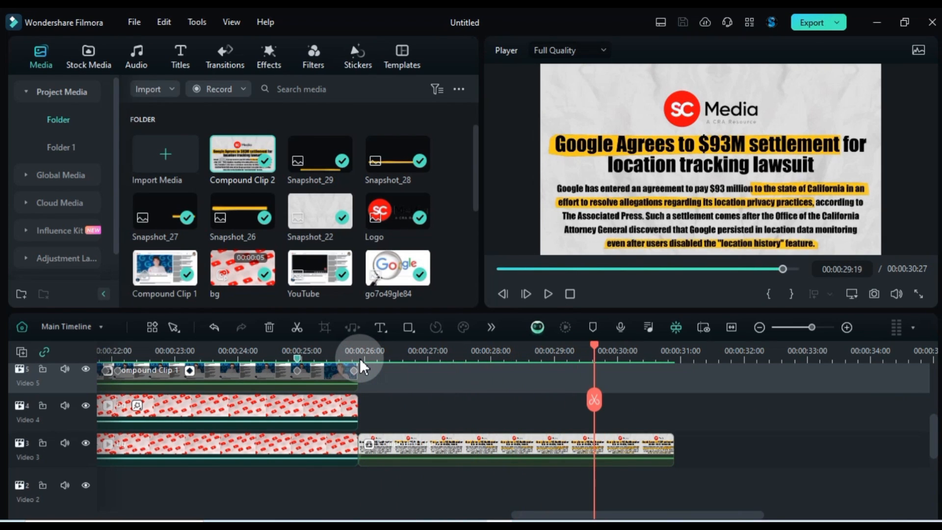
Draw a closed mask on the article compound clip with a jagged path across the page's upper edge, from one side to the other
click(361, 364)
click(397, 447)
double_click(397, 441)
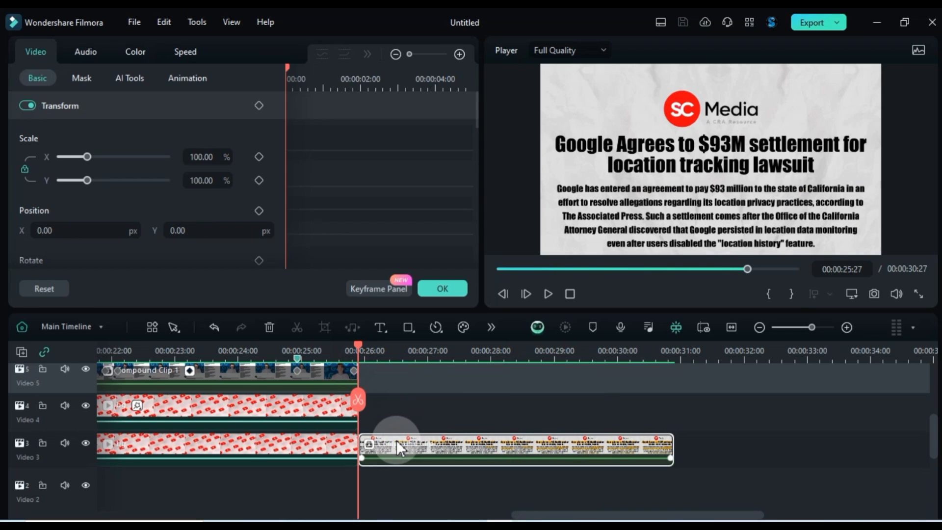
click(82, 79)
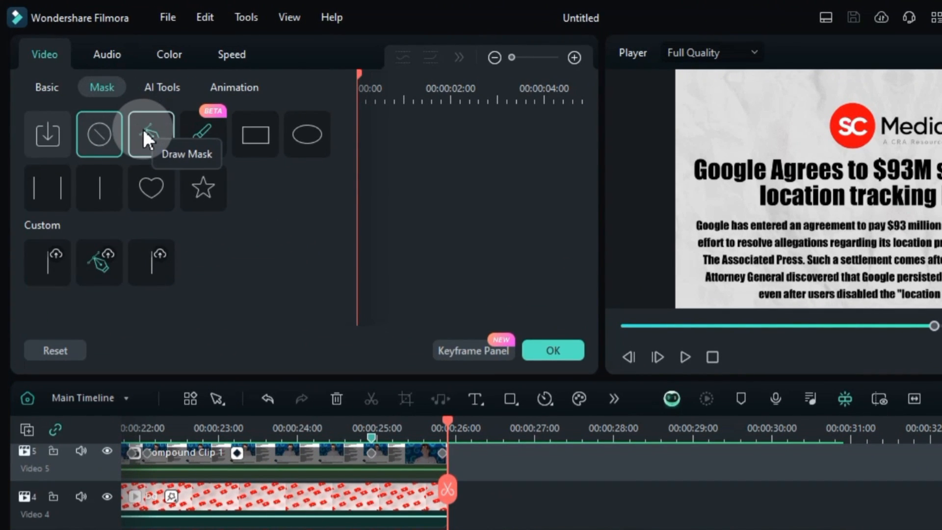
click(143, 128)
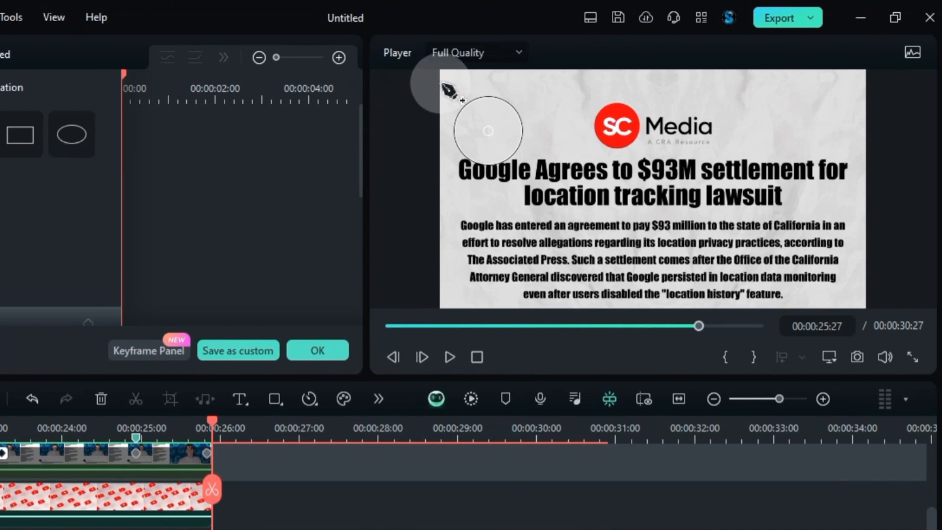
click(440, 83)
click(454, 86)
click(467, 89)
click(475, 84)
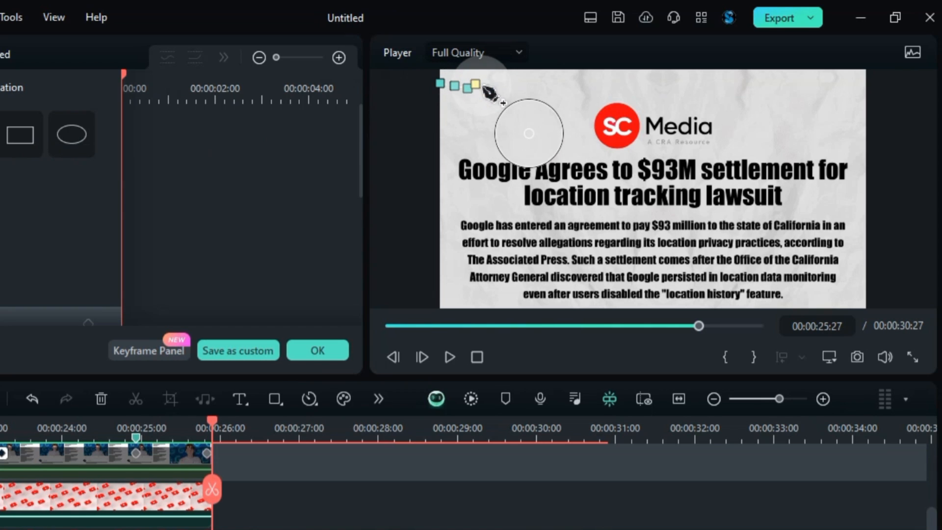
click(482, 86)
click(487, 83)
click(494, 92)
click(499, 83)
click(526, 86)
click(543, 87)
click(569, 91)
click(595, 89)
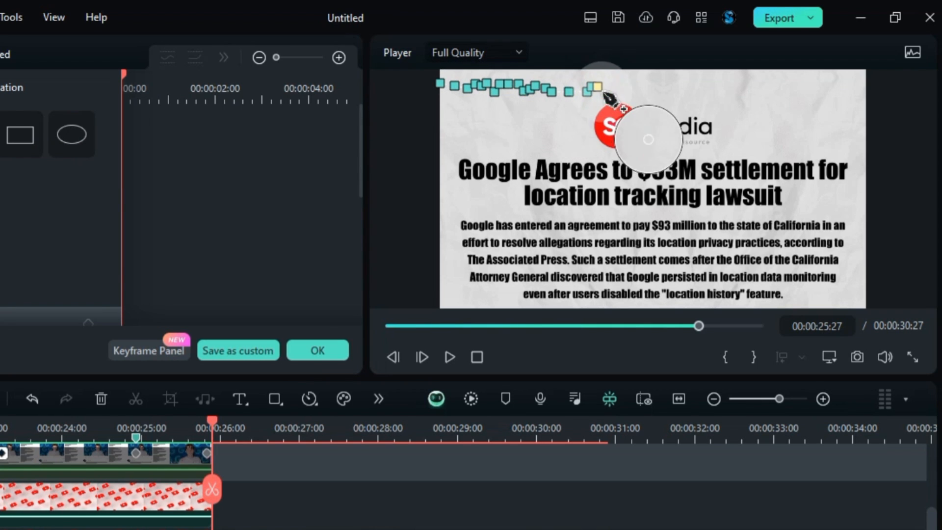
click(609, 91)
click(627, 87)
click(649, 89)
click(656, 85)
click(668, 87)
click(697, 86)
click(719, 93)
click(749, 92)
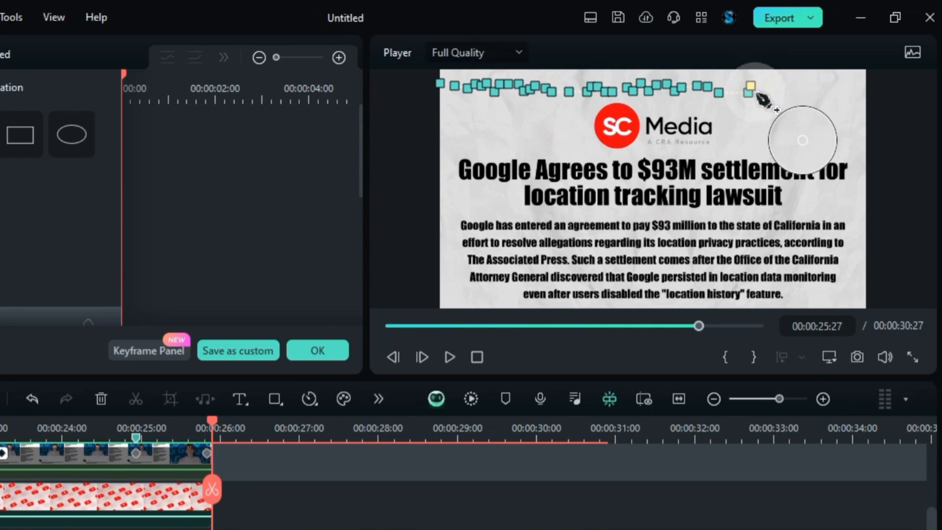
click(772, 88)
click(790, 90)
click(828, 86)
click(850, 90)
click(867, 72)
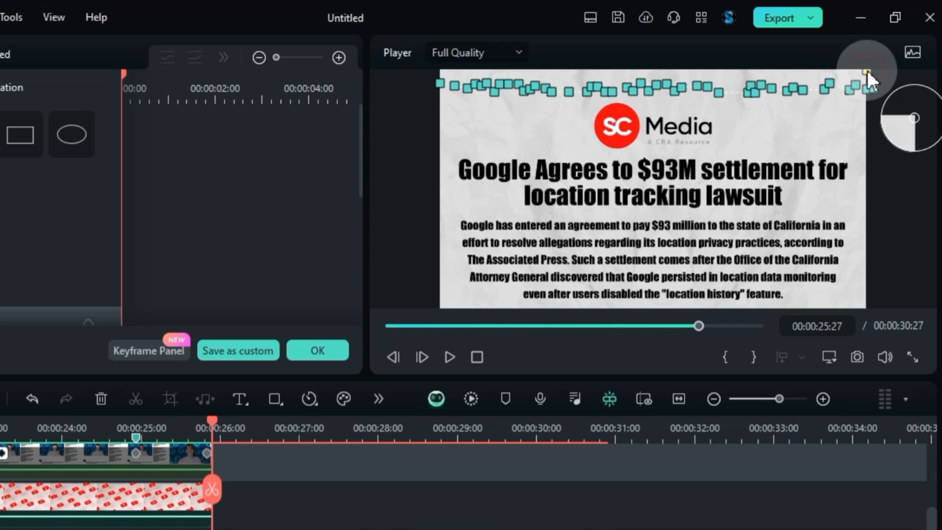
click(439, 72)
click(440, 83)
Invert the drawn mask so the page stays below its torn upper edge
scroll(59, 225, down, 10)
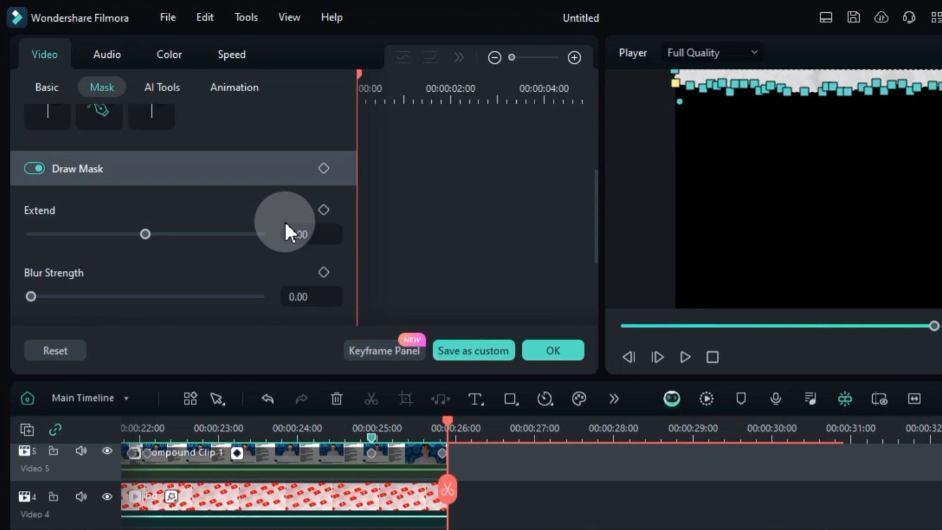
click(326, 270)
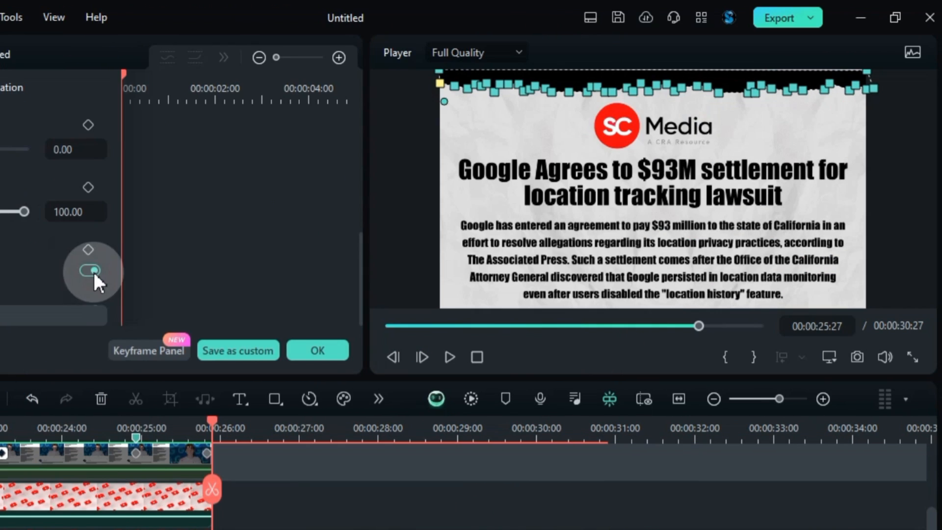
click(547, 513)
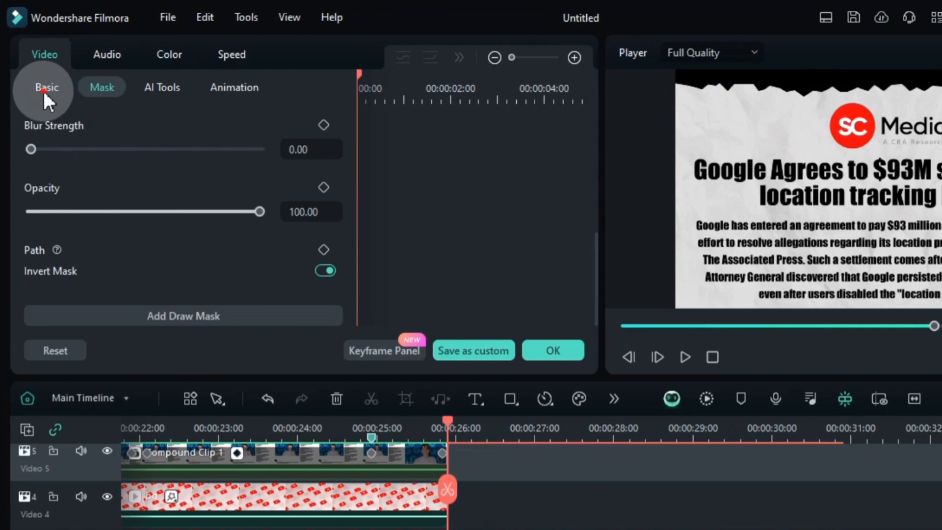
Add a Transform keyframe about half a second into the article clip, with 100% scale and position 0
click(41, 87)
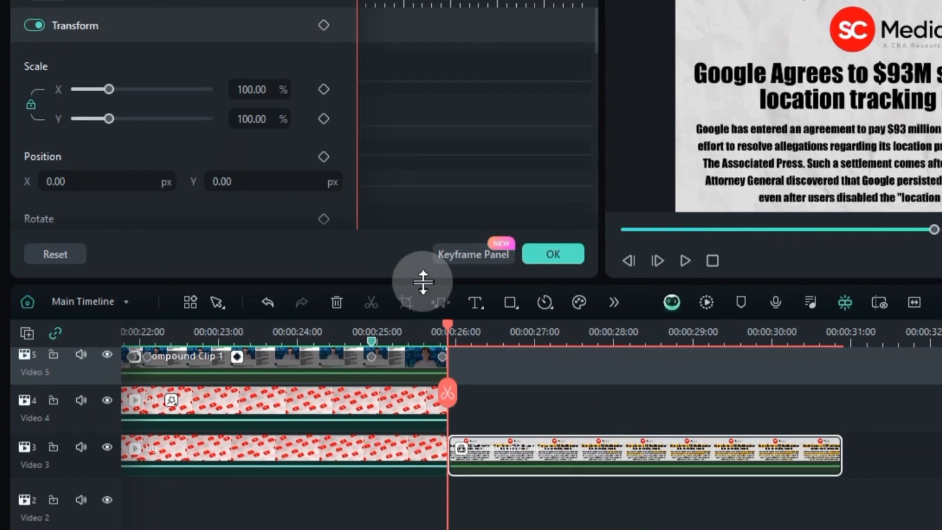
drag(455, 422, 464, 425)
drag(484, 322, 487, 326)
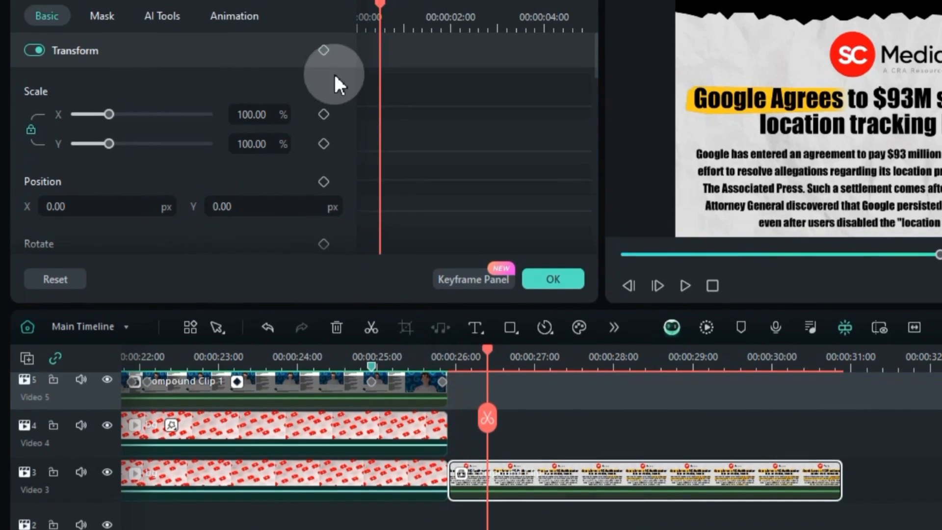
click(324, 9)
Keyframe the article clip's Y position at -1068 px at its first frame and ease all of its Transform keyframes
drag(486, 359, 441, 373)
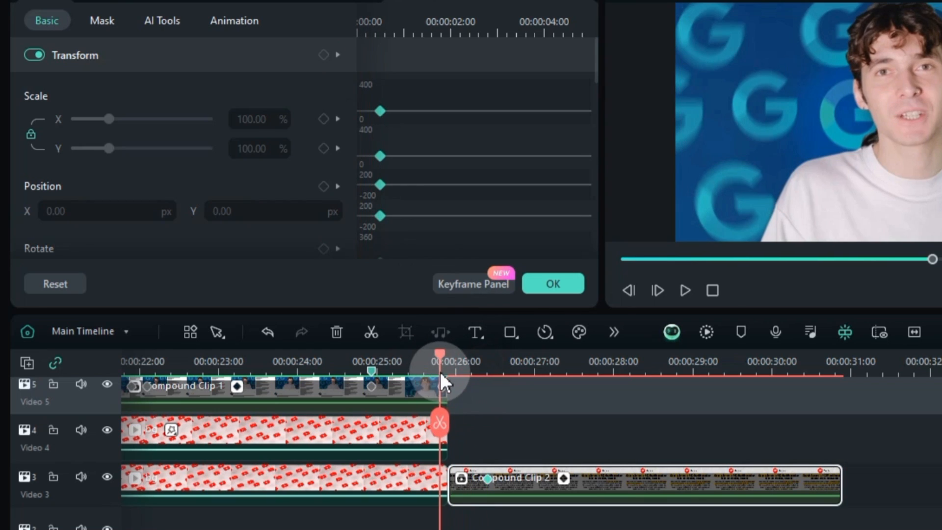
click(467, 475)
click(324, 54)
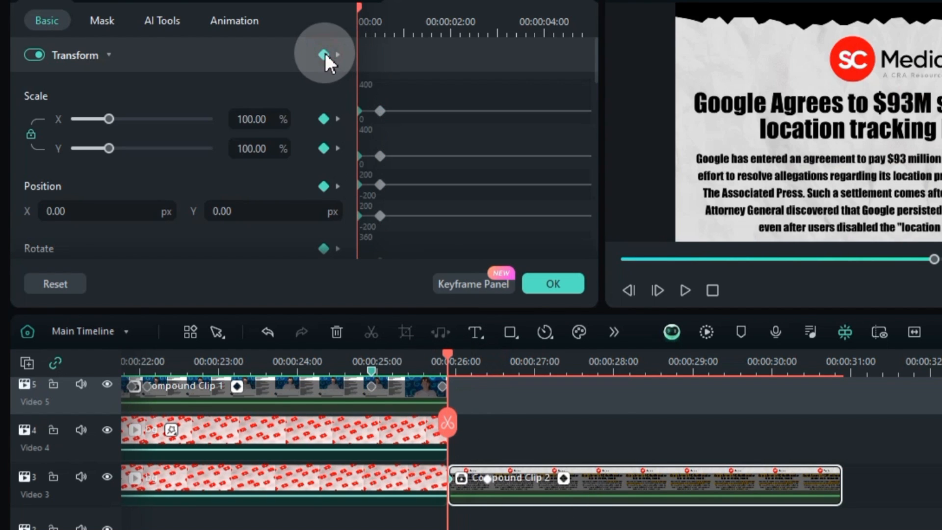
drag(303, 210, 343, 244)
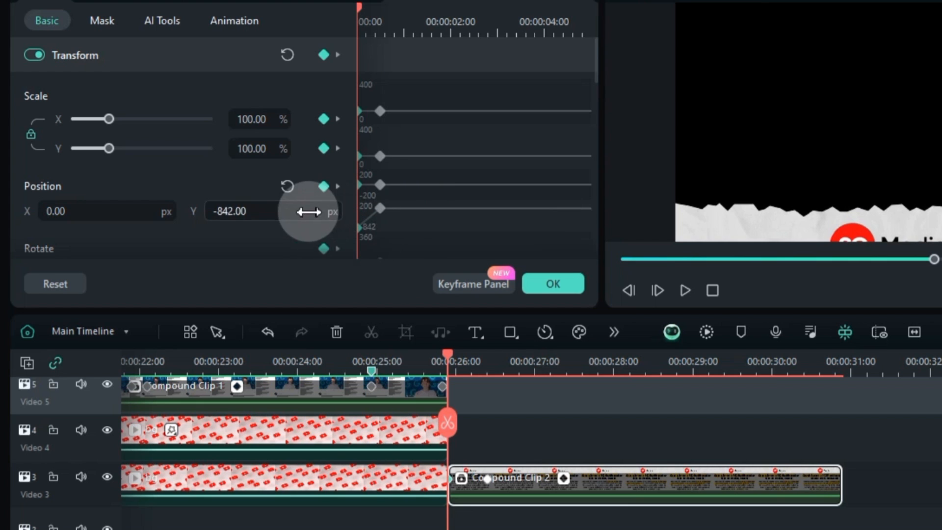
drag(308, 212, 274, 214)
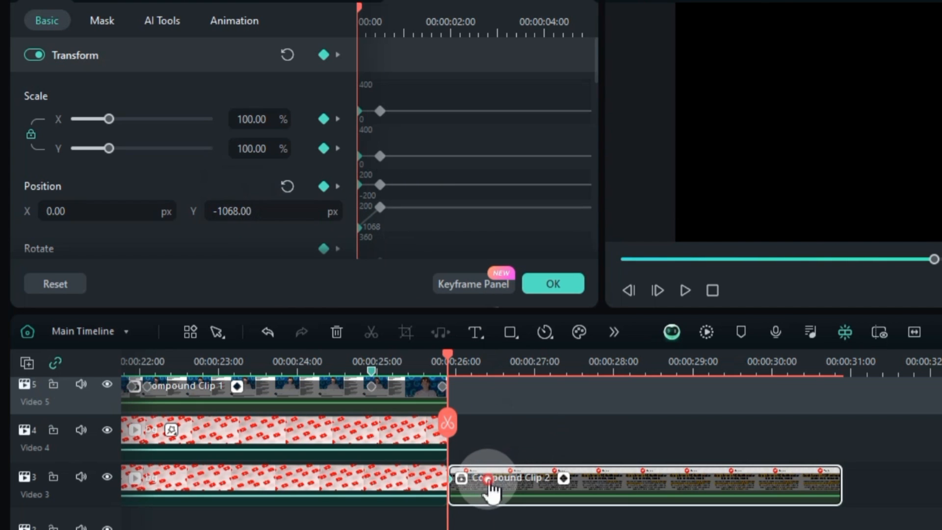
click(485, 484)
key(ctrl+a)
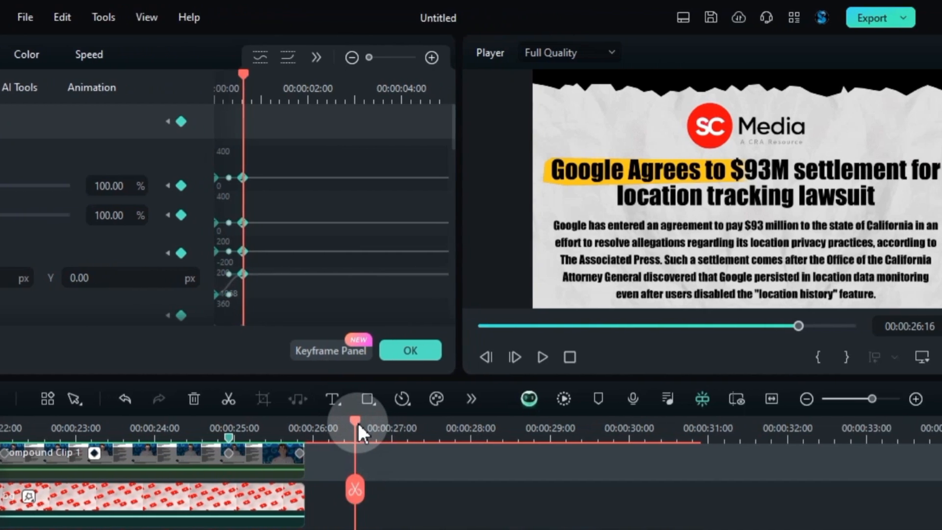
Save the project and play back the article clip's slide-in from the end of Compound Clip 1
drag(358, 422, 303, 442)
key(ctrl+s)
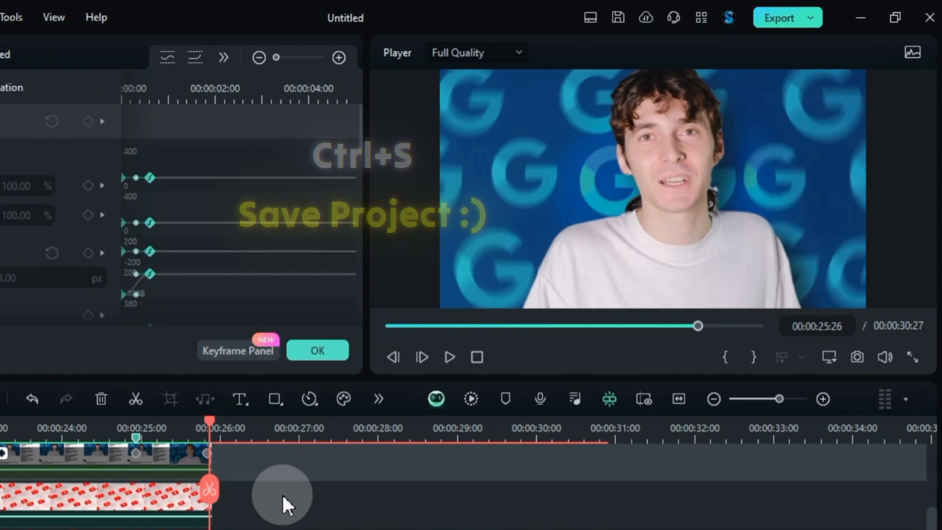
key(space)
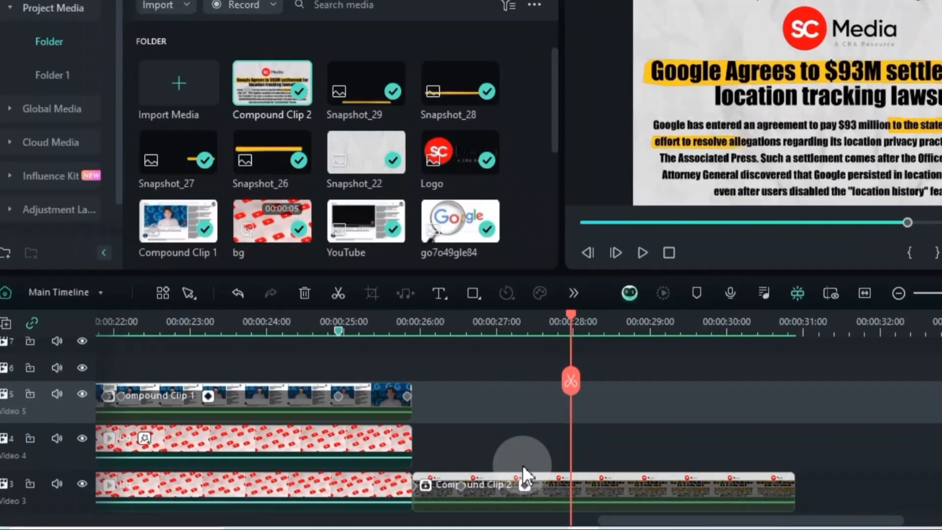
Move the article compound clip to track 6 starting at the marker, with its second keyframe at the end of Compound Clip 1
drag(532, 480, 481, 363)
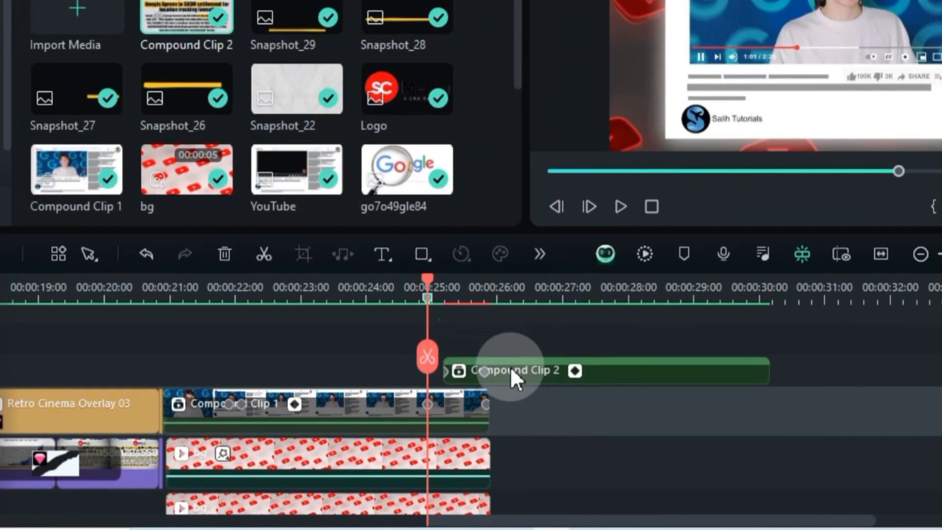
drag(526, 373, 487, 375)
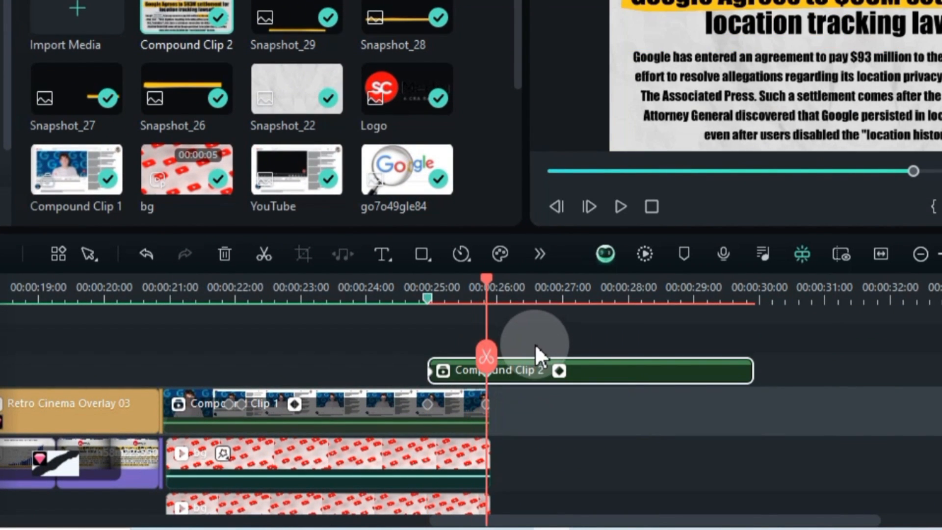
Play back the overlap between the YouTube scene and the article clip, starting at 00:00:24:17
click(563, 329)
drag(486, 285, 403, 300)
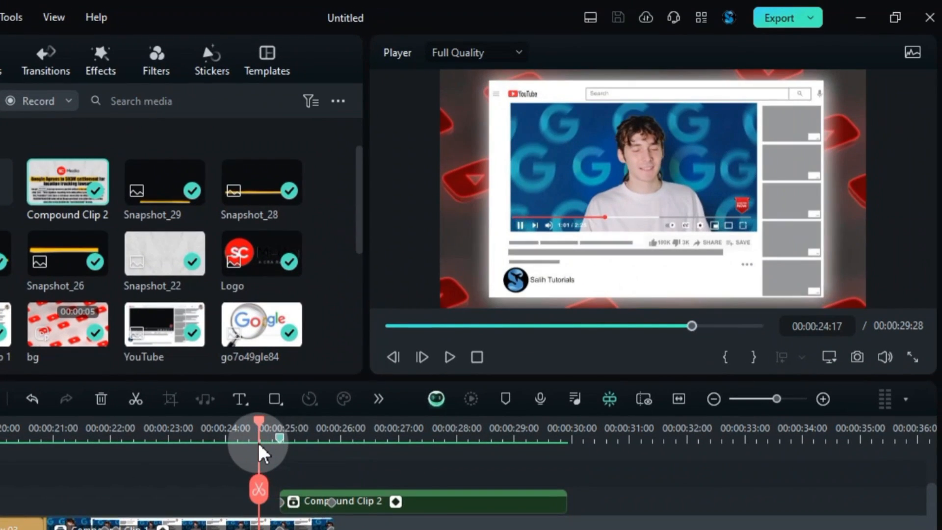
key(space)
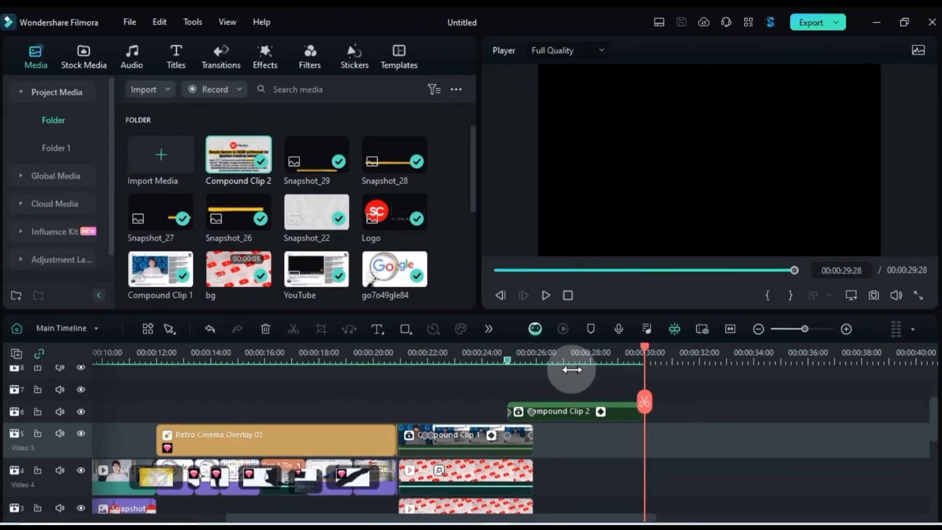
Duplicate both bg clips and place the copies on tracks 5 and 4, directly after Compound Clip 1, beneath the article clip
scroll(545, 422, down, 2)
drag(580, 439, 496, 471)
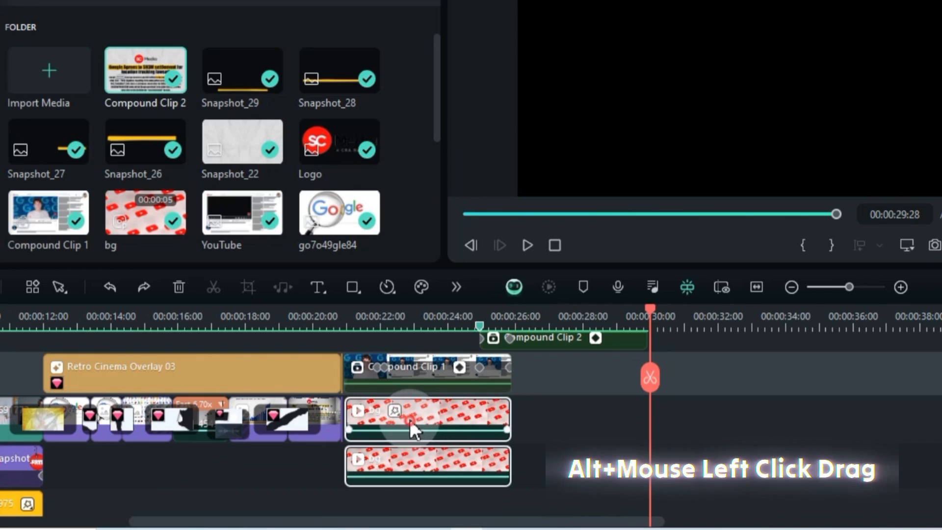
drag(410, 422, 691, 407)
drag(539, 317, 681, 317)
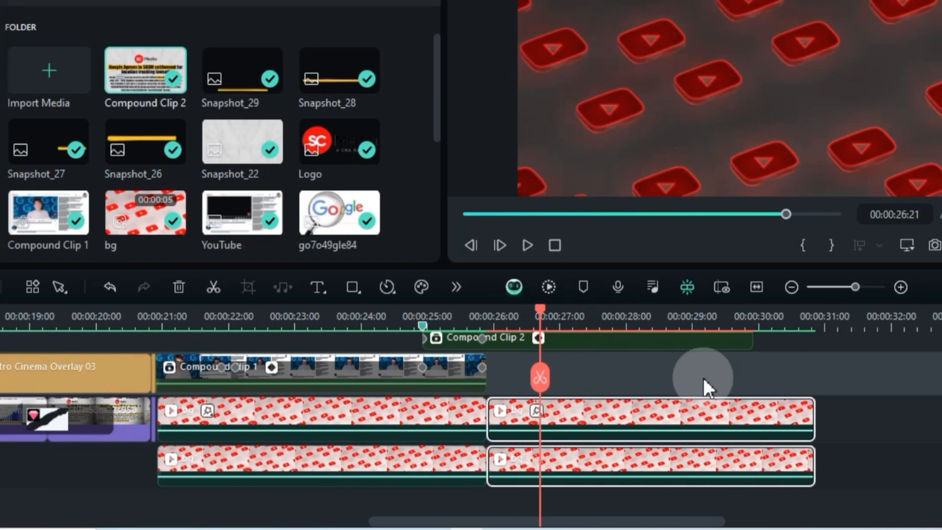
drag(704, 381, 615, 383)
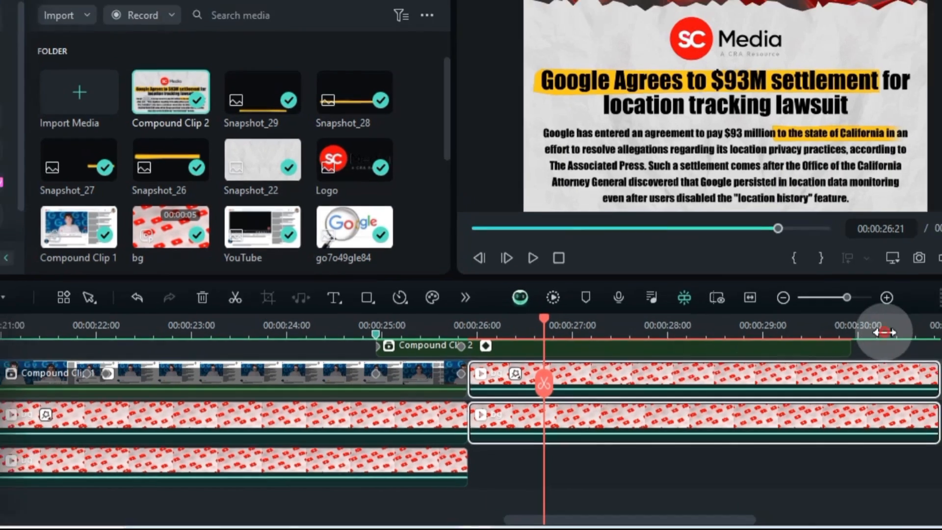
Trim both duplicated bg clips to end with the article compound clip at 00:00:29:28
drag(900, 321, 746, 317)
click(745, 317)
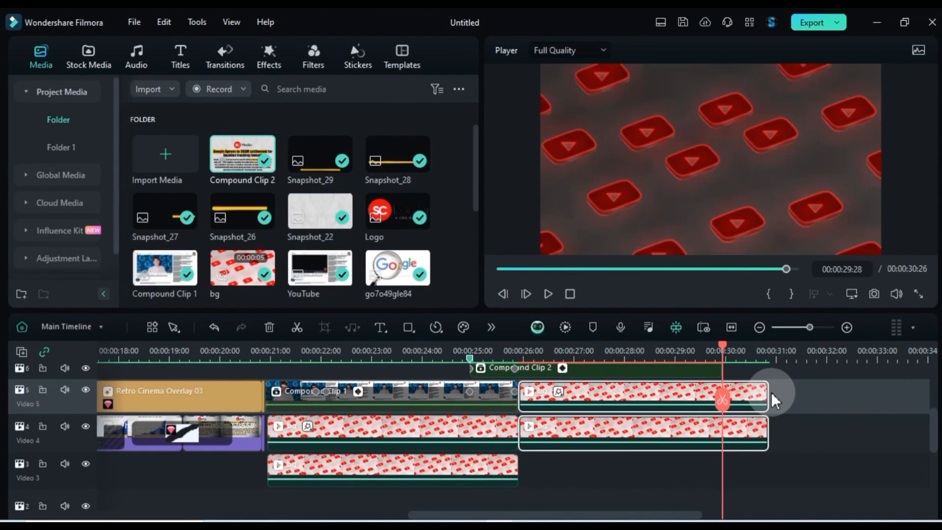
key(Delete)
Play back the article slide-in over the extended red background
scroll(772, 393, up, 2)
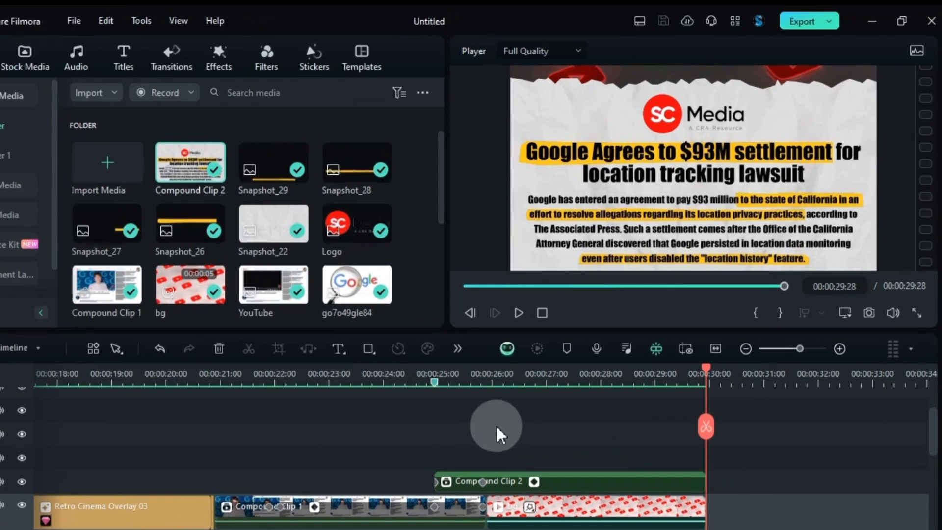
click(453, 360)
key(space)
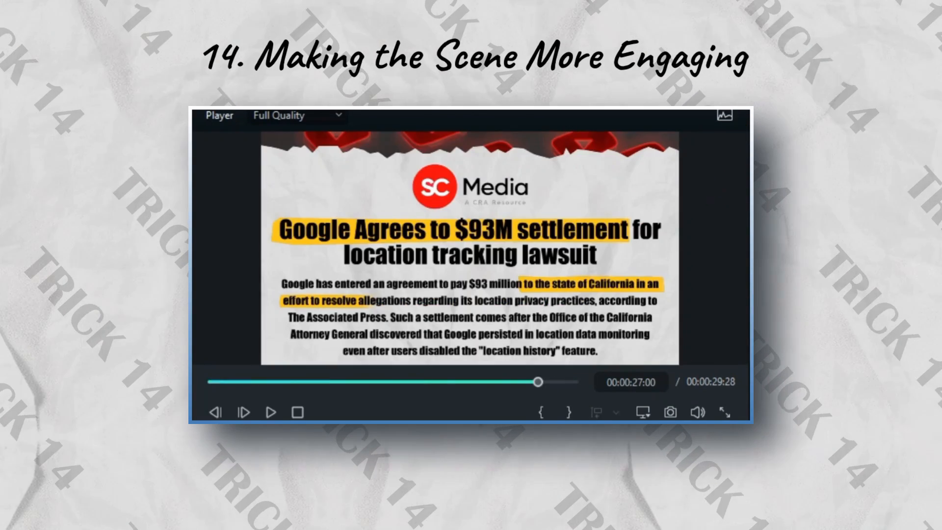
Search the effects for Movie Atmosphere and apply the second overlay found to the article compound clip
click(536, 410)
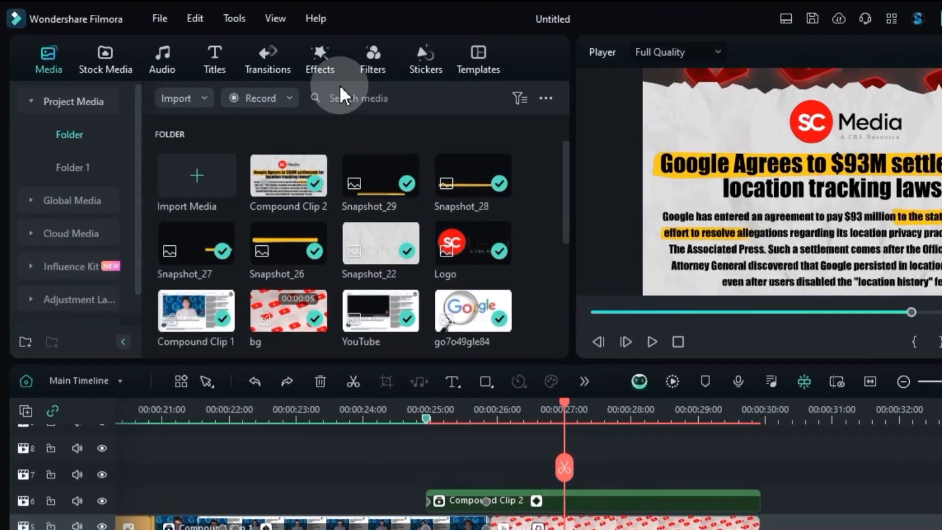
click(268, 56)
click(286, 88)
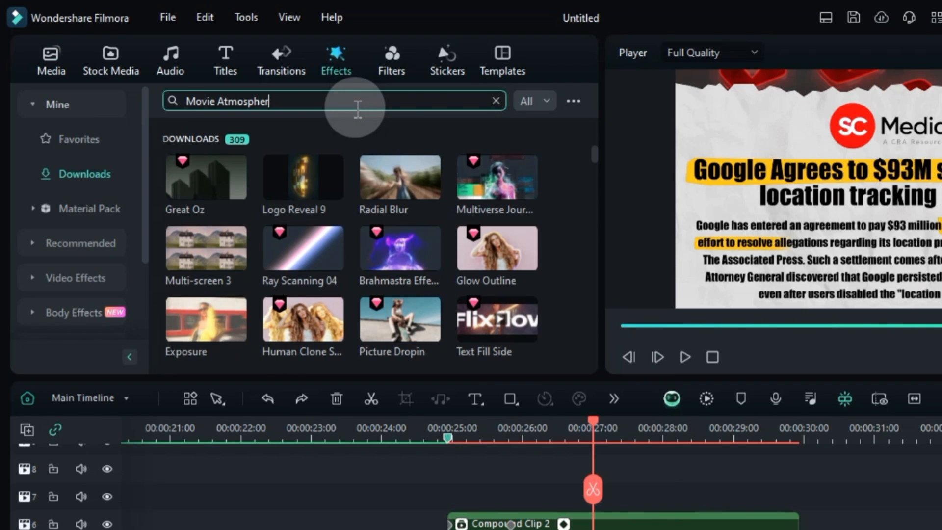
key(Return)
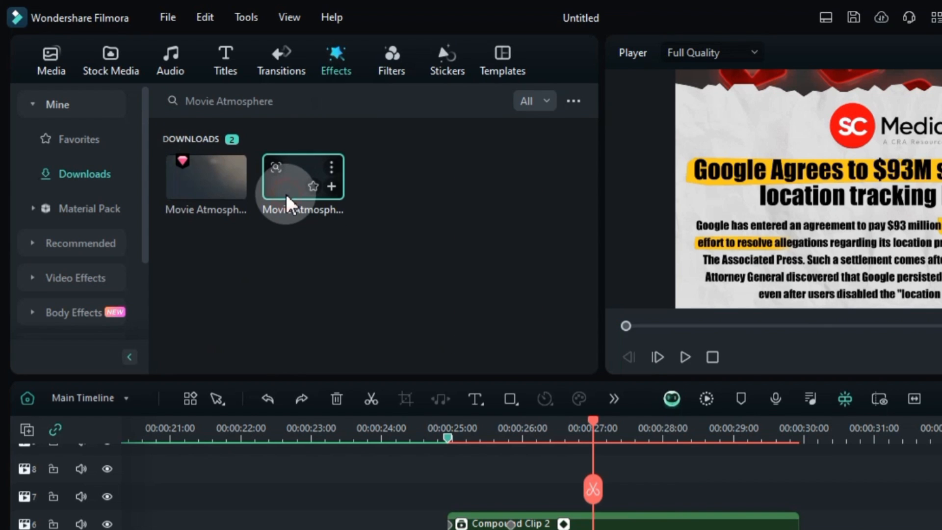
click(288, 201)
drag(53, 204, 323, 529)
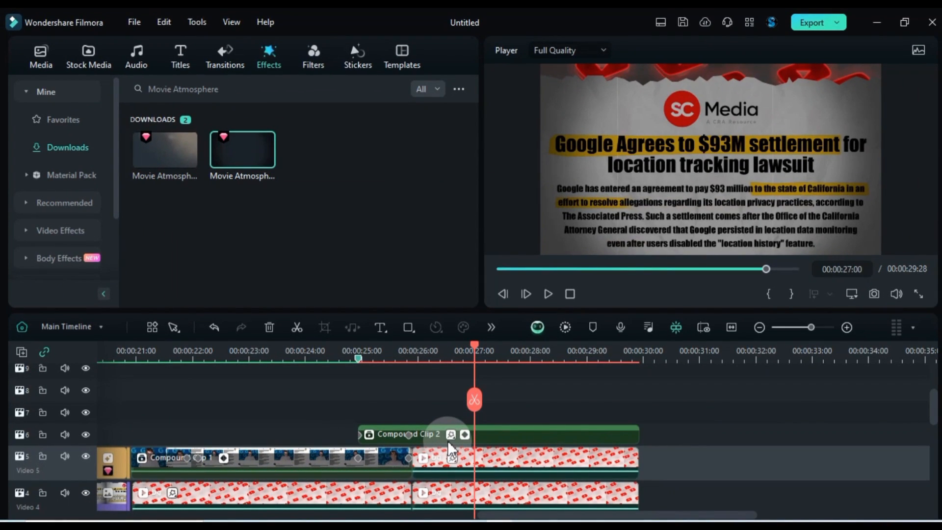
Set the opacity of the Movie Atmosphere overlay effect on the article compound clip to 50%
double_click(448, 441)
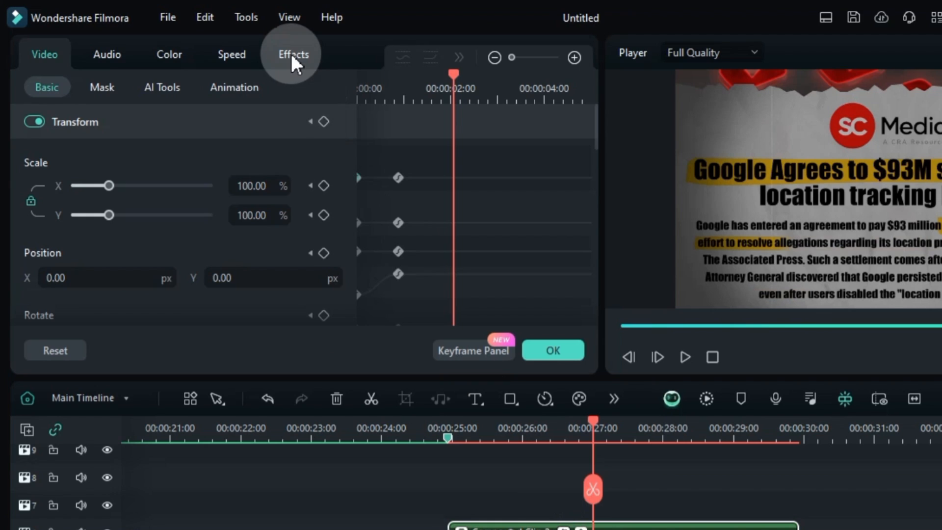
click(235, 51)
click(329, 191)
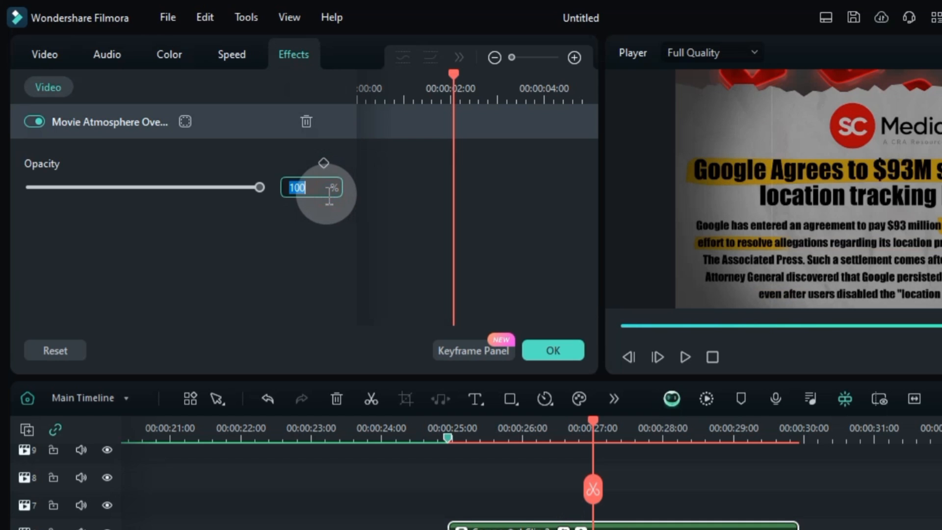
text(50)
key(Return)
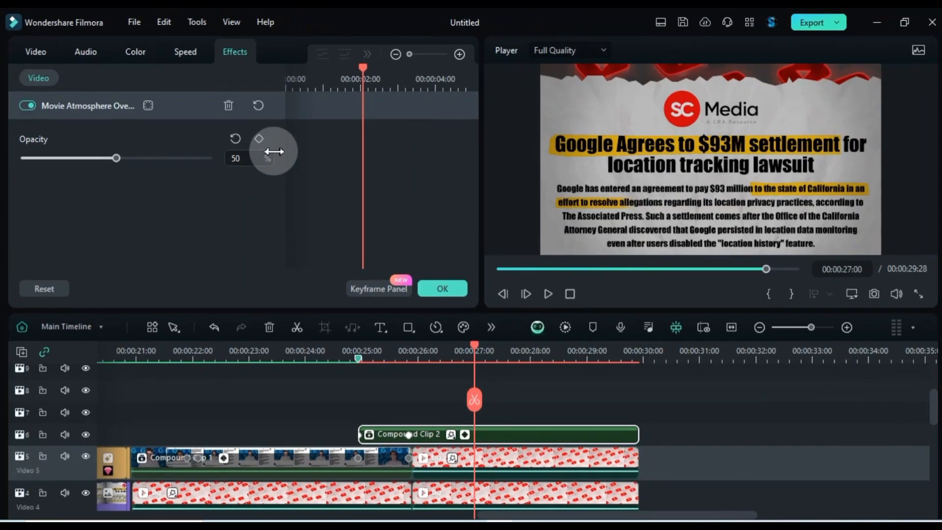
Keyframe the overlay effect's opacity from 0% at the article clip's start to 50% at 00:00:25:25, and play back the result
drag(415, 380, 410, 444)
click(259, 139)
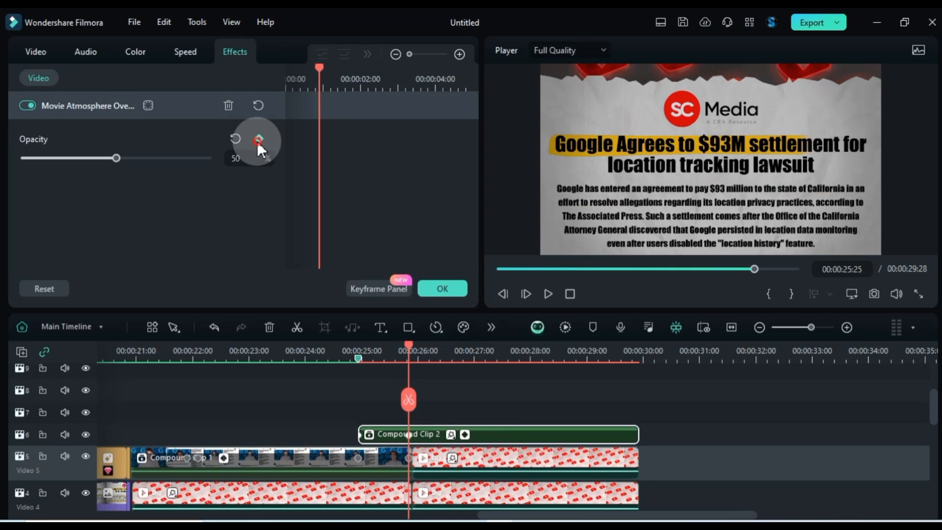
drag(379, 378, 358, 387)
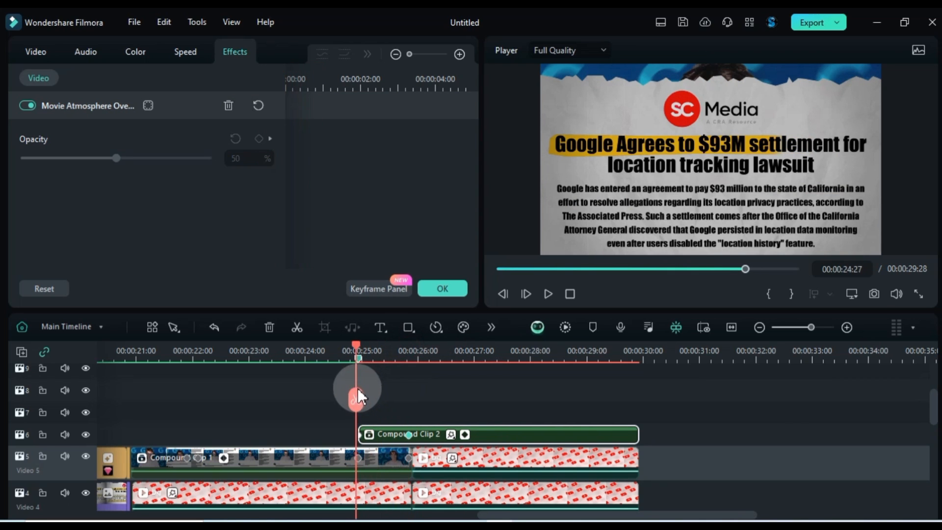
click(260, 138)
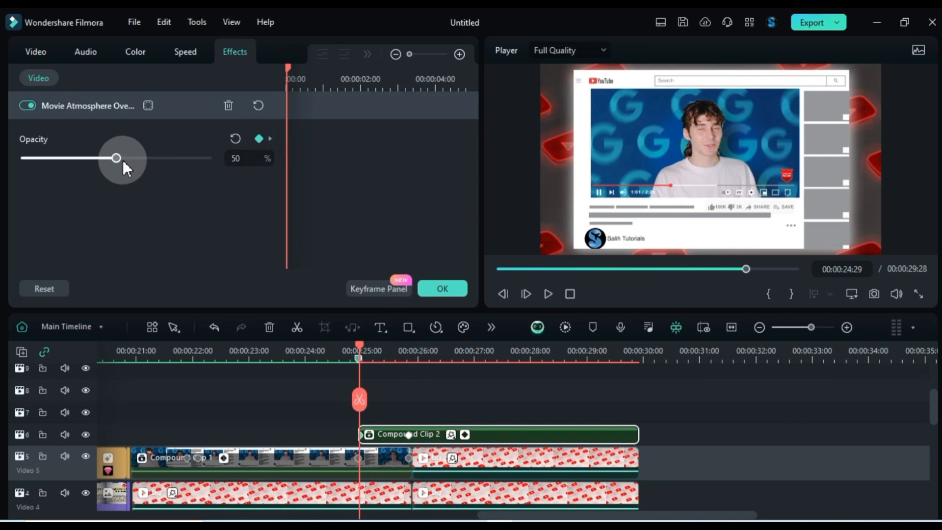
drag(117, 158, 32, 167)
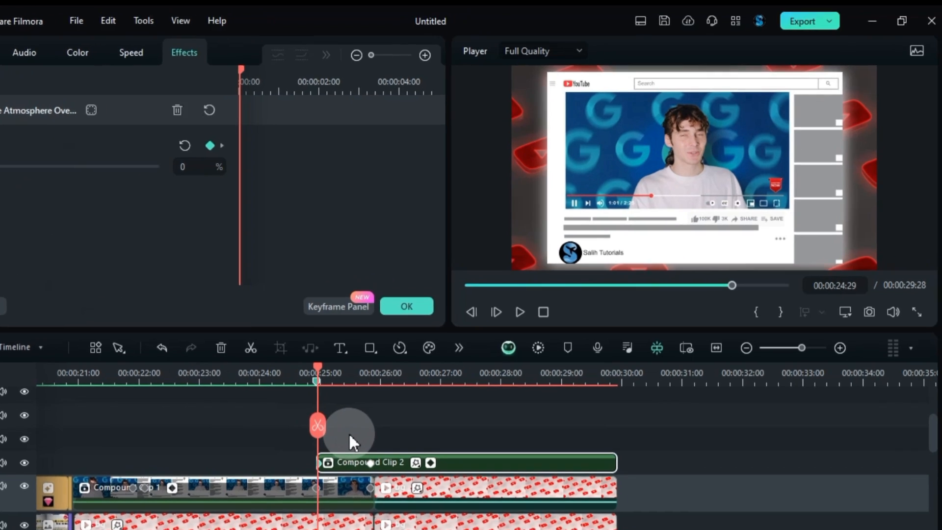
click(442, 288)
click(548, 294)
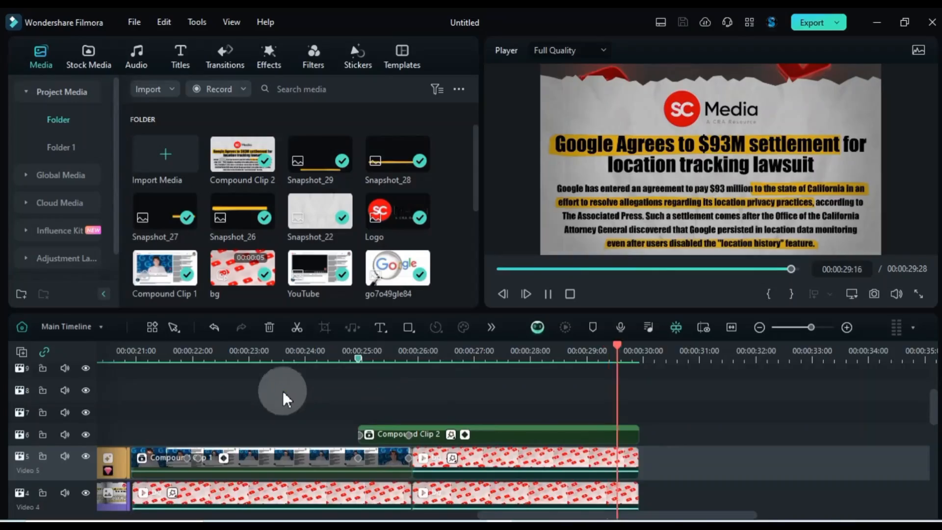
Add a Torn Paper transition to the start of Compound Clip 1 on track 5 and shorten it to a few frames
scroll(502, 368, down, 1)
click(491, 355)
drag(491, 355, 638, 354)
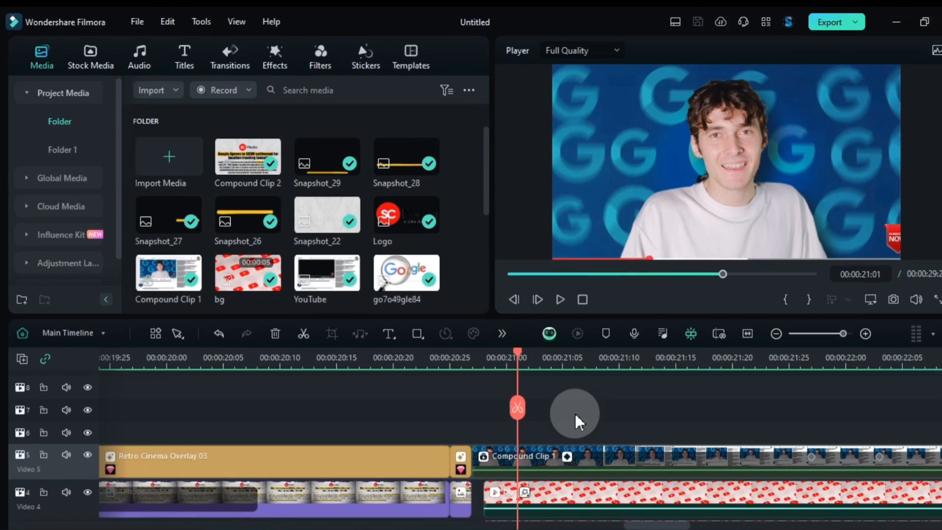
click(228, 62)
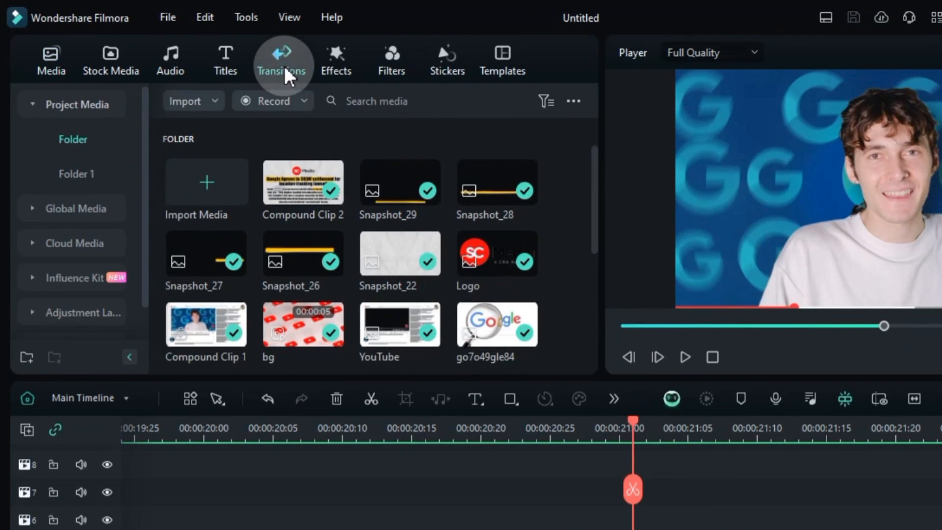
drag(274, 191, 573, 529)
drag(503, 438, 501, 440)
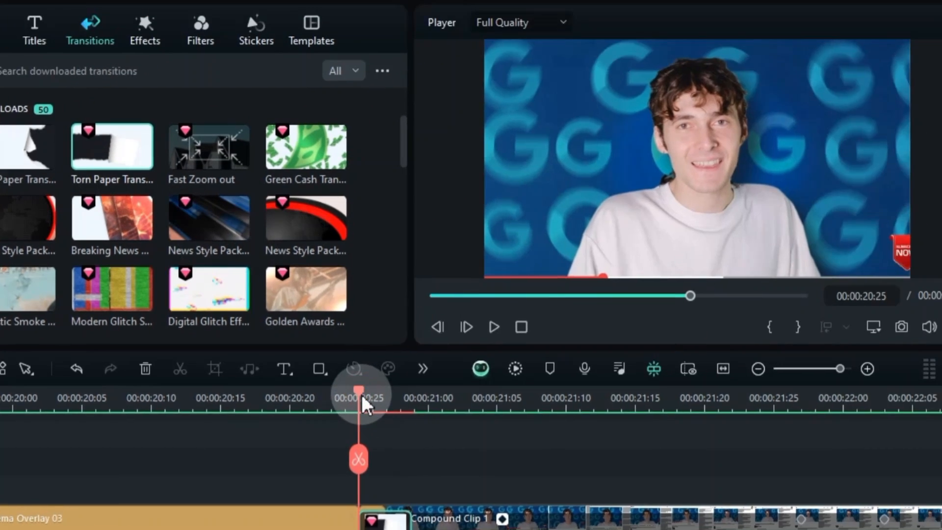
drag(483, 311, 548, 318)
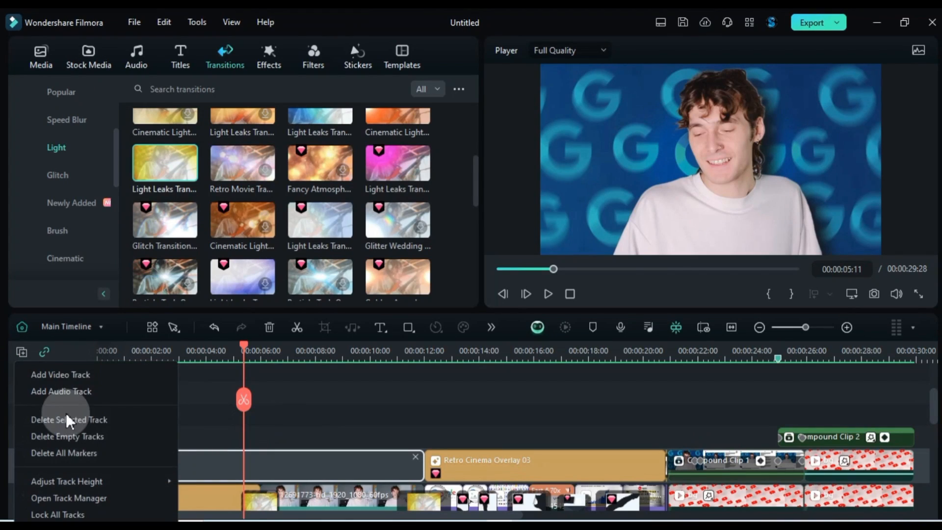
Delete the empty tracks from the timeline
click(67, 421)
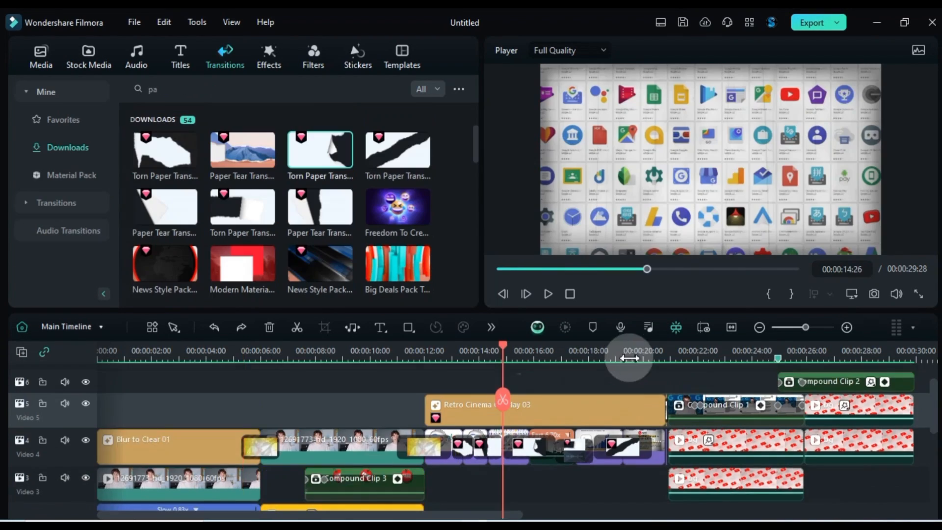
Split Retro Cinema Overlay 03 at 00:00:18:06 and add a diagonal Torn Paper transition at the cut, shortened to about 1.5 seconds
scroll(696, 418, right, 4)
drag(557, 353, 593, 354)
click(623, 421)
click(594, 401)
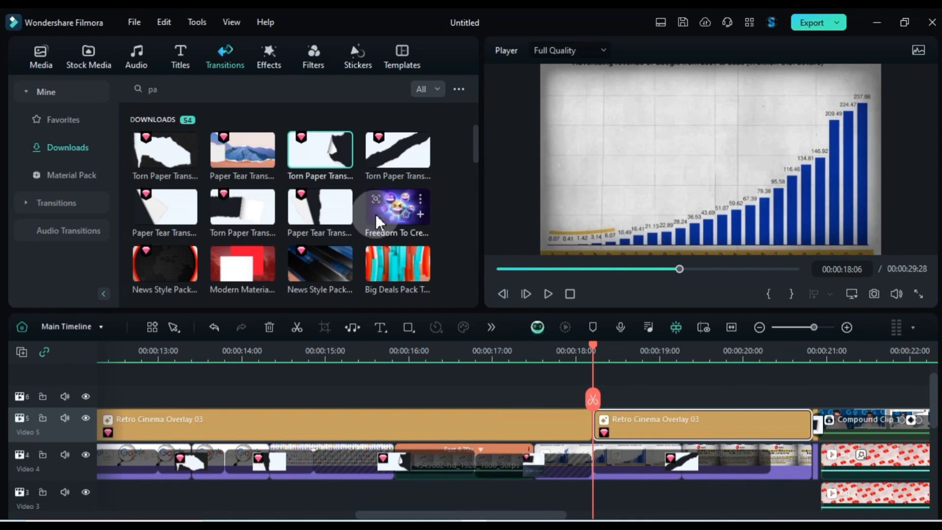
drag(398, 150, 534, 426)
drag(590, 354, 570, 364)
drag(511, 425, 530, 425)
scroll(445, 369, left, 3)
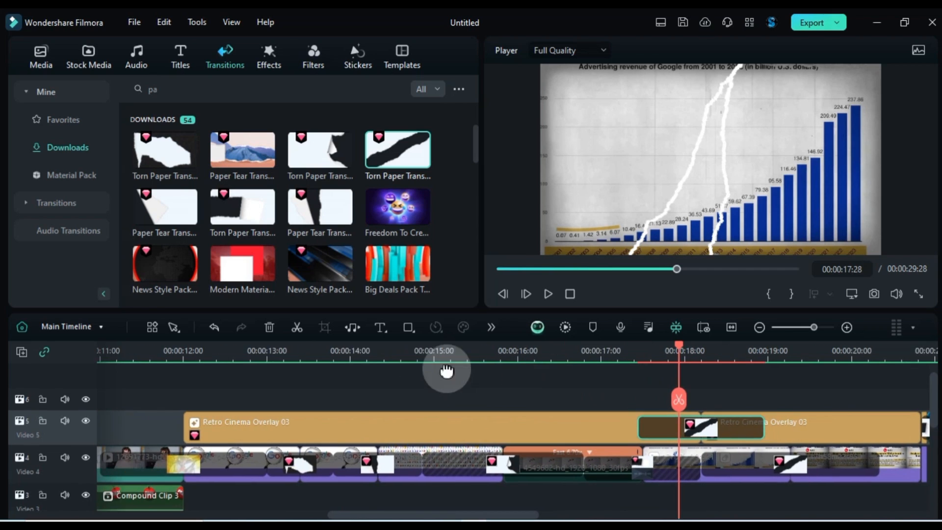
Split Retro Cinema Overlay 03 at 00:00:16:24 and add the horizontal-strip Paper Tear transition at the cut
drag(580, 356, 587, 349)
click(601, 423)
key(ctrl+b)
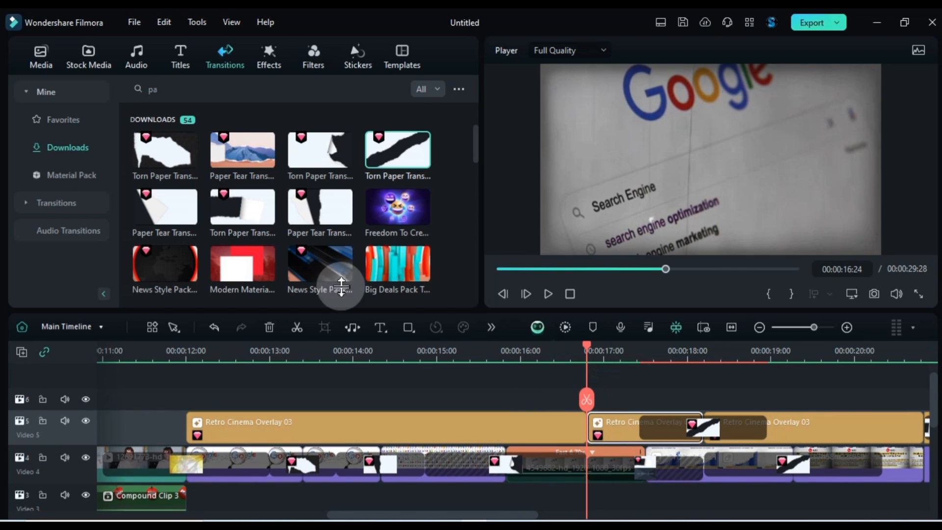
drag(236, 169, 550, 420)
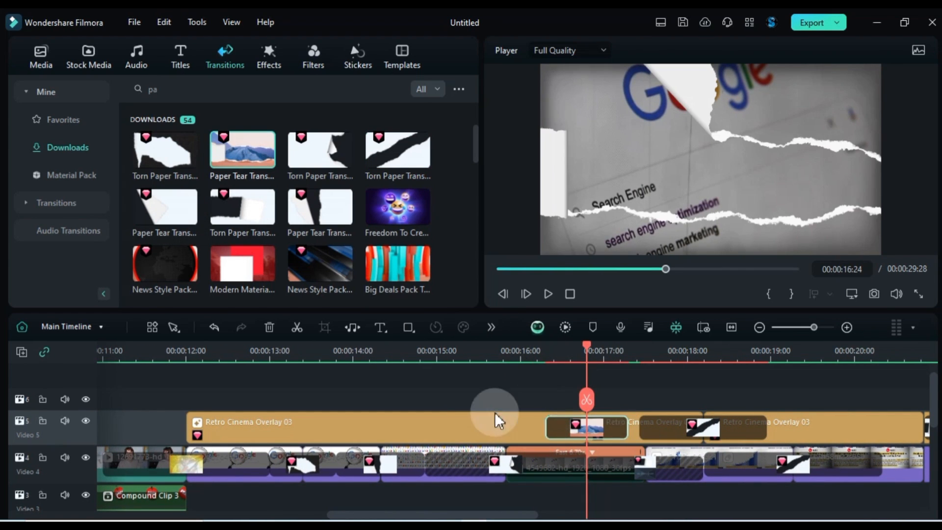
Split Retro Cinema Overlay 03 at 00:00:14:26 and add a Torn Paper transition at the cut, shortened to about 1 second
click(431, 350)
click(453, 423)
click(425, 352)
key(ctrl+b)
drag(256, 211, 415, 424)
drag(506, 432, 469, 433)
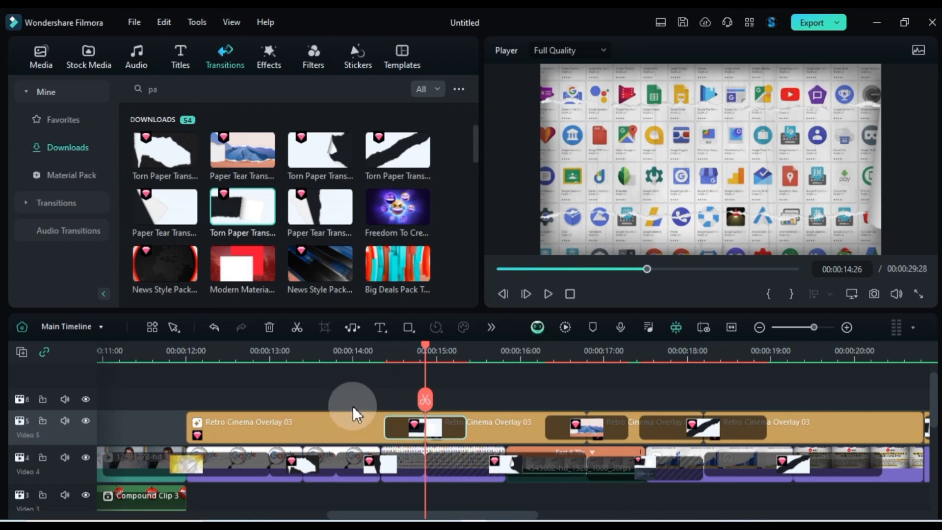
Split Retro Cinema Overlay 03 at 00:00:12:24 and add a vertical Paper Tear transition at the cut, shortened to about 1.4 seconds
click(254, 356)
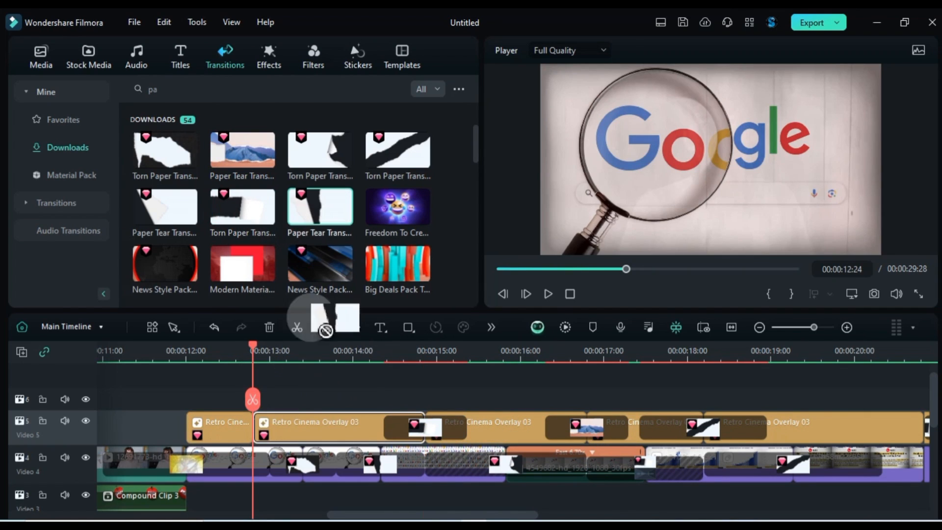
drag(324, 329, 256, 427)
drag(318, 428, 310, 428)
Save the project and play back the sequence with the paper transitions on the Retro Cinema Overlay 03 clips
click(427, 394)
drag(783, 387, 711, 388)
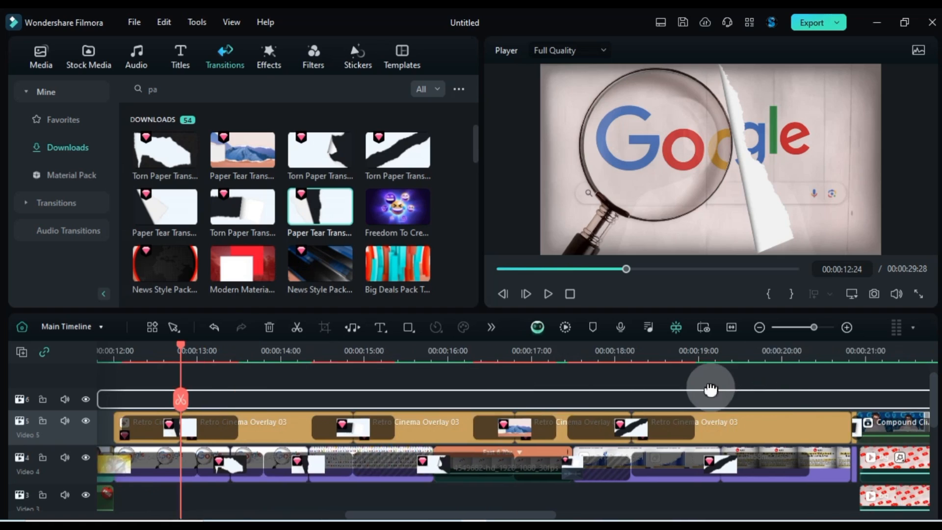
scroll(761, 358, down, 3)
key(ctrl+s)
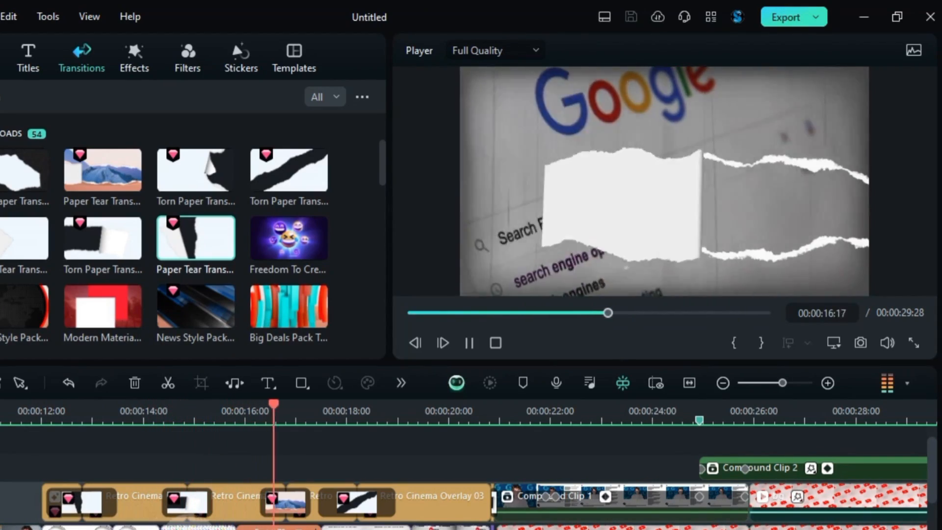
scroll(469, 481, up, 1)
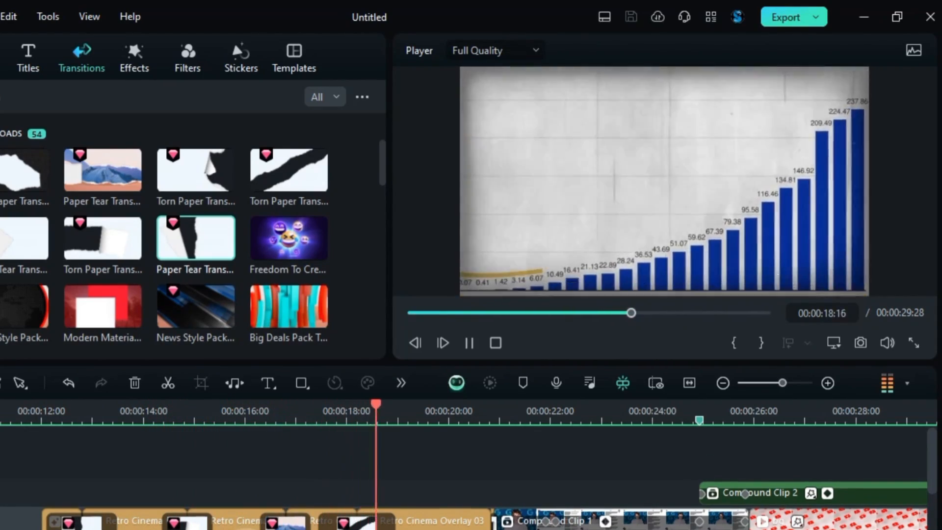